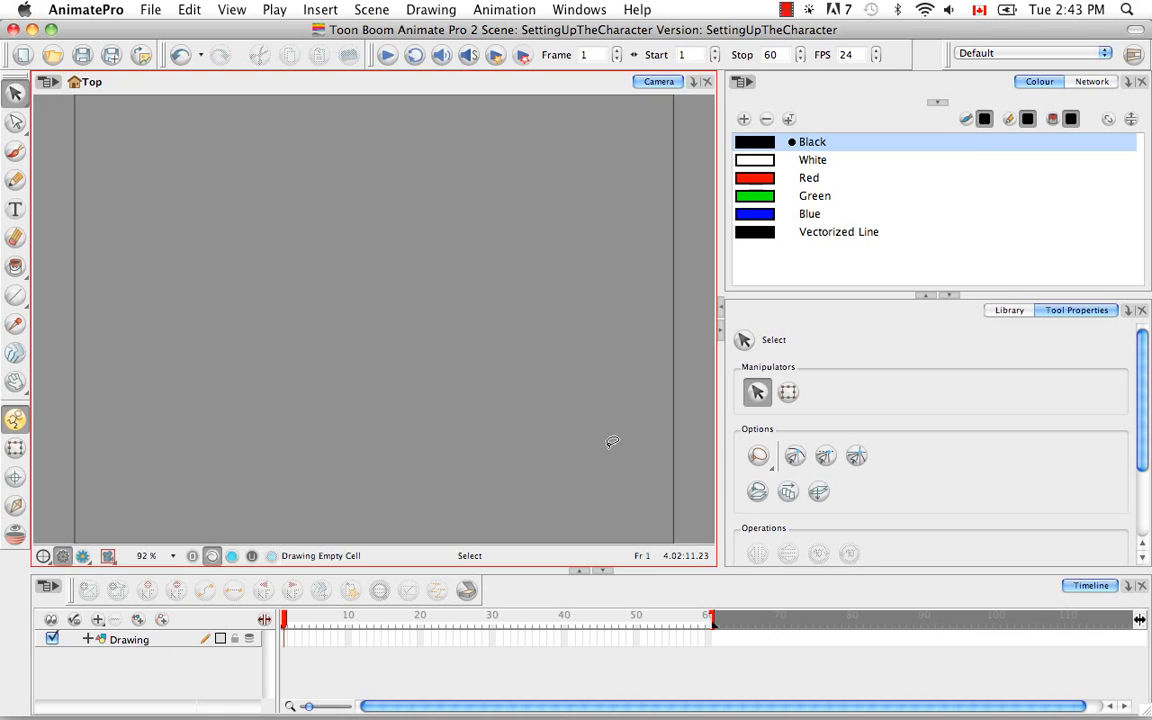
Open the KarateRabbit folder of the Animate Pro Library and widen the folder list to show full names
{"action": "left_click", "coordinate": [1008, 311]}
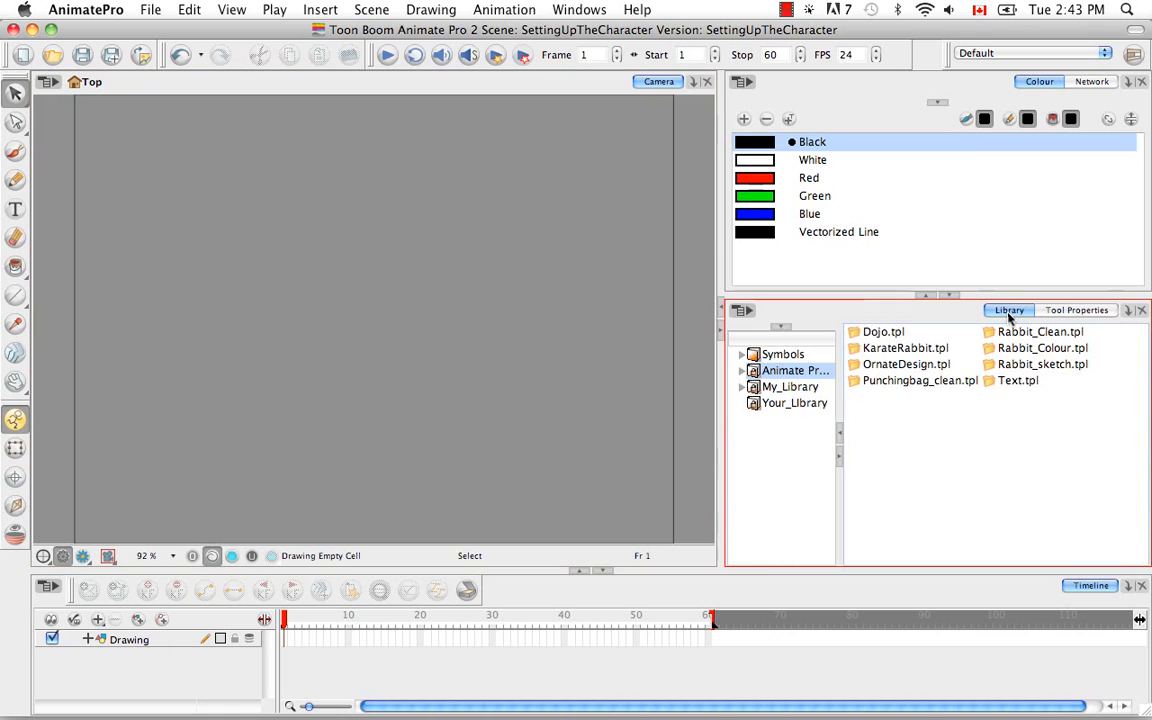
{"action": "left_click", "coordinate": [745, 371]}
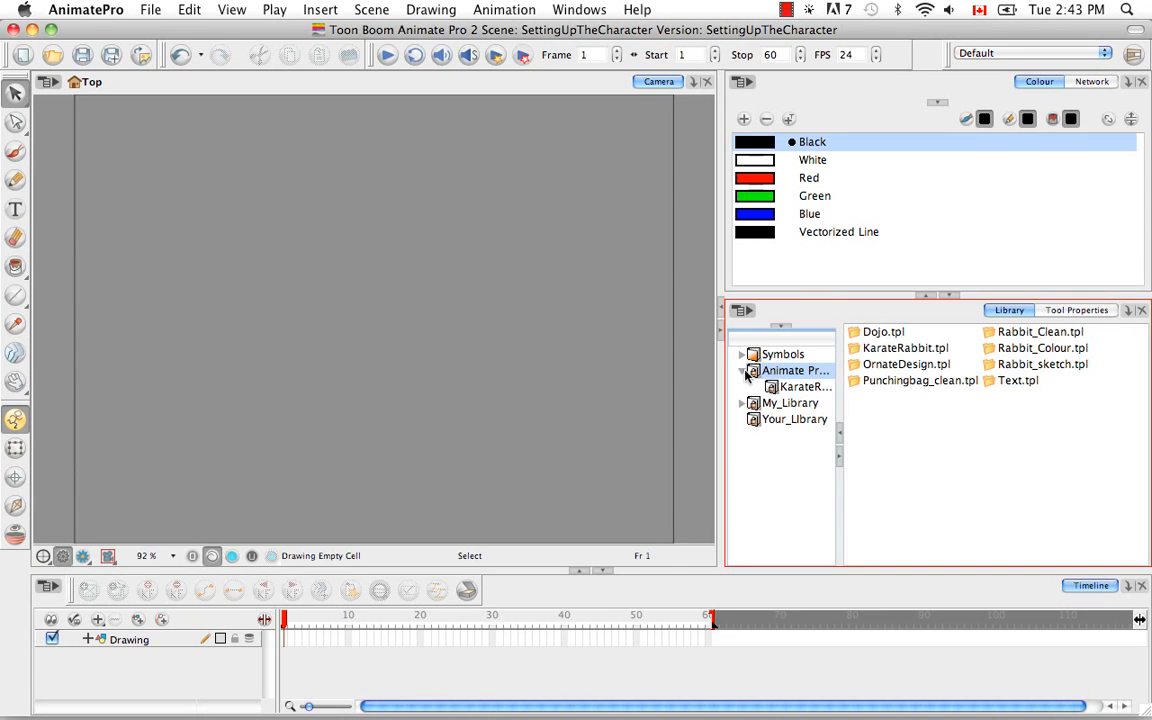
{"action": "left_click_drag", "start_coordinate": [842, 470], "coordinate": [883, 404]}
{"action": "left_click", "coordinate": [835, 390]}
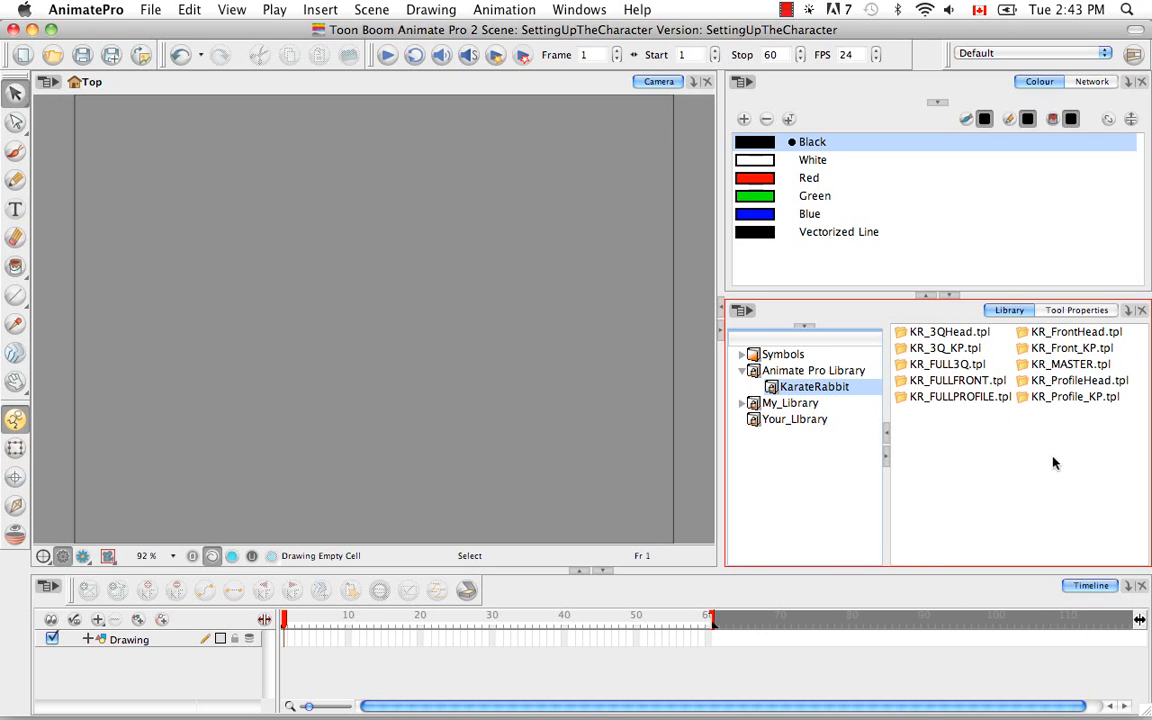
Add the KR_MASTER.tpl template from the library to the scene's network and connect it to the Composite module
{"action": "left_click", "coordinate": [1075, 365]}
{"action": "left_click", "coordinate": [1105, 83]}
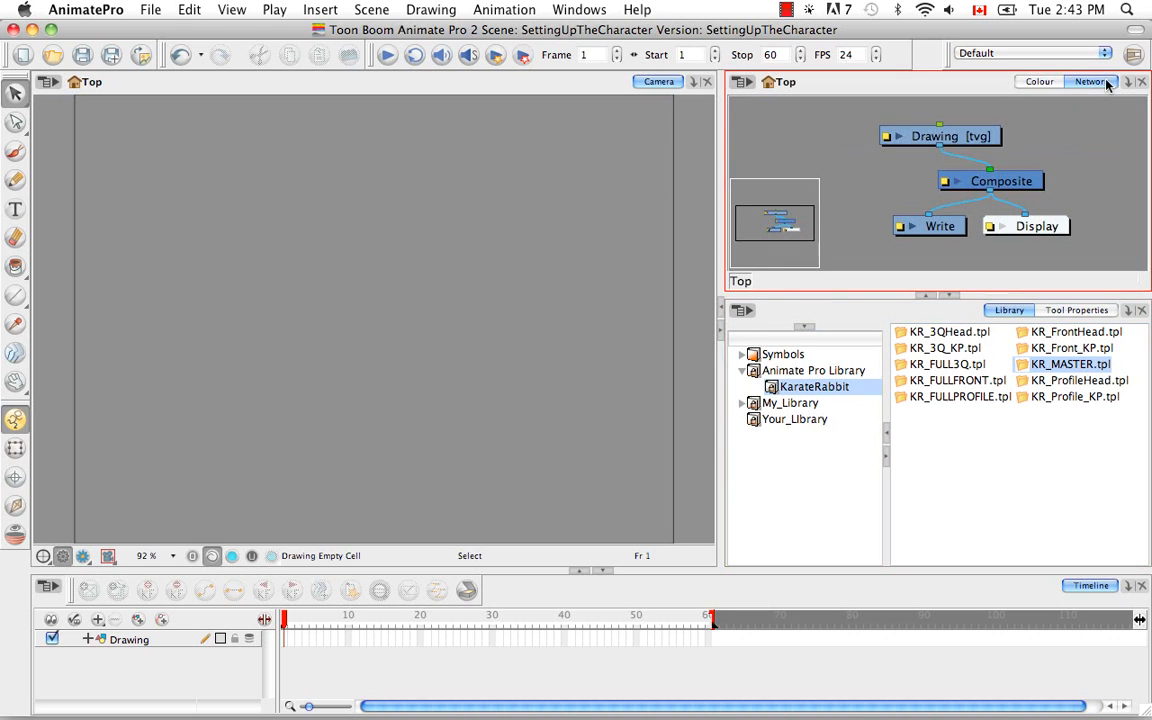
{"action": "left_click_drag", "start_coordinate": [1065, 364], "coordinate": [1072, 200]}
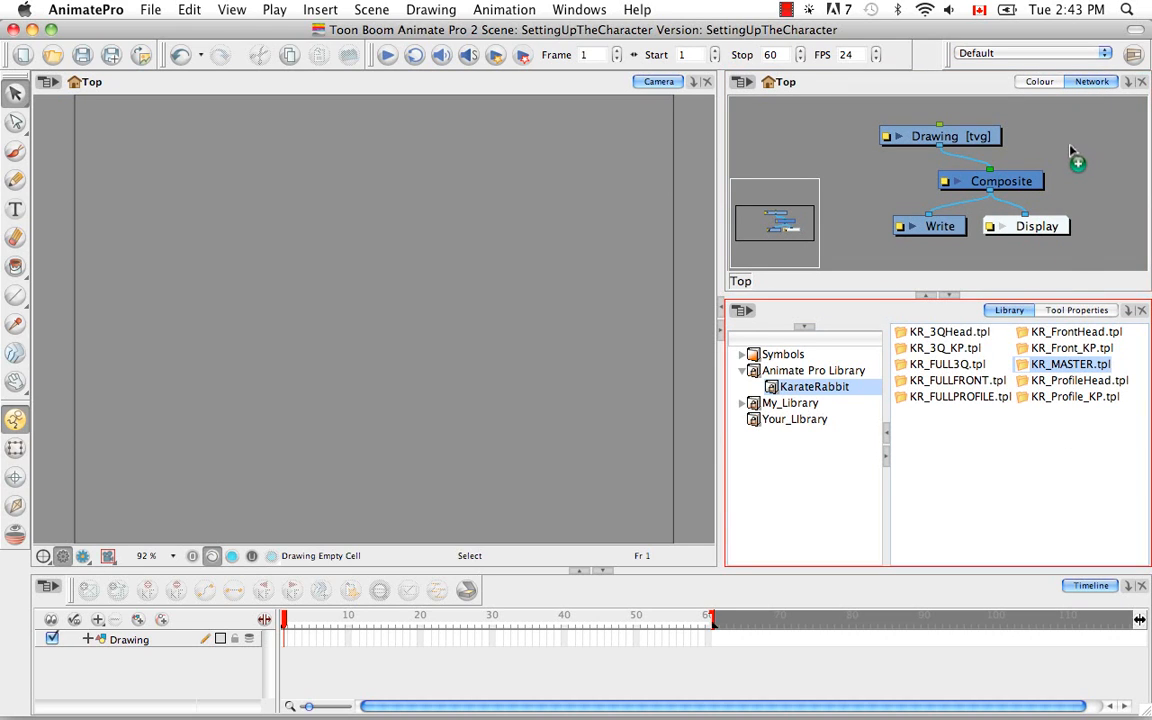
{"action": "mouse_move", "coordinate": [1072, 150]}
{"action": "left_mouse_down"}
{"action": "mouse_move", "coordinate": [1047, 126]}
{"action": "mouse_move", "coordinate": [990, 150]}
{"action": "mouse_move", "coordinate": [968, 176]}
{"action": "left_mouse_up"}
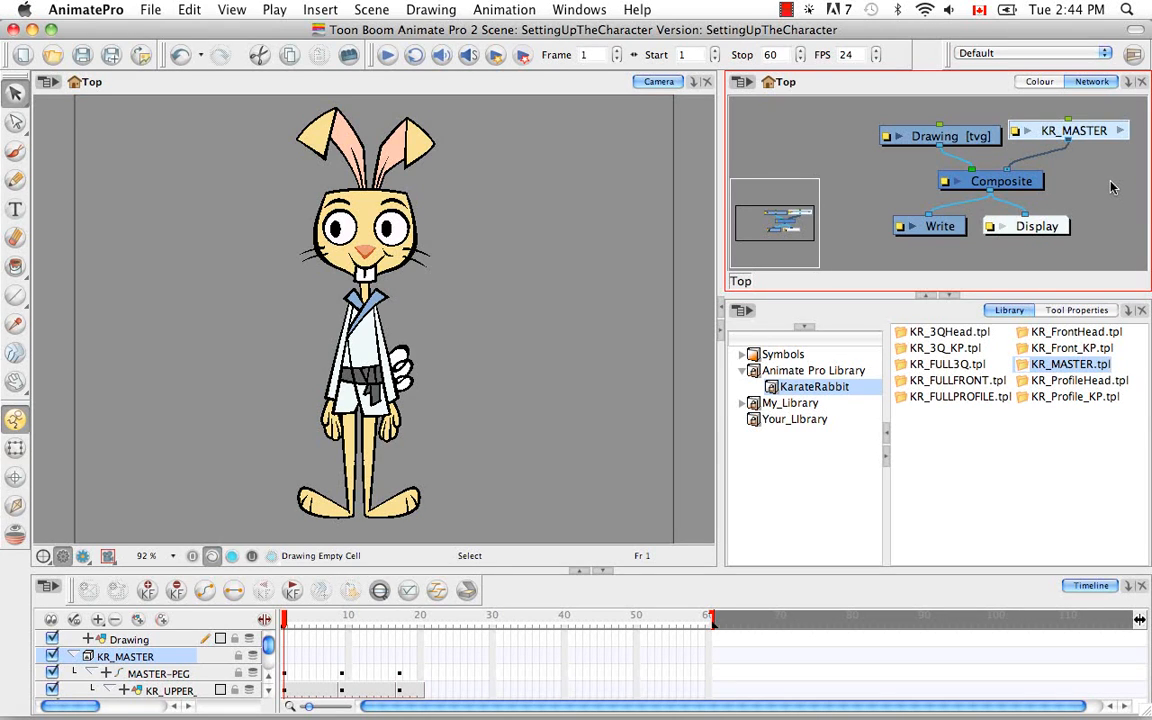
Delete the Drawing module together with its drawing files and element folders, and place KR_MASTER directly above Composite
{"action": "left_click", "coordinate": [978, 139]}
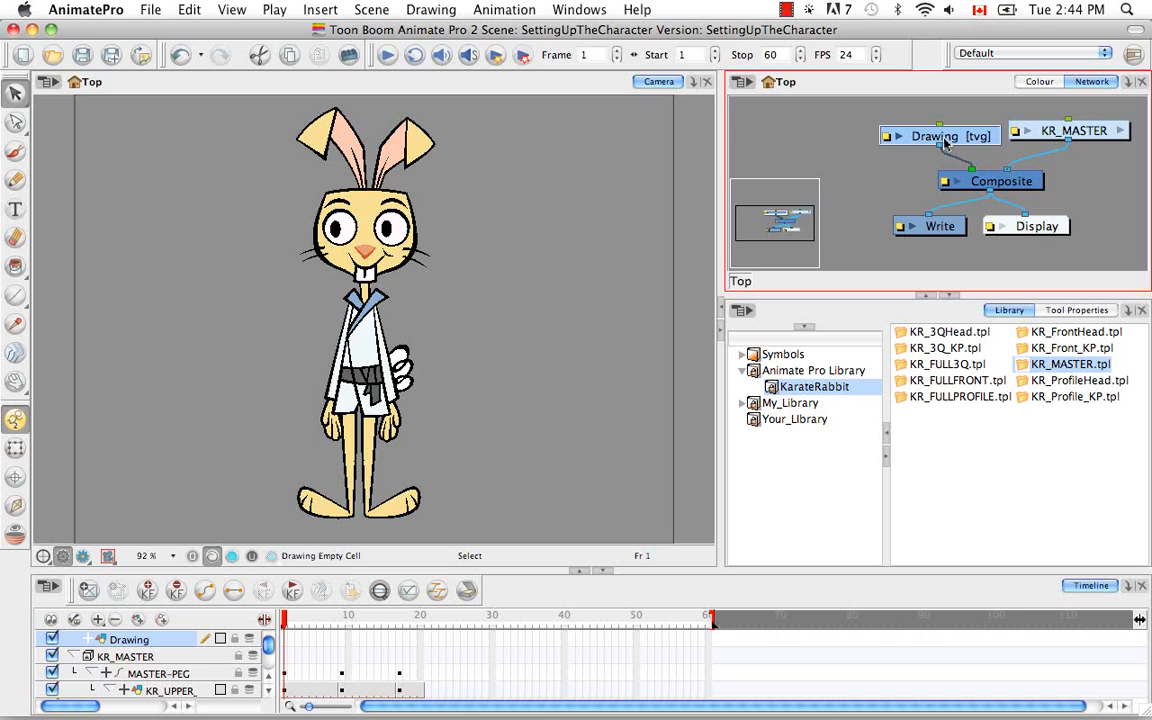
{"action": "key", "text": "BackSpace"}
{"action": "left_click", "coordinate": [560, 437]}
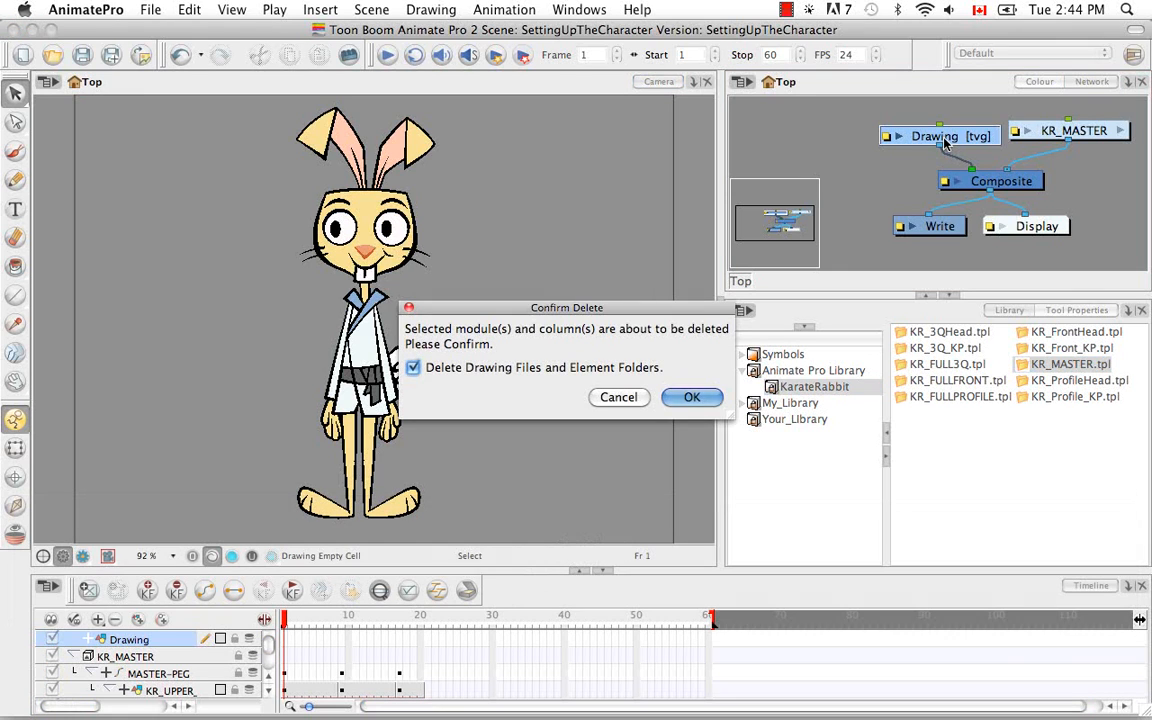
{"action": "left_click", "coordinate": [690, 396]}
{"action": "left_click_drag", "start_coordinate": [1092, 131], "coordinate": [1016, 131]}
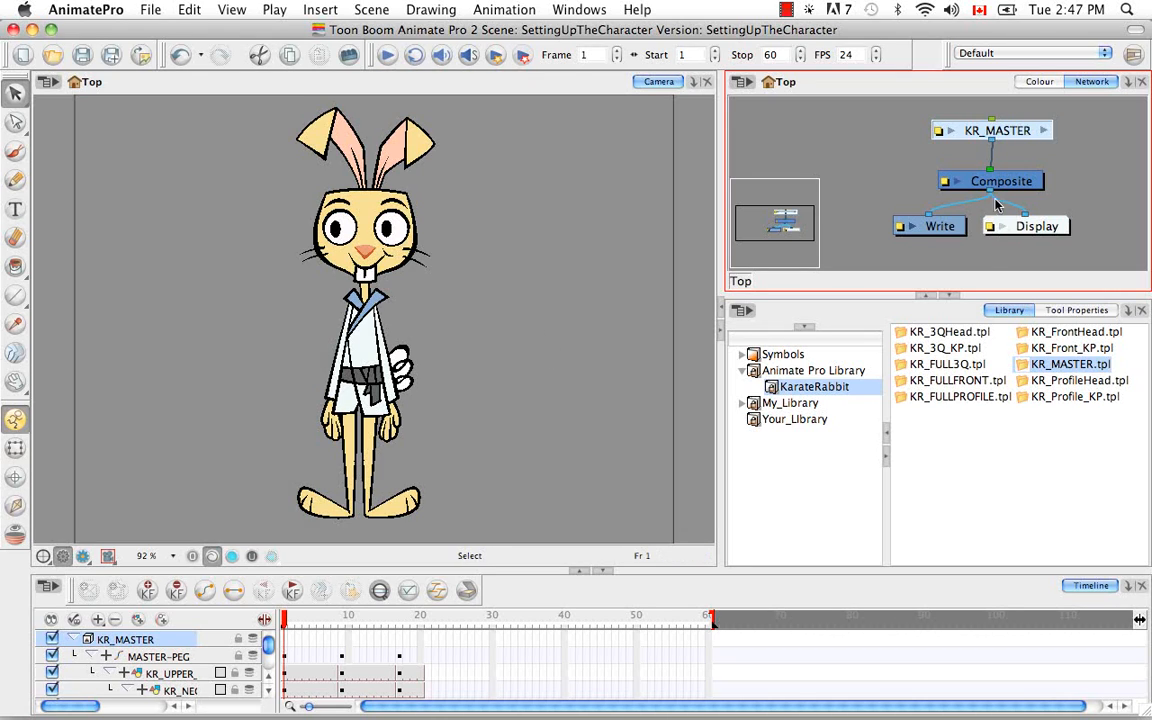
Enter the KR_MASTER group and examine the overall structure of its module network
{"action": "left_click", "coordinate": [1044, 130]}
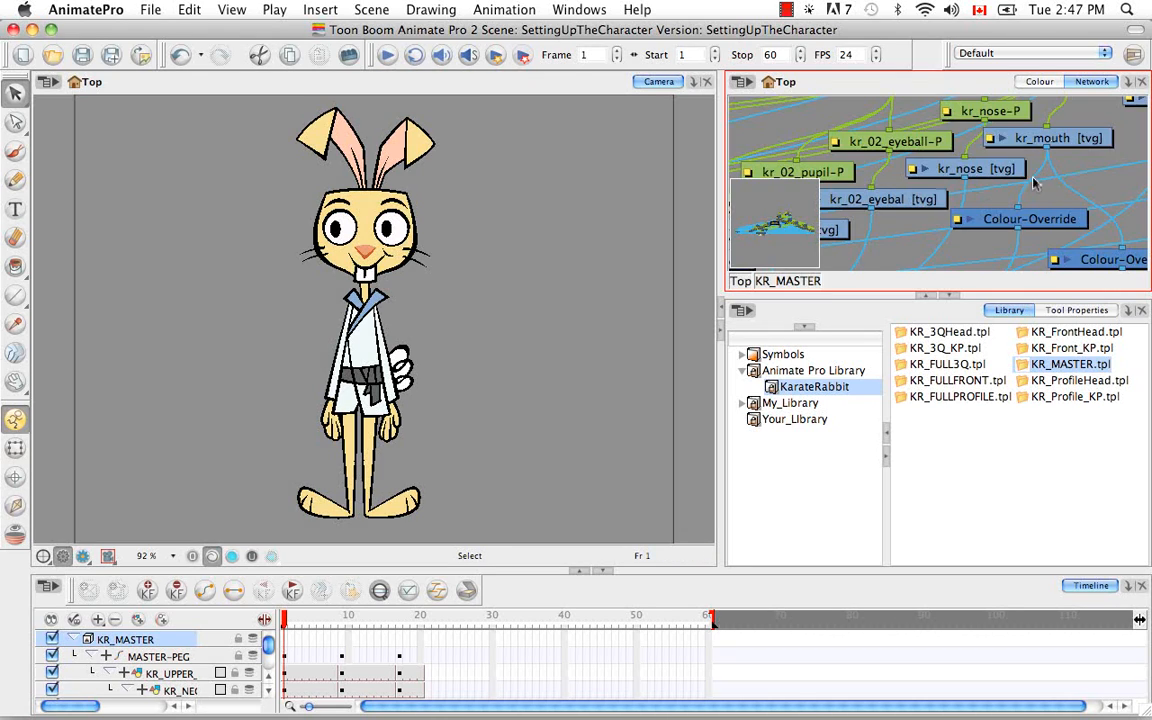
{"action": "key", "text": "super+minus"}
{"action": "key", "text": "super+minus"}
{"action": "key", "text": "super+minus"}
{"action": "key", "text": "super+minus"}
{"action": "key", "text": "super+minus"}
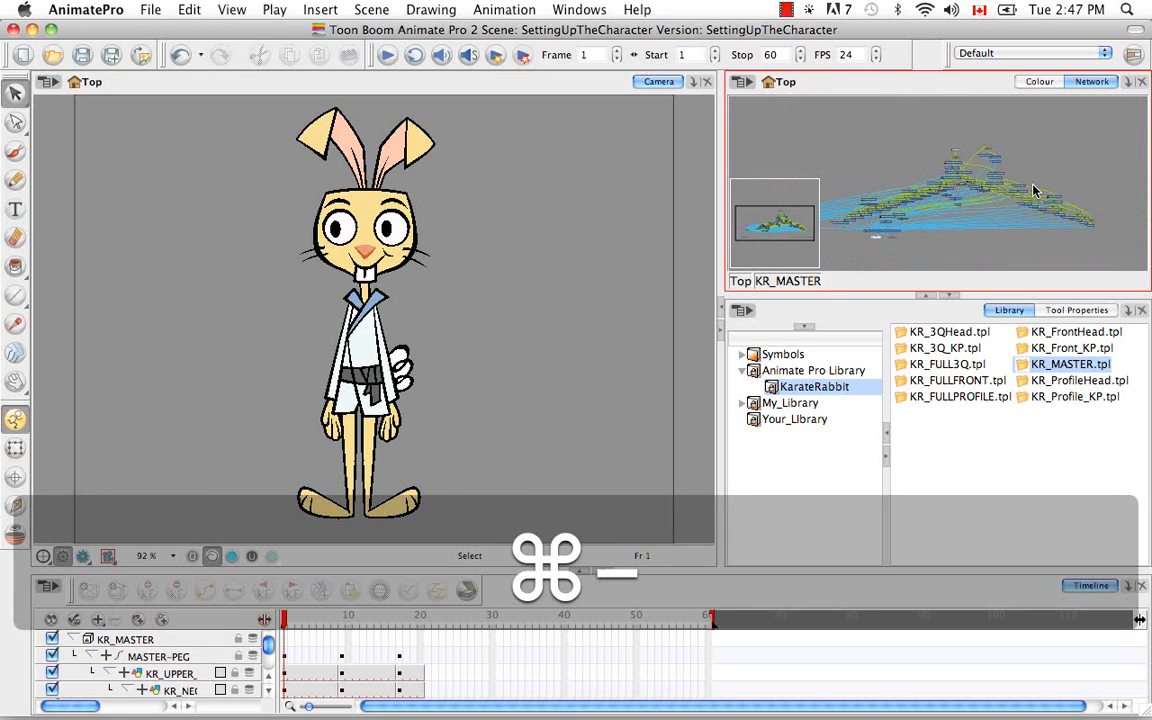
{"action": "key", "text": "space"}
{"action": "left_click_drag", "start_coordinate": [1035, 190], "coordinate": [1060, 172]}
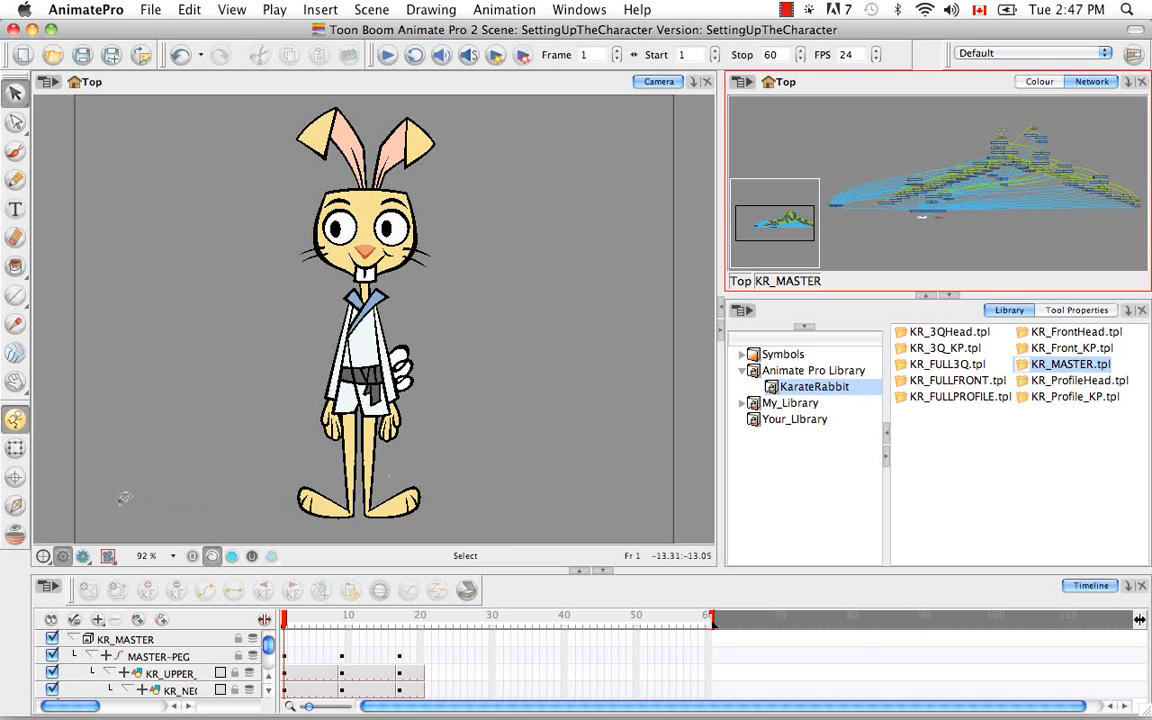
Activate the Inverse Kinematics tool and select MASTER-PEG to display the rabbit's full kinematic chain
{"action": "left_click", "coordinate": [15, 507]}
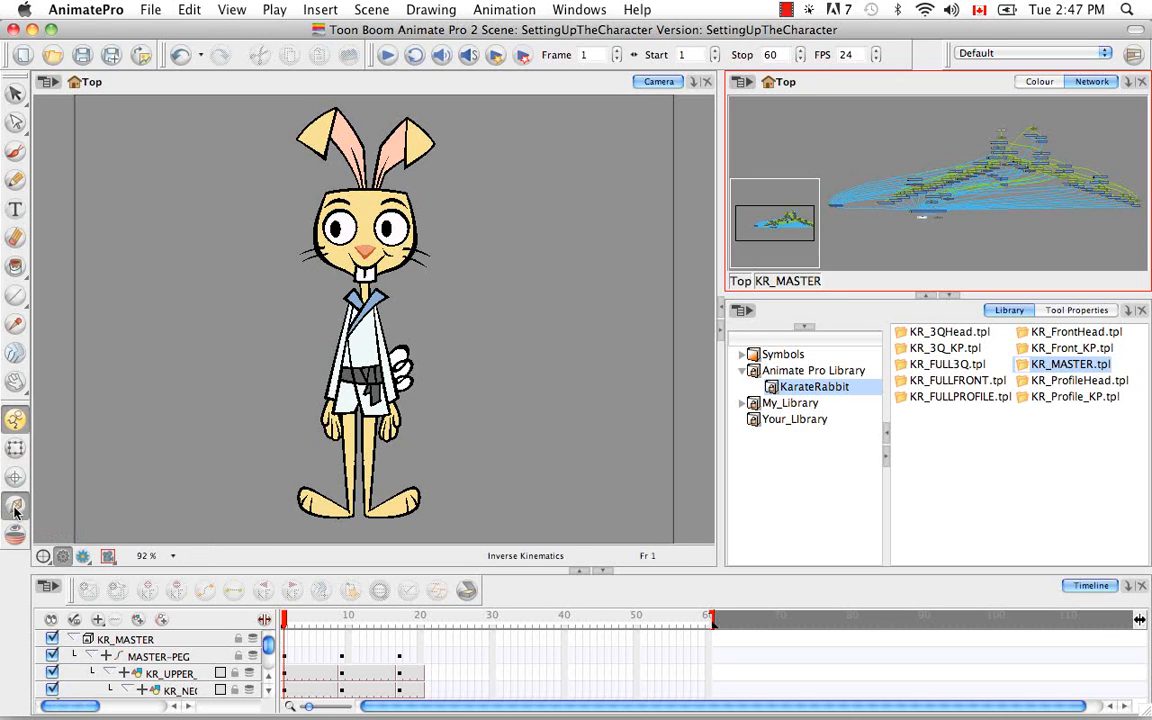
{"action": "left_click", "coordinate": [173, 662]}
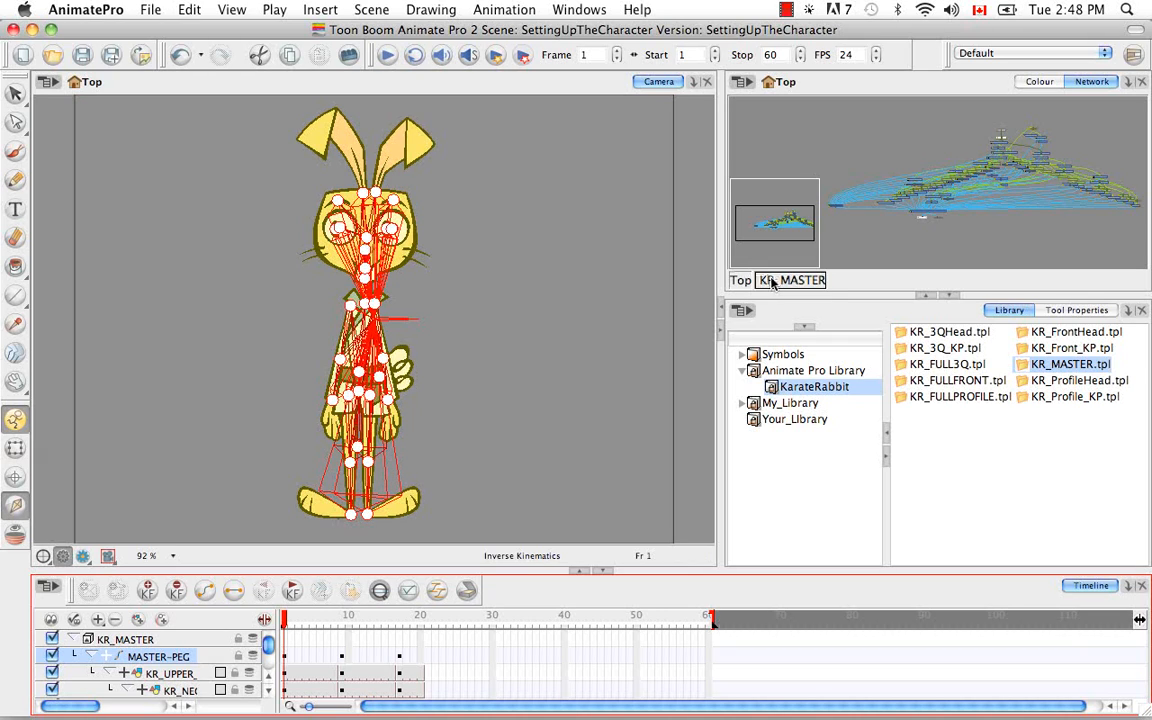
Dock the Network view beside the Camera view and centre the KR_MASTER network in it
{"action": "left_click", "coordinate": [977, 95]}
{"action": "left_click_drag", "start_coordinate": [771, 84], "coordinate": [647, 78]}
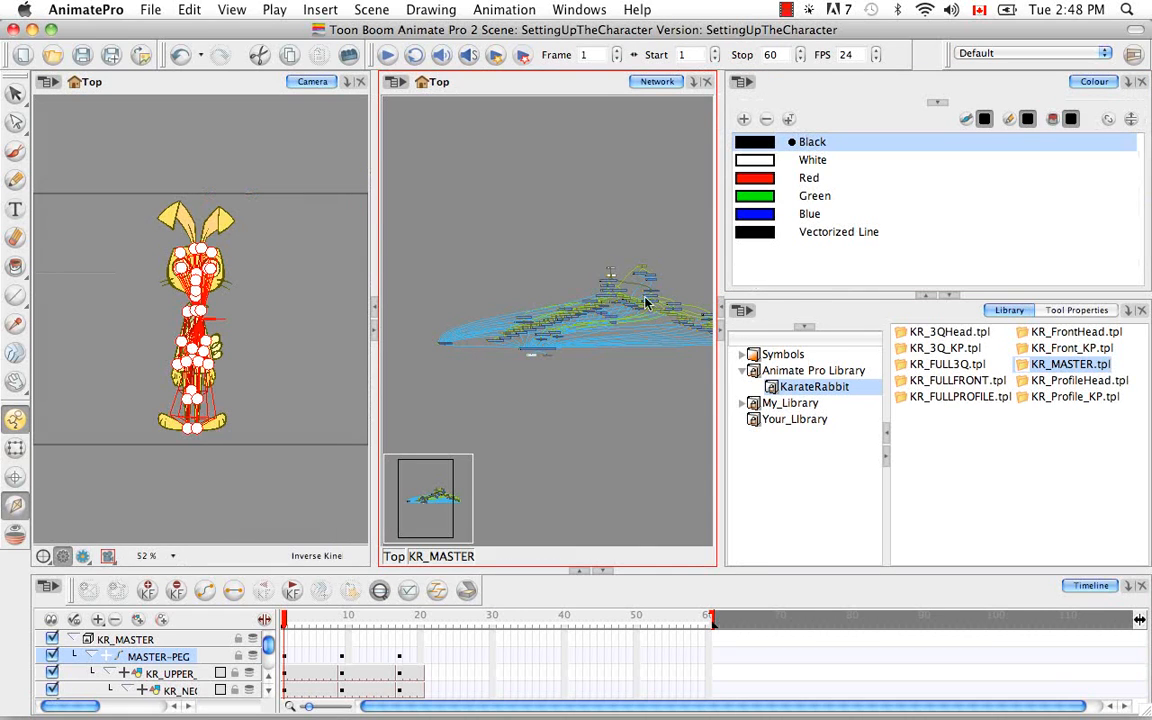
{"action": "key", "text": "space"}
{"action": "left_click_drag", "start_coordinate": [642, 419], "coordinate": [569, 424]}
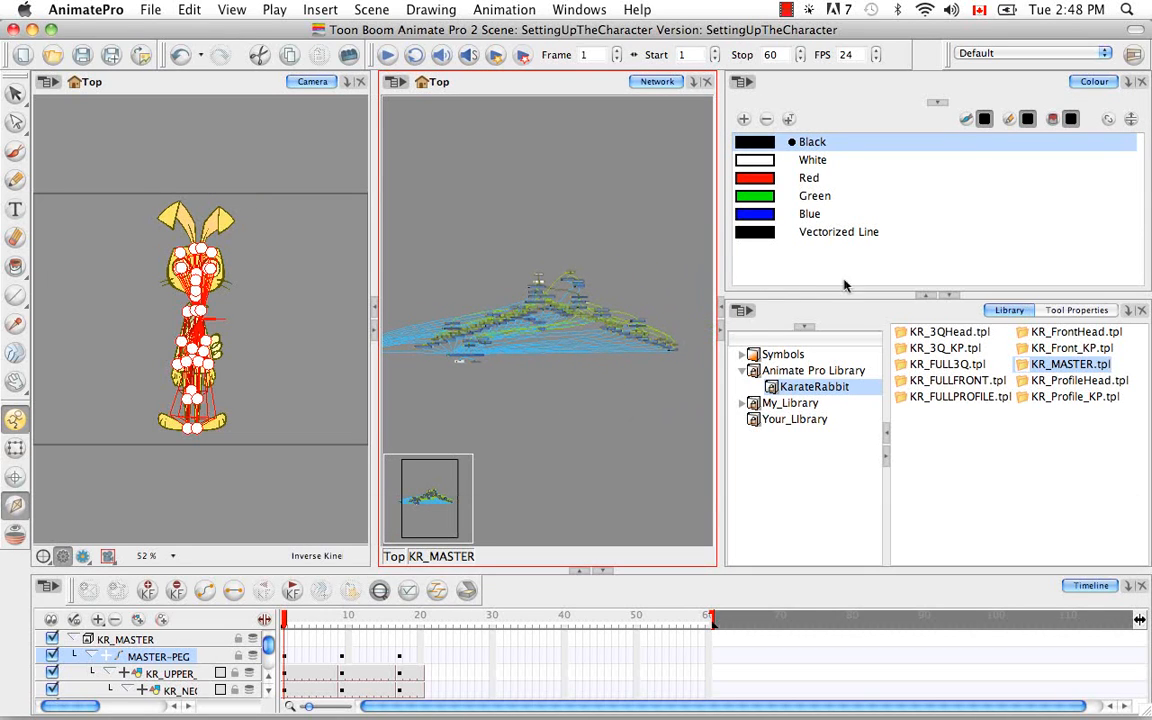
Show the Inverse Kinematics tool's properties at full height by collapsing the Colour view, and widen the Camera and Network views
{"action": "left_click", "coordinate": [1054, 313]}
{"action": "left_click", "coordinate": [926, 296]}
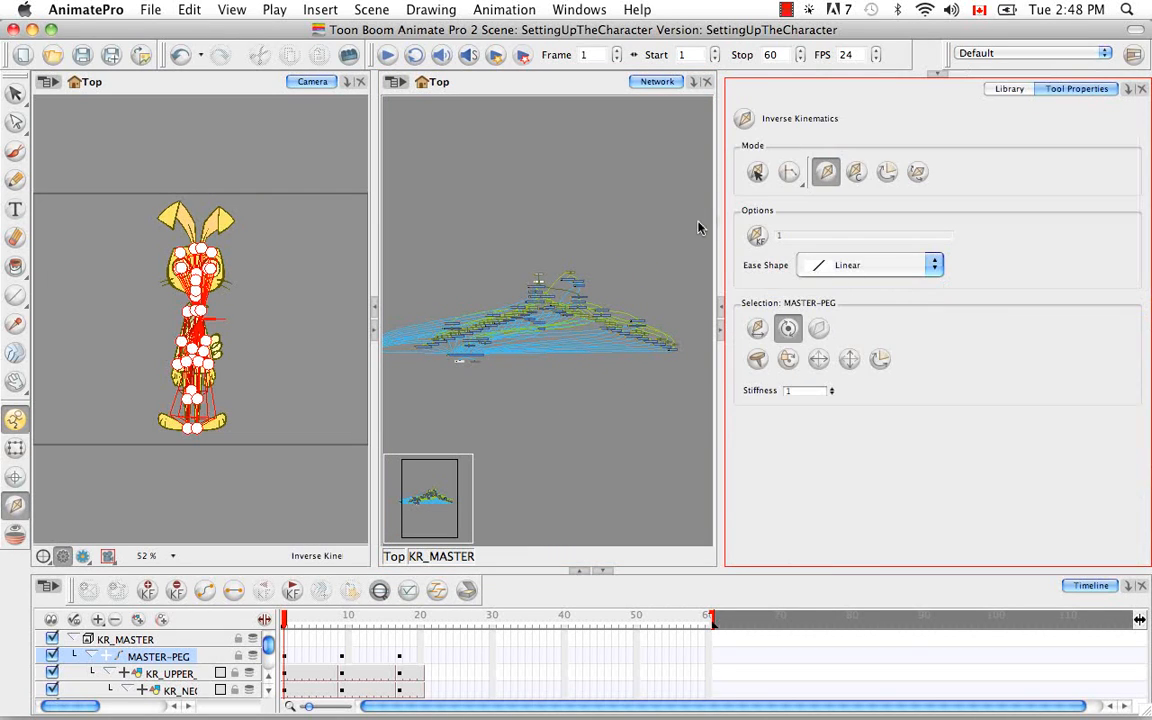
{"action": "left_click_drag", "start_coordinate": [720, 219], "coordinate": [784, 219]}
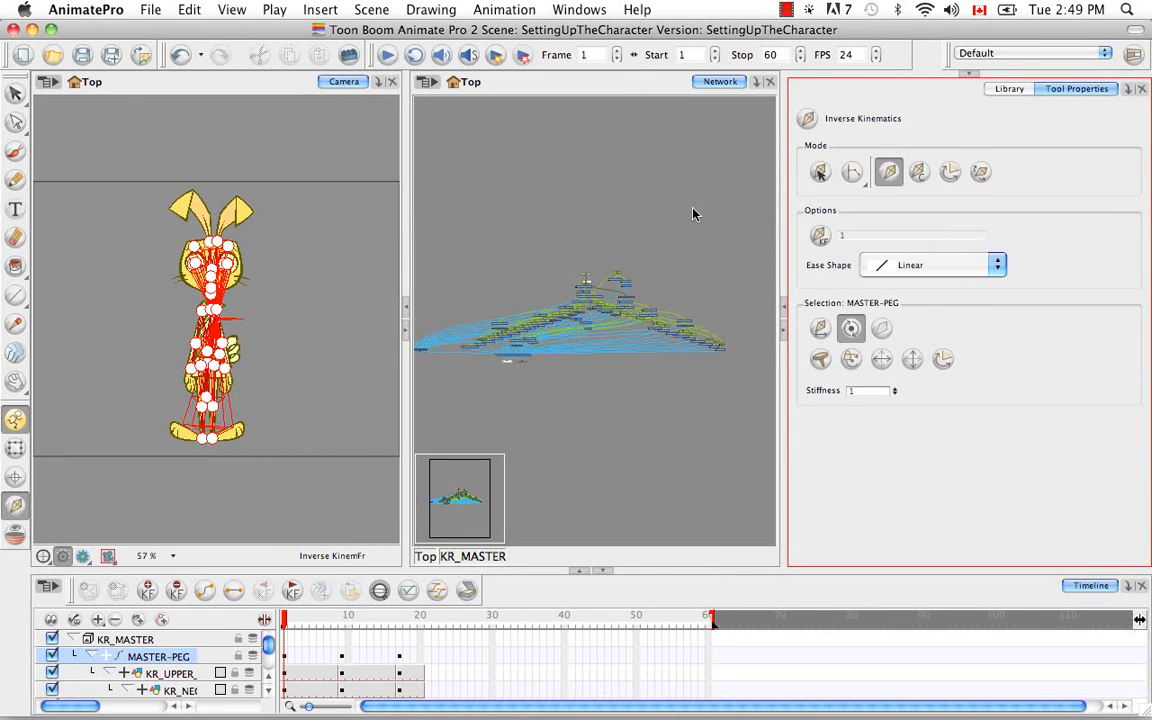
{"action": "left_click_drag", "start_coordinate": [784, 209], "coordinate": [790, 209]}
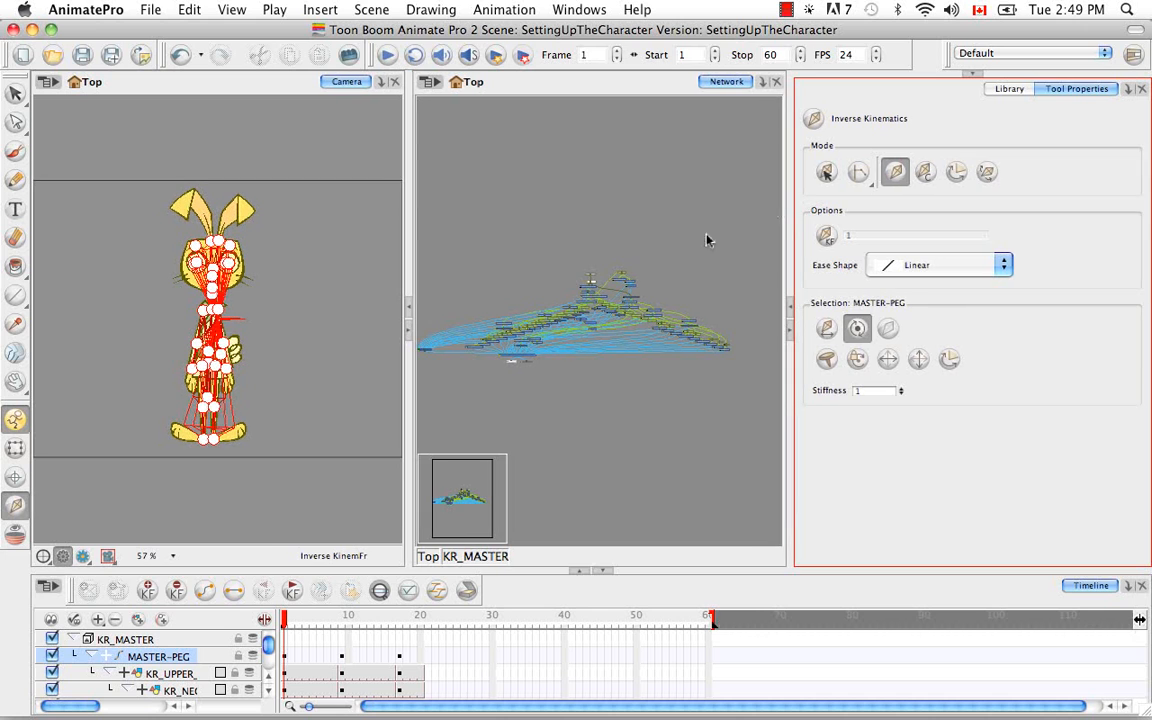
Clear the selection and examine how the rabbit's pegs and drawings are connected in the KR_MASTER network
{"action": "left_click", "coordinate": [648, 447]}
{"action": "key", "text": "super+equal"}
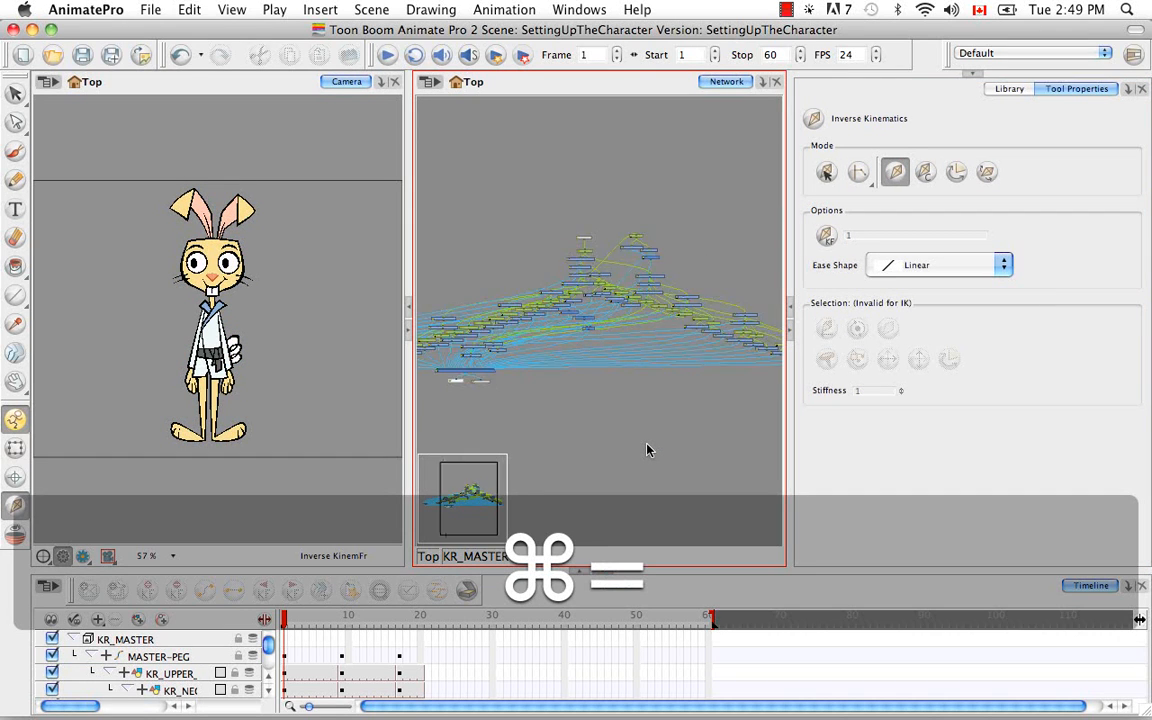
{"action": "key", "text": "super+equal"}
{"action": "key", "text": "super+equal"}
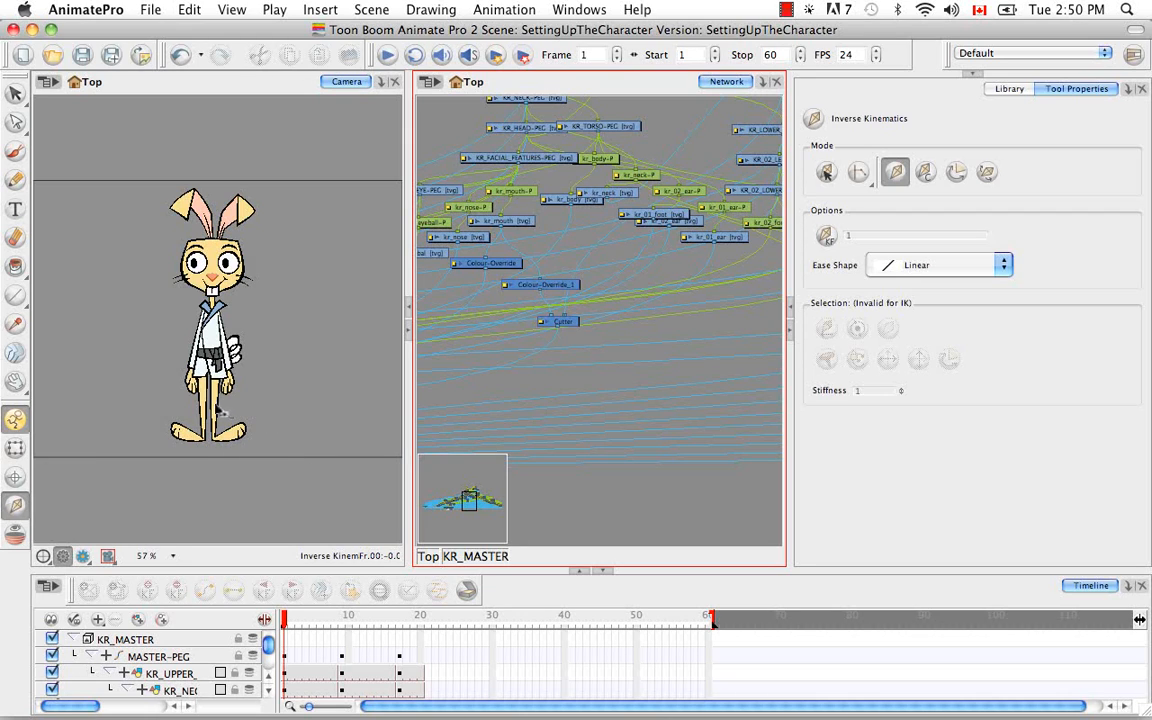
{"action": "left_click", "coordinate": [221, 420]}
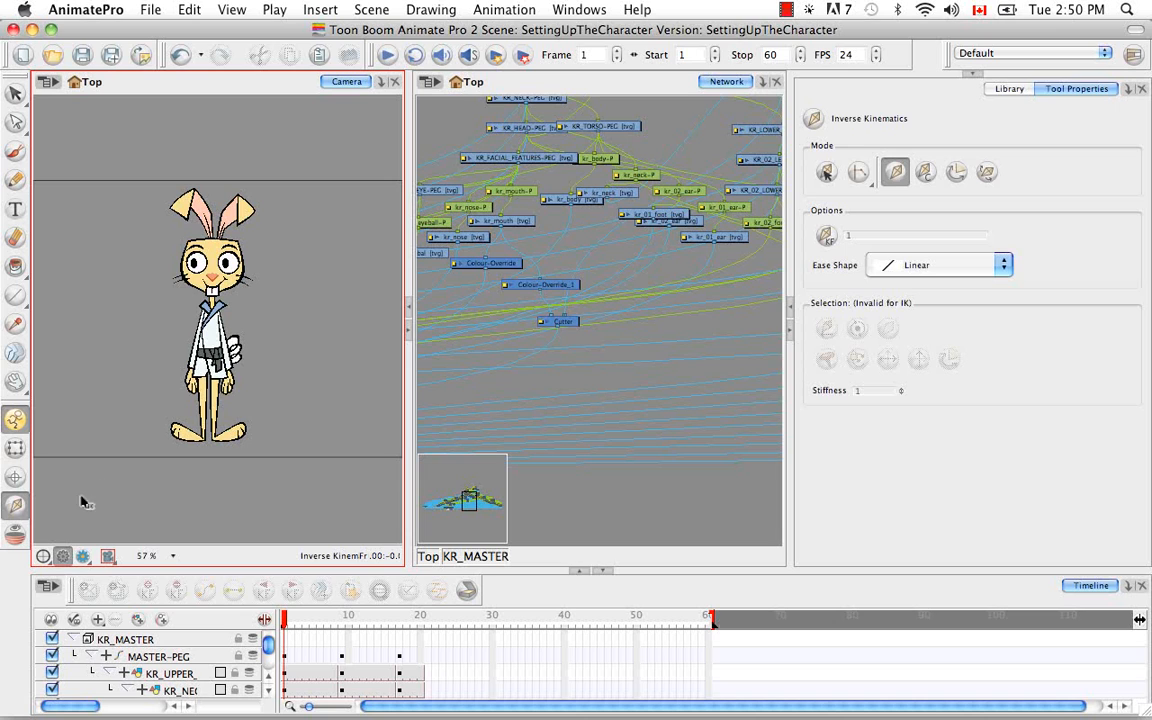
Select MASTER-PEG again and examine the kinematic chain over the rabbit's legs and feet at 200% zoom
{"action": "left_click", "coordinate": [160, 656]}
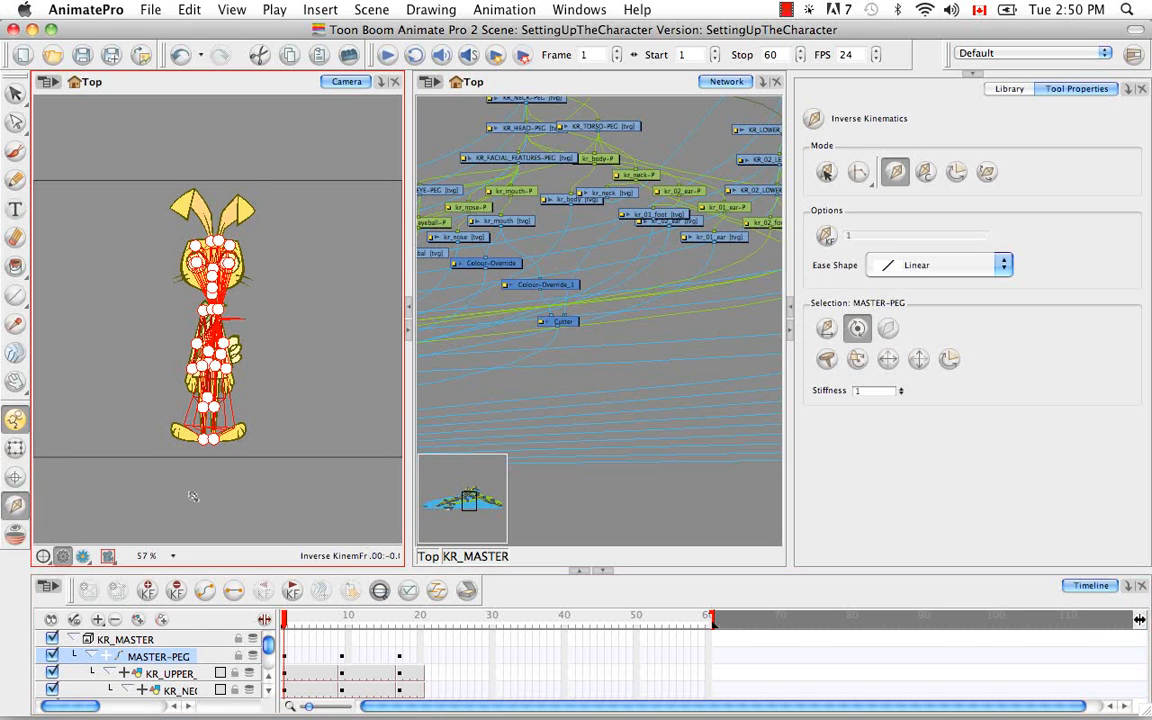
{"action": "key", "text": "super+equal"}
{"action": "key", "text": "super+equal"}
{"action": "key", "text": "space"}
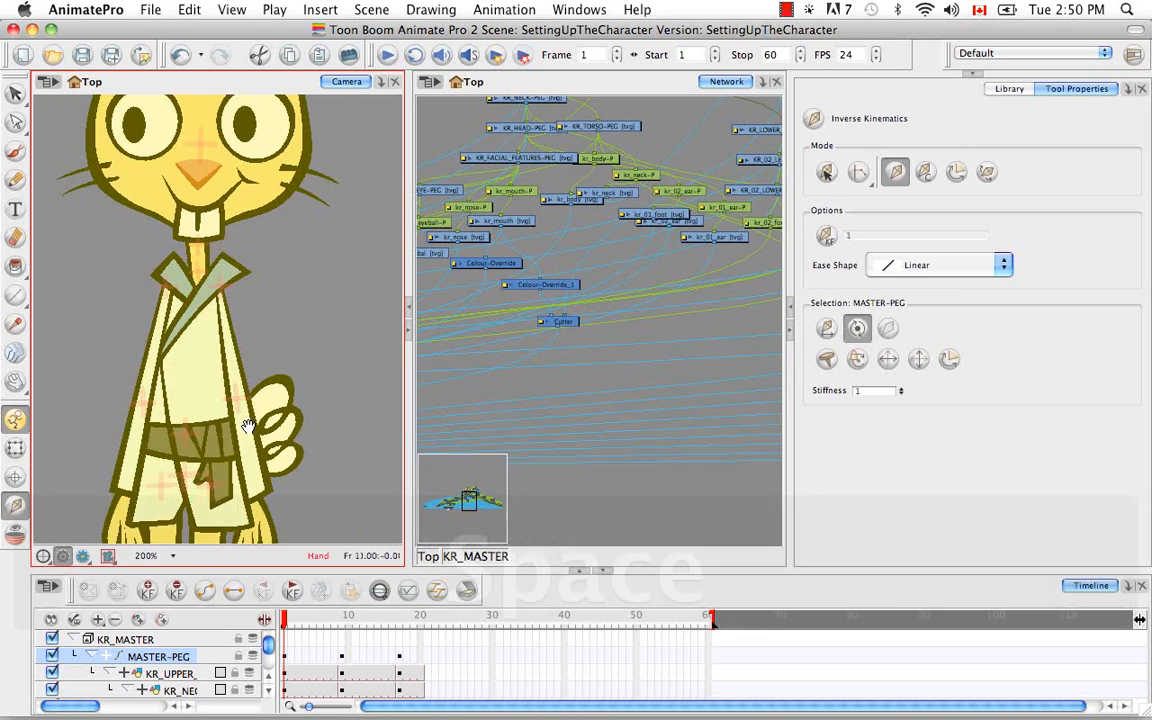
{"action": "left_click_drag", "start_coordinate": [247, 425], "coordinate": [319, 298]}
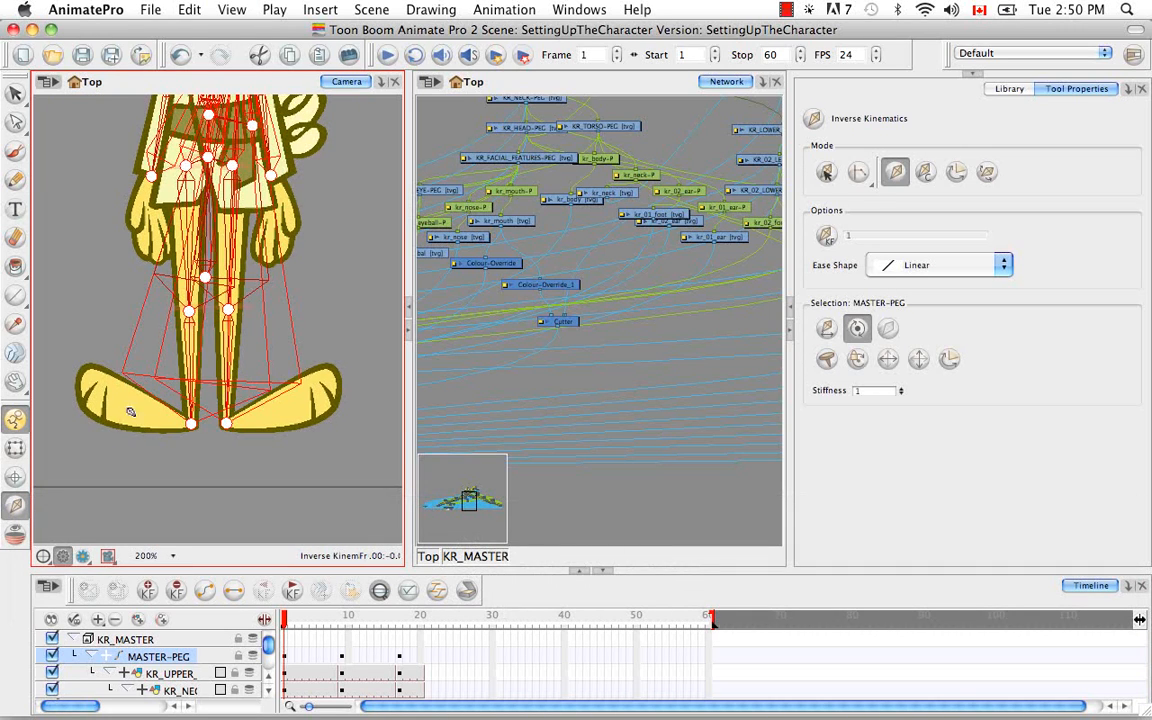
Select the rabbit's kr_02_foot drawing with the Transform tool and locate its module in the network
{"action": "left_click", "coordinate": [16, 452]}
{"action": "left_click", "coordinate": [285, 430]}
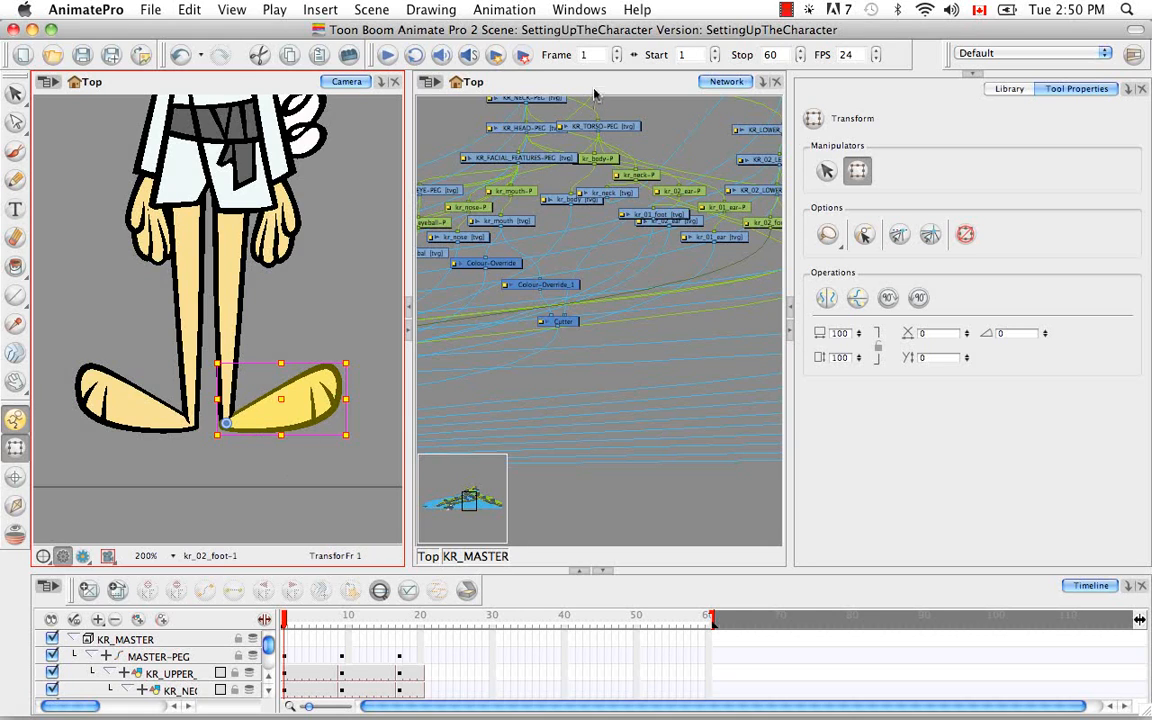
{"action": "left_click", "coordinate": [537, 82]}
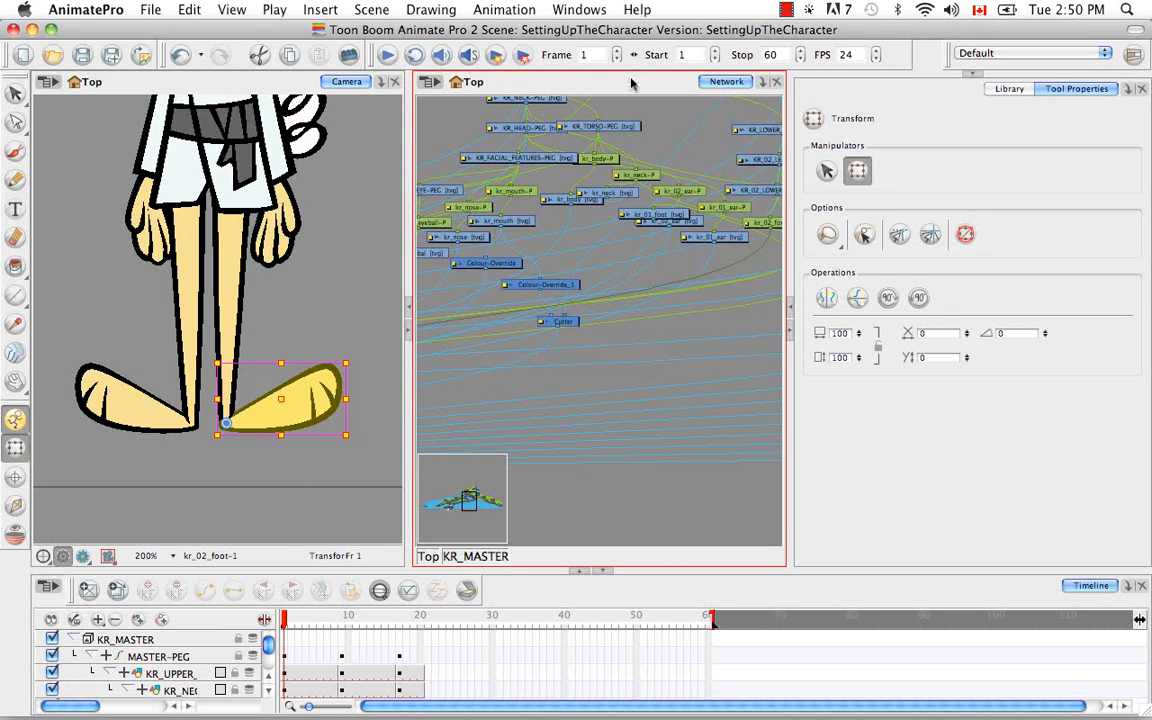
{"action": "key", "text": "o"}
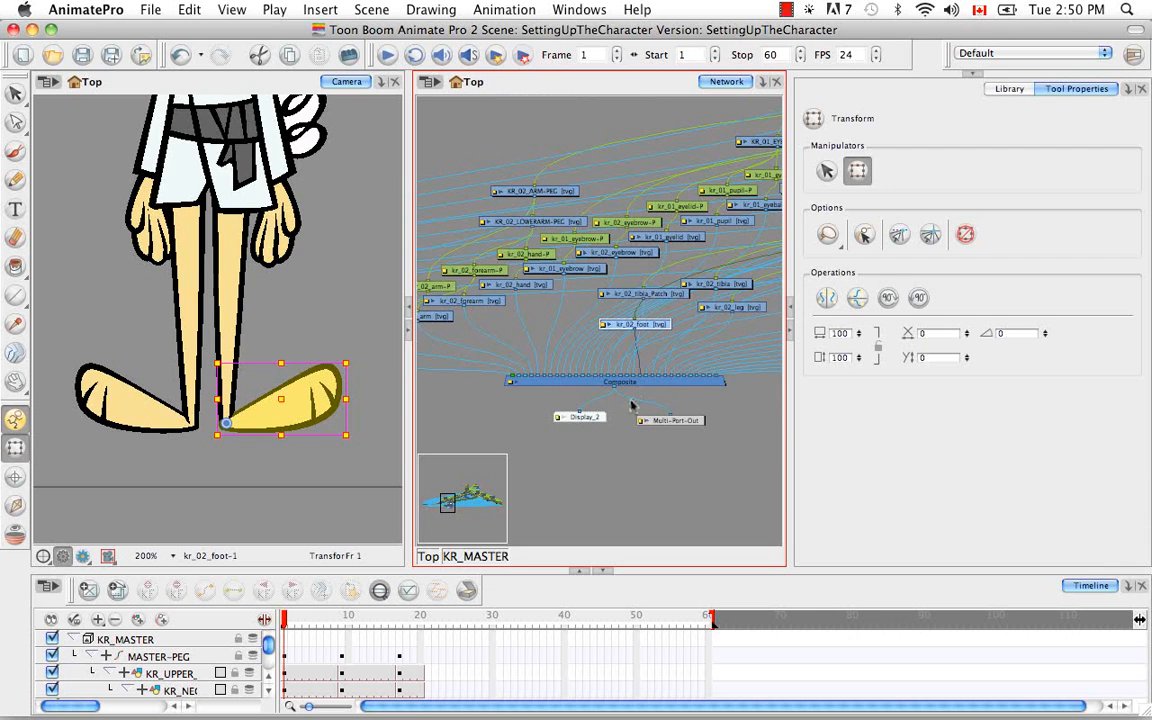
{"action": "key", "text": "super+equal"}
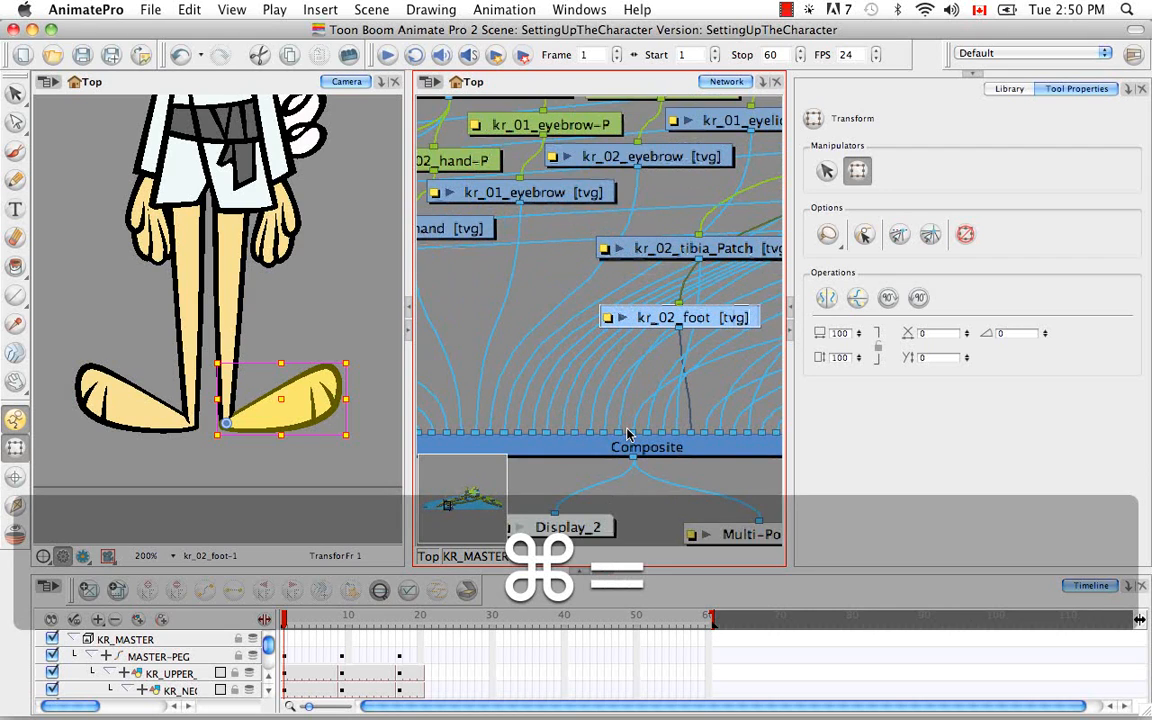
{"action": "key", "text": "space"}
{"action": "left_click_drag", "start_coordinate": [725, 339], "coordinate": [651, 359]}
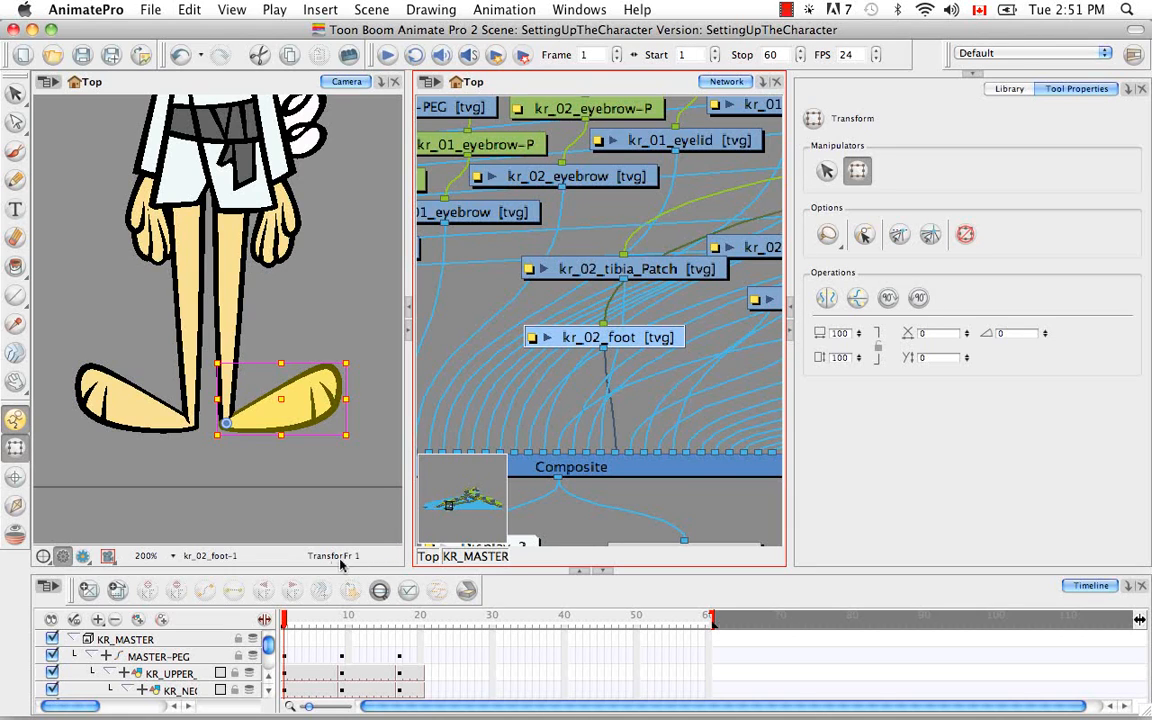
Reselect the kr_02_foot module, widen the timeline's layer list, and locate the foot's layer and parent peg there
{"action": "left_click", "coordinate": [229, 618]}
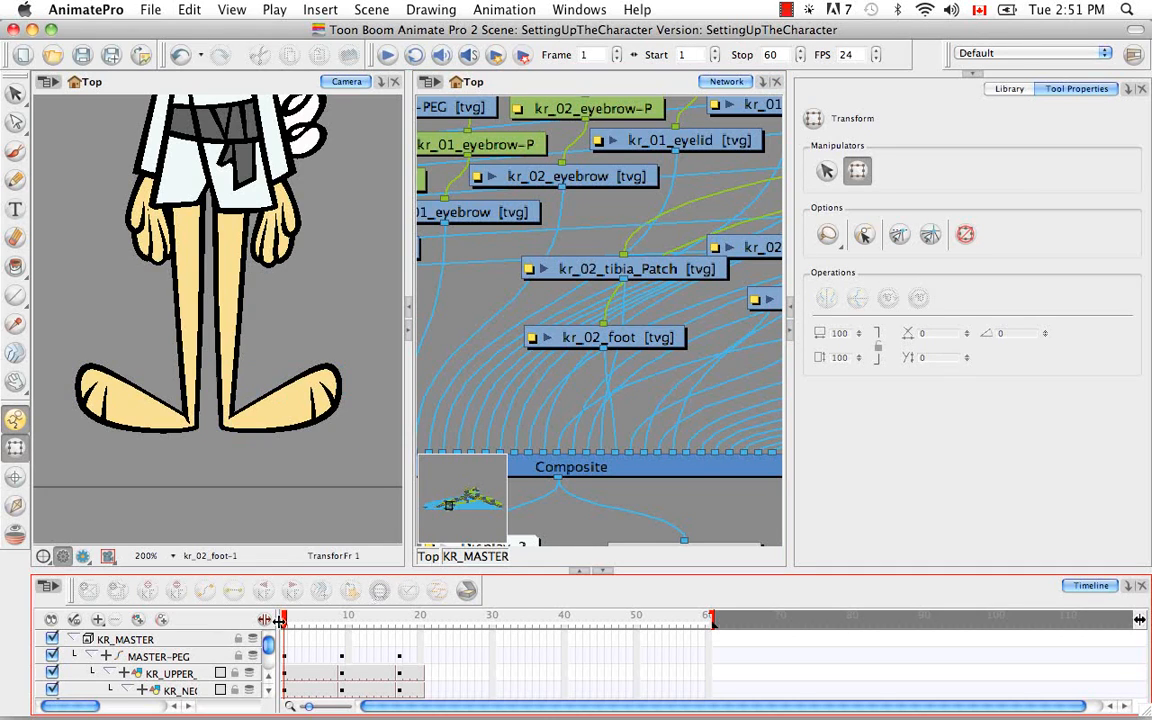
{"action": "left_click", "coordinate": [595, 337]}
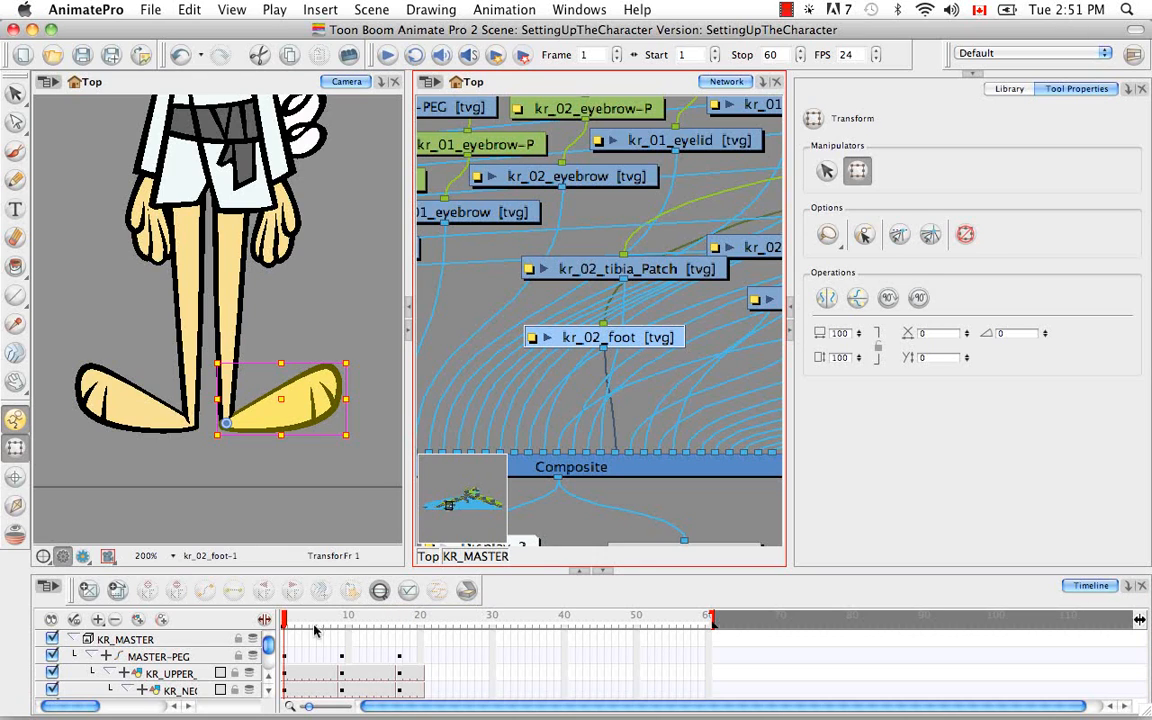
{"action": "left_click", "coordinate": [268, 691]}
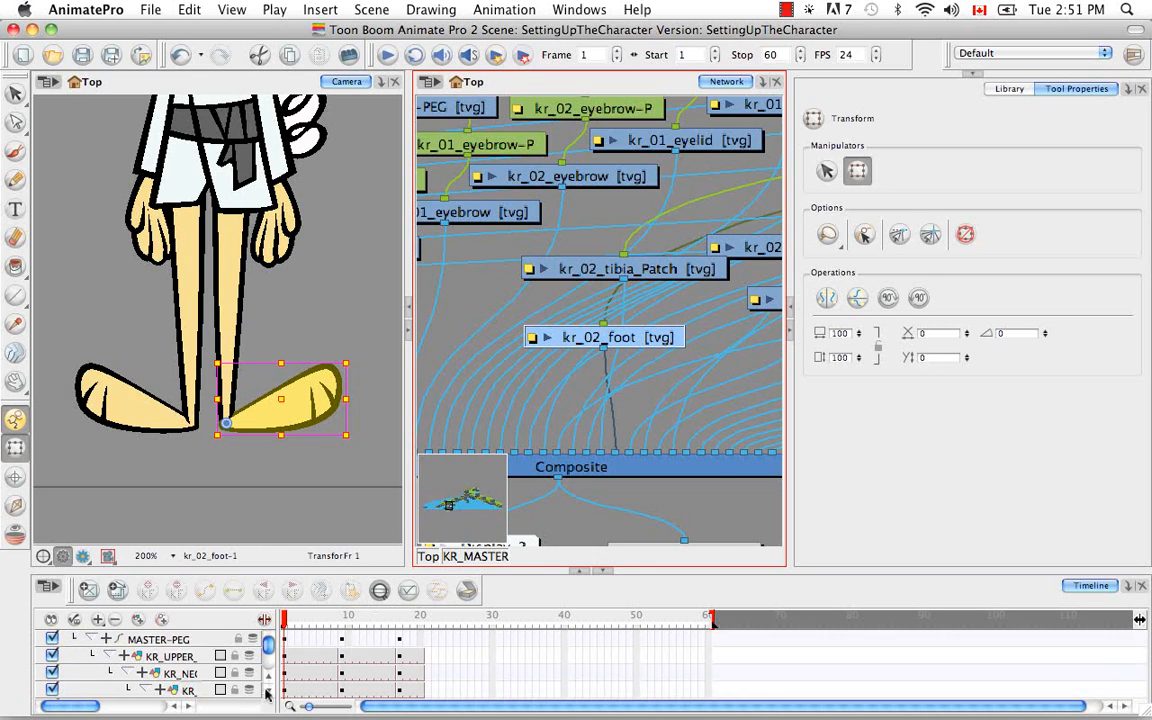
{"action": "left_click_drag", "start_coordinate": [278, 640], "coordinate": [397, 650]}
{"action": "left_click", "coordinate": [380, 592]}
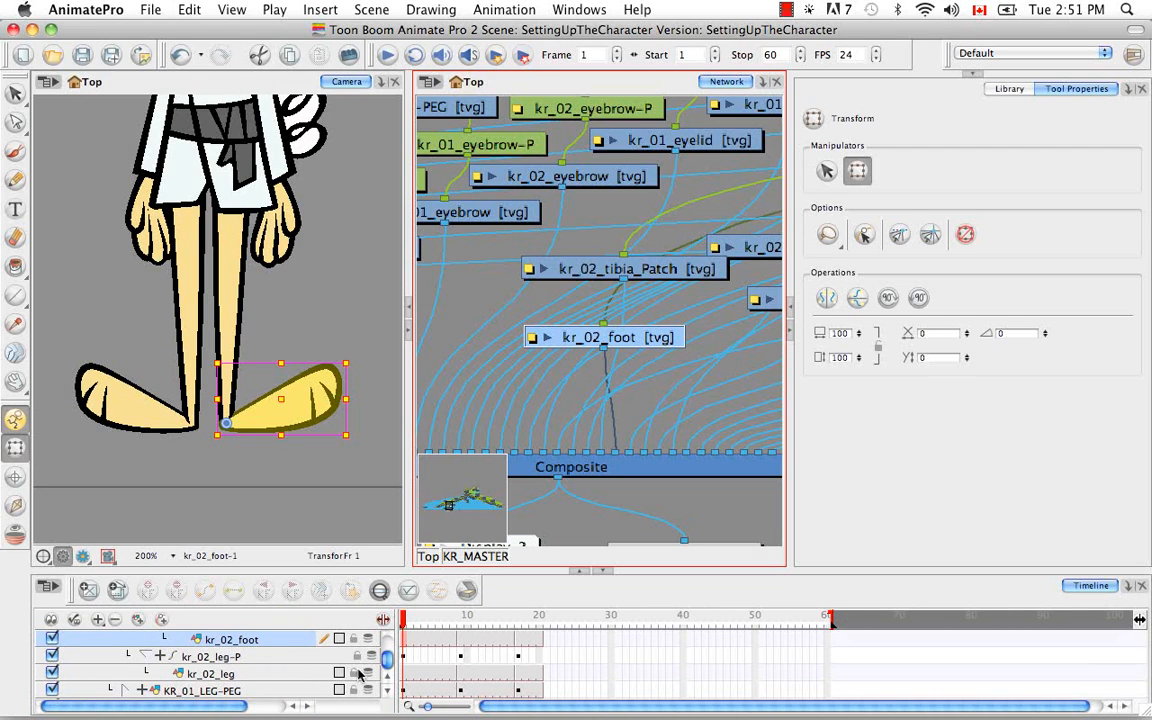
{"action": "scroll", "coordinate": [388, 680], "scroll_direction": "up", "scroll_amount": 2}
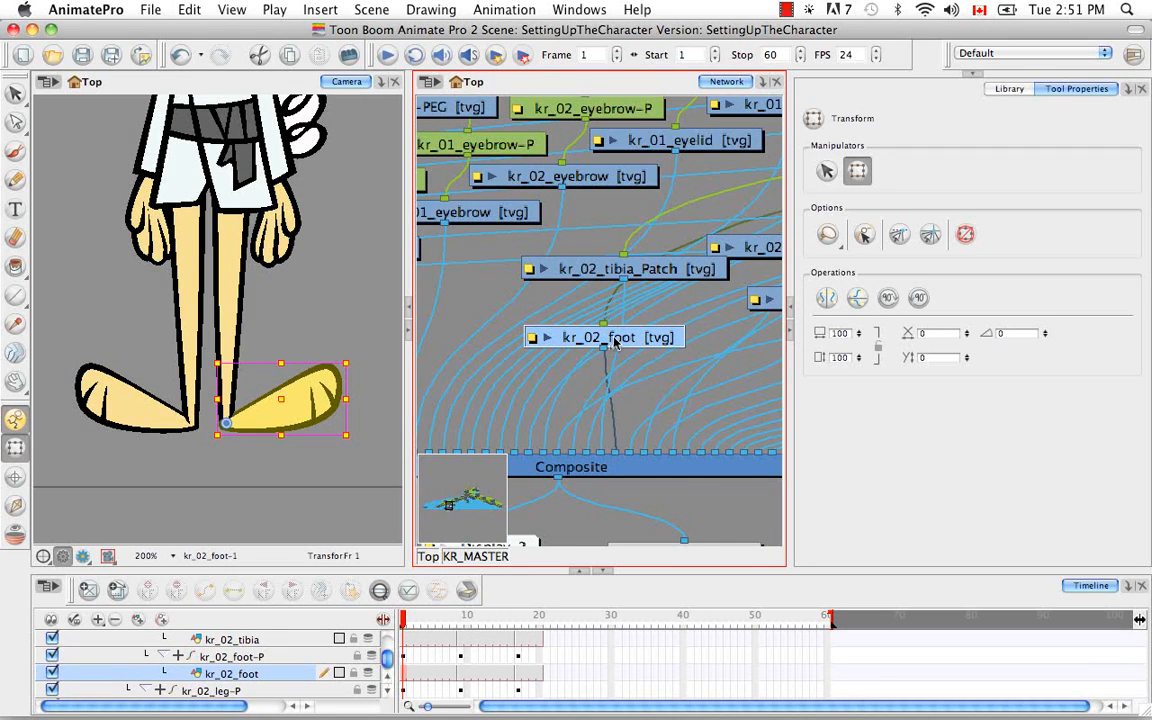
Exclude the kr_02_foot drawing from inverse kinematics, then select its parent peg kr_02_foot-P and locate it in the network
{"action": "left_click", "coordinate": [16, 507]}
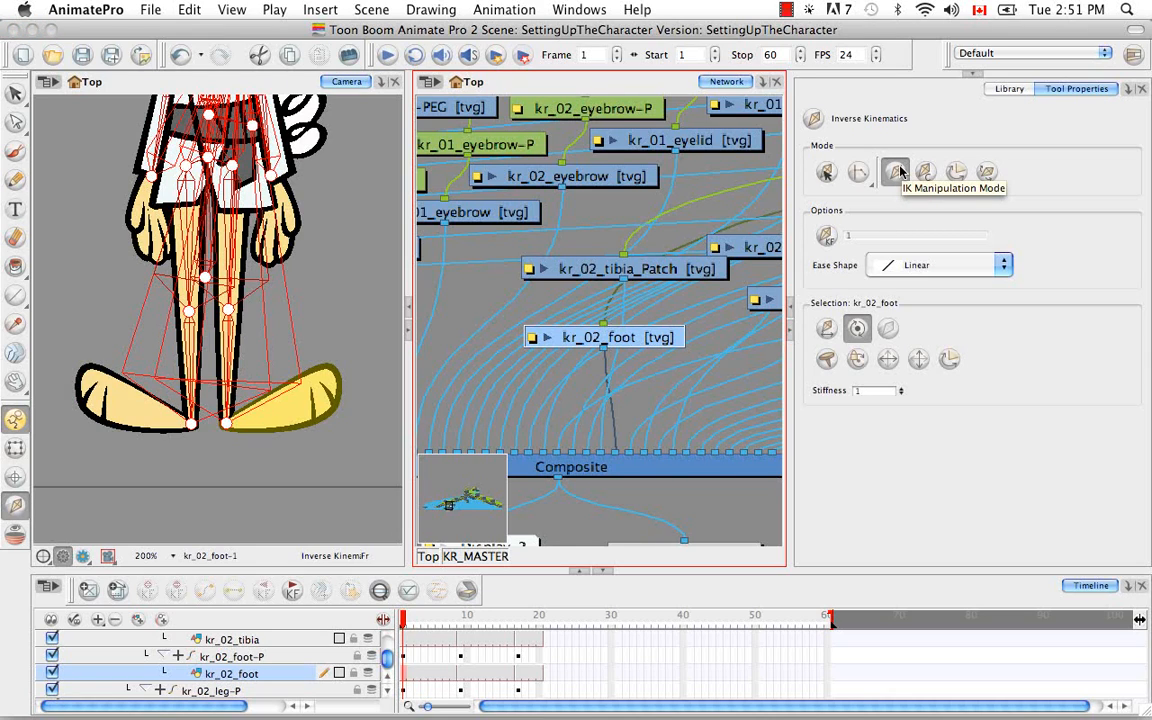
{"action": "left_click", "coordinate": [887, 331]}
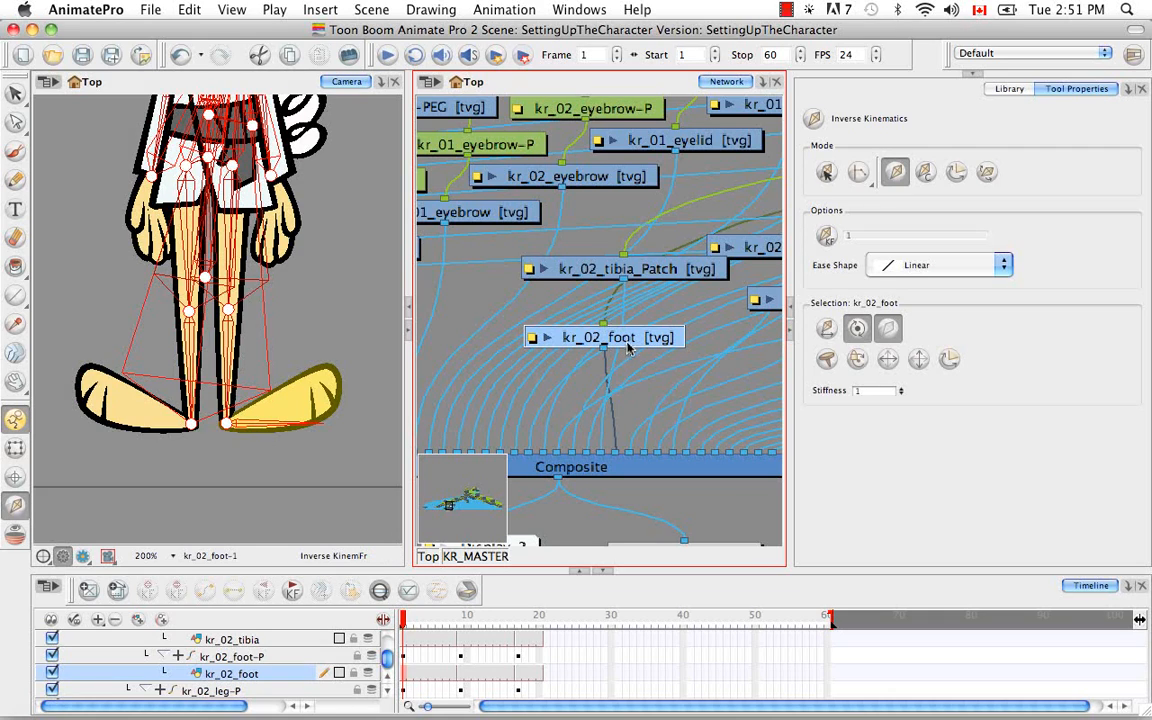
{"action": "key", "text": "b"}
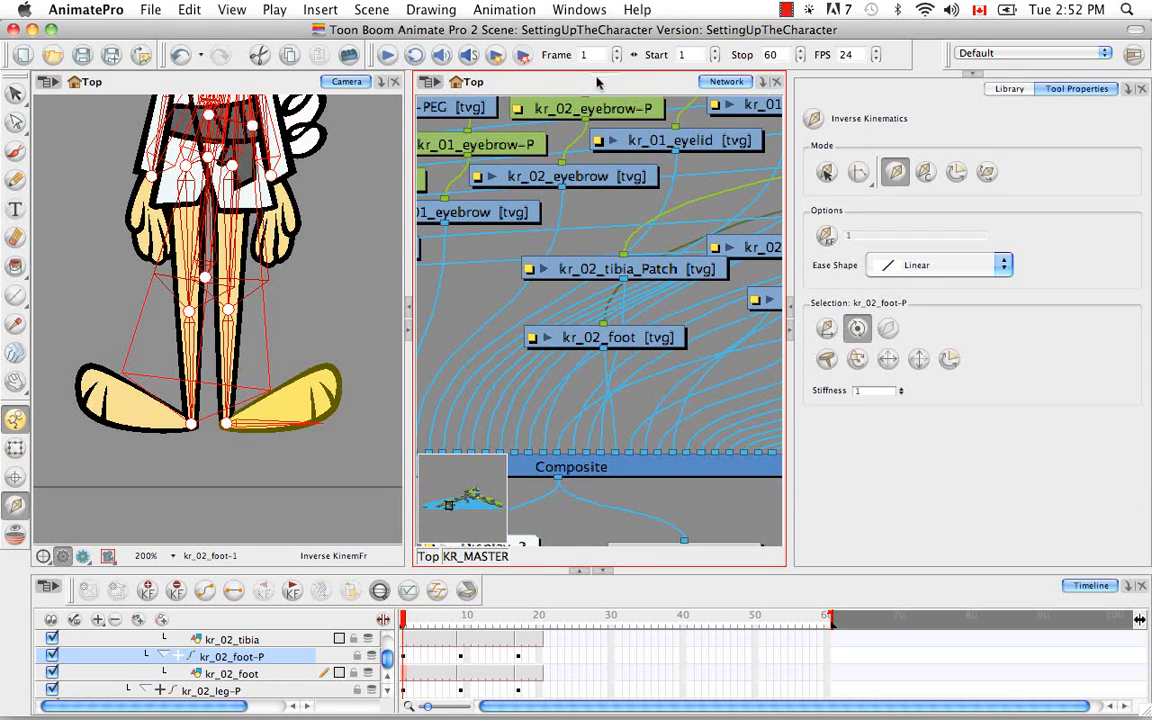
{"action": "key", "text": "o"}
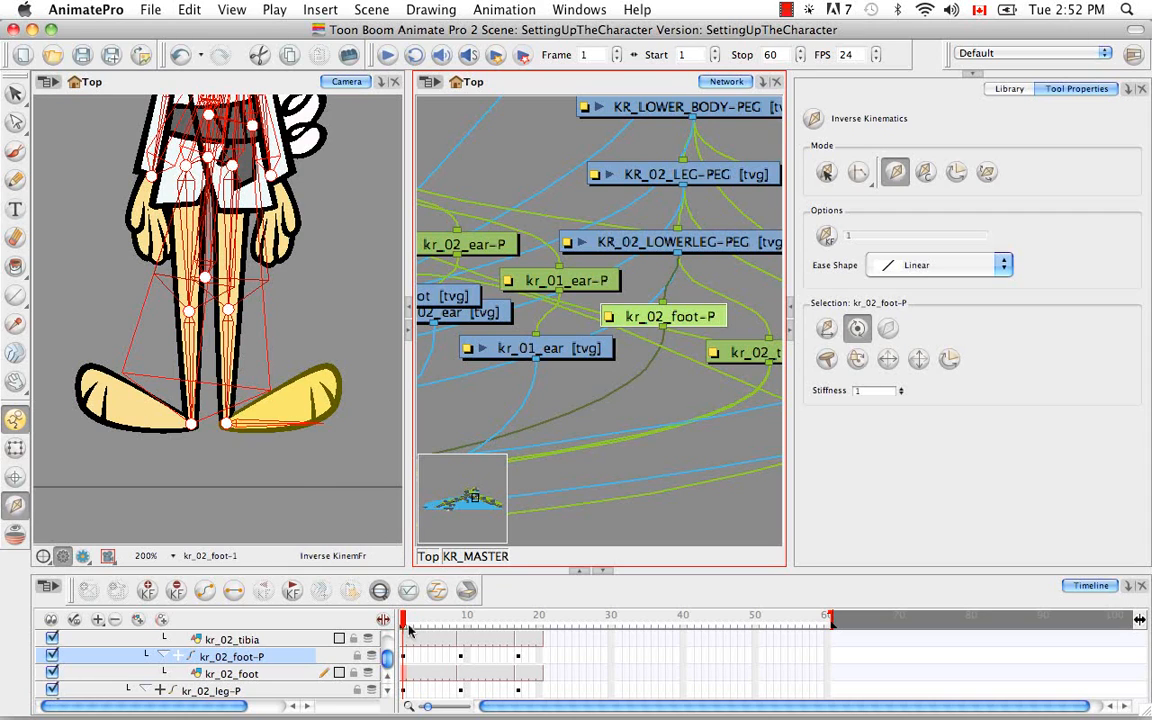
{"action": "mouse_move", "coordinate": [405, 622]}
{"action": "left_mouse_down"}
{"action": "mouse_move", "coordinate": [524, 622]}
{"action": "mouse_move", "coordinate": [403, 622]}
{"action": "left_mouse_up"}
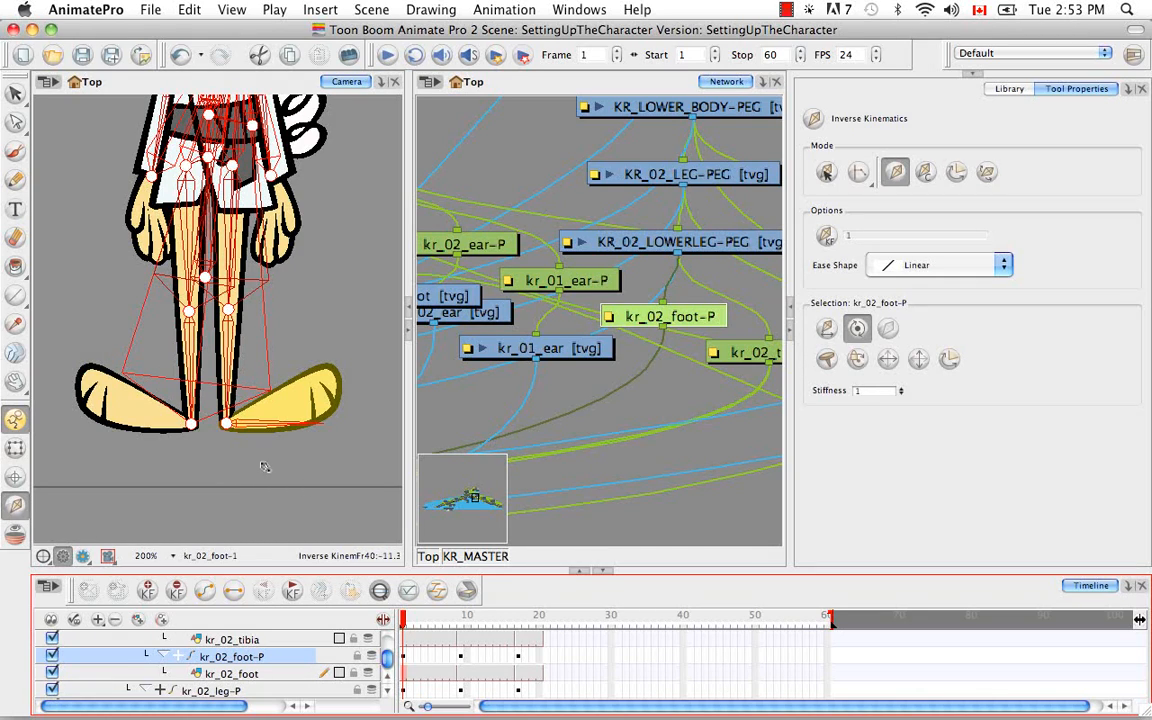
Select the kr_02_tibia_Patch drawing with the Transform tool and locate it in both the network and the timeline
{"action": "key", "text": "shift+t"}
{"action": "left_click", "coordinate": [228, 330]}
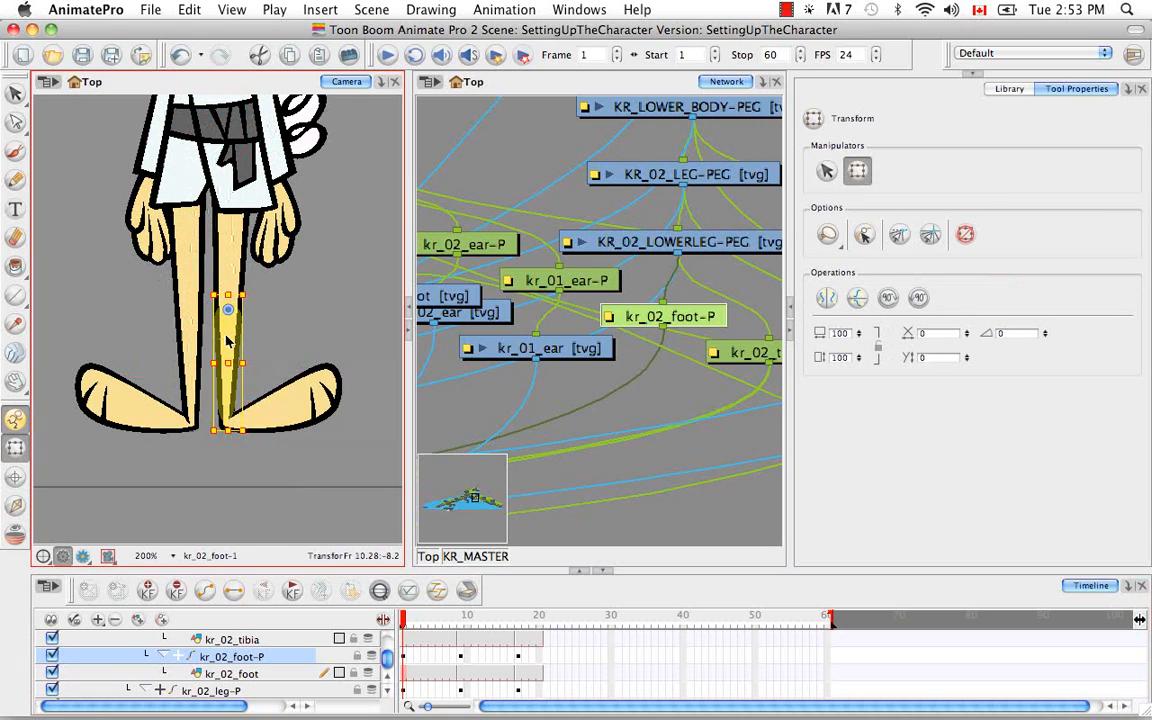
{"action": "left_click", "coordinate": [519, 86]}
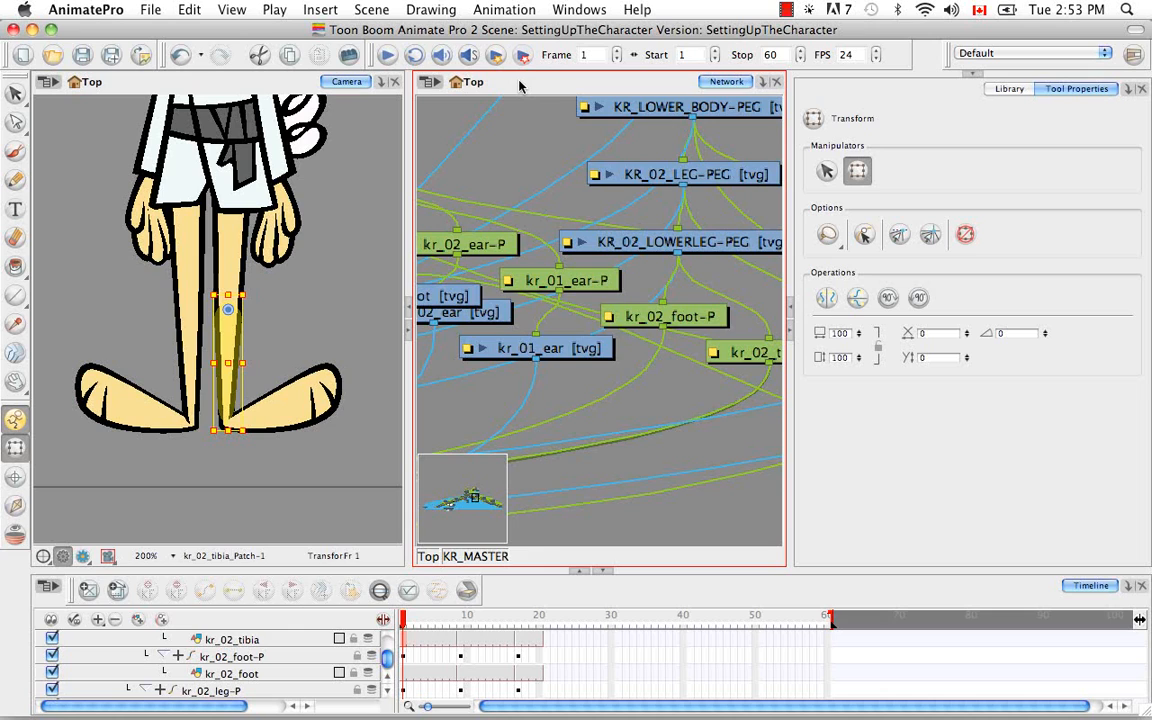
{"action": "key", "text": "o"}
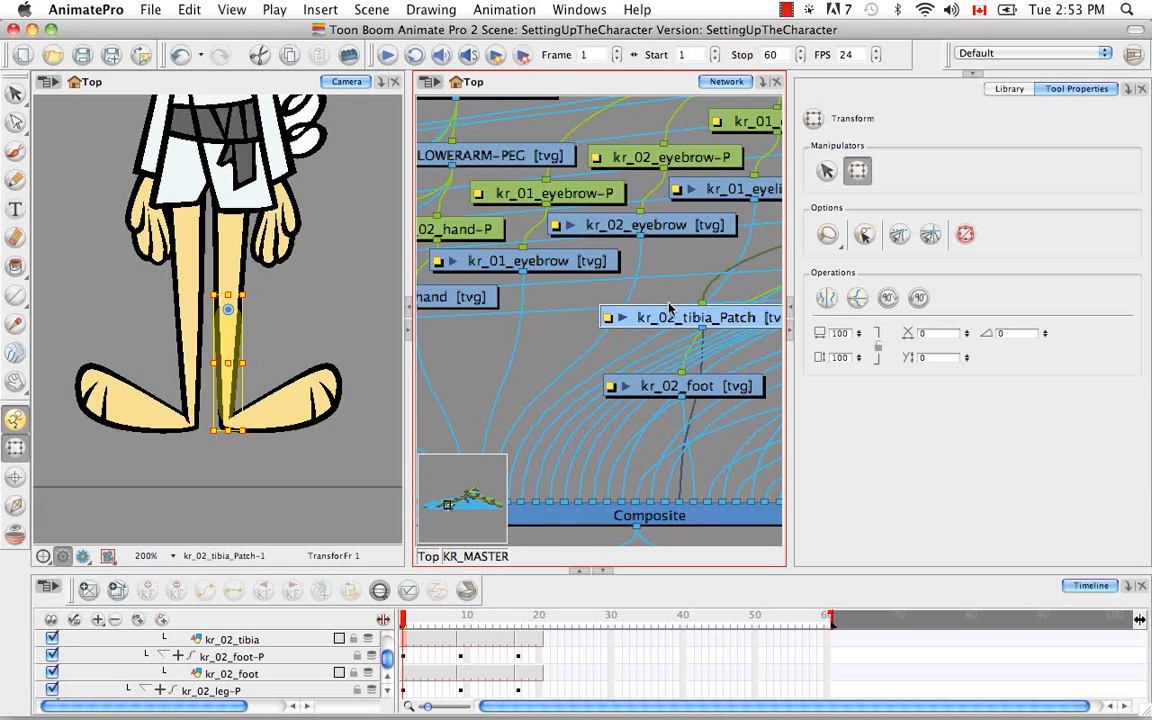
{"action": "left_click", "coordinate": [380, 593]}
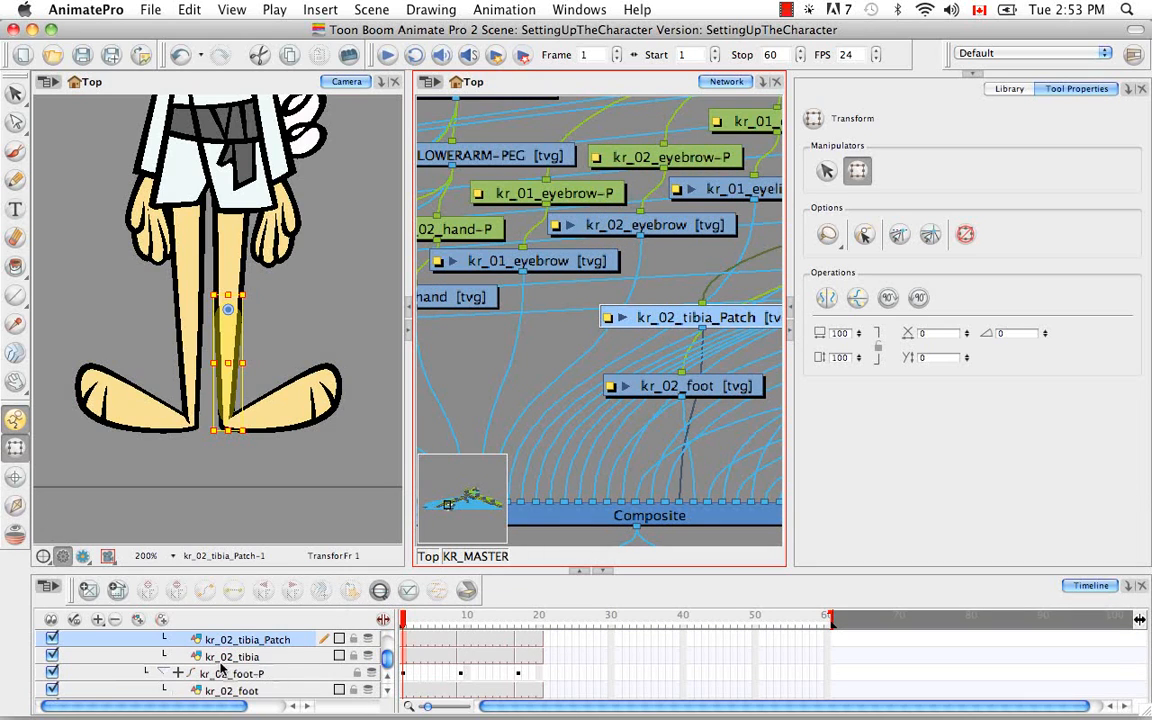
{"action": "left_click", "coordinate": [389, 681]}
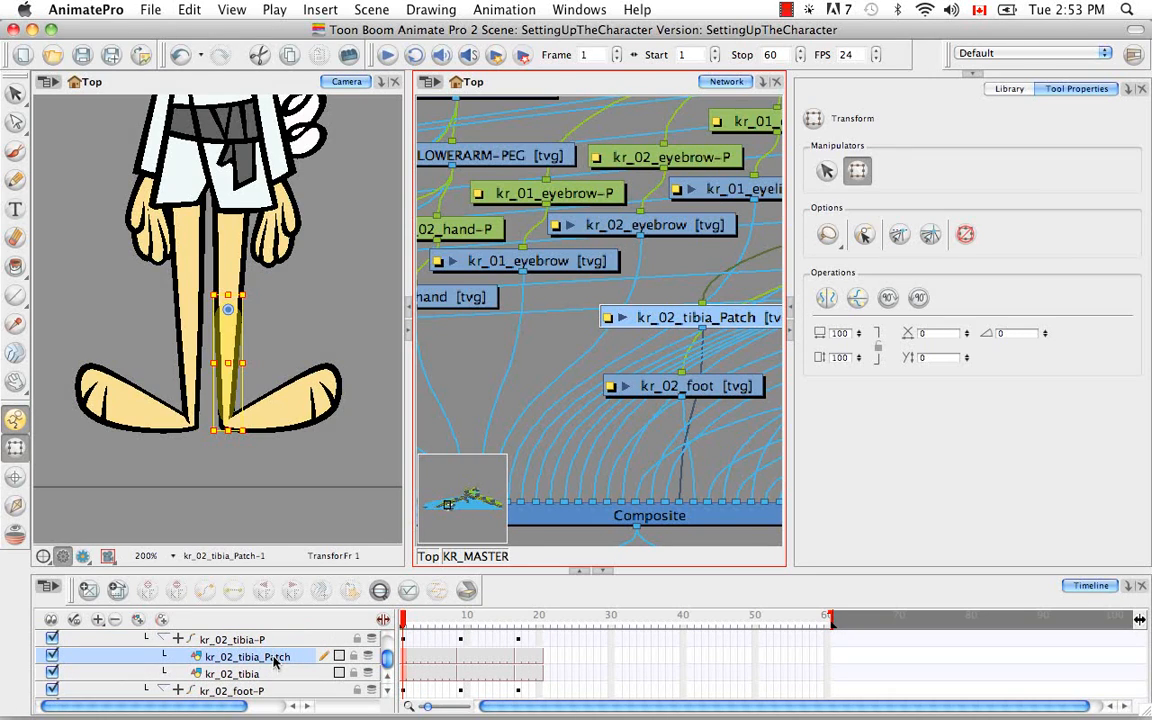
Exclude the kr_02_tibia and kr_02_tibia_Patch drawings from inverse kinematics
{"action": "left_click", "coordinate": [231, 675]}
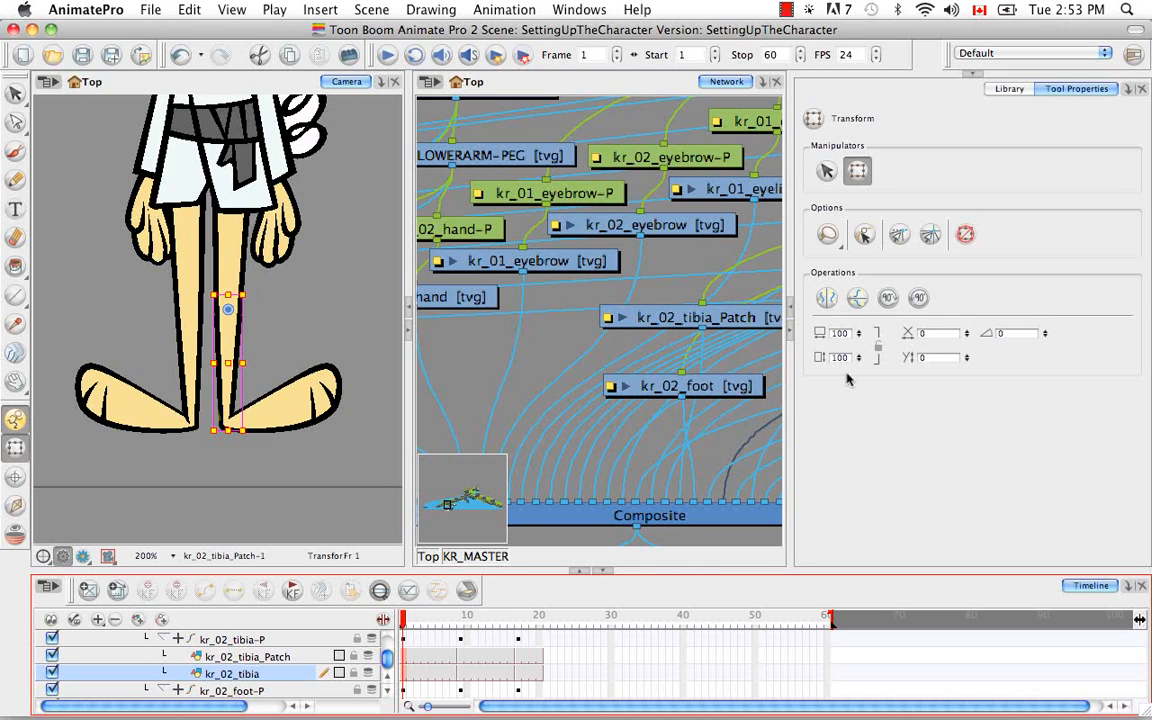
{"action": "left_click", "coordinate": [16, 507]}
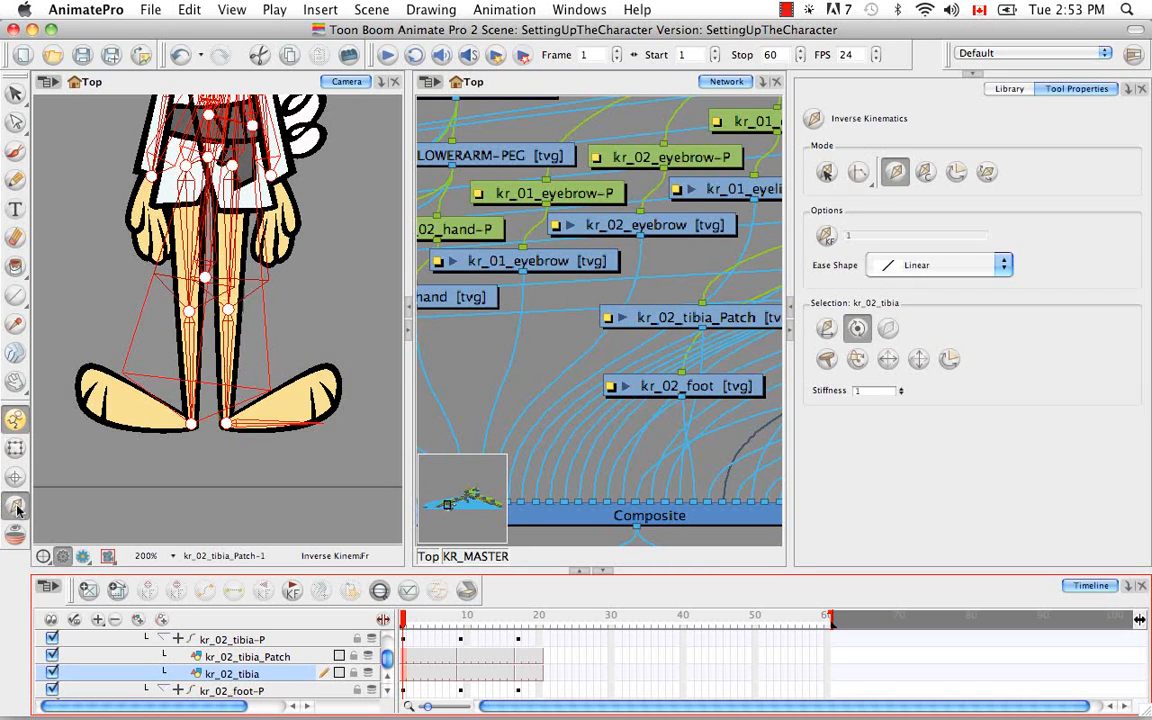
{"action": "left_click", "coordinate": [891, 329]}
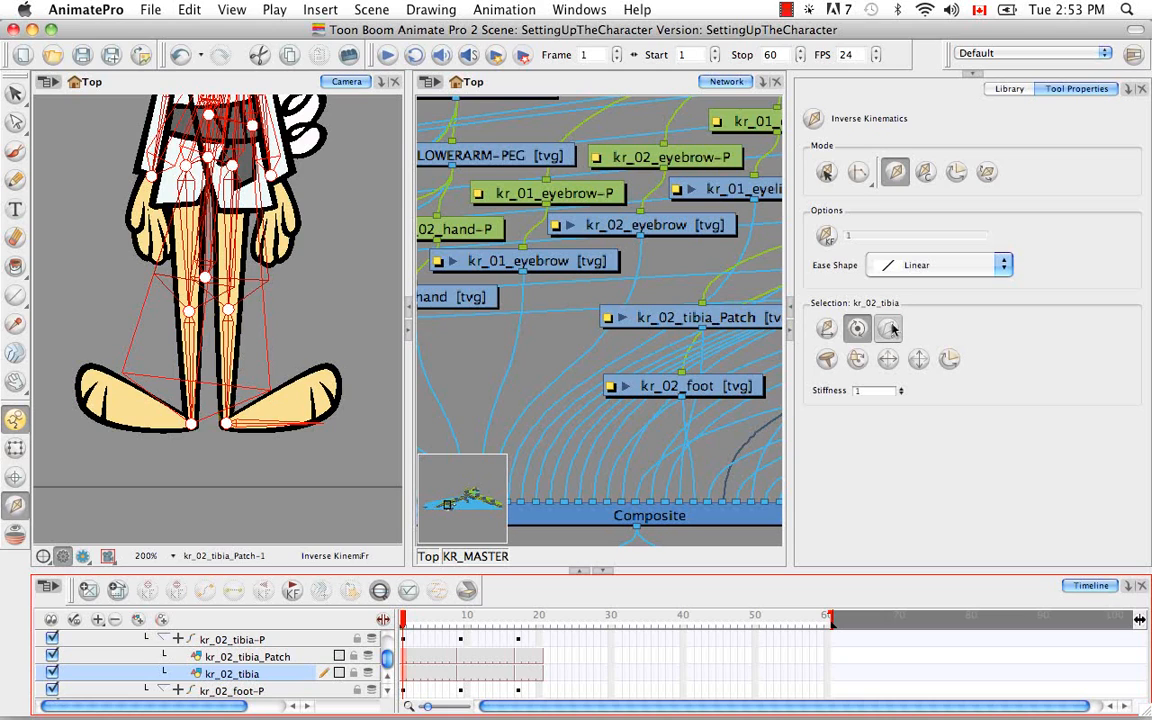
{"action": "left_click", "coordinate": [285, 661]}
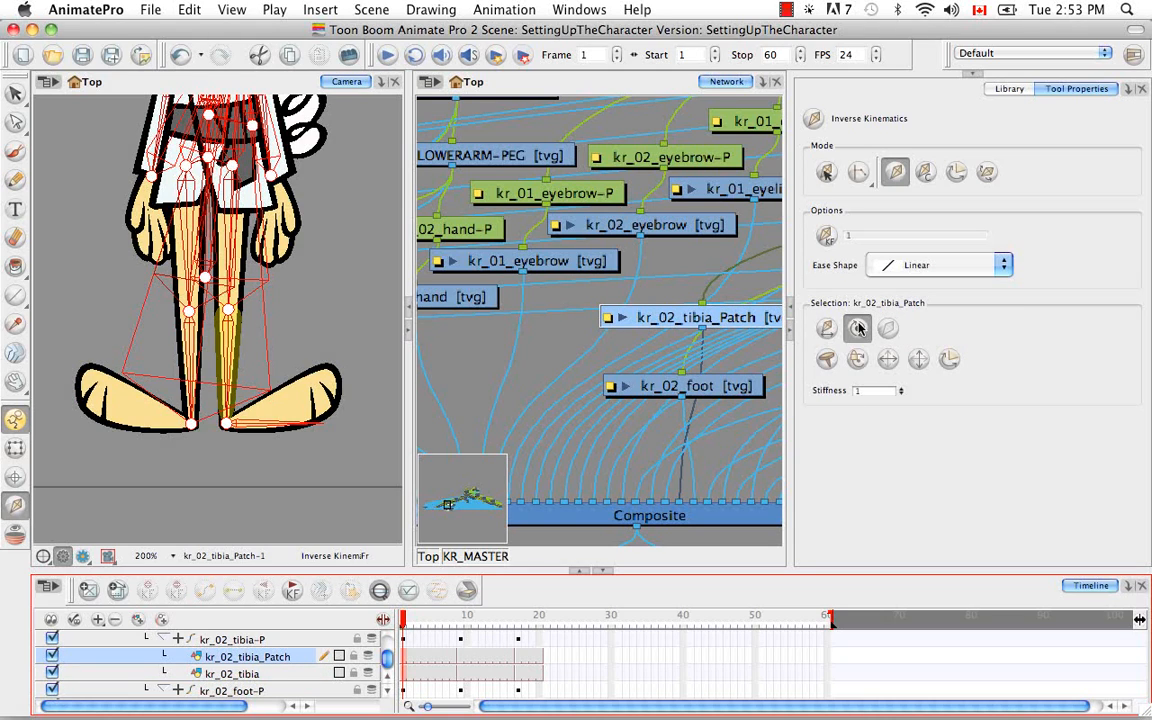
{"action": "left_click", "coordinate": [887, 329]}
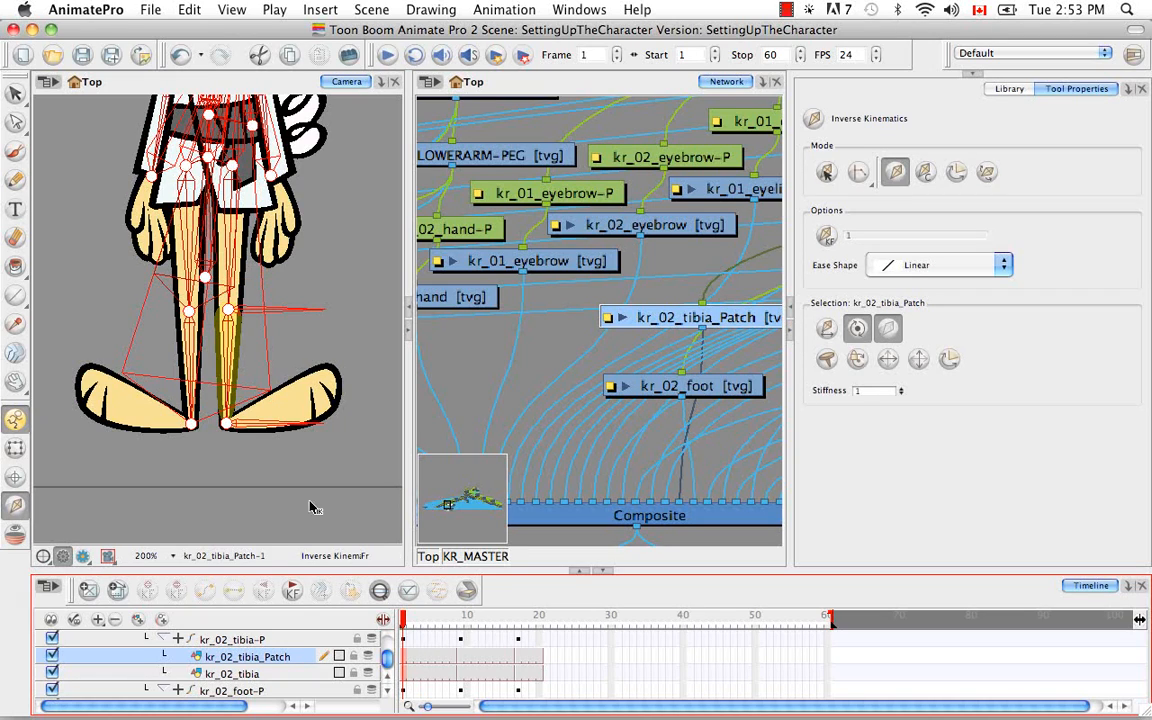
Exclude the kr_02_tibia-P peg from inverse kinematics, and select the KR_02_LOWERLEG-PEG layer above it
{"action": "scroll", "coordinate": [388, 681], "scroll_direction": "up", "scroll_amount": 1}
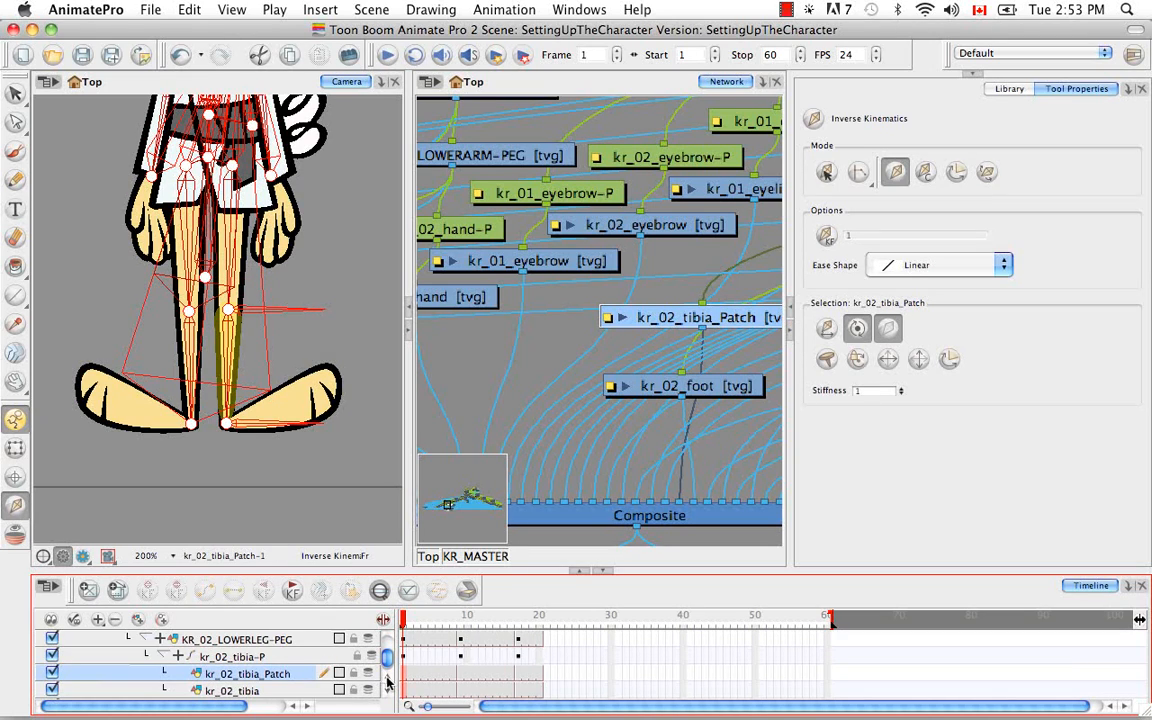
{"action": "left_click", "coordinate": [310, 658]}
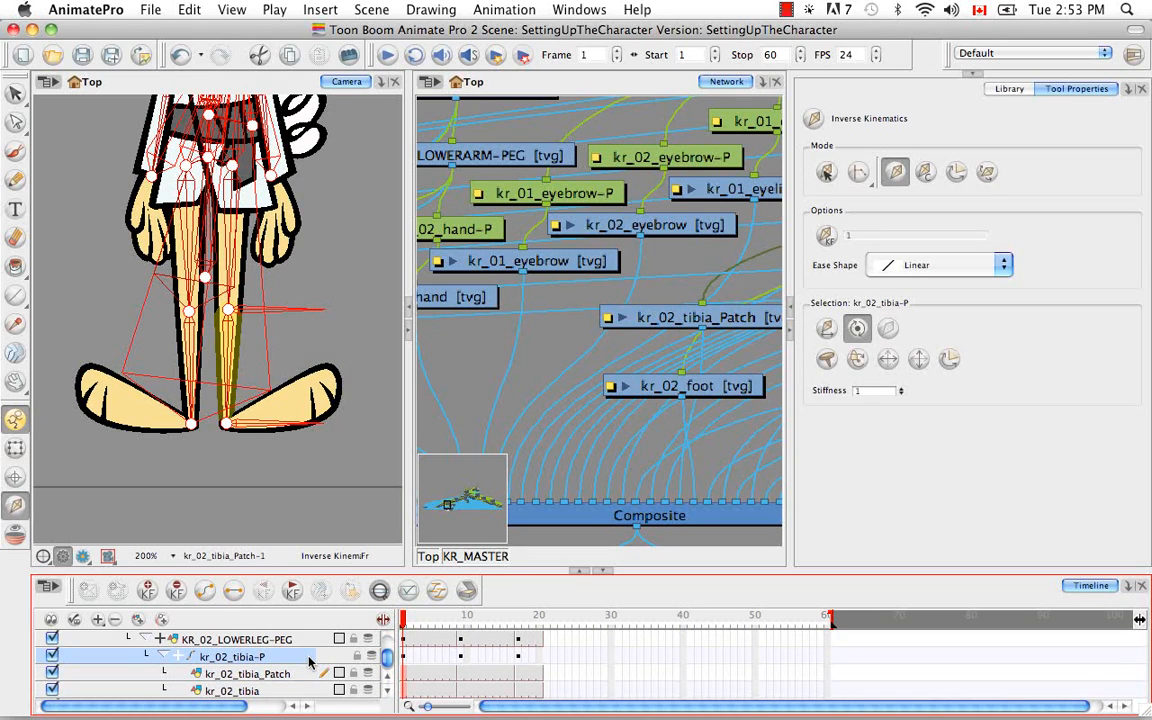
{"action": "left_click", "coordinate": [889, 336]}
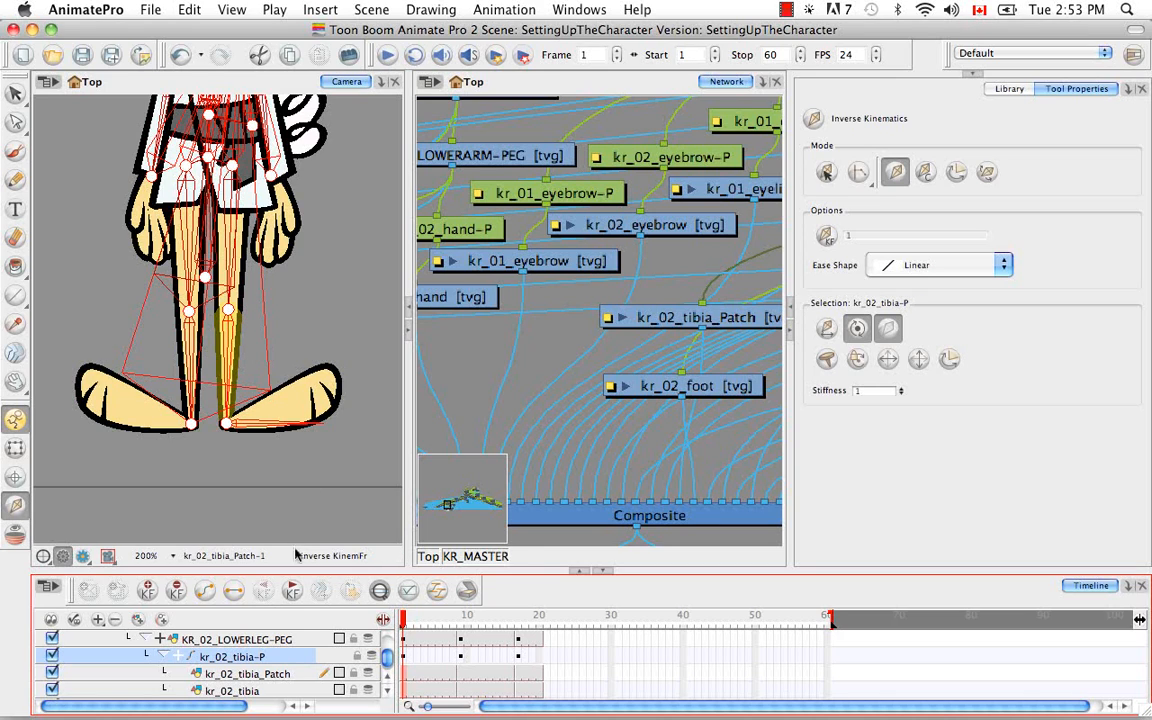
{"action": "left_click", "coordinate": [277, 641]}
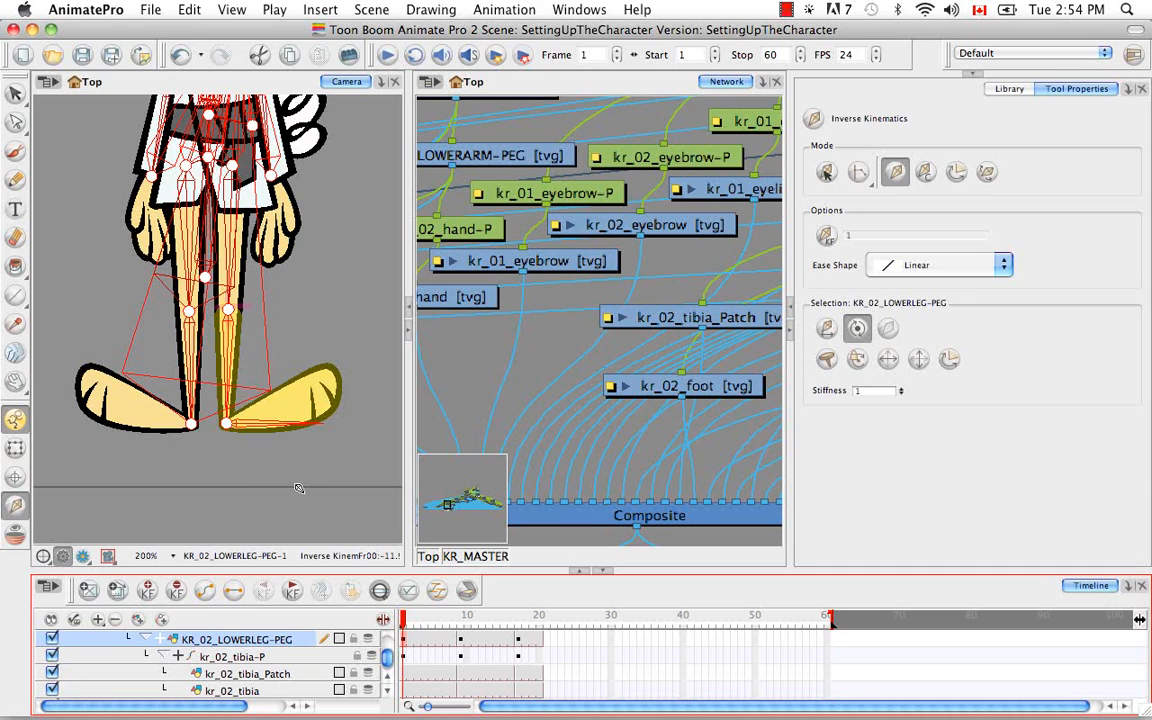
Clear the selection and examine the peg hierarchy beneath MASTER-PEG in the network, from KR_UPPER_BODY-PEG down to the facial features
{"action": "left_click", "coordinate": [530, 360]}
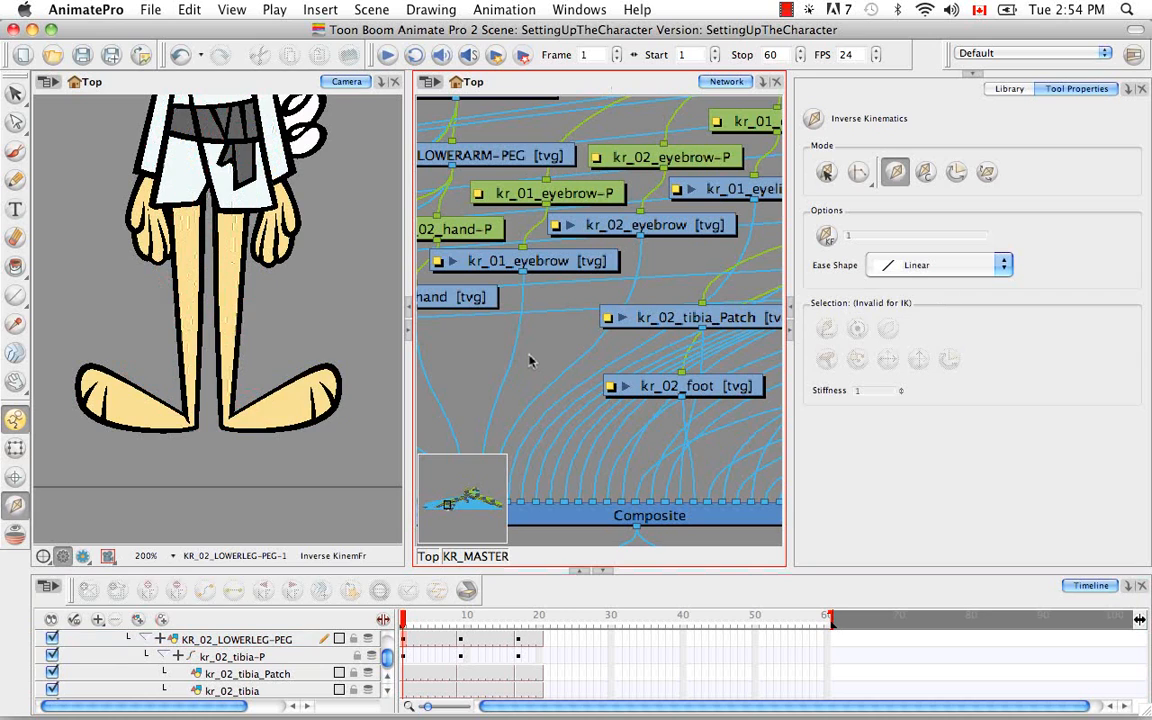
{"action": "key", "text": "super+minus"}
{"action": "key", "text": "super+minus"}
{"action": "key", "text": "super+minus"}
{"action": "key", "text": "super+minus"}
{"action": "key", "text": "super+minus"}
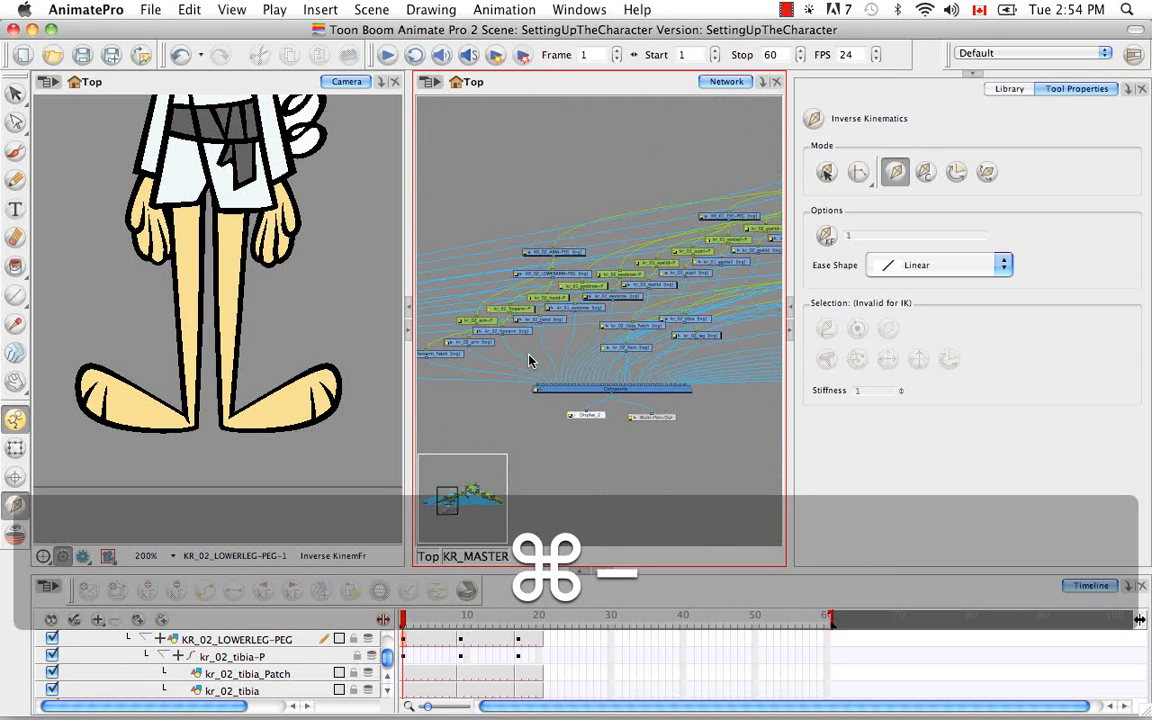
{"action": "key", "text": "space"}
{"action": "left_click_drag", "start_coordinate": [681, 314], "coordinate": [572, 428]}
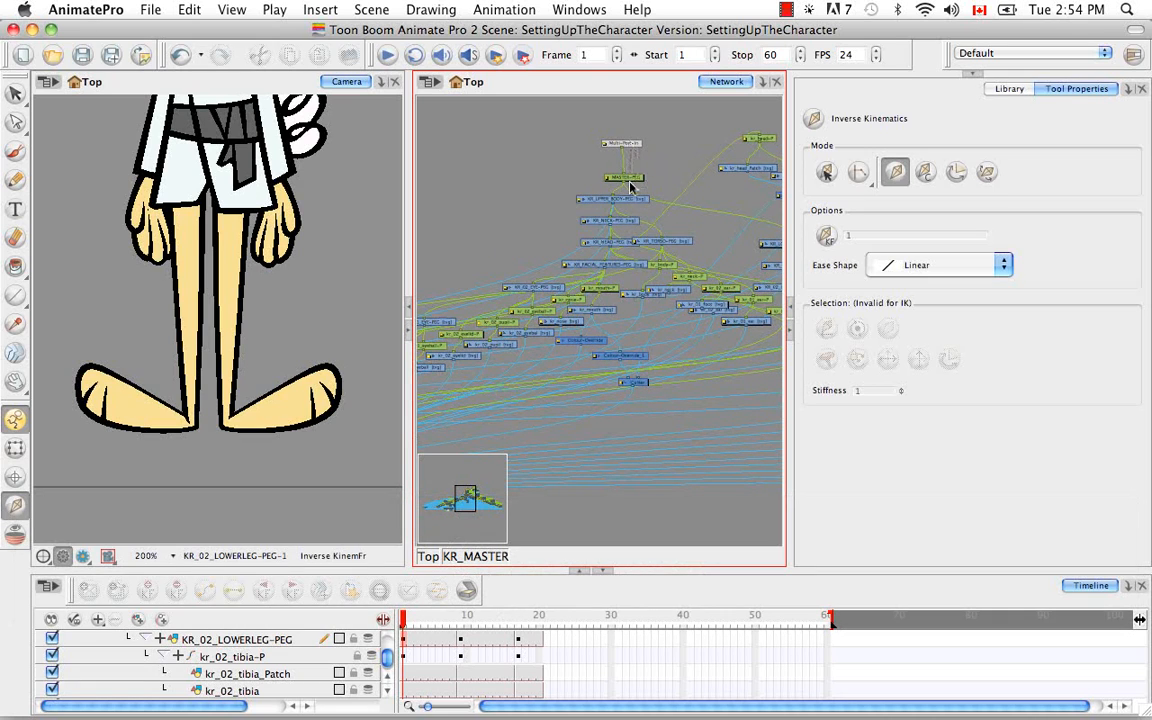
{"action": "key", "text": "super+equal"}
{"action": "key", "text": "super+equal"}
{"action": "key", "text": "super+equal"}
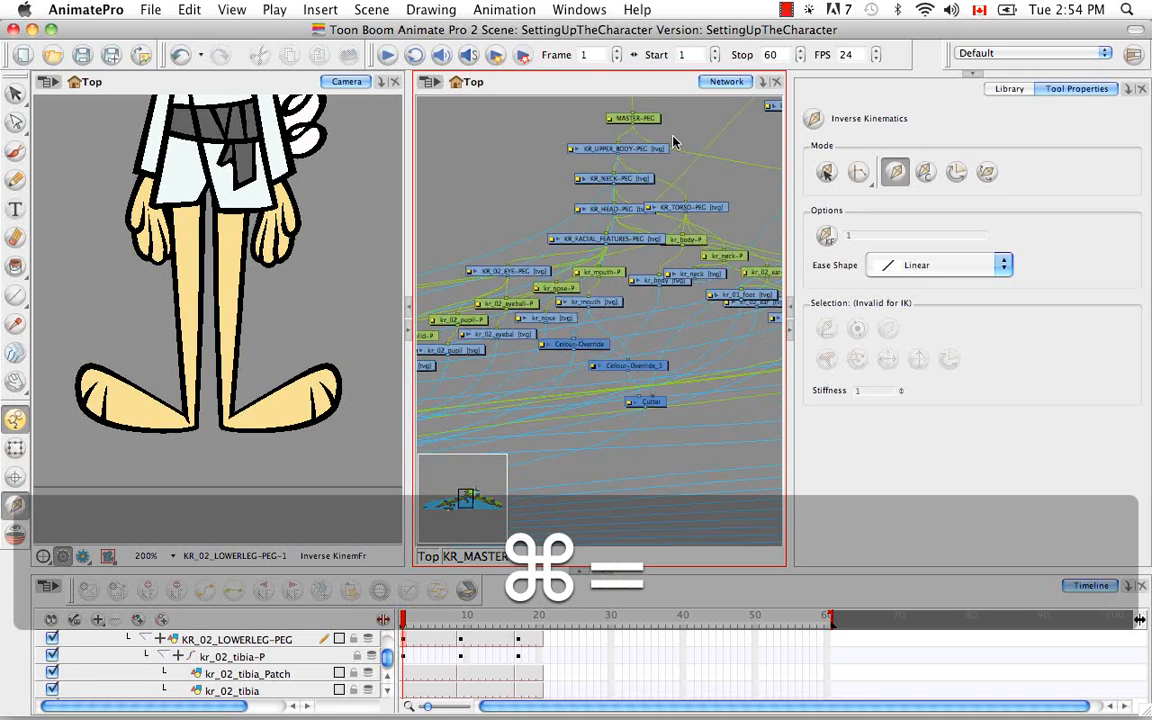
{"action": "key", "text": "space"}
{"action": "left_click_drag", "start_coordinate": [674, 124], "coordinate": [659, 382]}
{"action": "left_click_drag", "start_coordinate": [661, 251], "coordinate": [643, 279]}
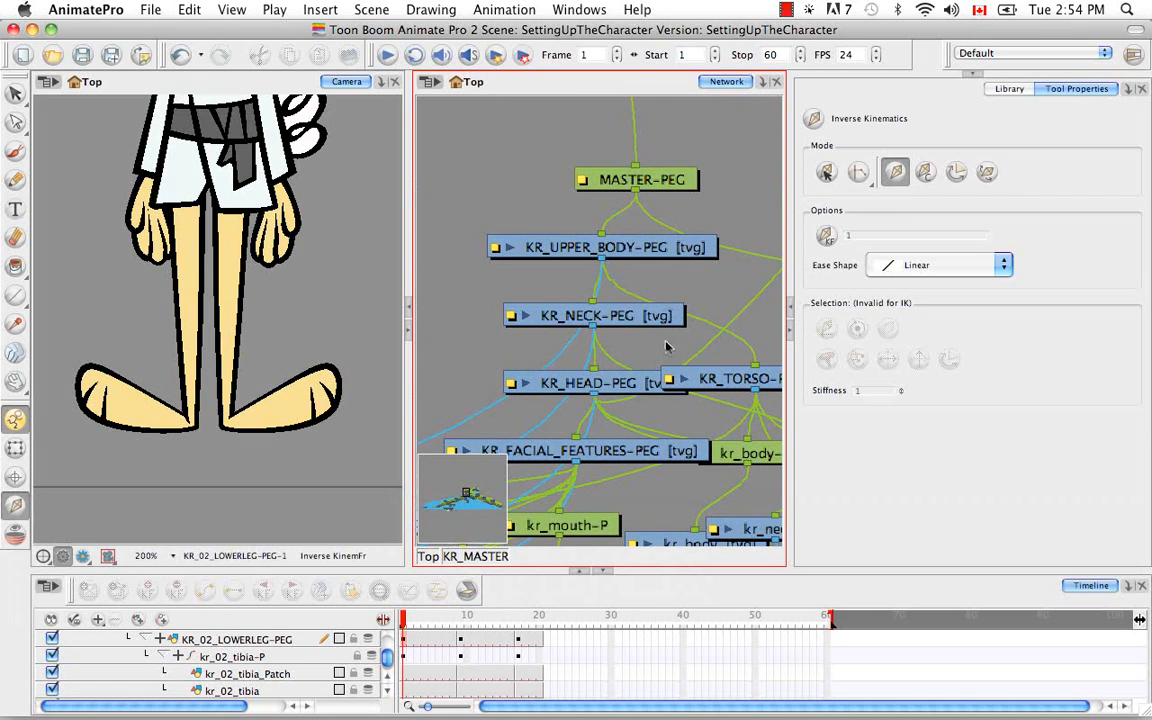
{"action": "key", "text": "space"}
{"action": "left_click_drag", "start_coordinate": [636, 378], "coordinate": [664, 210]}
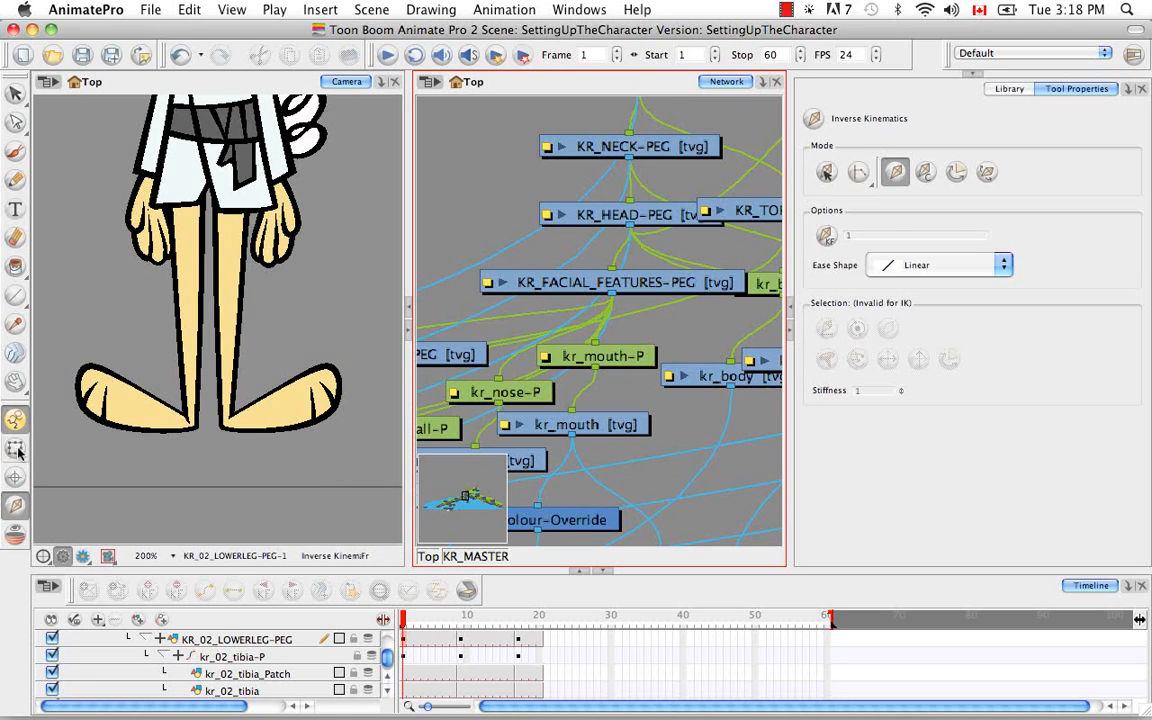
Select the kr_02_leg drawing with the Transform tool and locate its module in the network and its layer in the timeline
{"action": "left_click", "coordinate": [15, 449]}
{"action": "left_click", "coordinate": [230, 270]}
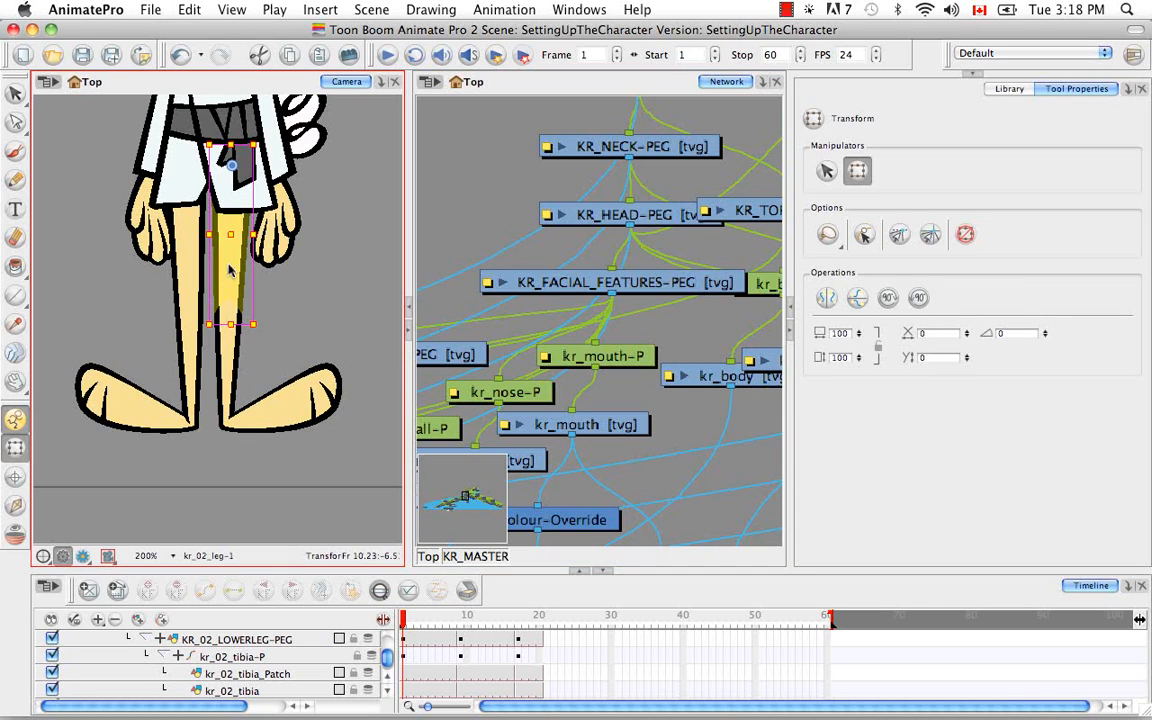
{"action": "left_click", "coordinate": [563, 83]}
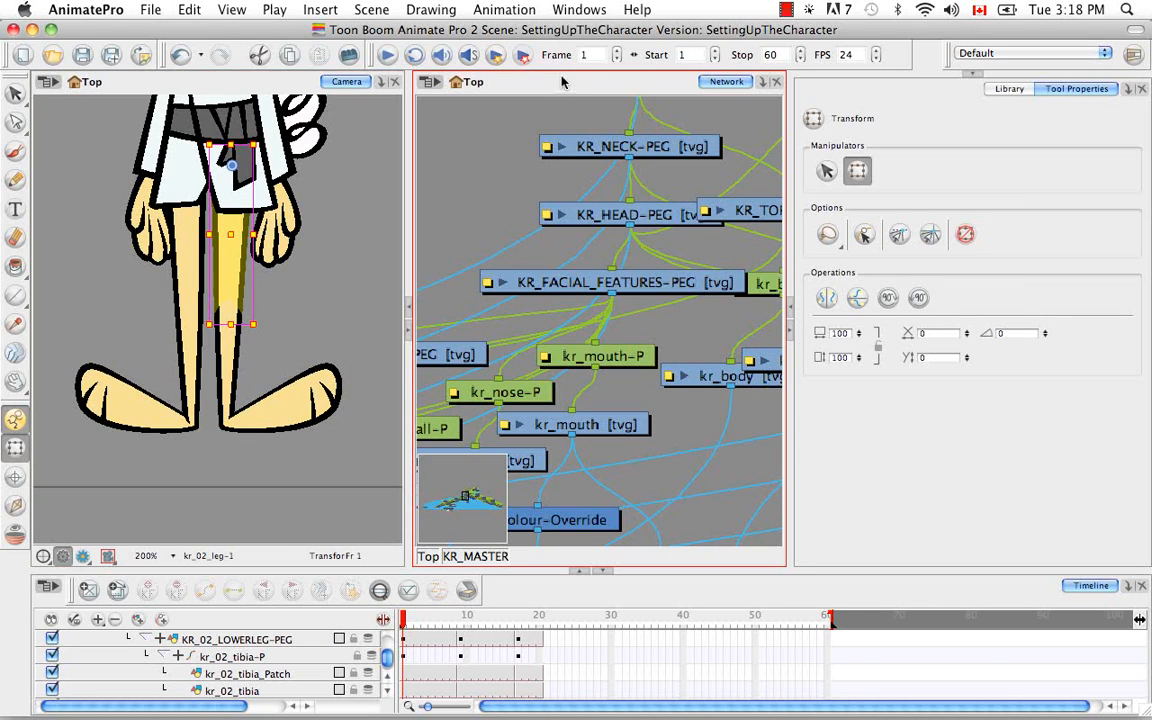
{"action": "key", "text": "o"}
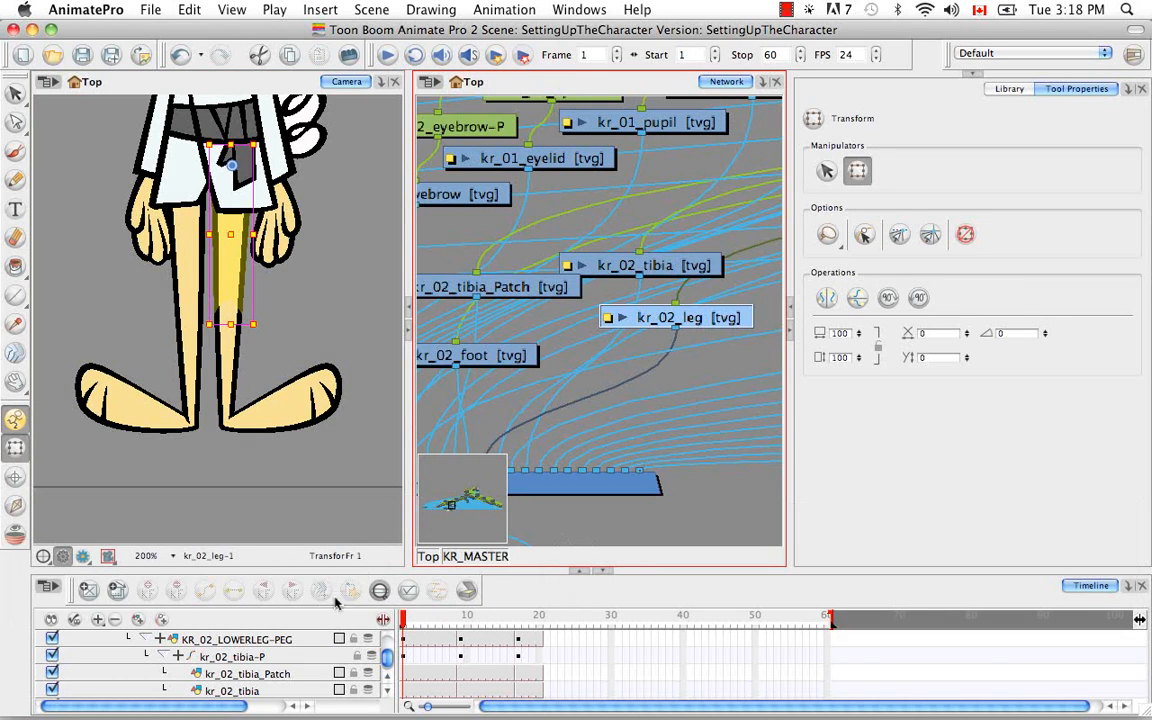
{"action": "left_click", "coordinate": [380, 591]}
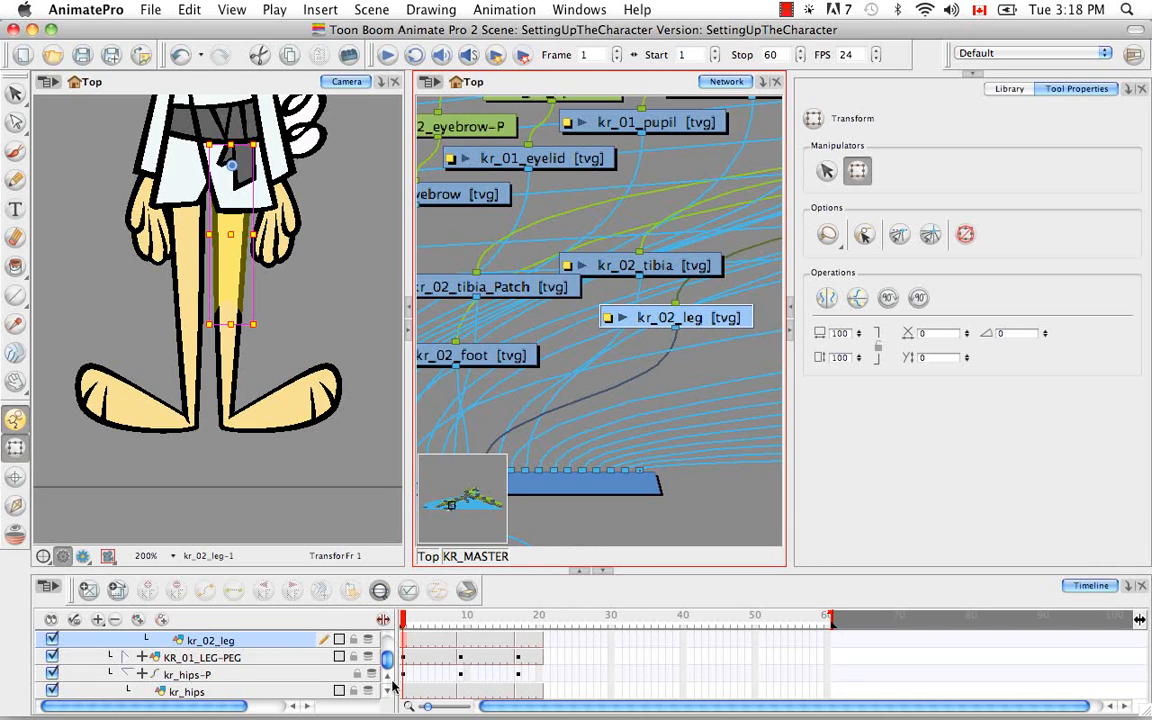
{"action": "left_click", "coordinate": [388, 677]}
{"action": "left_click", "coordinate": [388, 677]}
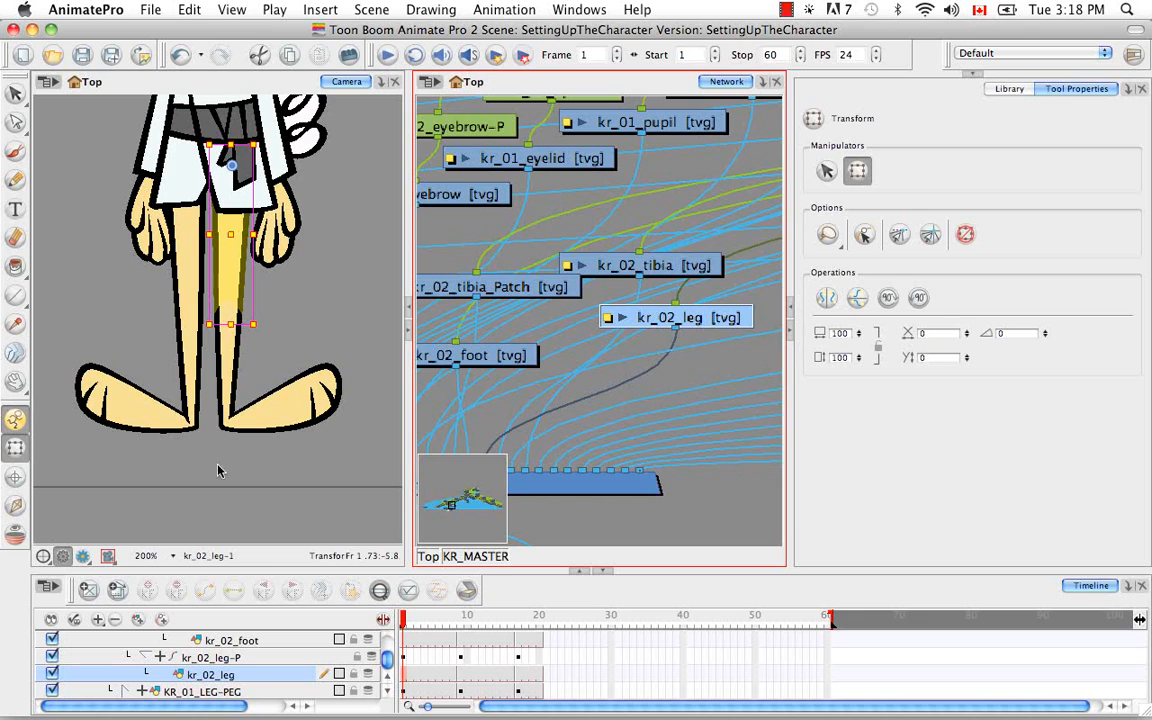
Exclude the kr_02_leg drawing from inverse kinematics, and locate its parent peg kr_02_leg-P in the network
{"action": "left_click", "coordinate": [15, 505]}
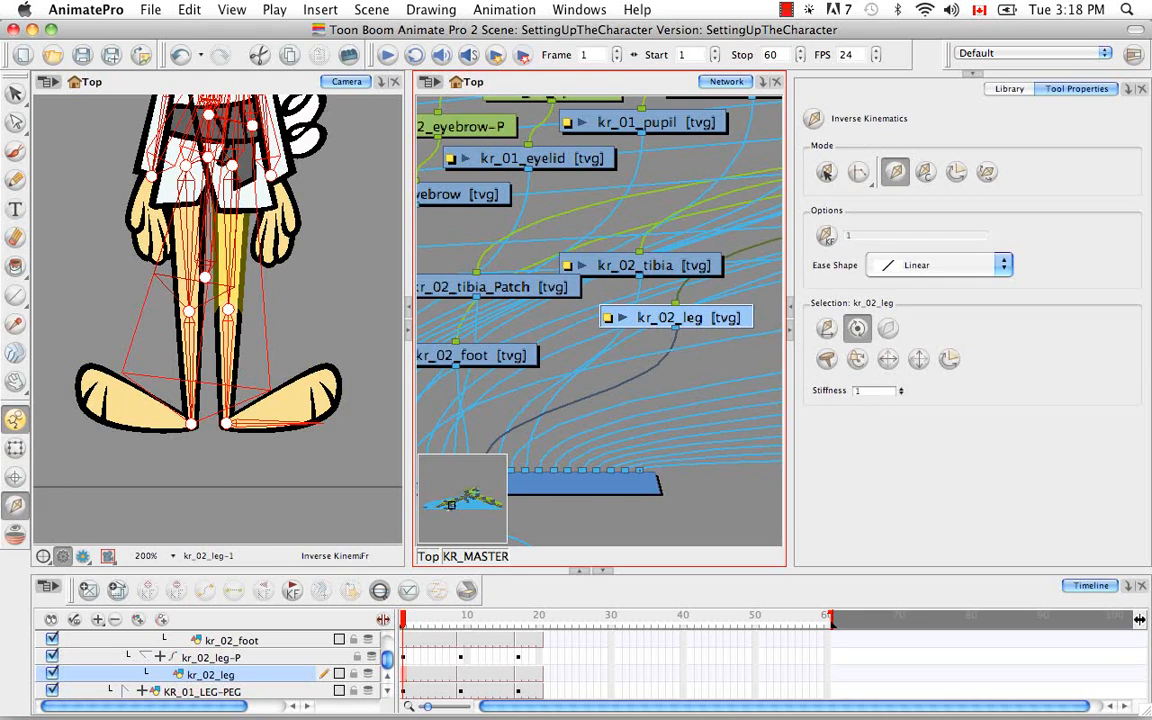
{"action": "left_click", "coordinate": [888, 328]}
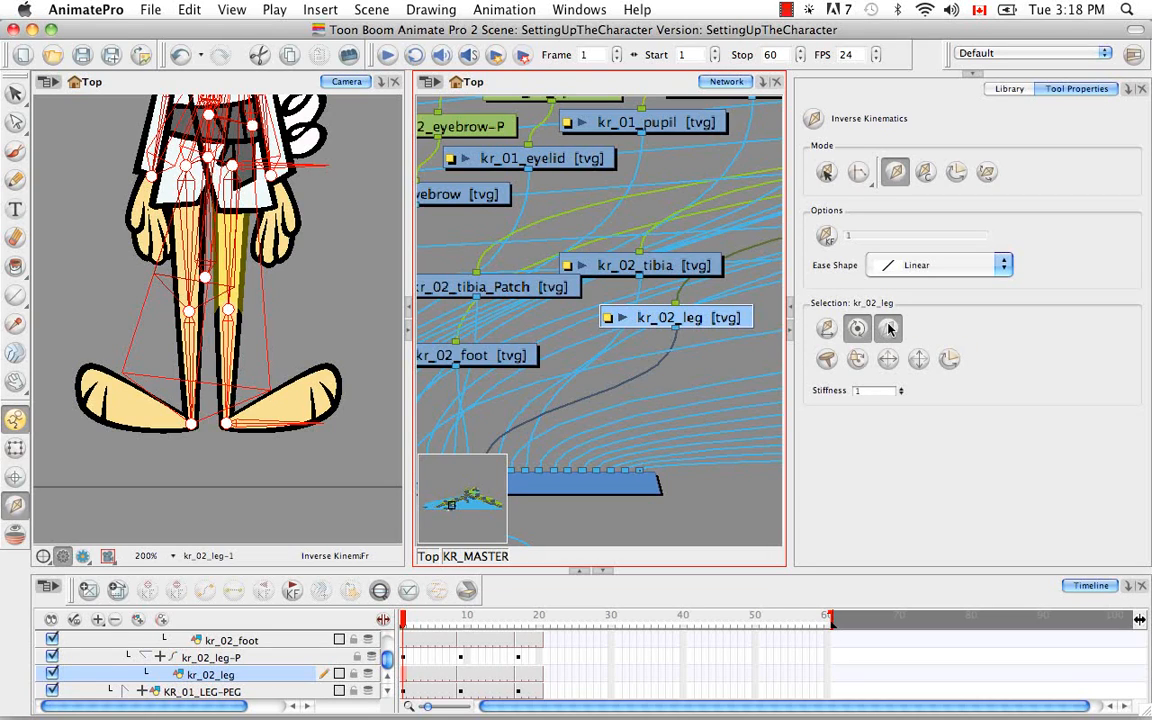
{"action": "left_click", "coordinate": [283, 657]}
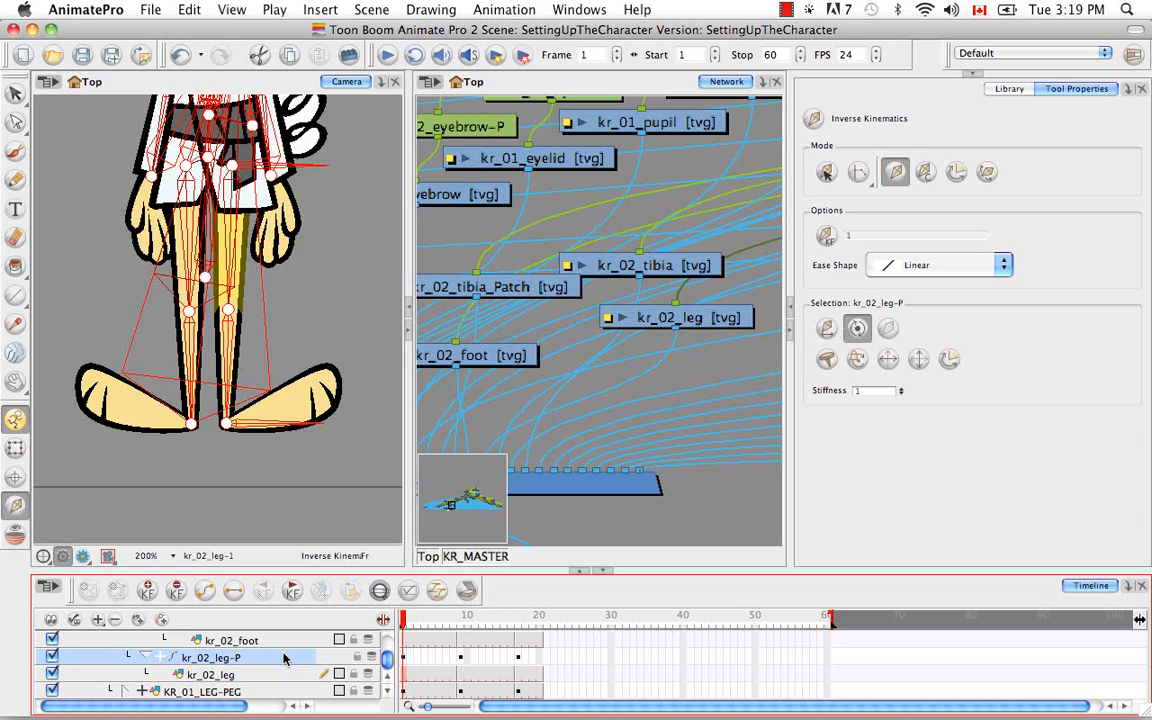
{"action": "left_click", "coordinate": [568, 90]}
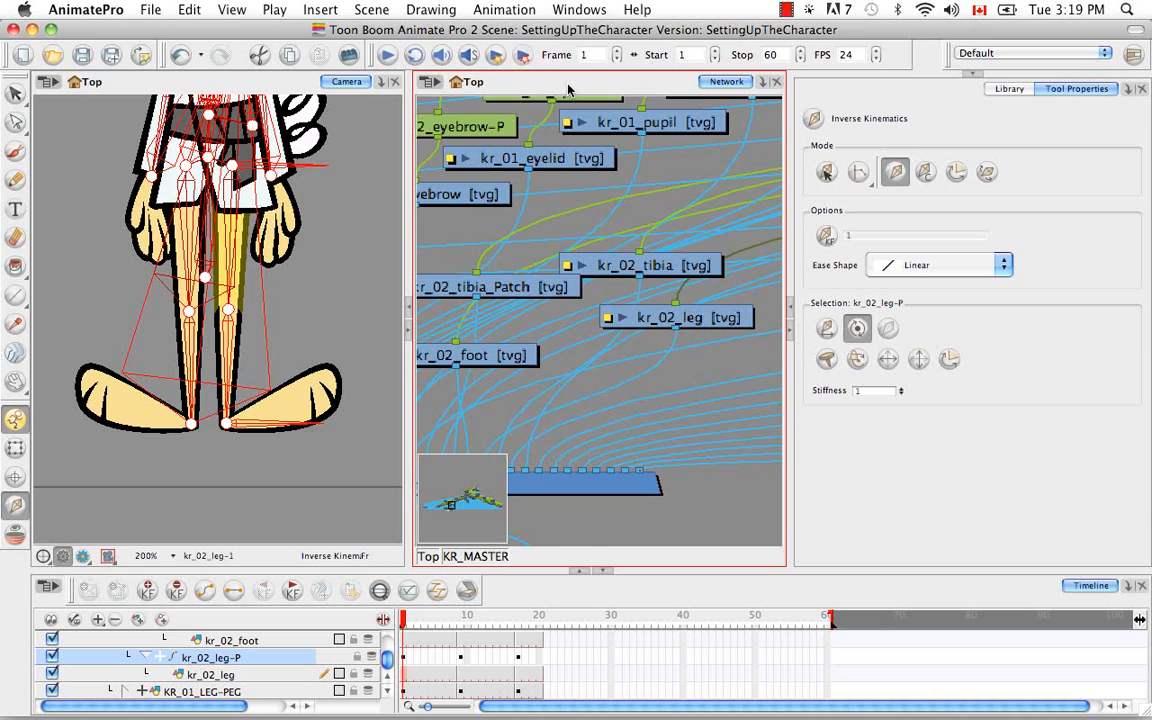
{"action": "key", "text": "o"}
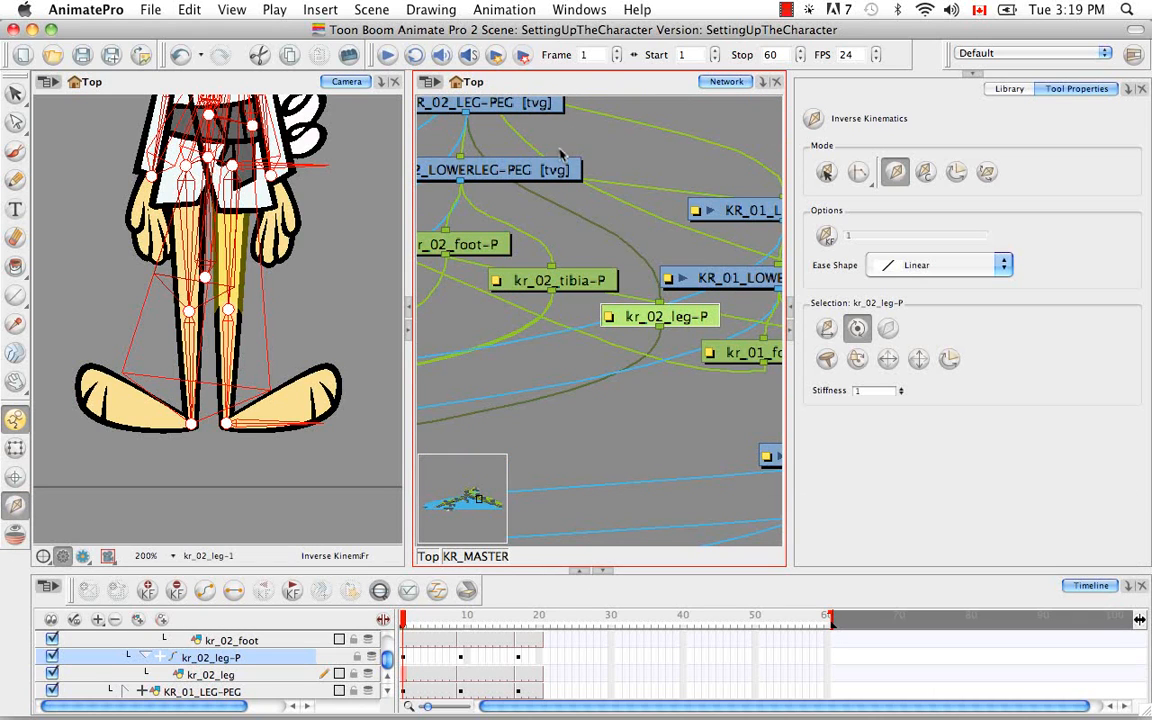
Exclude the kr_02_leg-P peg from inverse kinematics, and select its parent KR_02_LEG-PEG in the network
{"action": "key", "text": "space"}
{"action": "left_click_drag", "start_coordinate": [561, 153], "coordinate": [612, 210]}
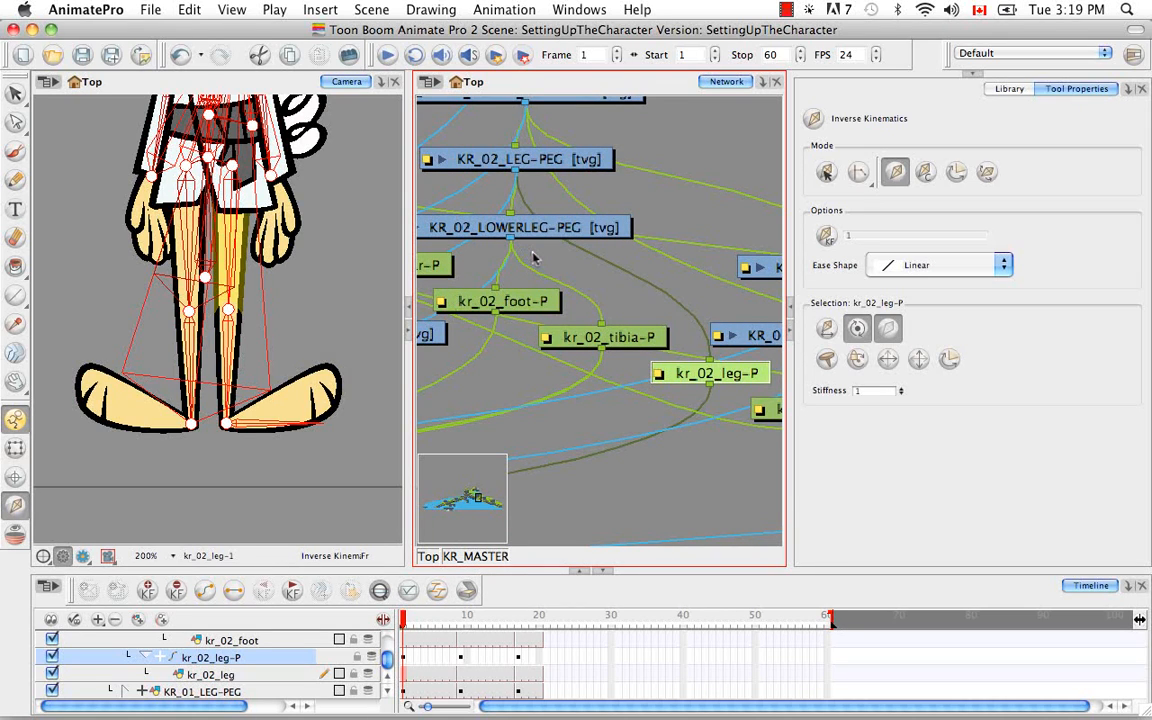
{"action": "key", "text": "b"}
{"action": "key", "text": "space"}
{"action": "left_click_drag", "start_coordinate": [540, 217], "coordinate": [590, 297]}
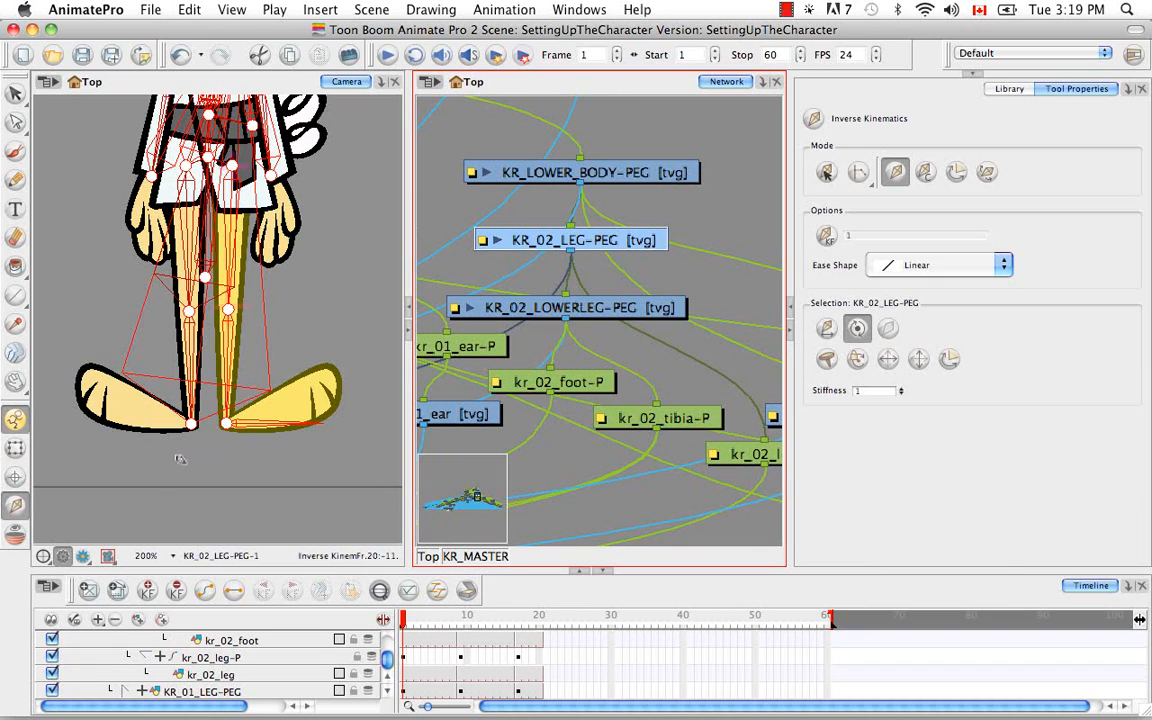
Exclude the kr_01_foot drawing and its parent peg kr_01_foot-P from inverse kinematics
{"action": "left_click", "coordinate": [15, 447]}
{"action": "left_click", "coordinate": [112, 418]}
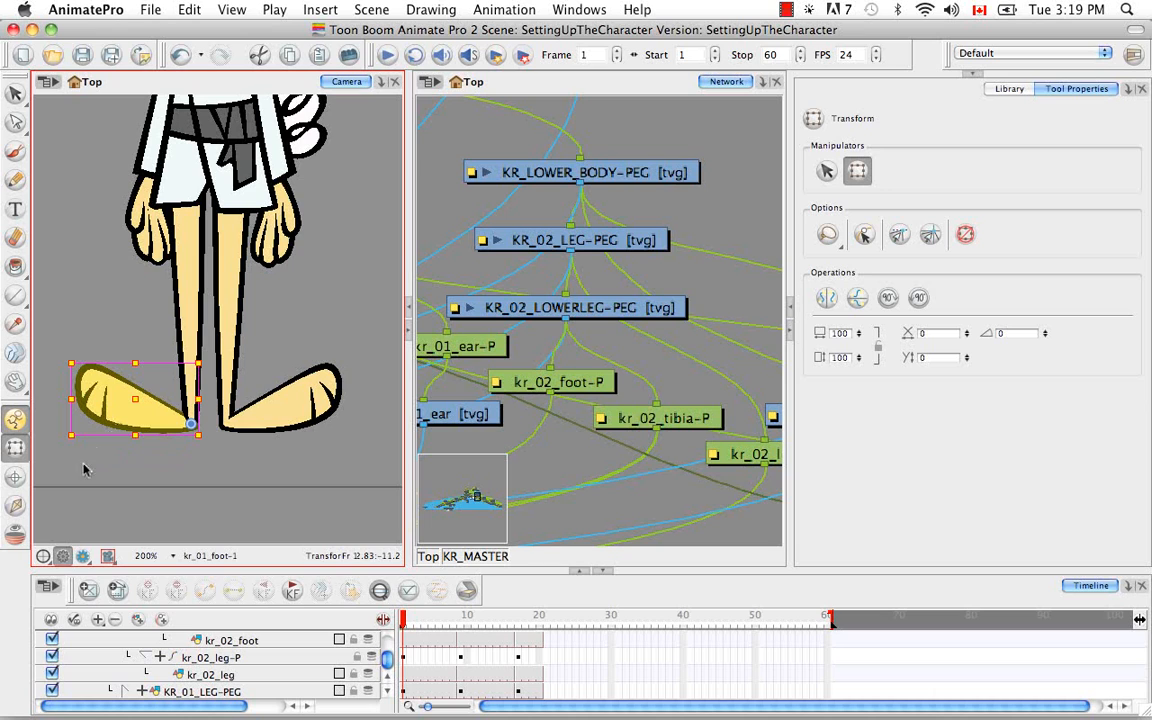
{"action": "left_click", "coordinate": [11, 509]}
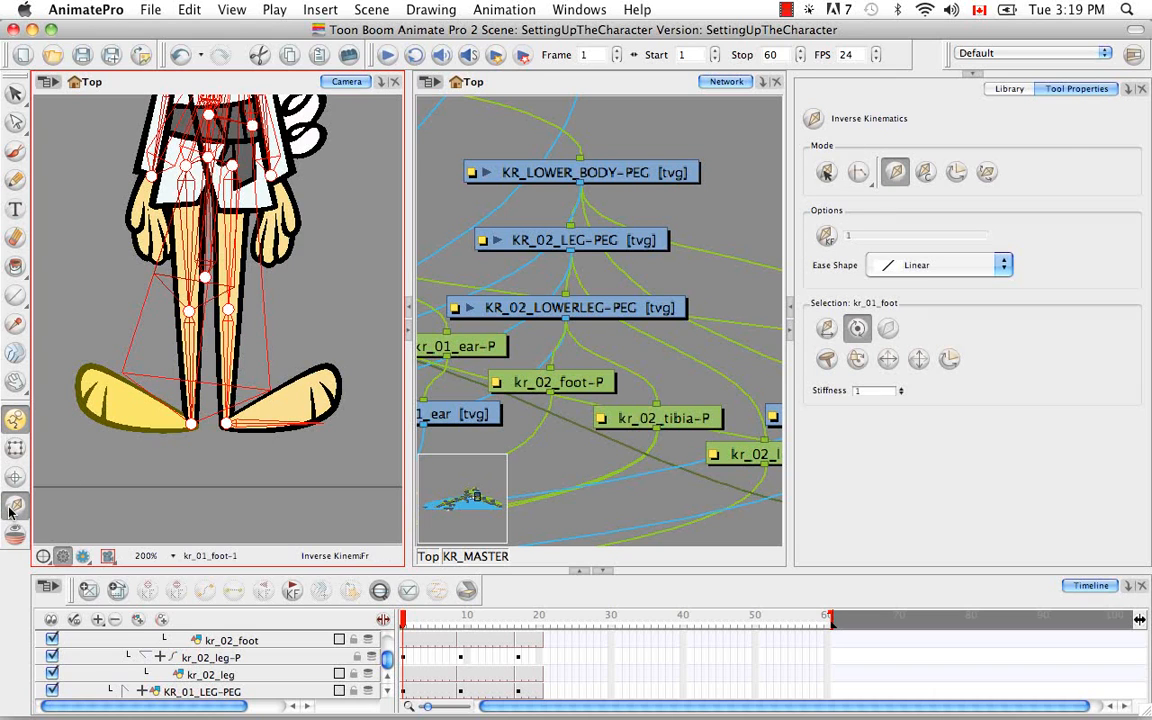
{"action": "left_click", "coordinate": [600, 94]}
{"action": "key", "text": "o"}
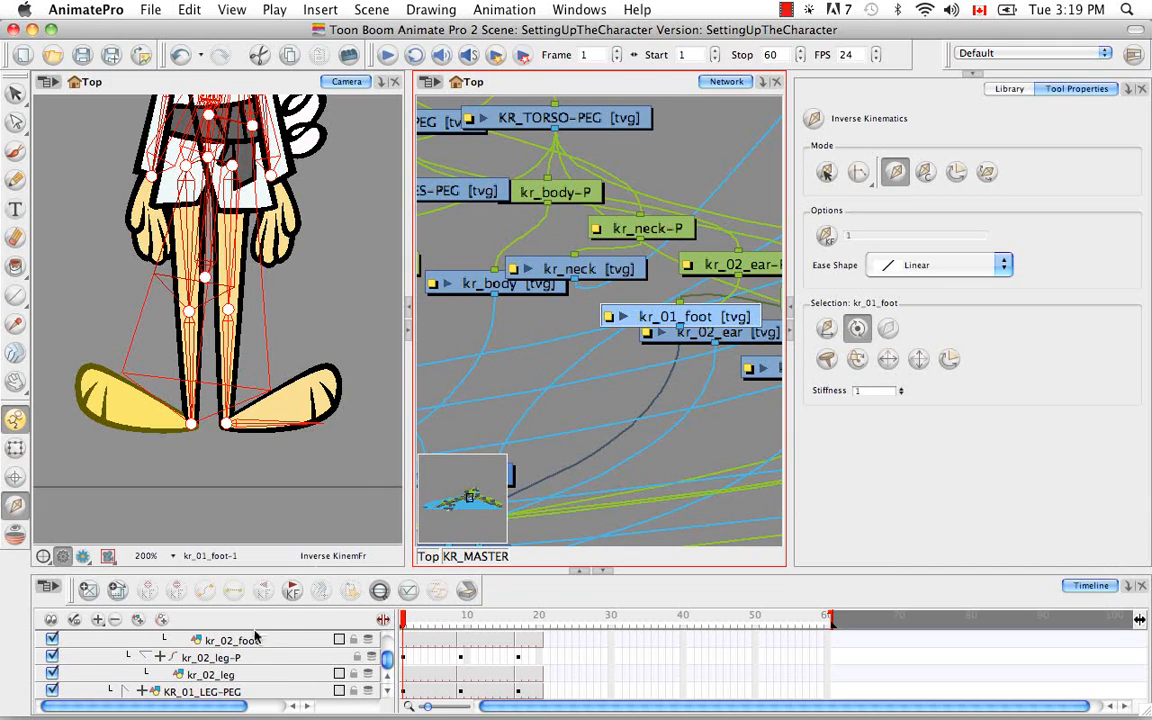
{"action": "left_click", "coordinate": [380, 592]}
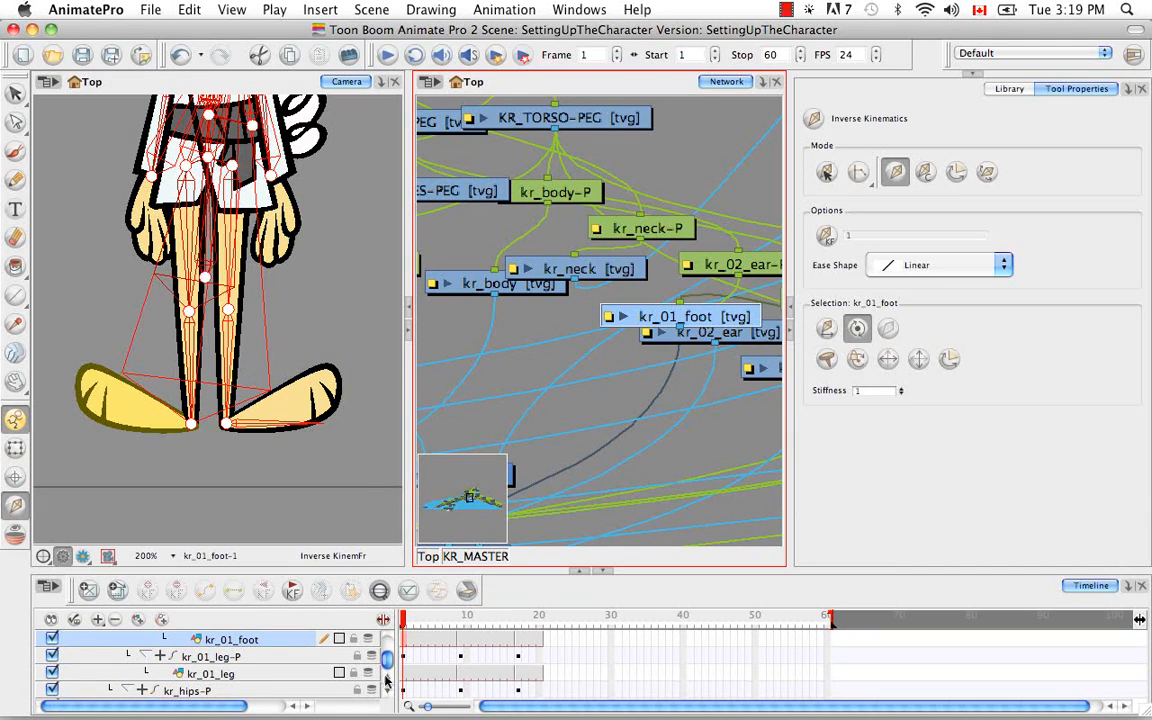
{"action": "left_click", "coordinate": [387, 678]}
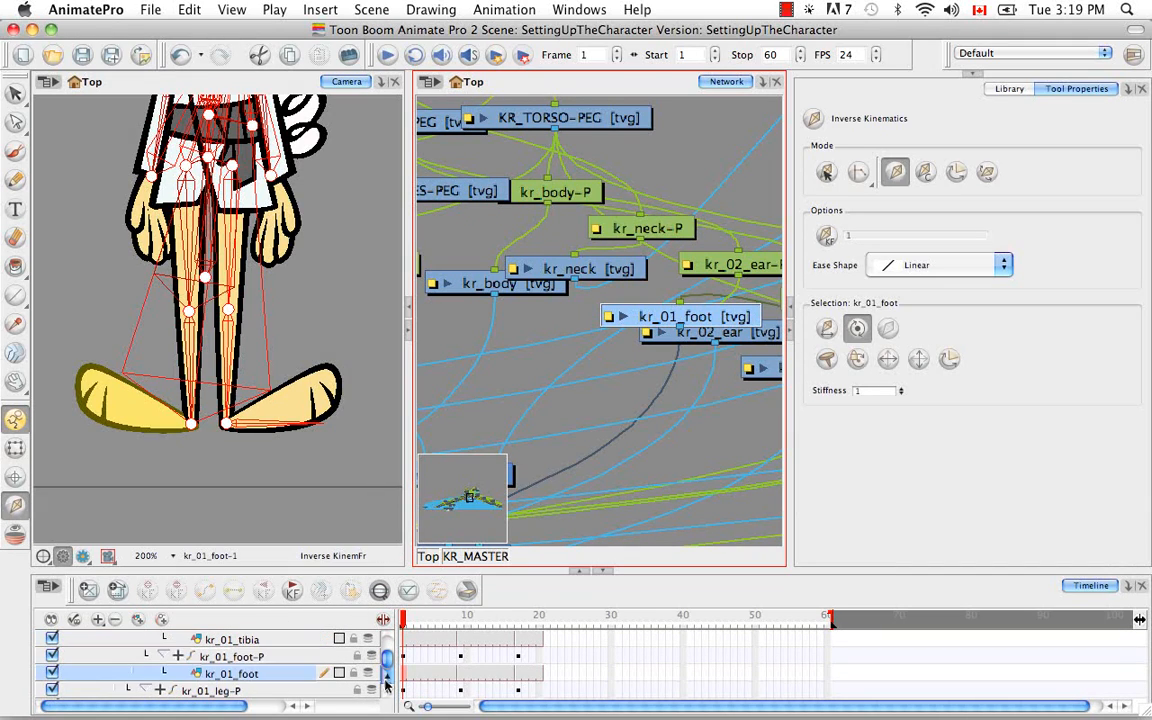
{"action": "left_click", "coordinate": [888, 328]}
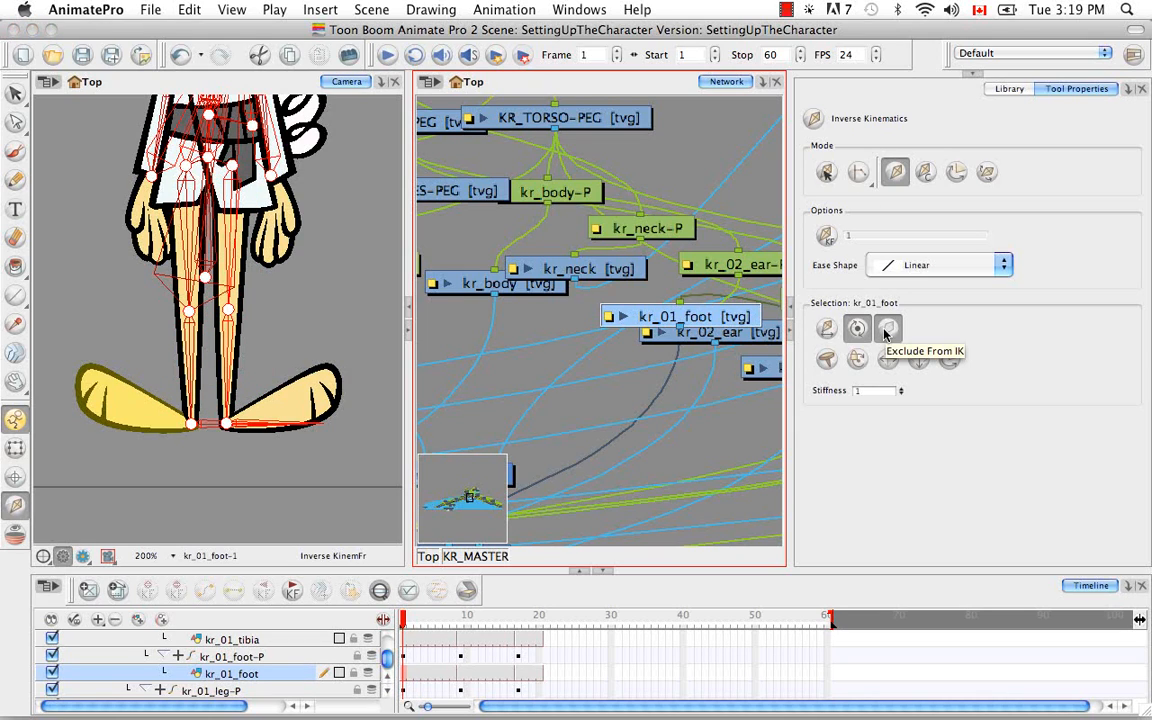
{"action": "key", "text": "b"}
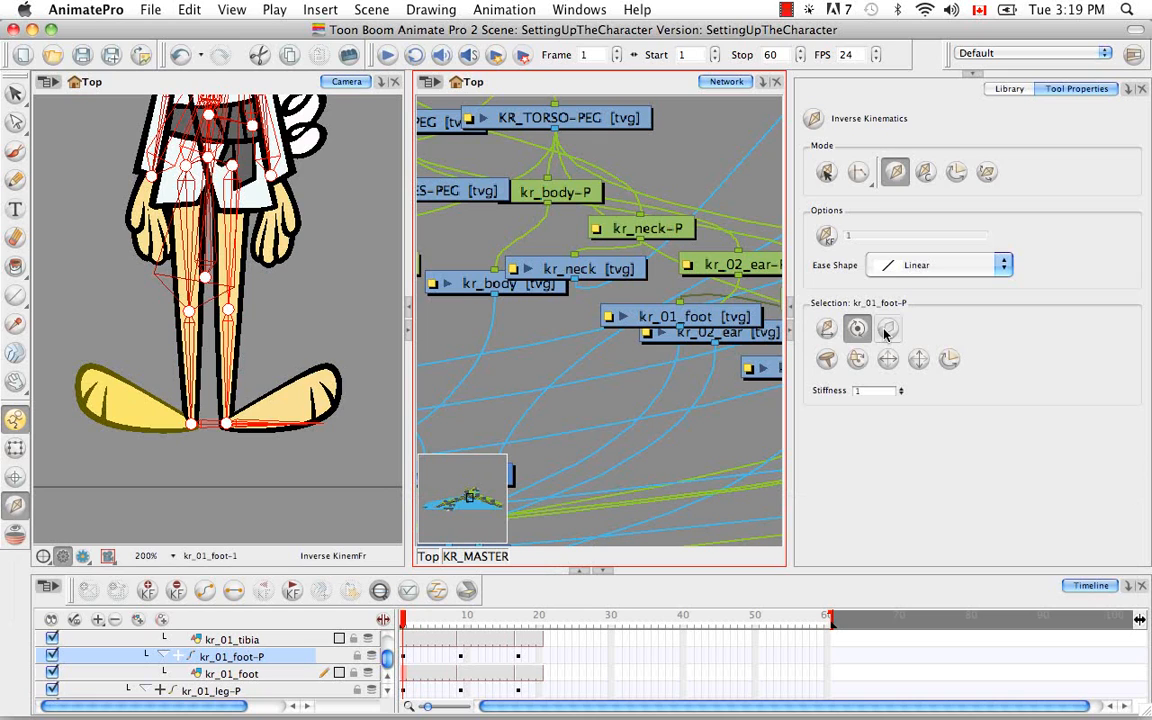
Select KR_01_LOWERLEG-PEG, centre the network on it, and look through the modules beneath it for the remaining leg drawings
{"action": "key", "text": "b"}
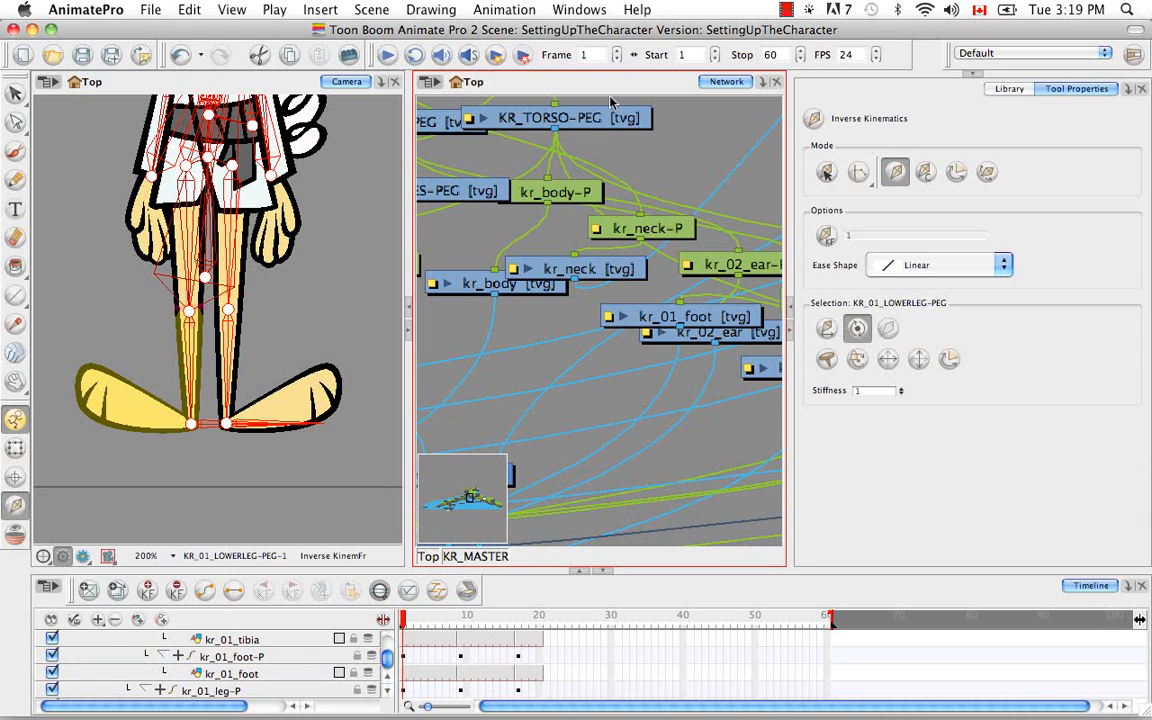
{"action": "key", "text": "o"}
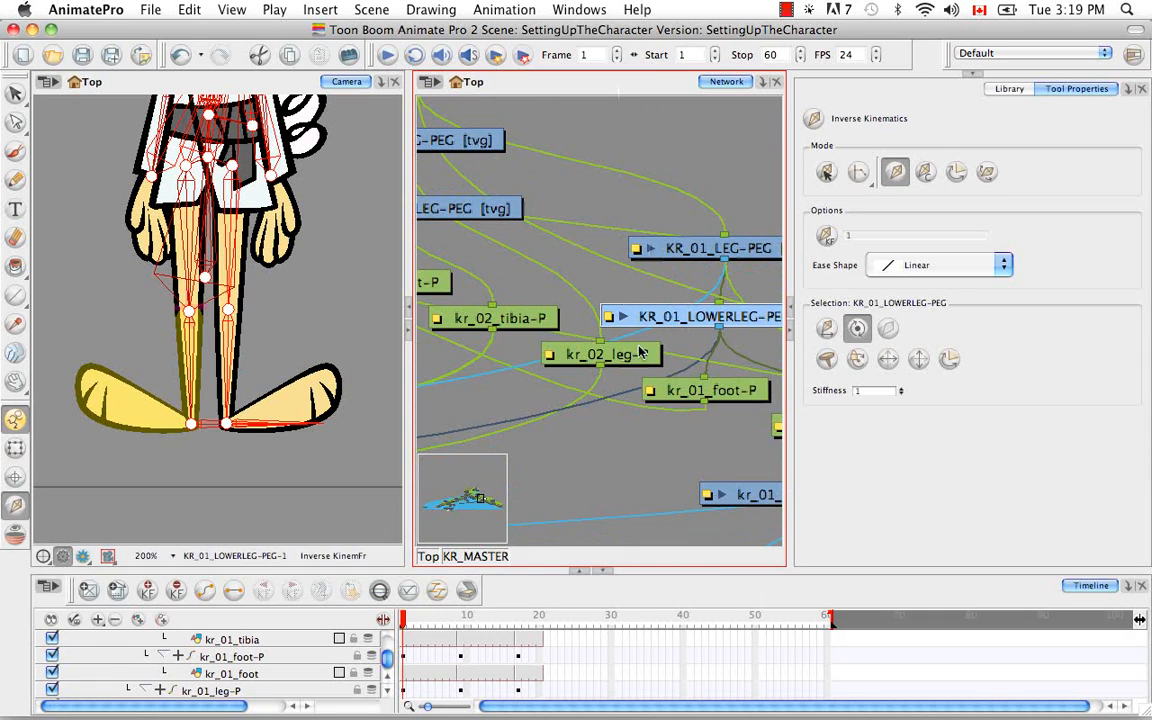
{"action": "key", "text": "space"}
{"action": "left_click_drag", "start_coordinate": [642, 354], "coordinate": [550, 244]}
{"action": "left_click_drag", "start_coordinate": [670, 329], "coordinate": [695, 232]}
{"action": "scroll", "coordinate": [612, 306], "scroll_direction": "down", "scroll_amount": 10}
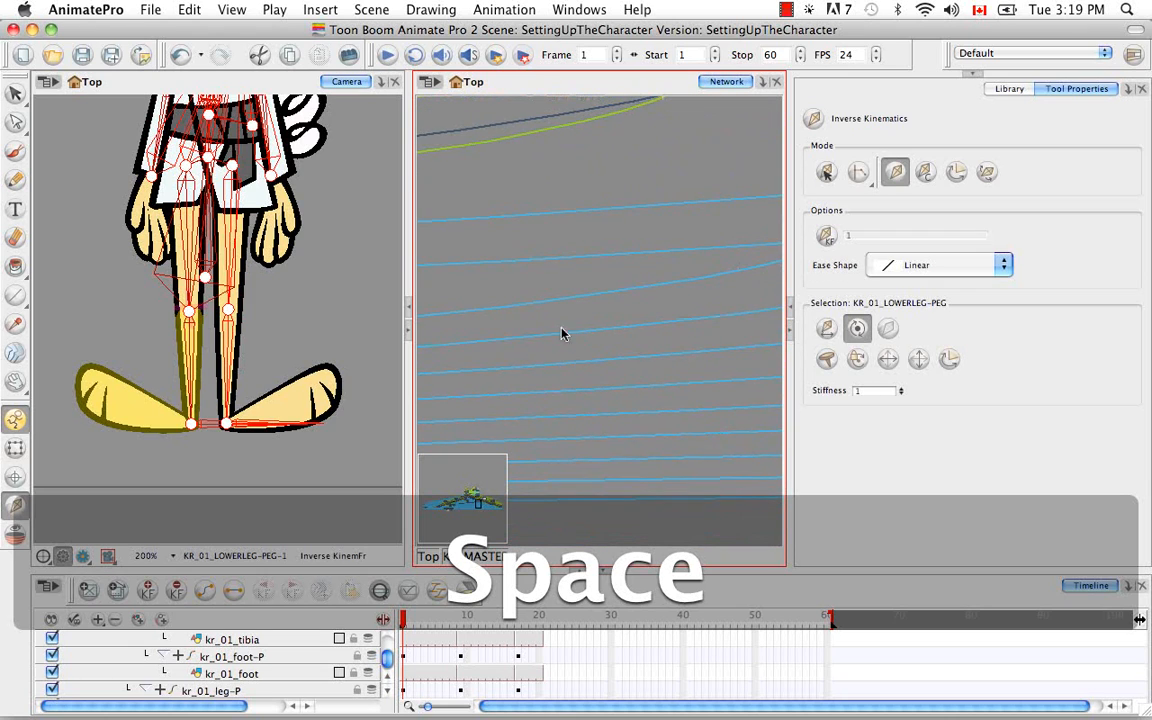
{"action": "left_click_drag", "start_coordinate": [560, 353], "coordinate": [791, 349]}
{"action": "left_click_drag", "start_coordinate": [486, 388], "coordinate": [713, 355]}
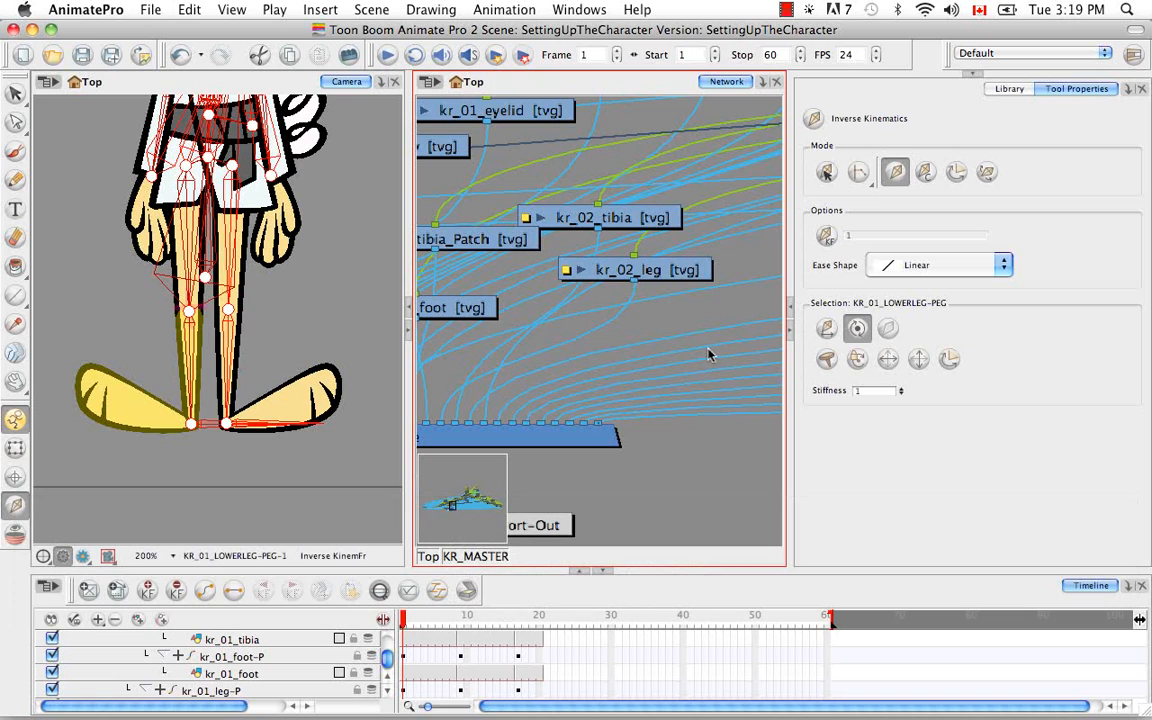
Exclude the kr_01_tibia and kr_01_tibia_Patch drawings of the other leg from inverse kinematics
{"action": "left_click", "coordinate": [105, 340]}
{"action": "left_click", "coordinate": [15, 448]}
{"action": "left_click", "coordinate": [159, 309]}
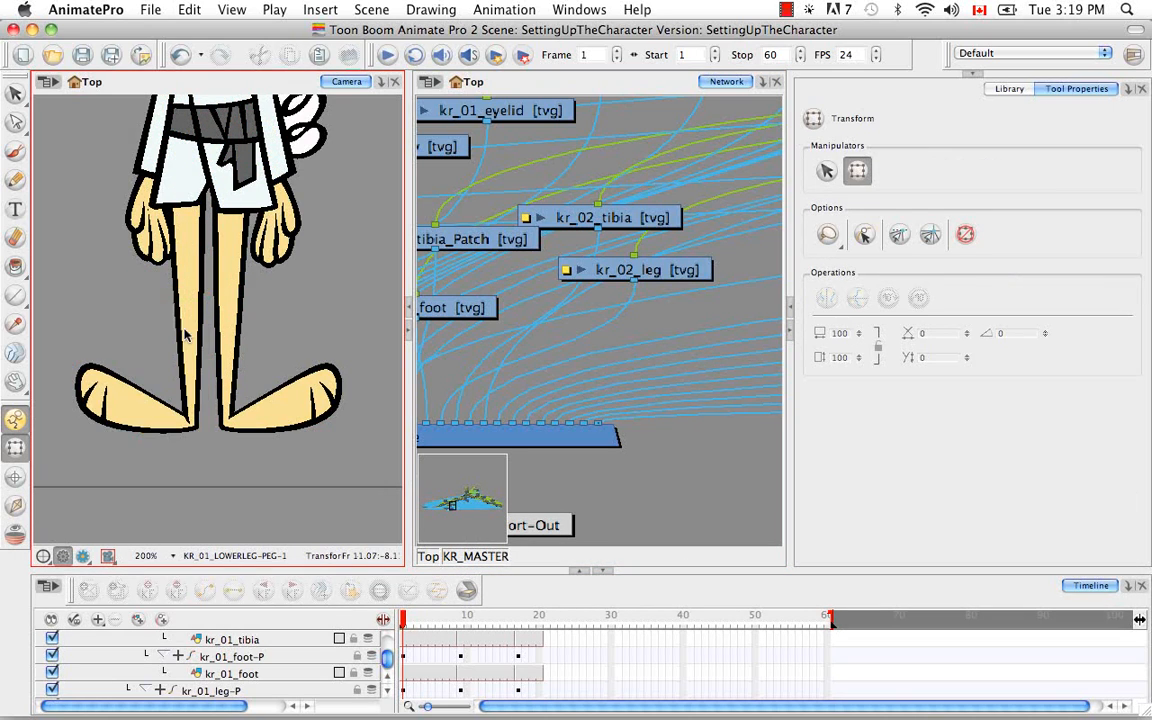
{"action": "left_click", "coordinate": [186, 337]}
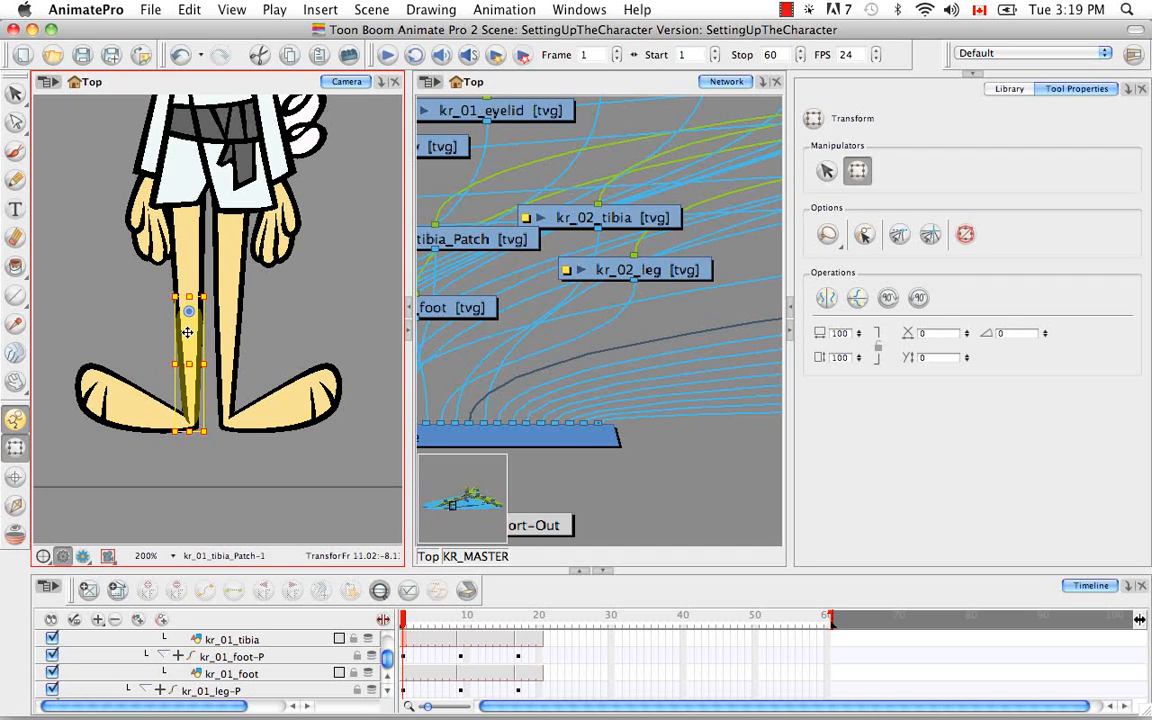
{"action": "left_click", "coordinate": [495, 83]}
{"action": "key", "text": "o"}
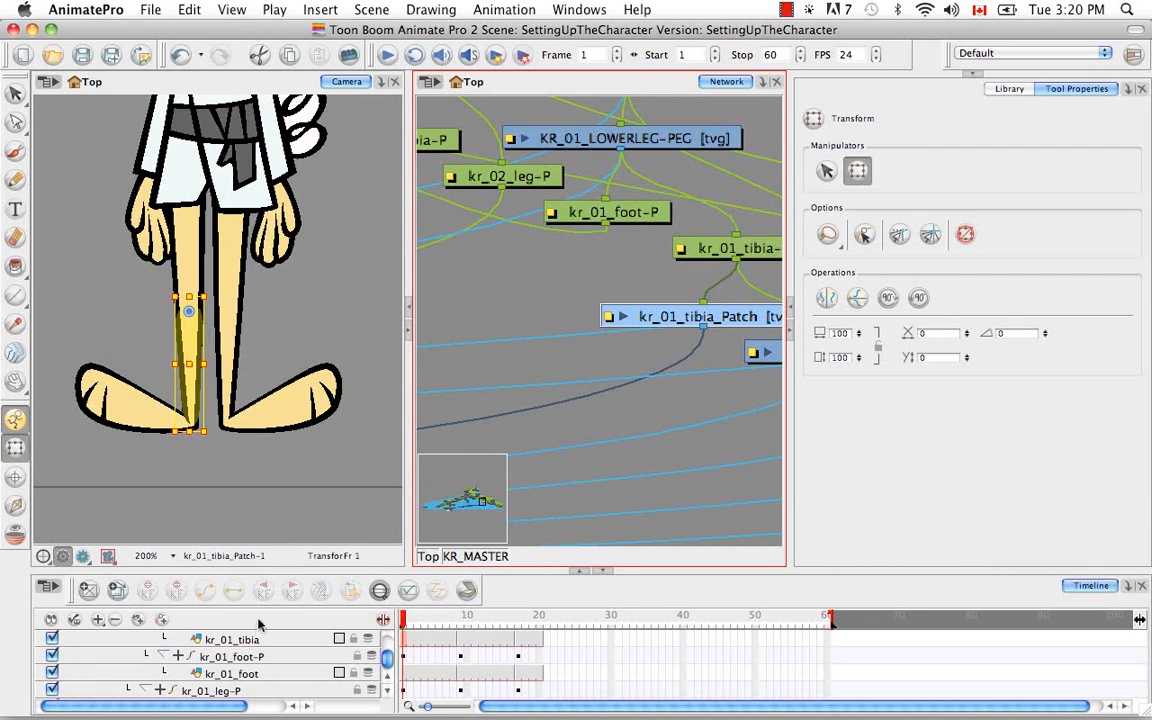
{"action": "left_click", "coordinate": [379, 590]}
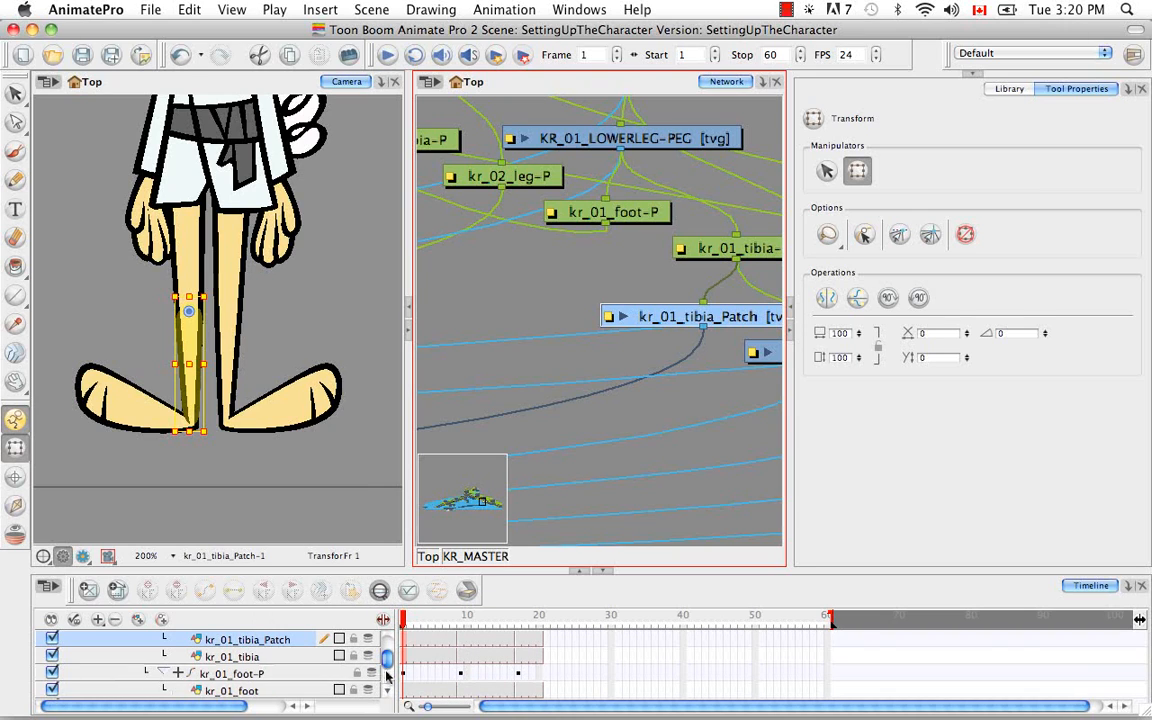
{"action": "left_click", "coordinate": [232, 656]}
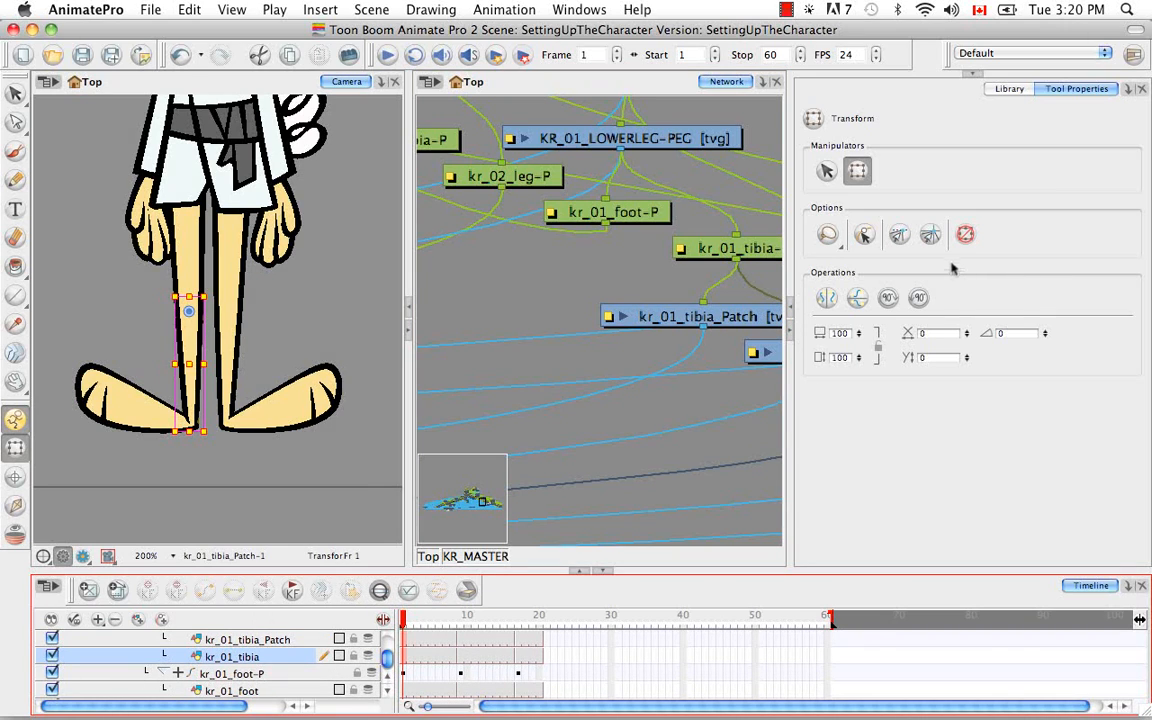
{"action": "left_click", "coordinate": [15, 505]}
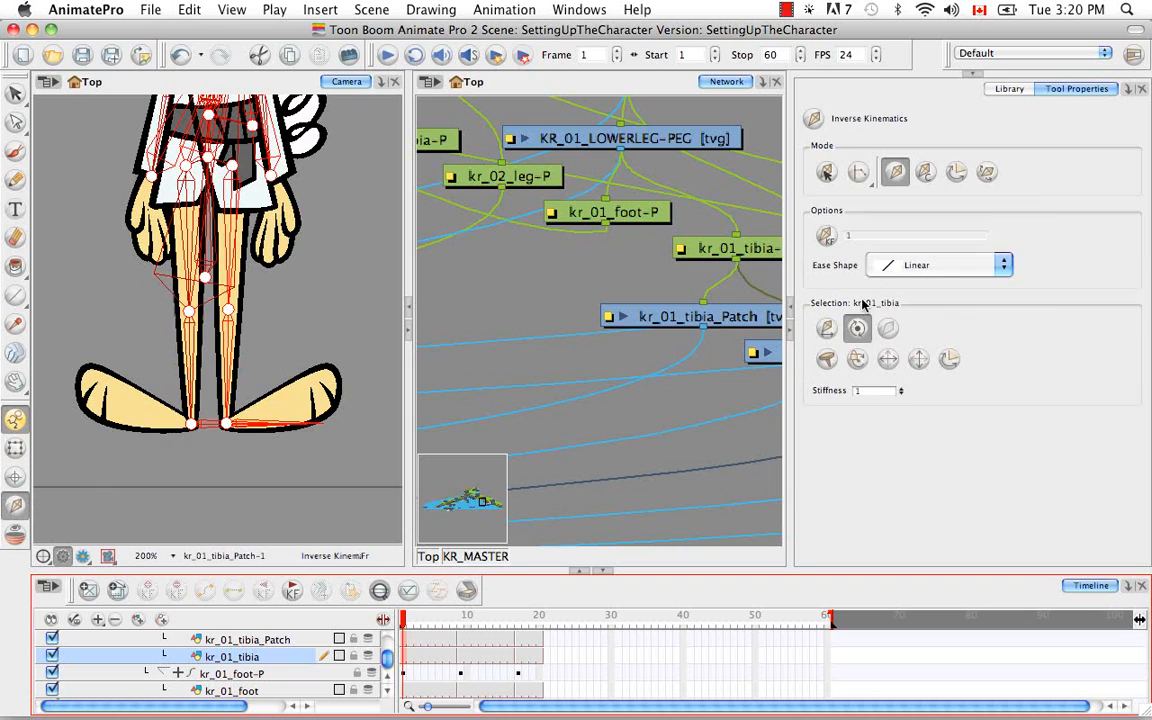
{"action": "left_click", "coordinate": [892, 327]}
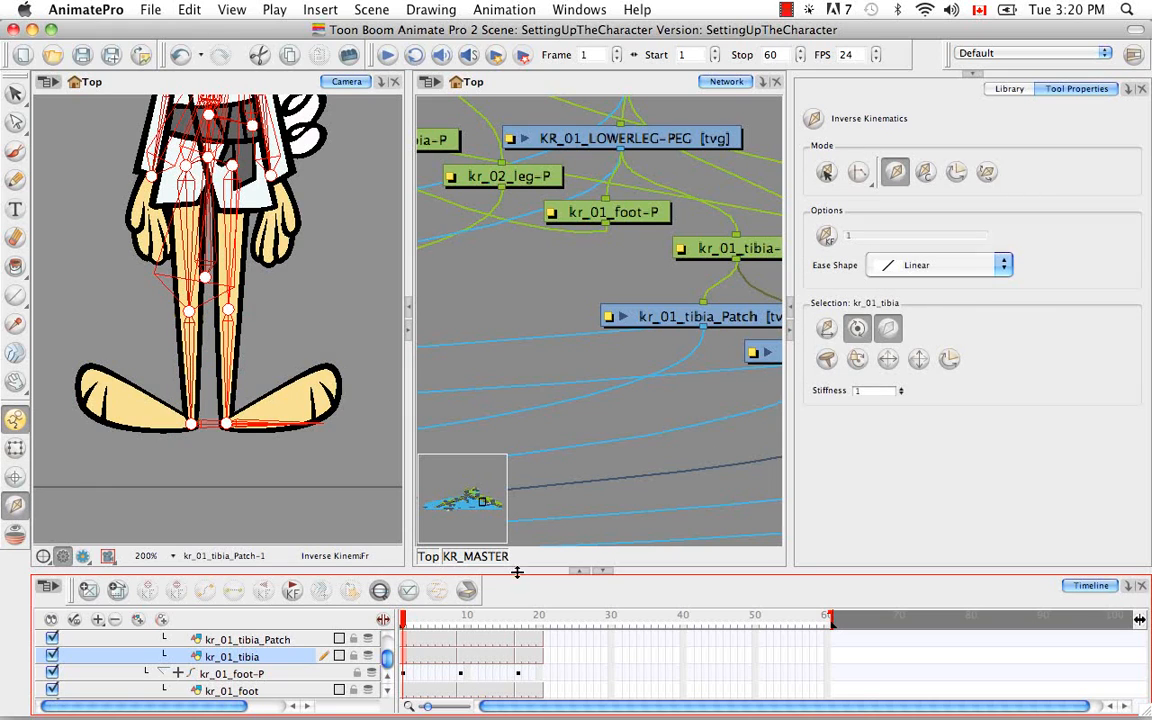
{"action": "left_click", "coordinate": [290, 639]}
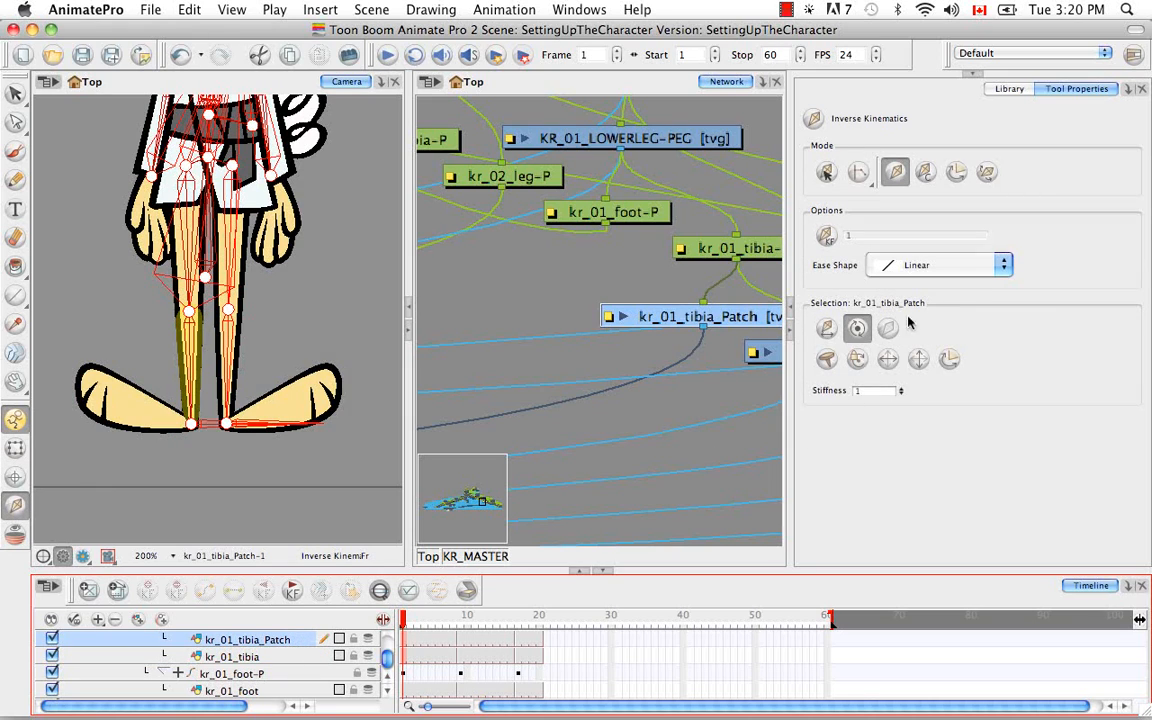
Exclude the kr_01_tibia-P peg from inverse kinematics, and select its parent KR_01_LOWERLEG-PEG in the network
{"action": "scroll", "coordinate": [300, 665], "scroll_direction": "up", "scroll_amount": 2}
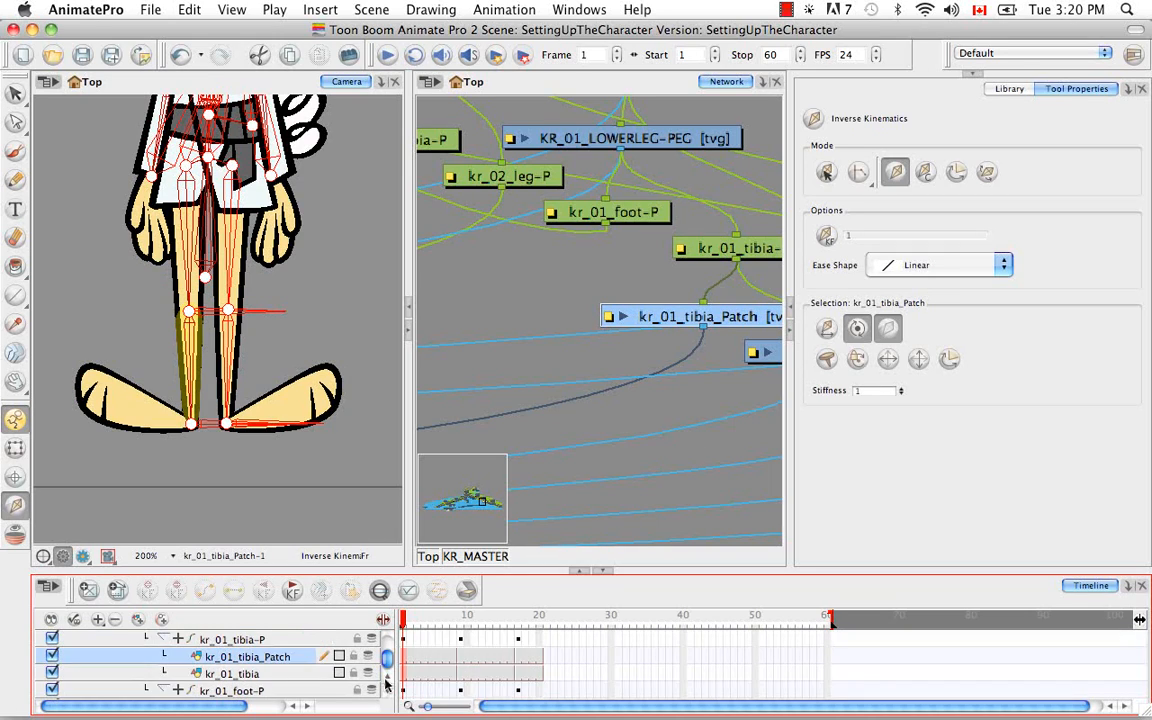
{"action": "left_click", "coordinate": [290, 659]}
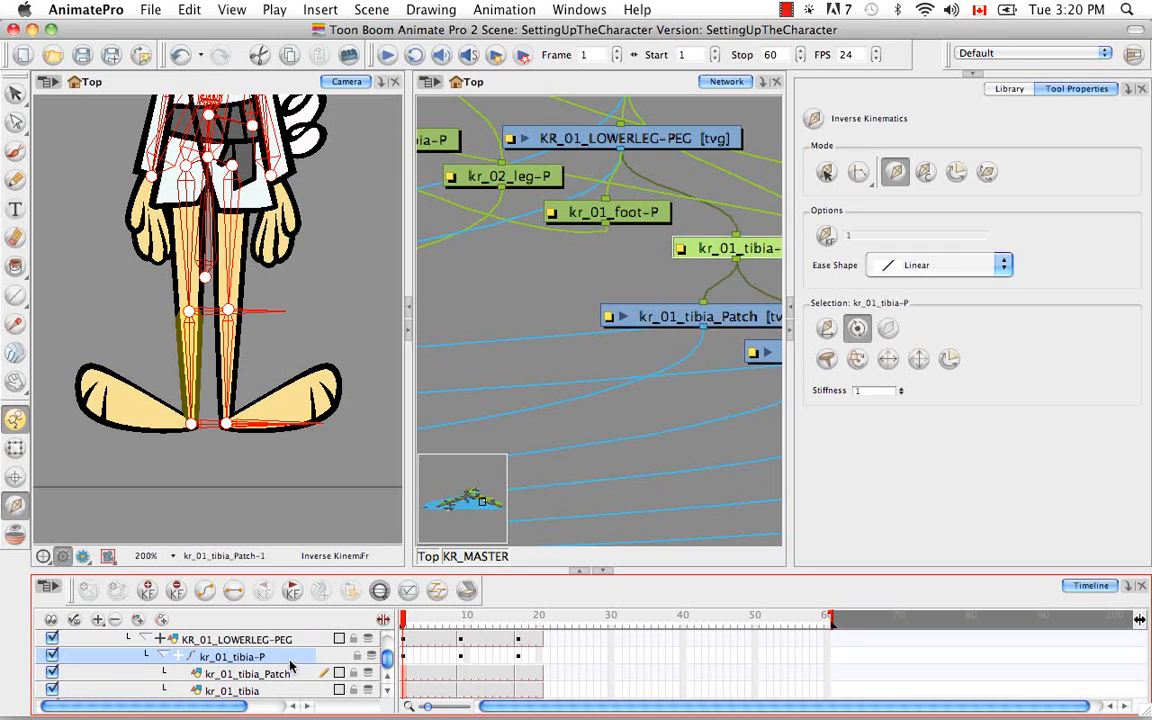
{"action": "left_click", "coordinate": [886, 329]}
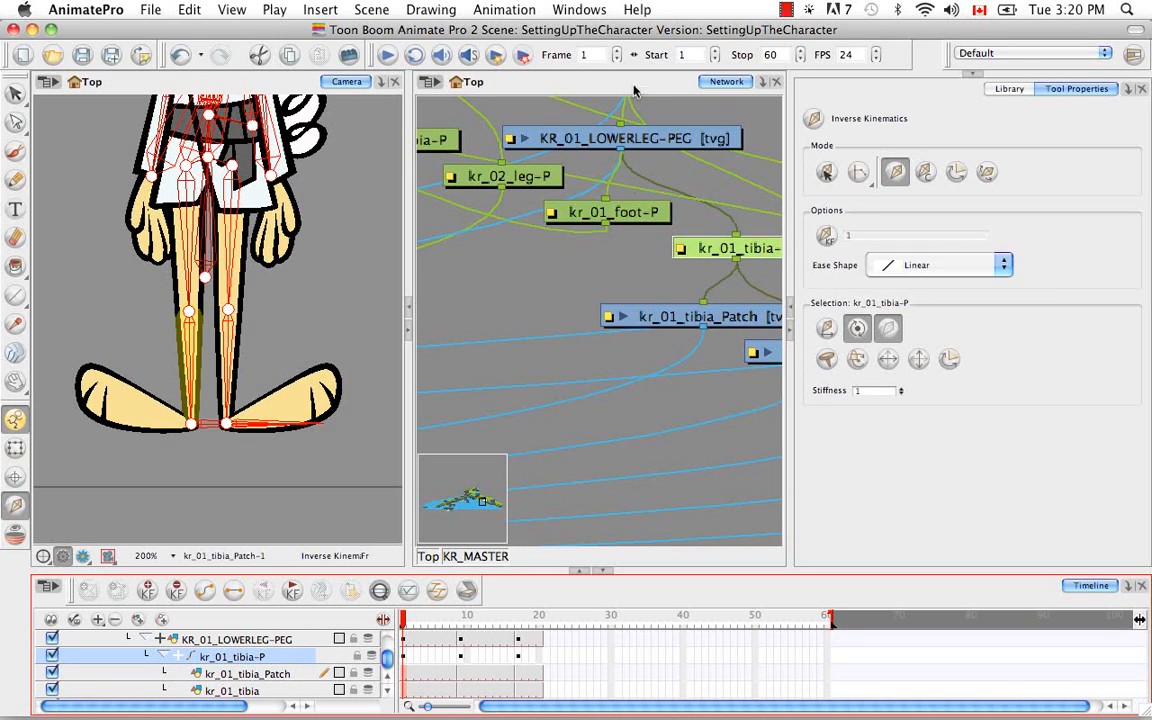
{"action": "key", "text": "space"}
{"action": "left_click_drag", "start_coordinate": [653, 281], "coordinate": [617, 393]}
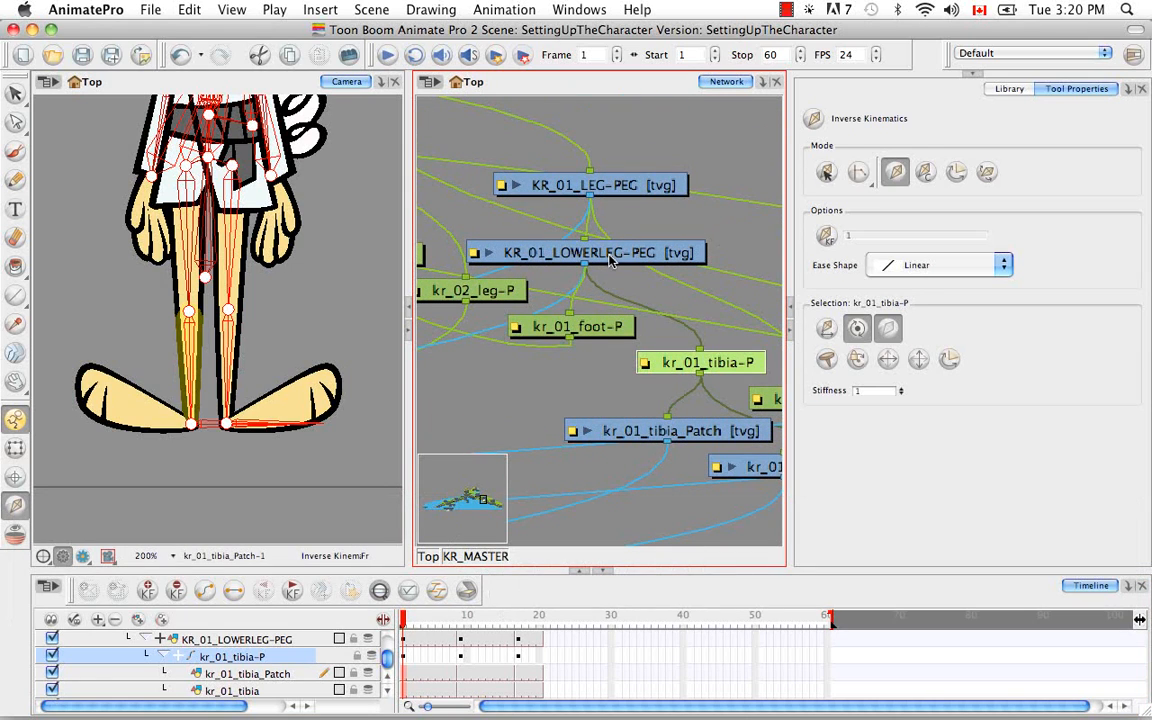
{"action": "key", "text": "b"}
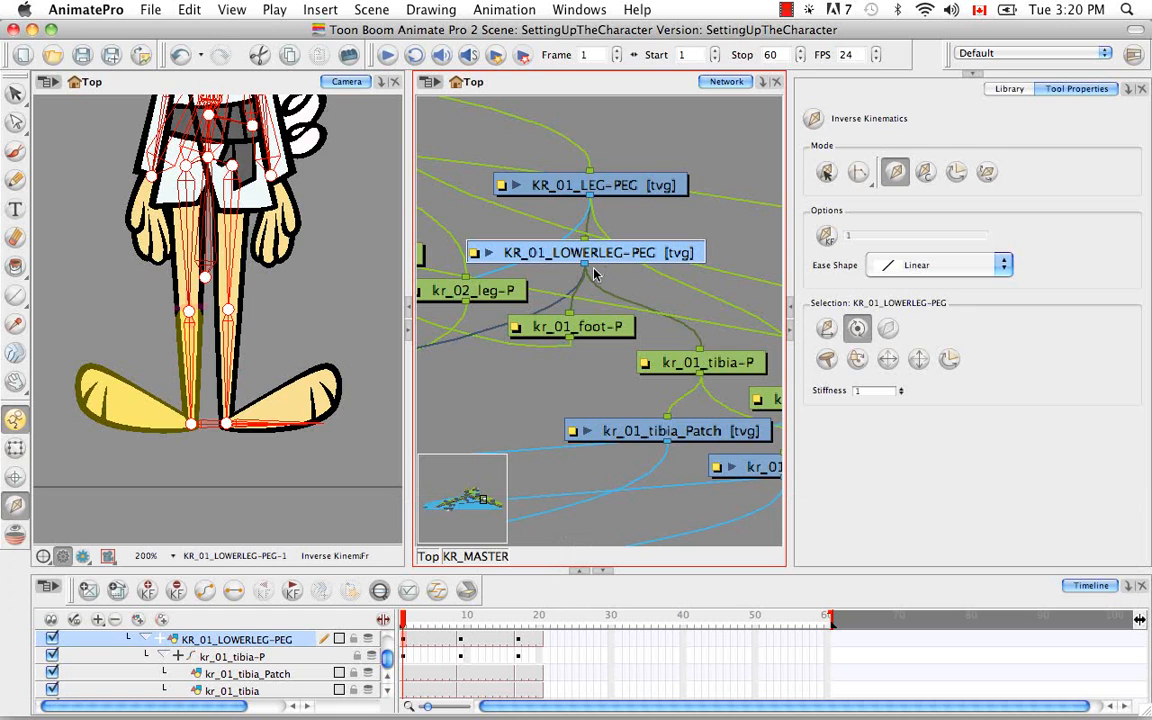
Exclude the kr_01_leg drawing and its parent peg kr_01_leg-P from inverse kinematics
{"action": "left_click", "coordinate": [15, 447]}
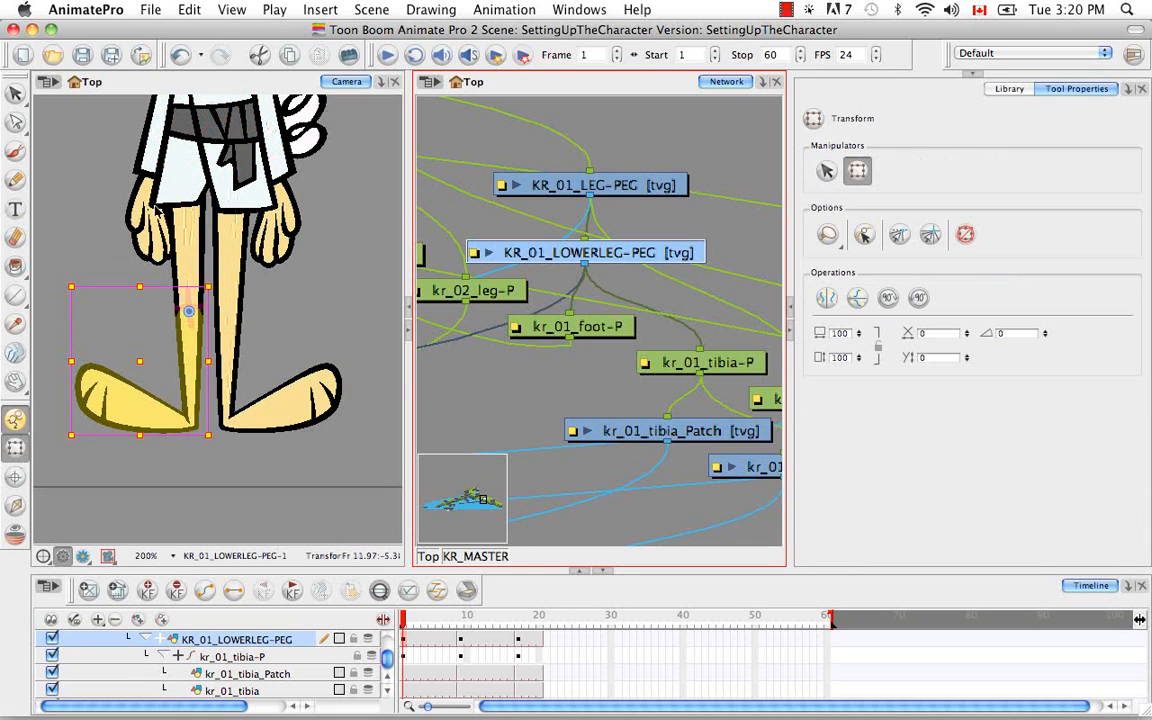
{"action": "left_click", "coordinate": [184, 243]}
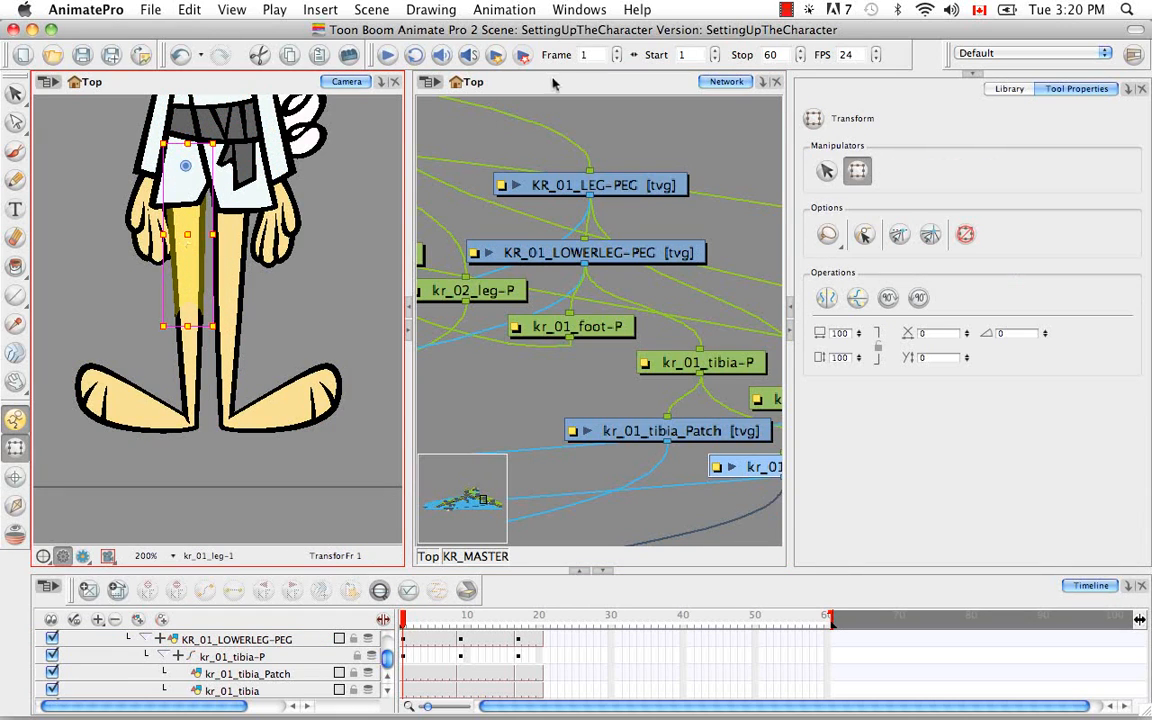
{"action": "key", "text": "space"}
{"action": "left_click_drag", "start_coordinate": [693, 349], "coordinate": [592, 303]}
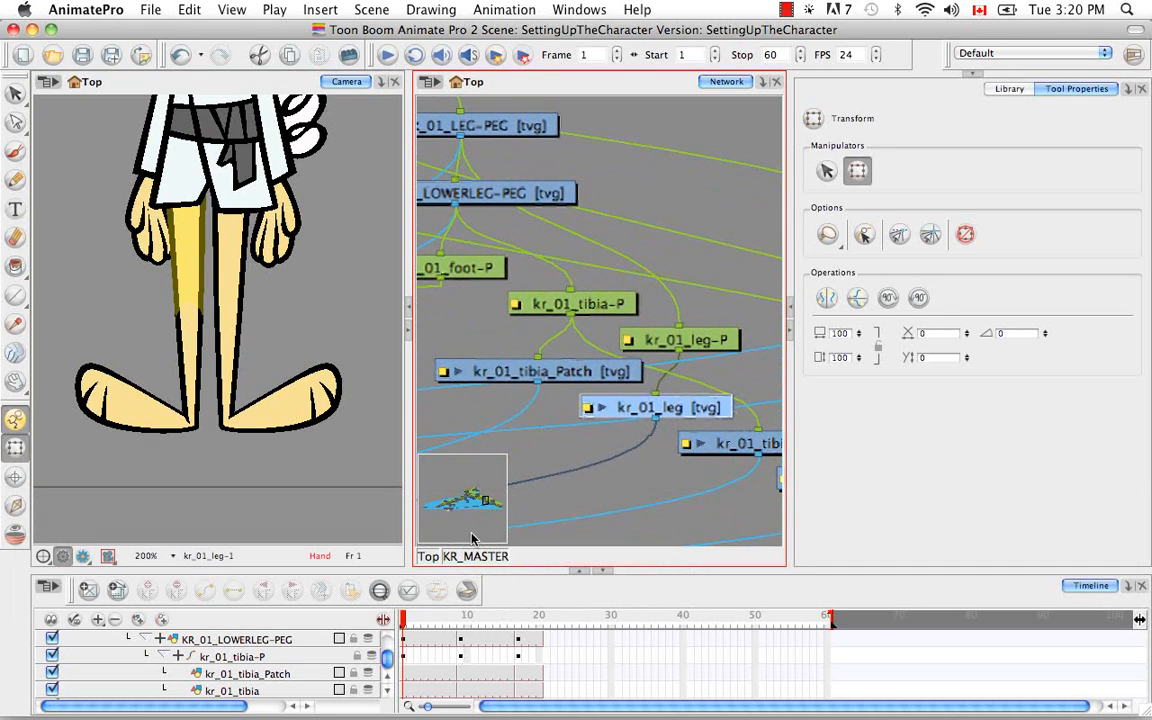
{"action": "left_click", "coordinate": [378, 592]}
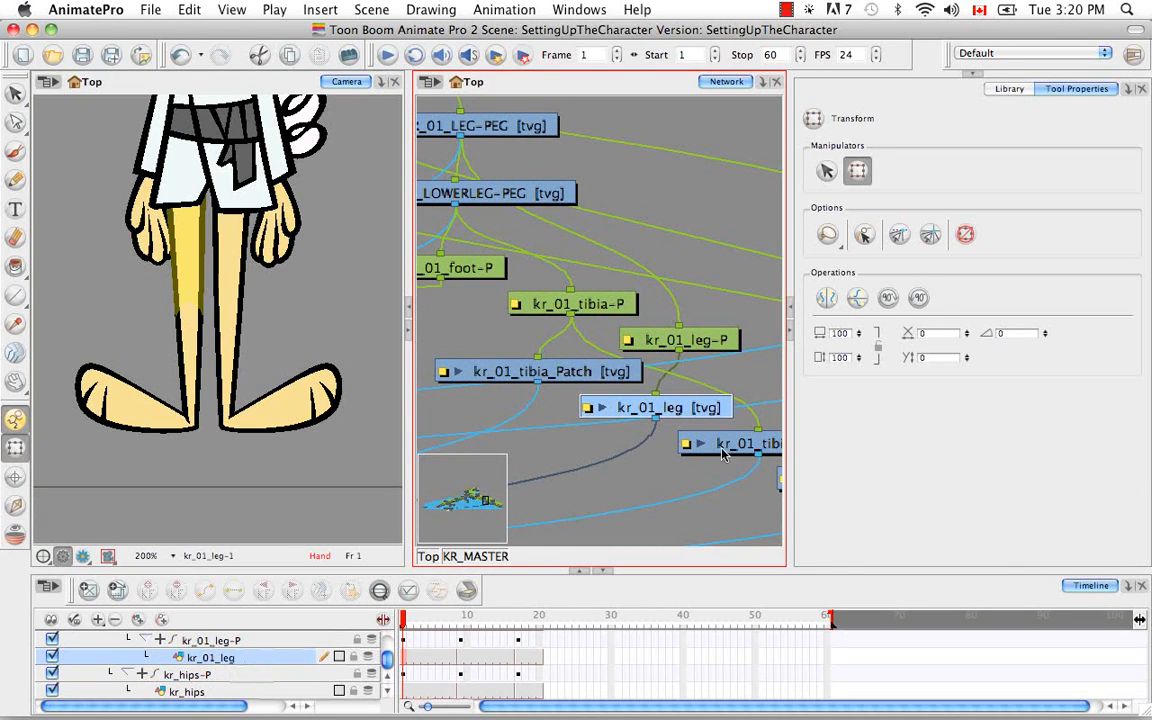
{"action": "left_click", "coordinate": [15, 505]}
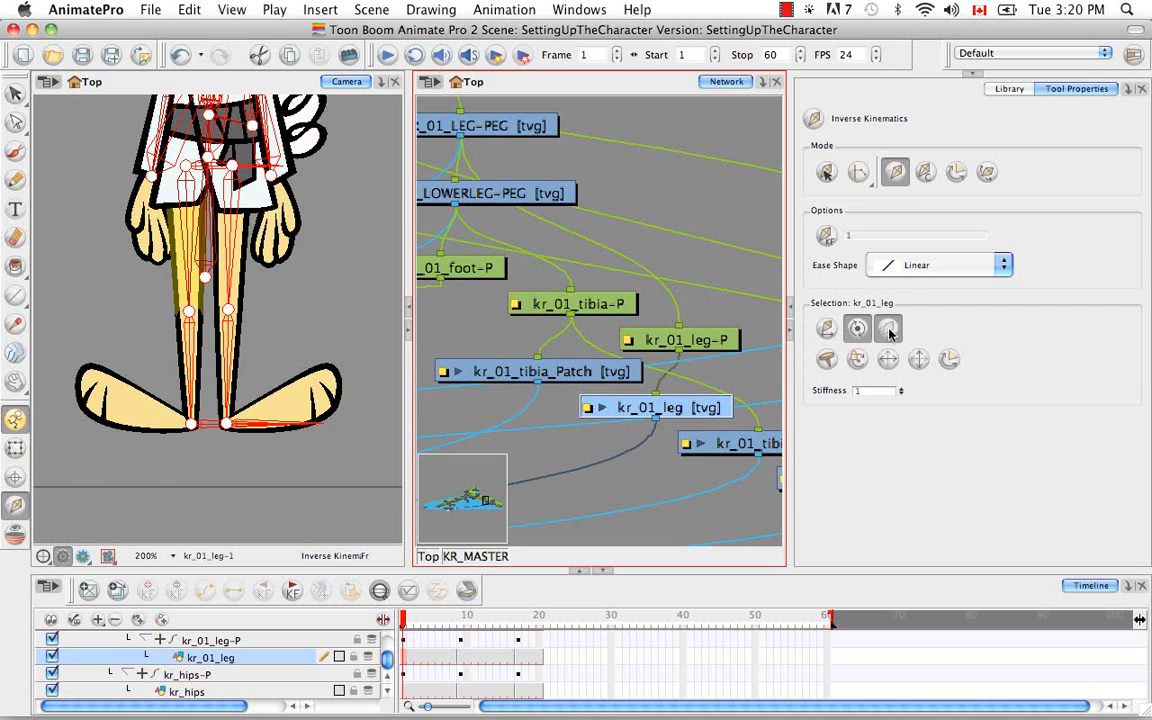
{"action": "key", "text": "b"}
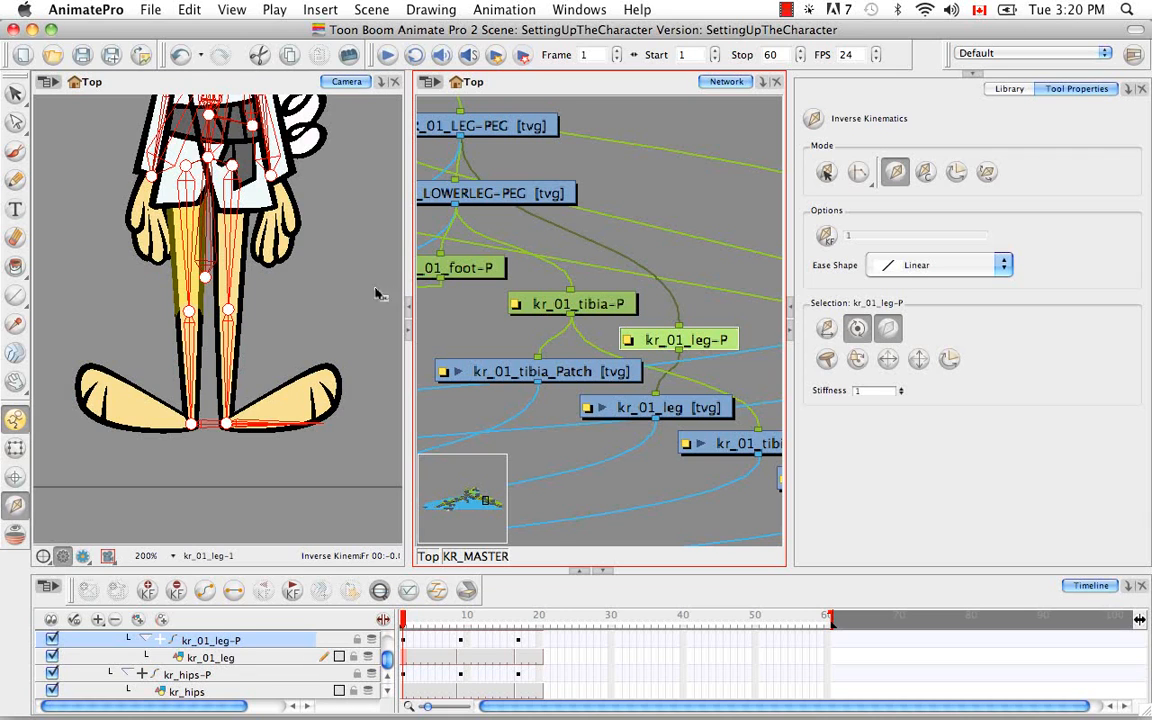
Select the kr_01_hand drawing with the Transform tool, and locate its module in the network and its layer in the timeline
{"action": "left_click", "coordinate": [15, 447]}
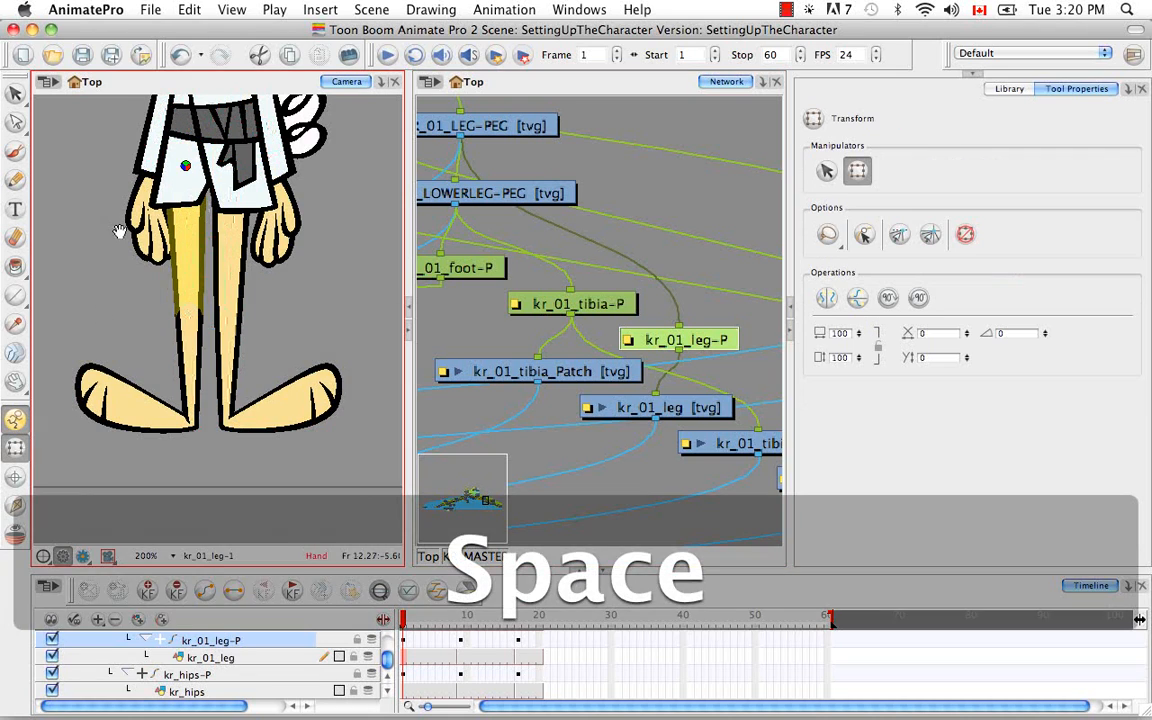
{"action": "left_click_drag", "start_coordinate": [118, 231], "coordinate": [140, 340]}
{"action": "left_click", "coordinate": [170, 347]}
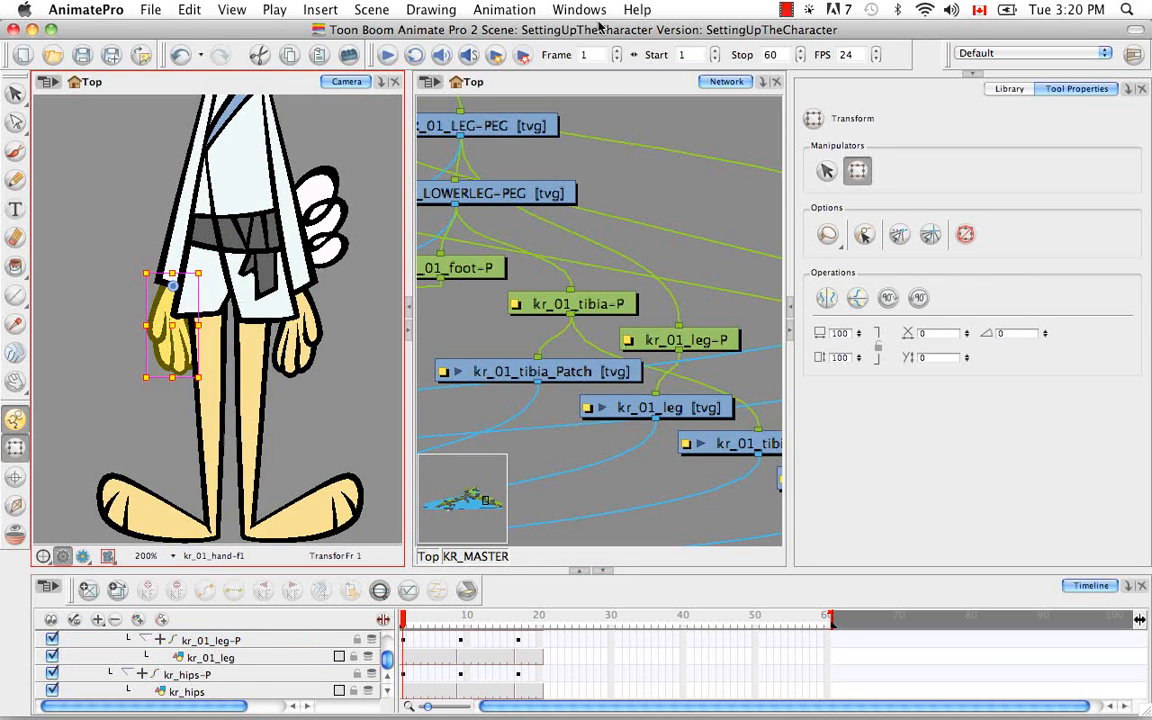
{"action": "left_click", "coordinate": [592, 94]}
{"action": "key", "text": "o"}
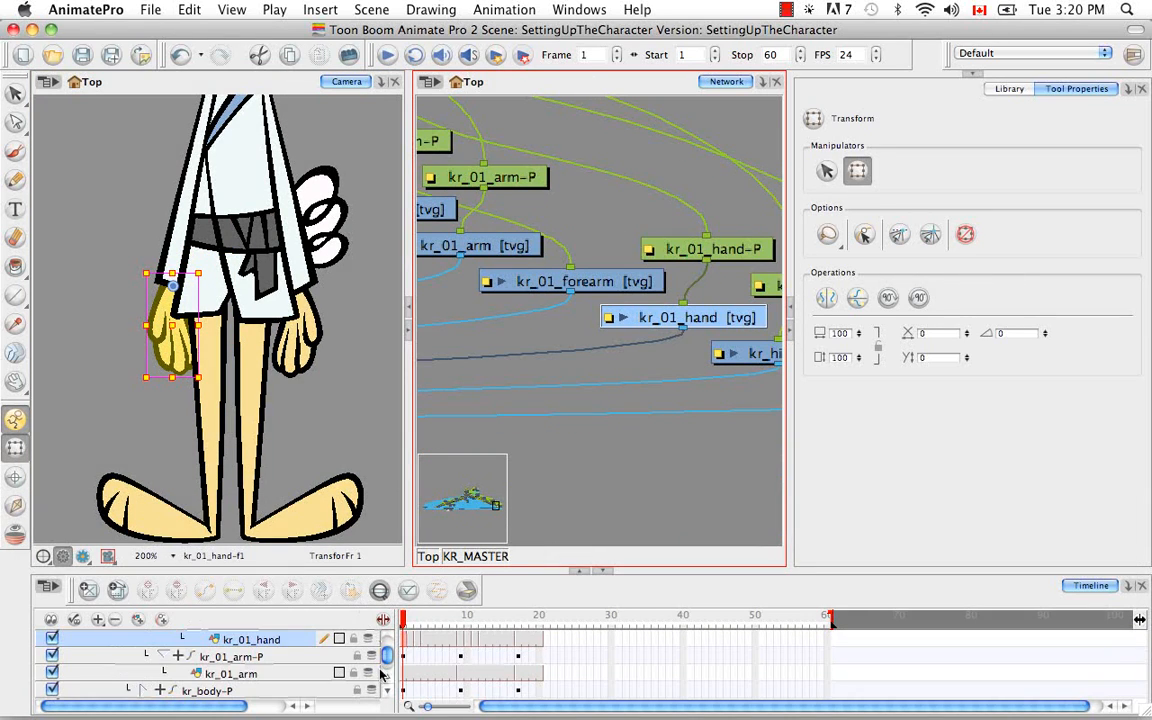
Exclude the kr_01_hand drawing from inverse kinematics
{"action": "scroll", "coordinate": [386, 683], "scroll_direction": "up", "scroll_amount": 2}
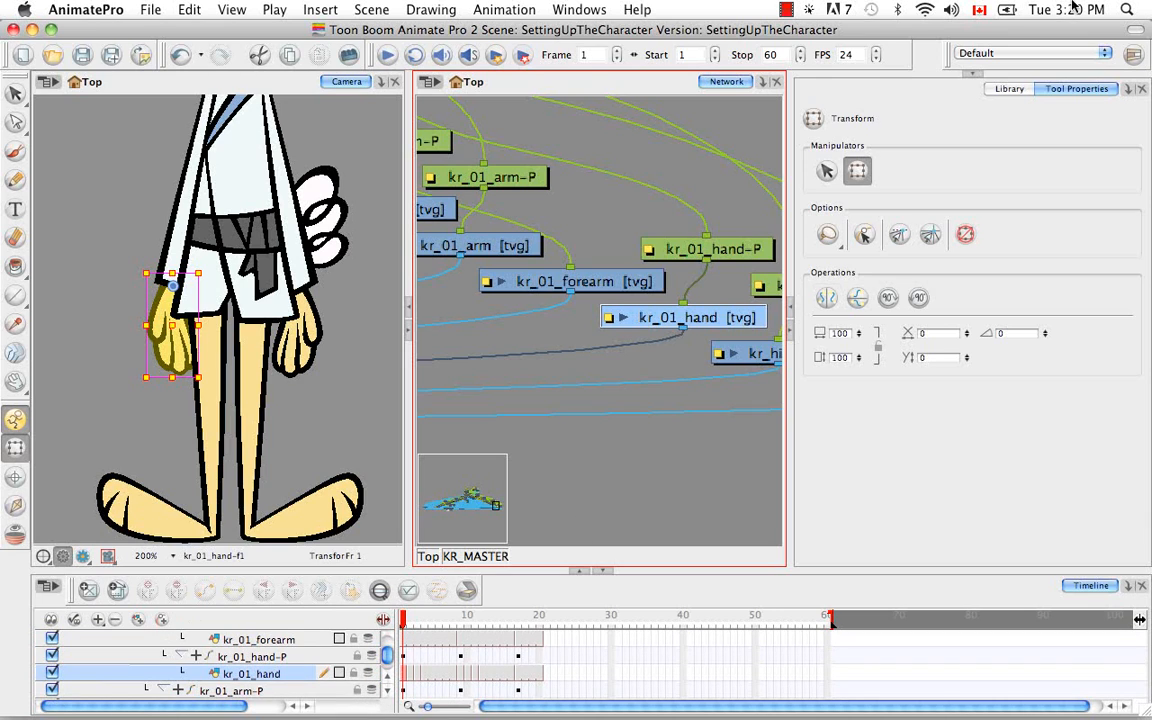
{"action": "left_click", "coordinate": [15, 505]}
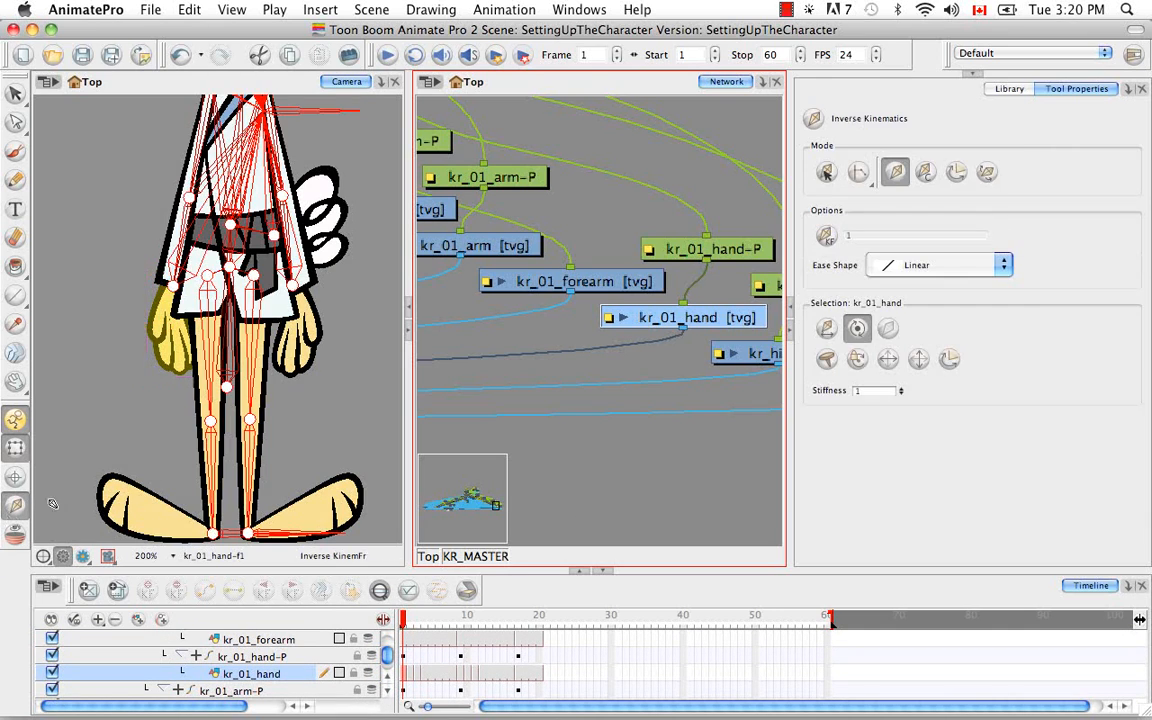
{"action": "left_click", "coordinate": [887, 336]}
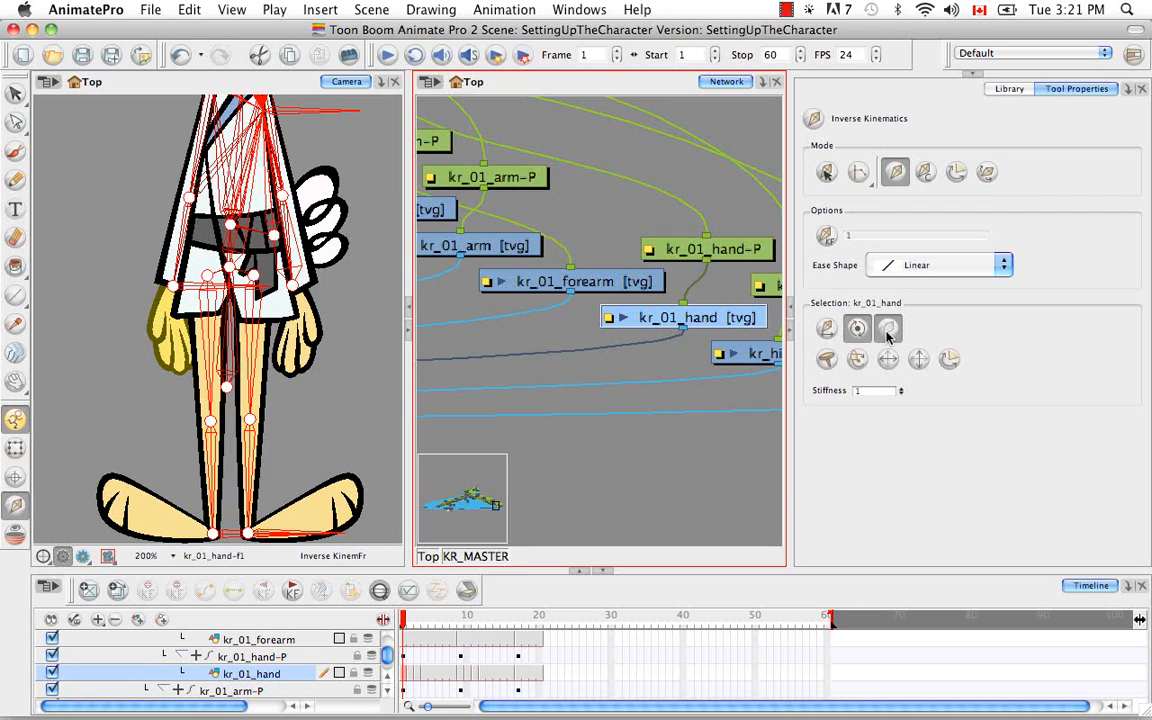
Locate the kr_01 forearm layers in the timeline, and exclude the kr_01_forearm and kr_01_forearm_Patch drawings from inverse kinematics
{"action": "left_click", "coordinate": [15, 447]}
{"action": "left_click", "coordinate": [183, 234]}
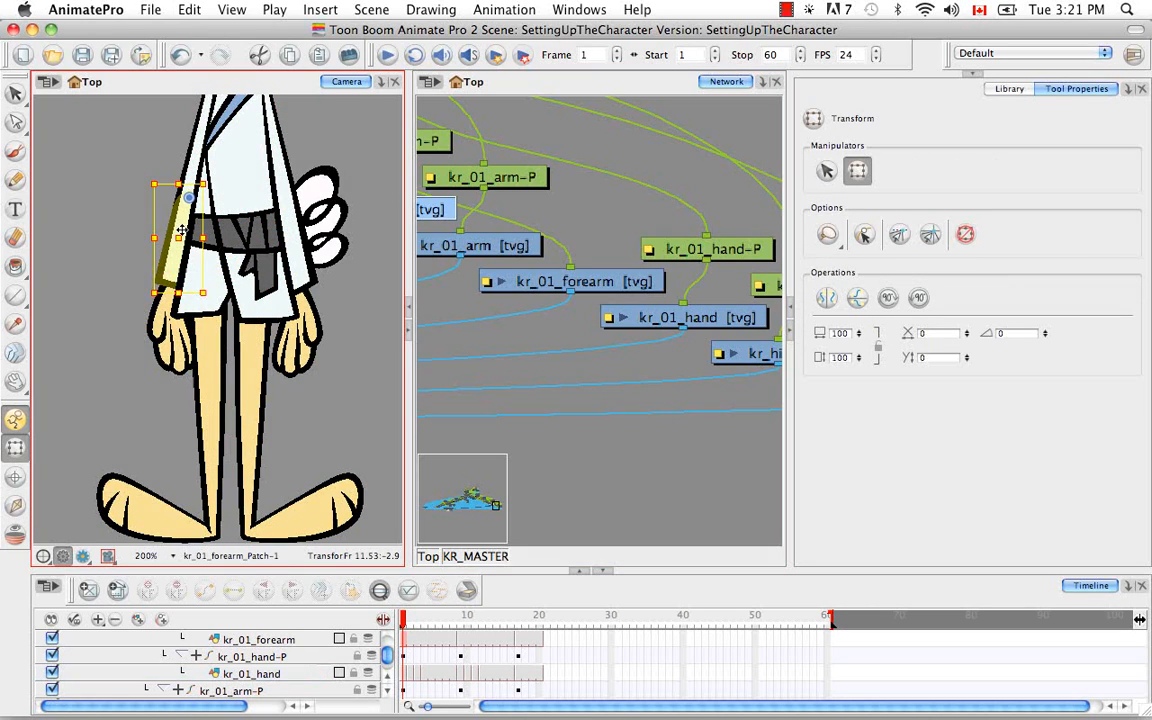
{"action": "key", "text": "o"}
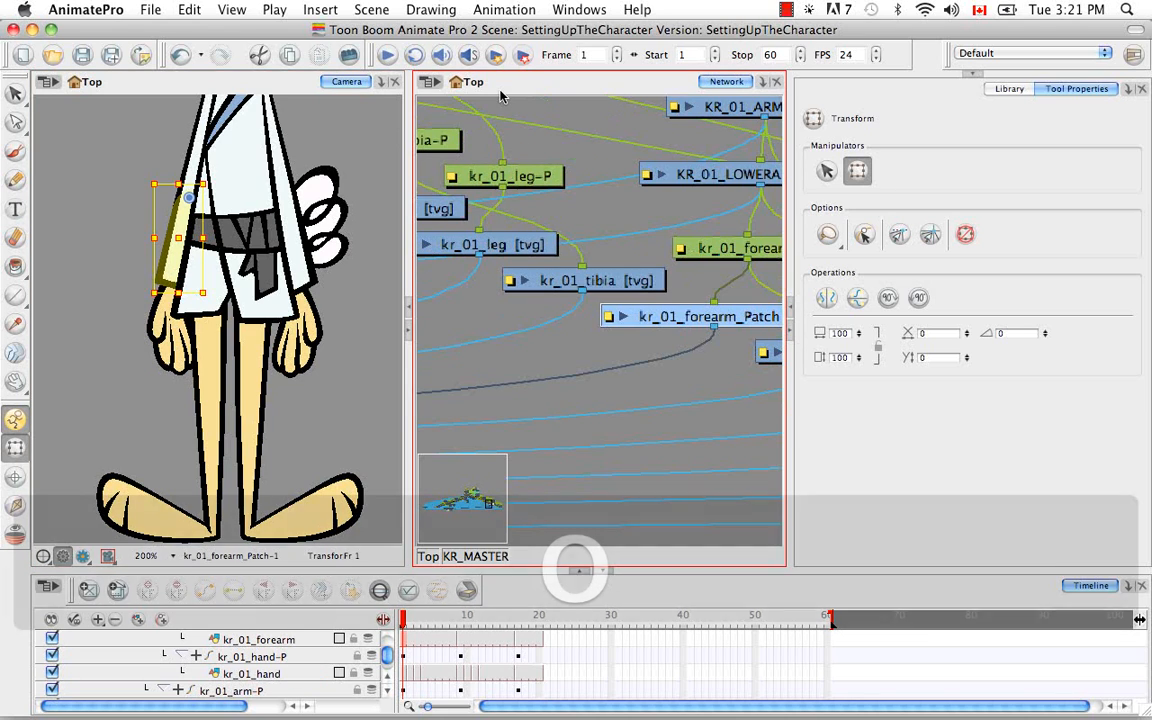
{"action": "left_click", "coordinate": [381, 592]}
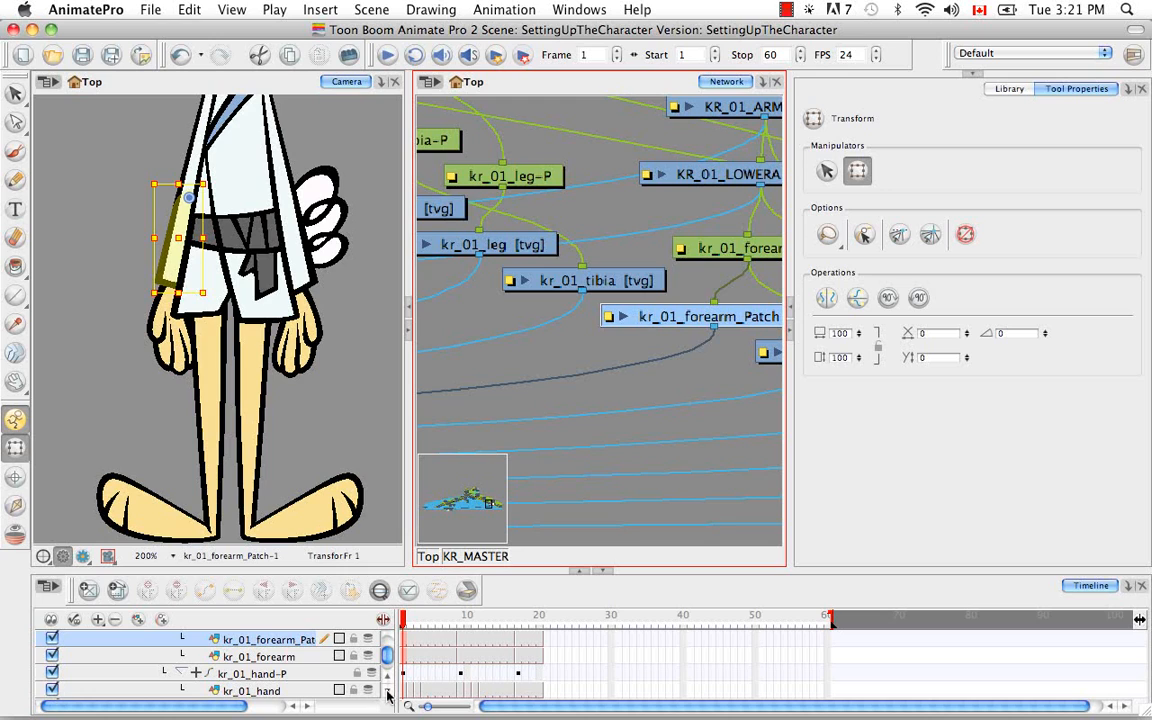
{"action": "left_click", "coordinate": [311, 656]}
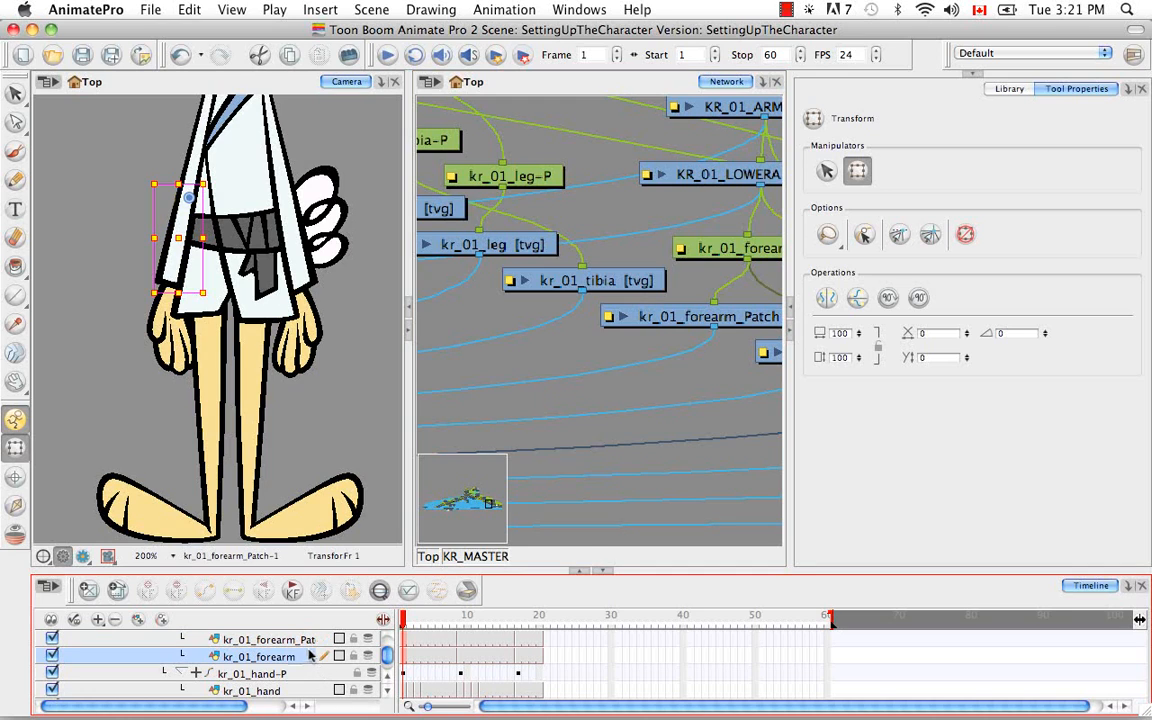
{"action": "left_click", "coordinate": [15, 505]}
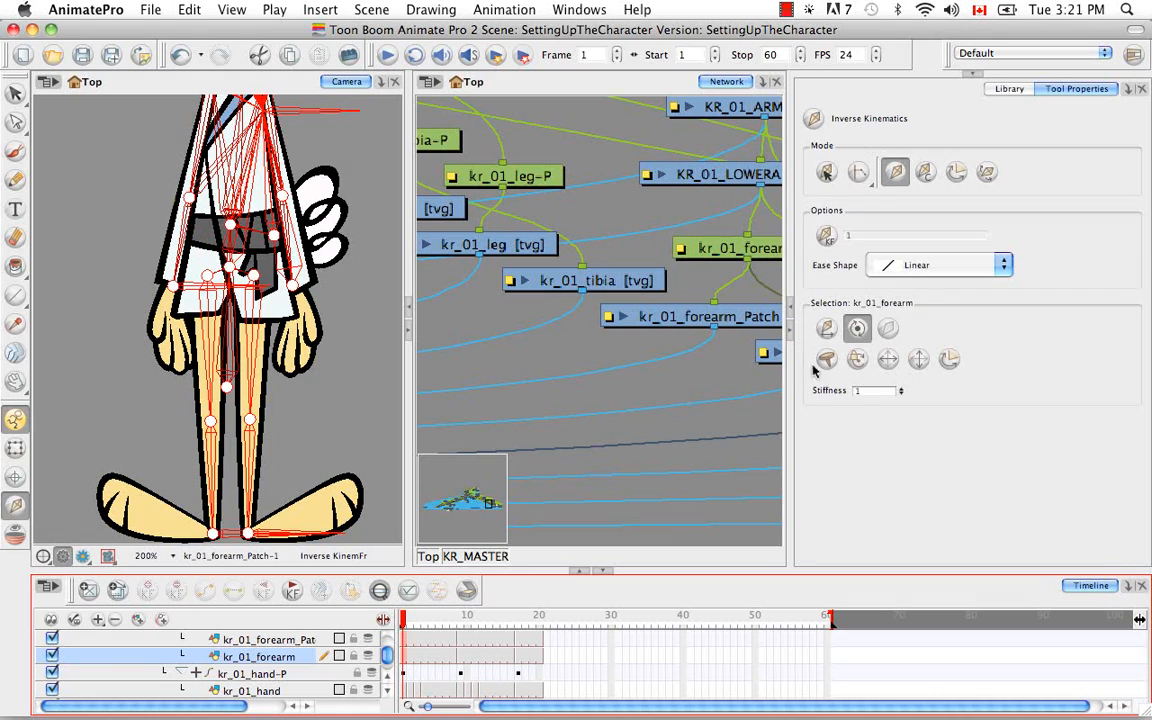
{"action": "left_click", "coordinate": [889, 330]}
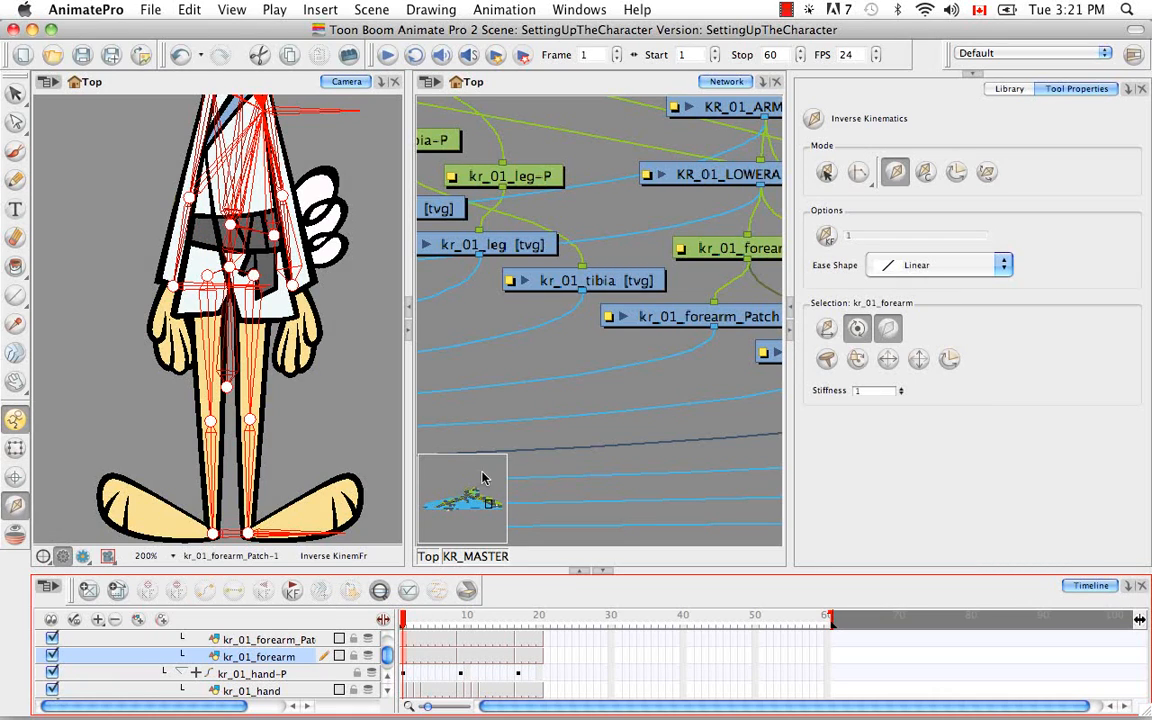
{"action": "left_click", "coordinate": [275, 640]}
{"action": "scroll", "coordinate": [390, 680], "scroll_direction": "up", "scroll_amount": 1}
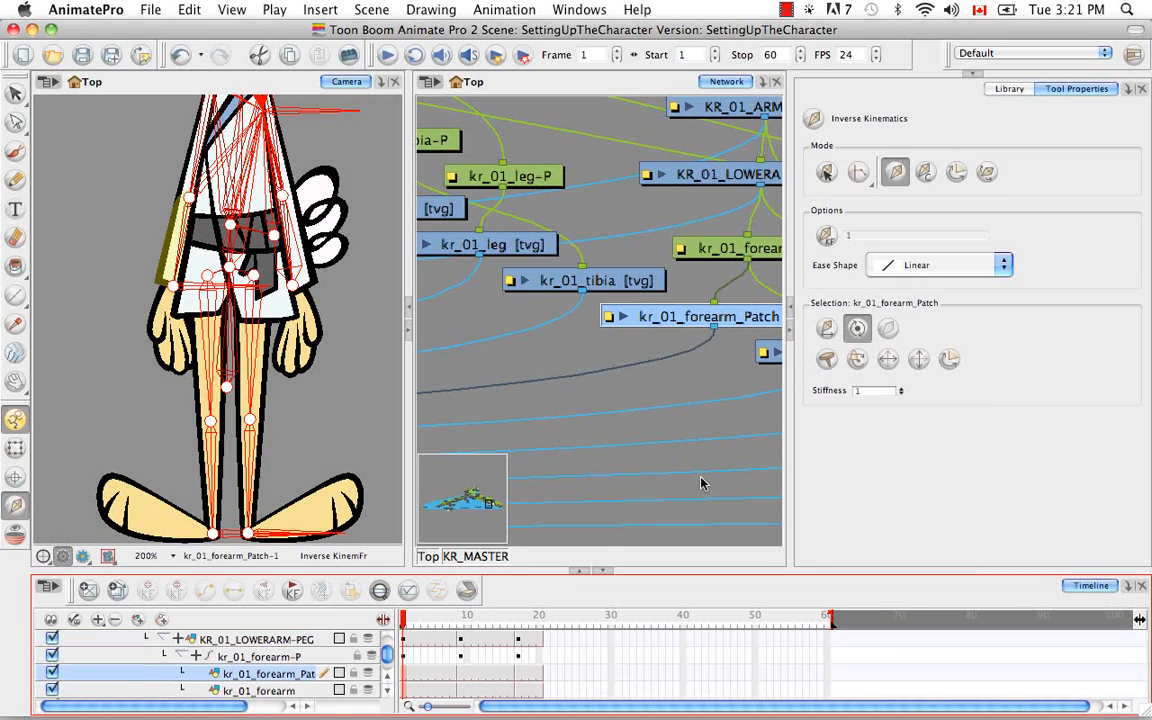
{"action": "left_click", "coordinate": [890, 331]}
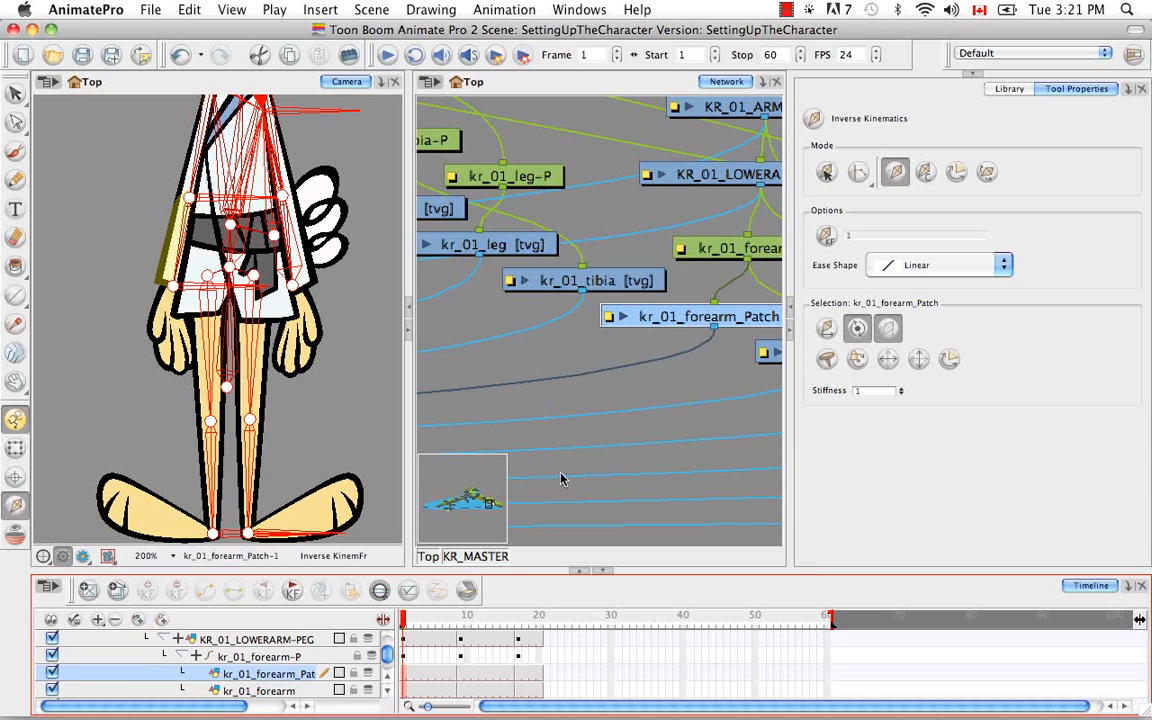
Exclude the kr_01_forearm-P peg from inverse kinematics, and select its parent KR_01_LOWERARM-PEG in the network
{"action": "left_click", "coordinate": [275, 655]}
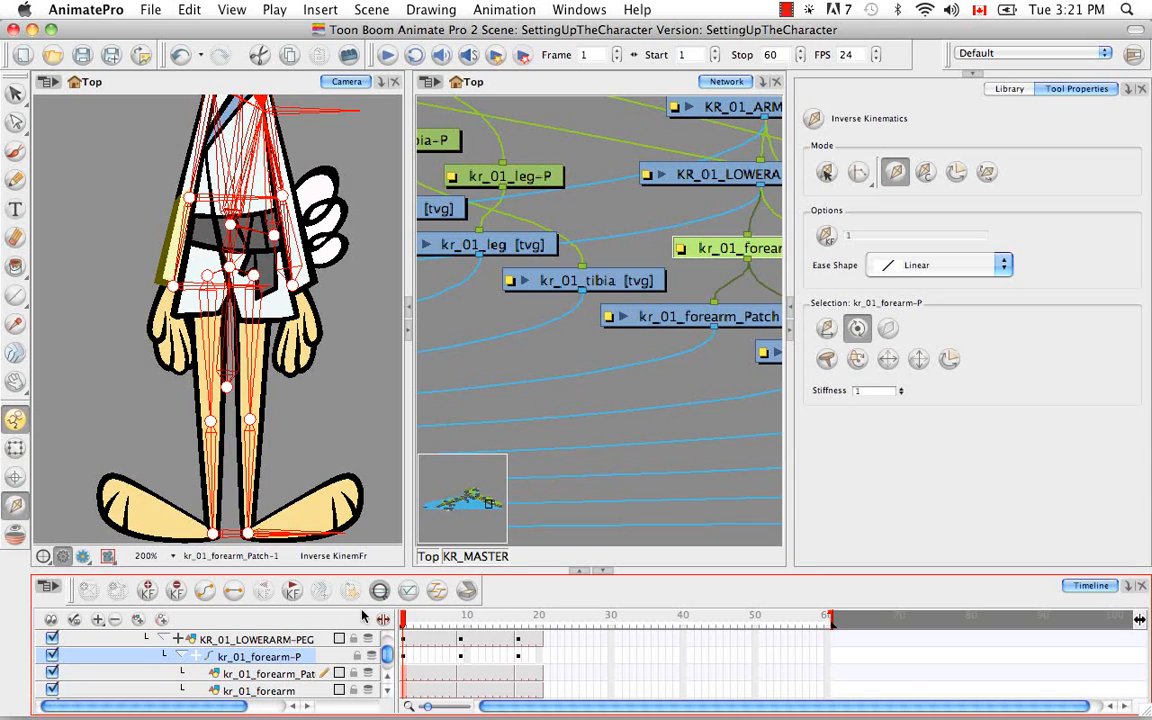
{"action": "left_click", "coordinate": [884, 330]}
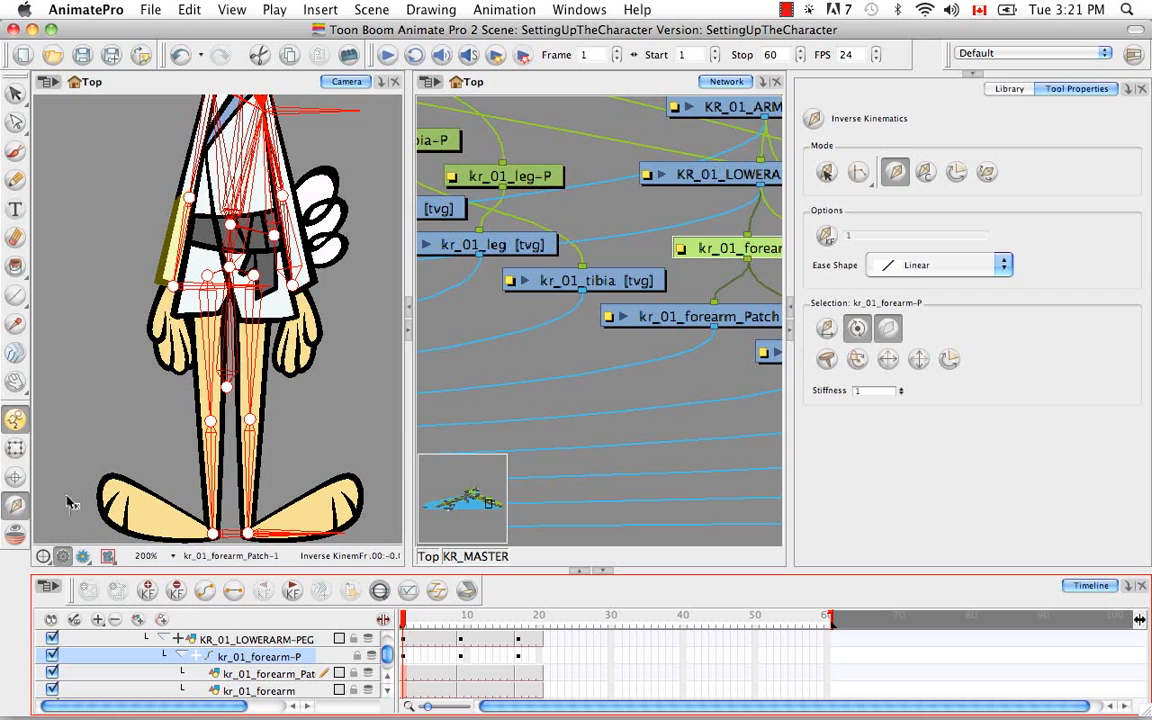
{"action": "left_click", "coordinate": [290, 641]}
{"action": "left_click_drag", "start_coordinate": [600, 335], "coordinate": [535, 468]}
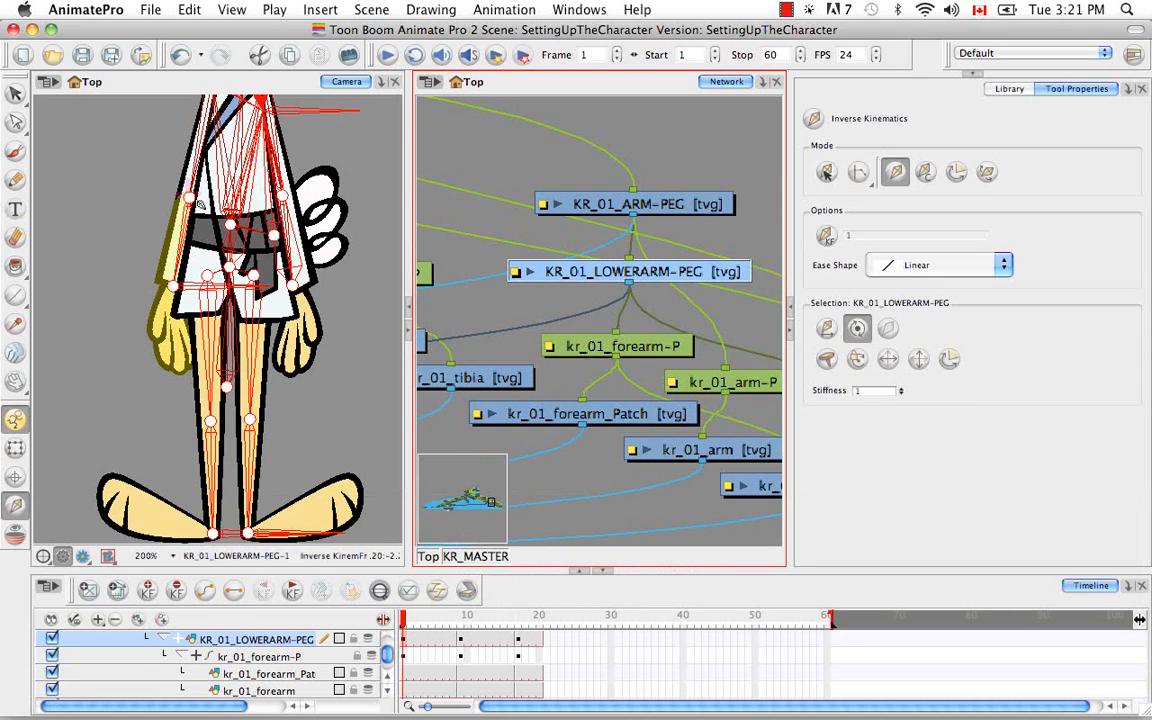
Select the kr_01_arm drawing with the Transform tool, and locate its module in the network and its layer in the timeline
{"action": "left_click", "coordinate": [15, 447]}
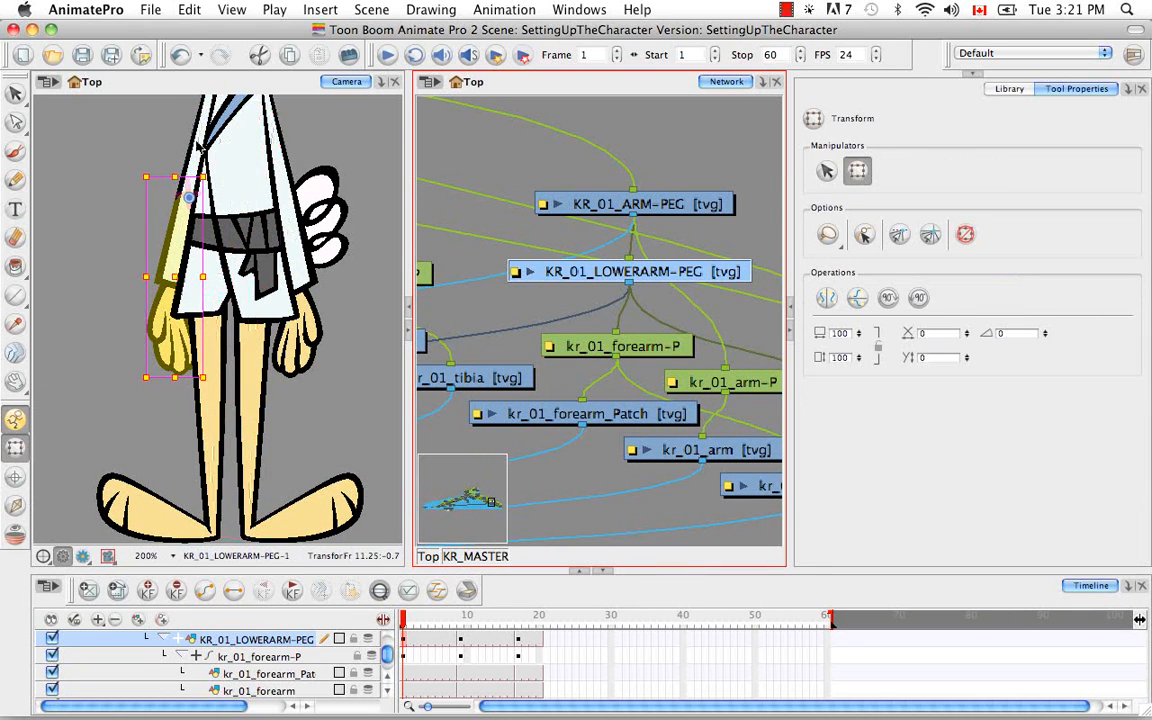
{"action": "left_click", "coordinate": [200, 145]}
{"action": "left_click_drag", "start_coordinate": [258, 154], "coordinate": [233, 264]}
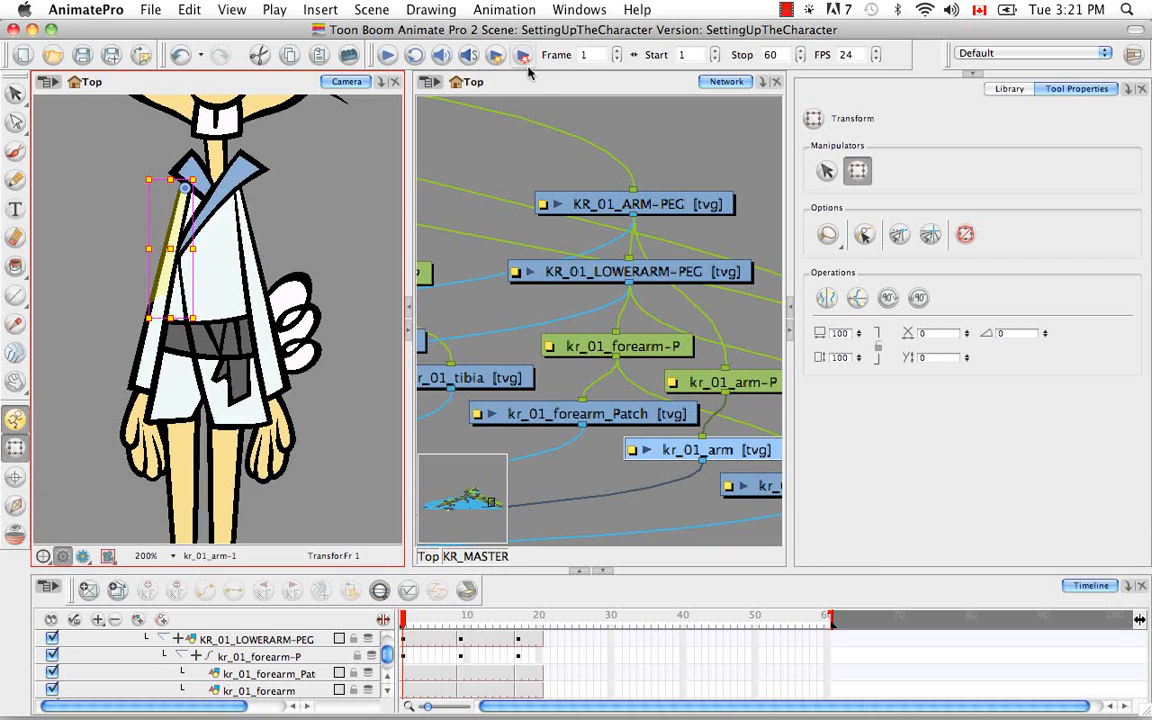
{"action": "left_click", "coordinate": [538, 86]}
{"action": "key", "text": "o"}
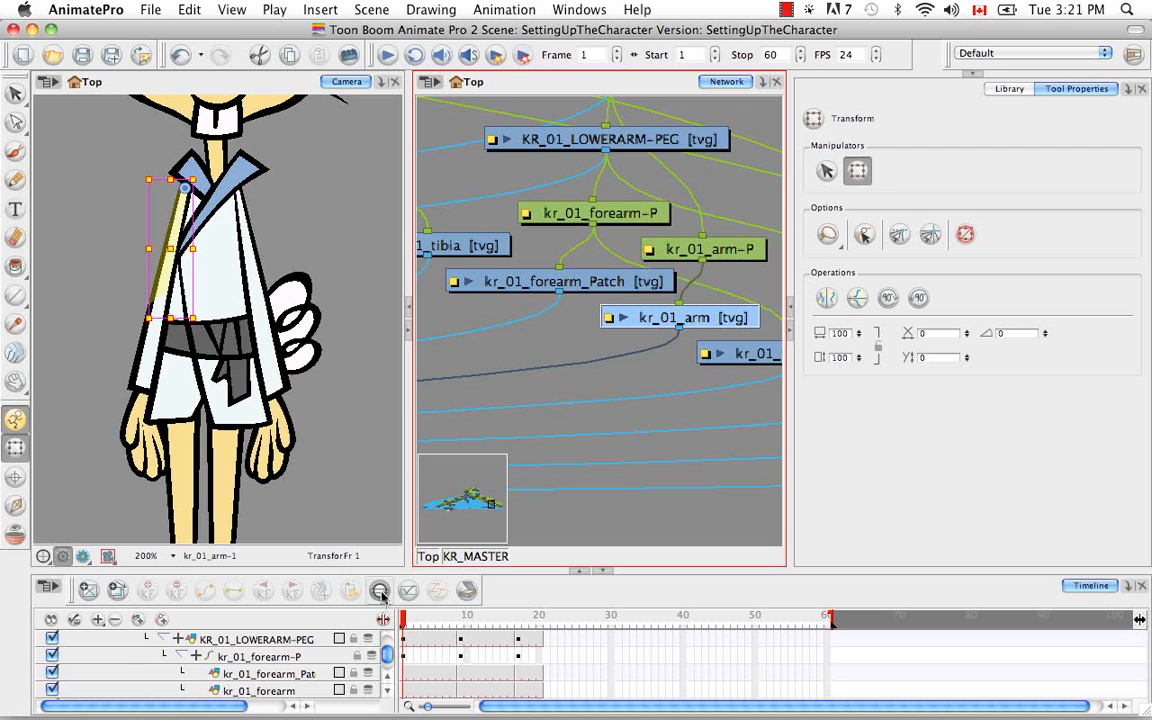
{"action": "left_click", "coordinate": [380, 591]}
{"action": "left_click", "coordinate": [388, 680]}
{"action": "left_click", "coordinate": [388, 680]}
{"action": "left_click", "coordinate": [388, 680]}
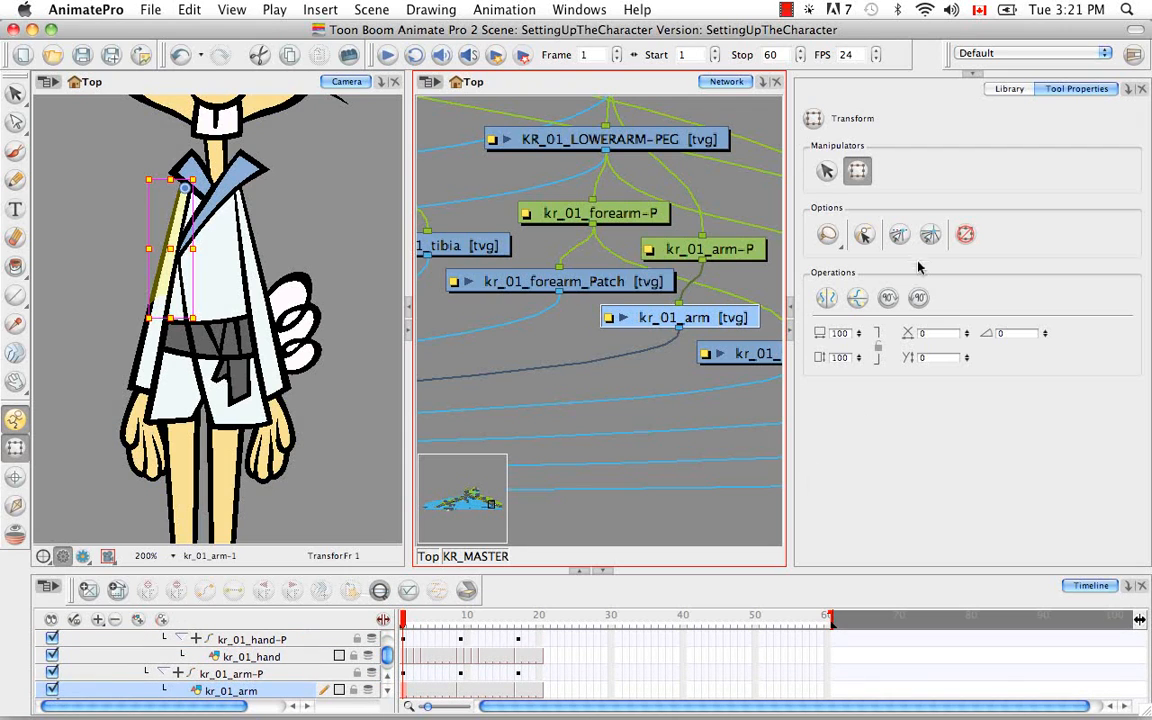
Exclude the kr_01_arm drawing and its parent peg kr_01_arm-P from inverse kinematics
{"action": "left_click", "coordinate": [15, 505]}
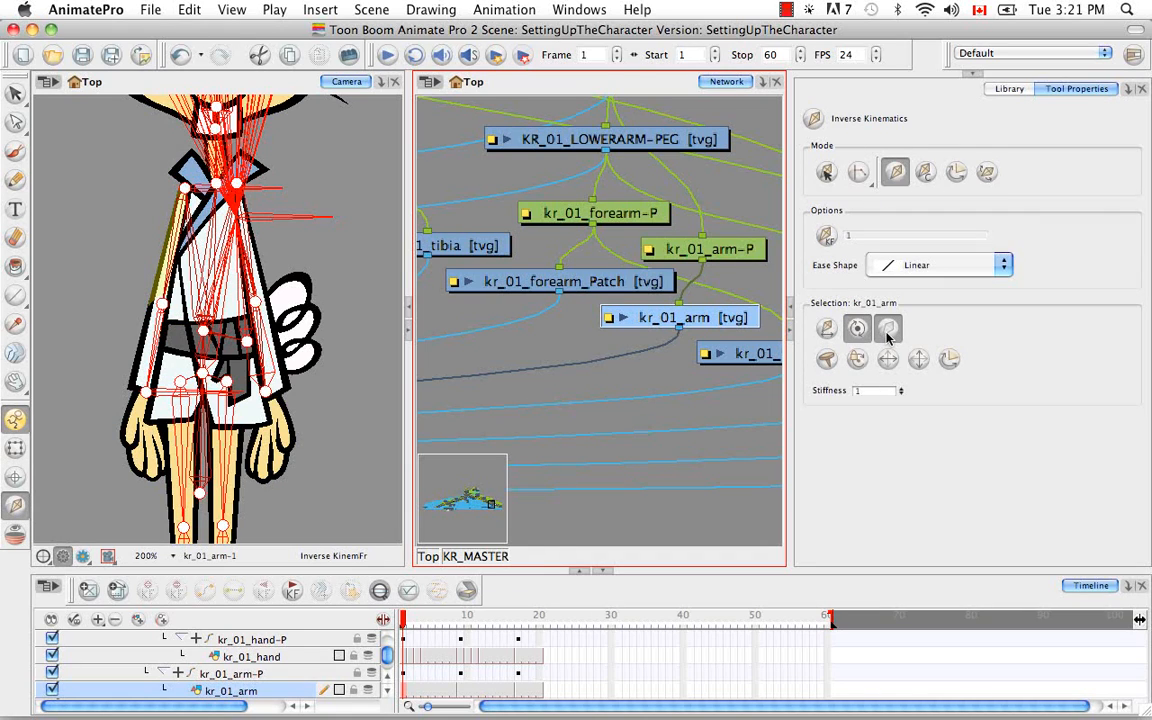
{"action": "left_click", "coordinate": [275, 673]}
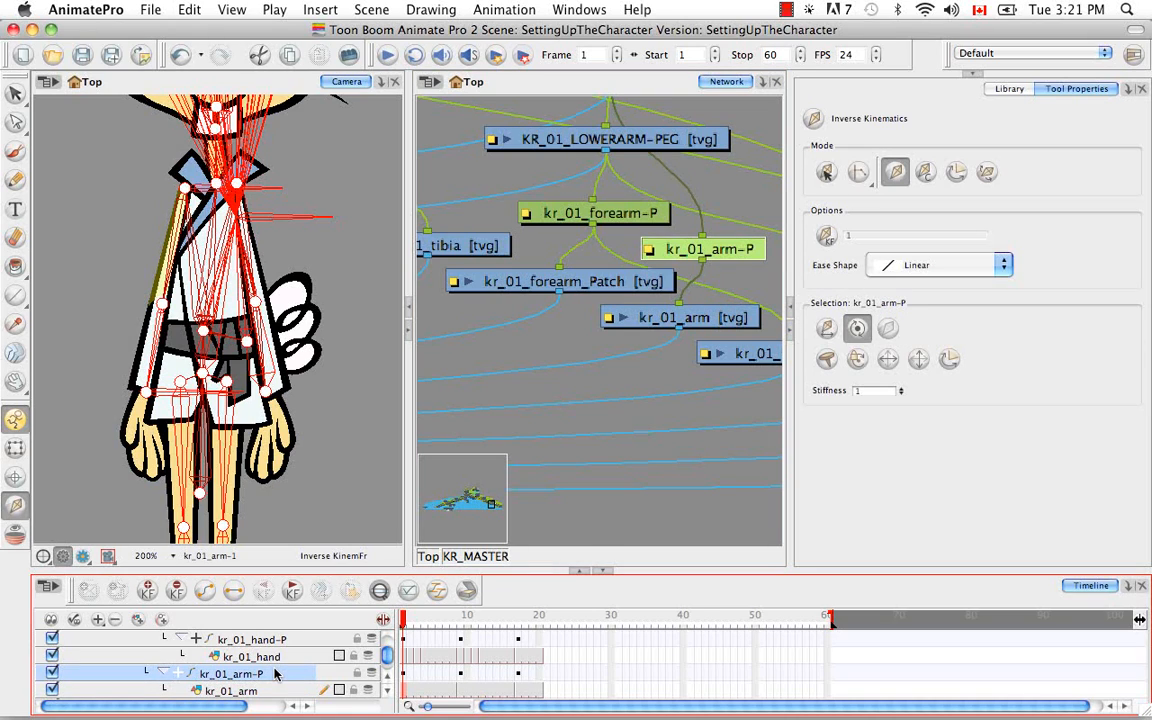
{"action": "left_click", "coordinate": [886, 332]}
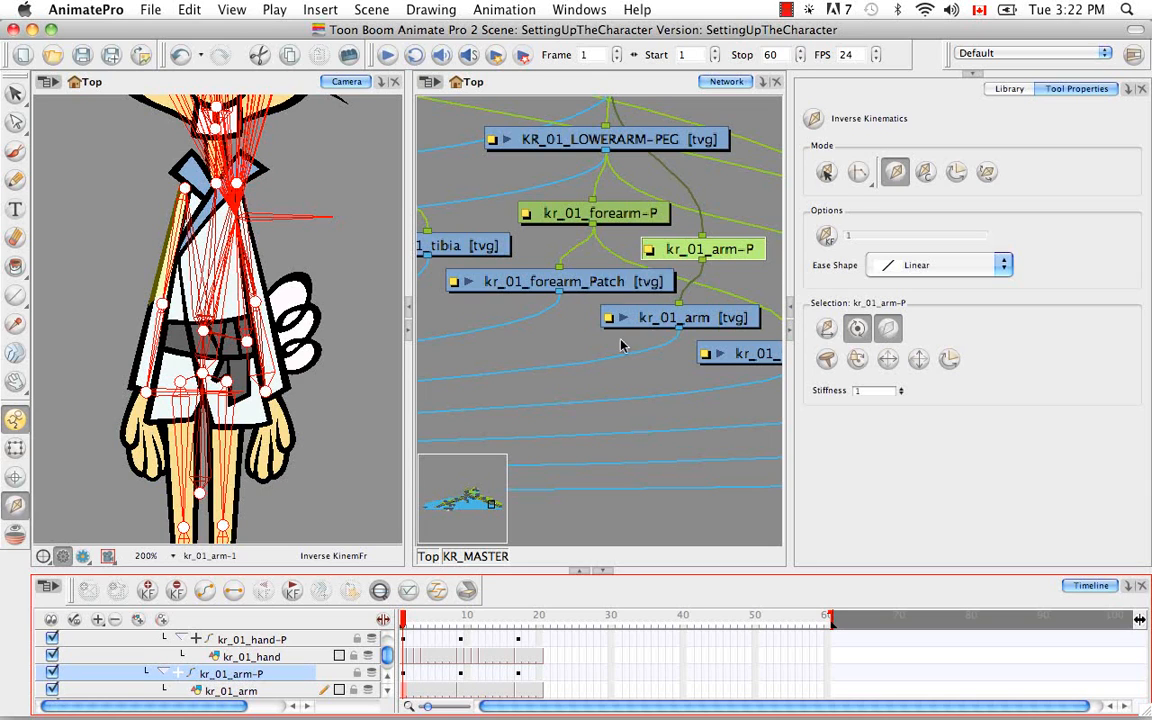
Select the parent KR_01_ARM-PEG of the kr_01_arm-P peg and locate it in the network
{"action": "key", "text": "b"}
{"action": "left_click", "coordinate": [622, 83]}
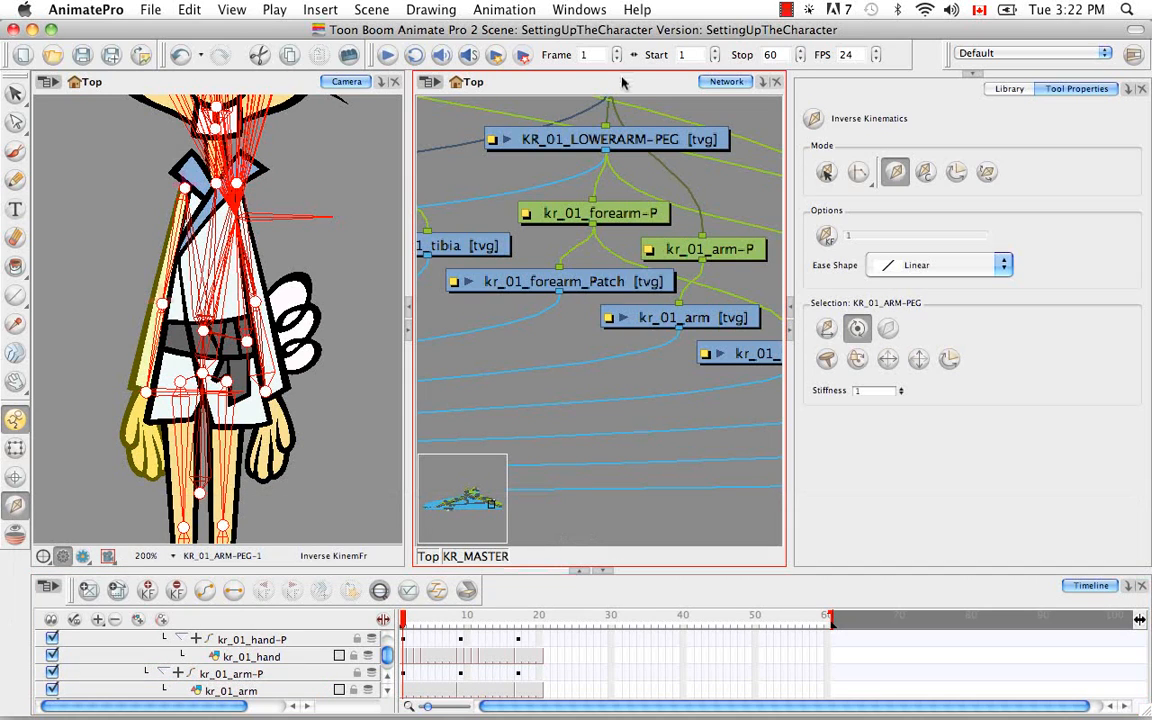
{"action": "key", "text": "o"}
{"action": "key", "text": "space"}
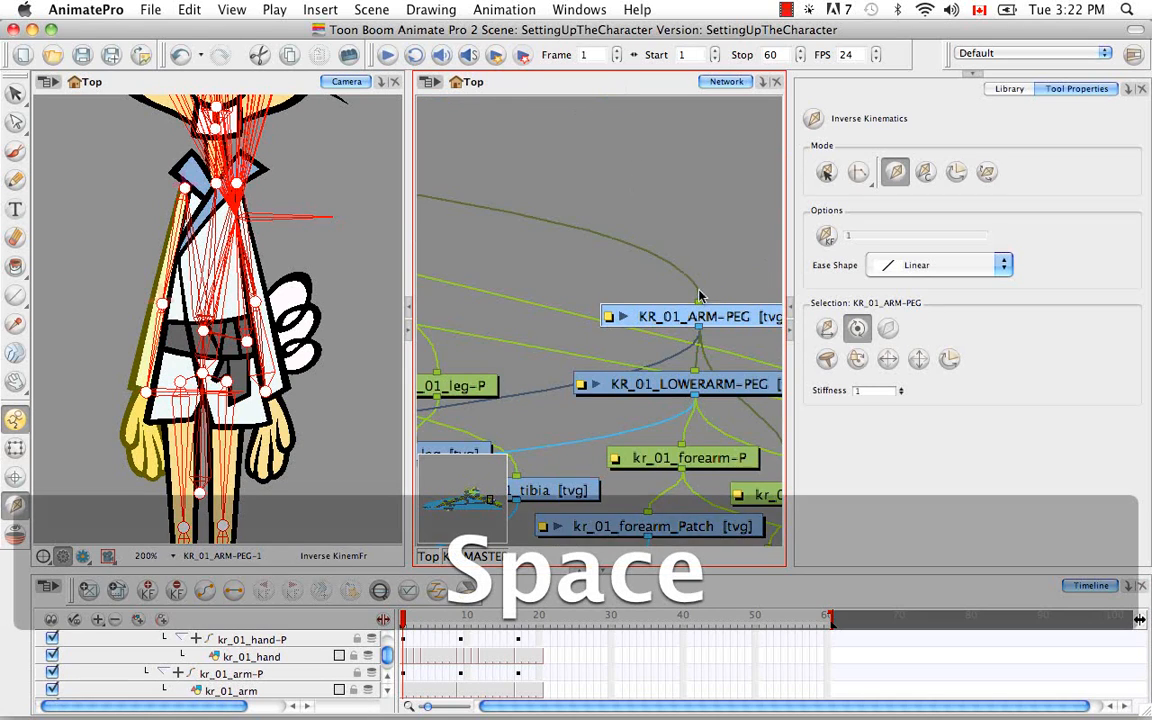
{"action": "left_click_drag", "start_coordinate": [699, 291], "coordinate": [555, 240]}
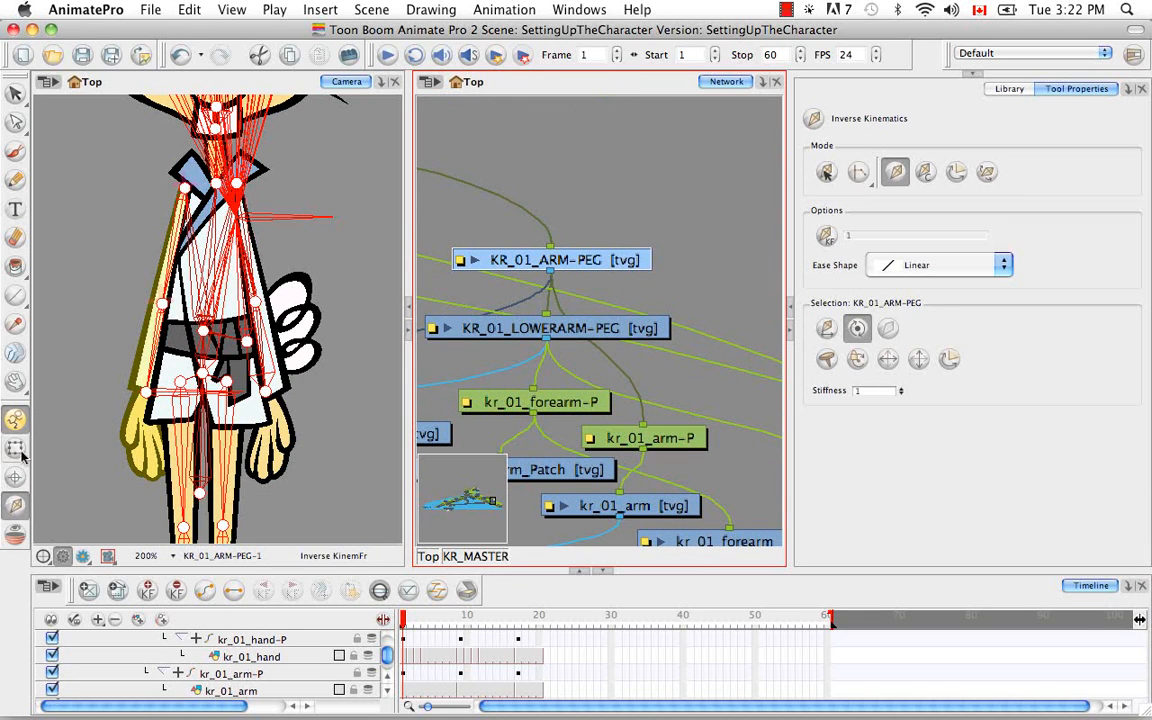
Select the kr_02_hand drawing on the other arm, locate it in the network and timeline, and exclude it from inverse kinematics
{"action": "left_click", "coordinate": [16, 449]}
{"action": "left_click", "coordinate": [262, 442]}
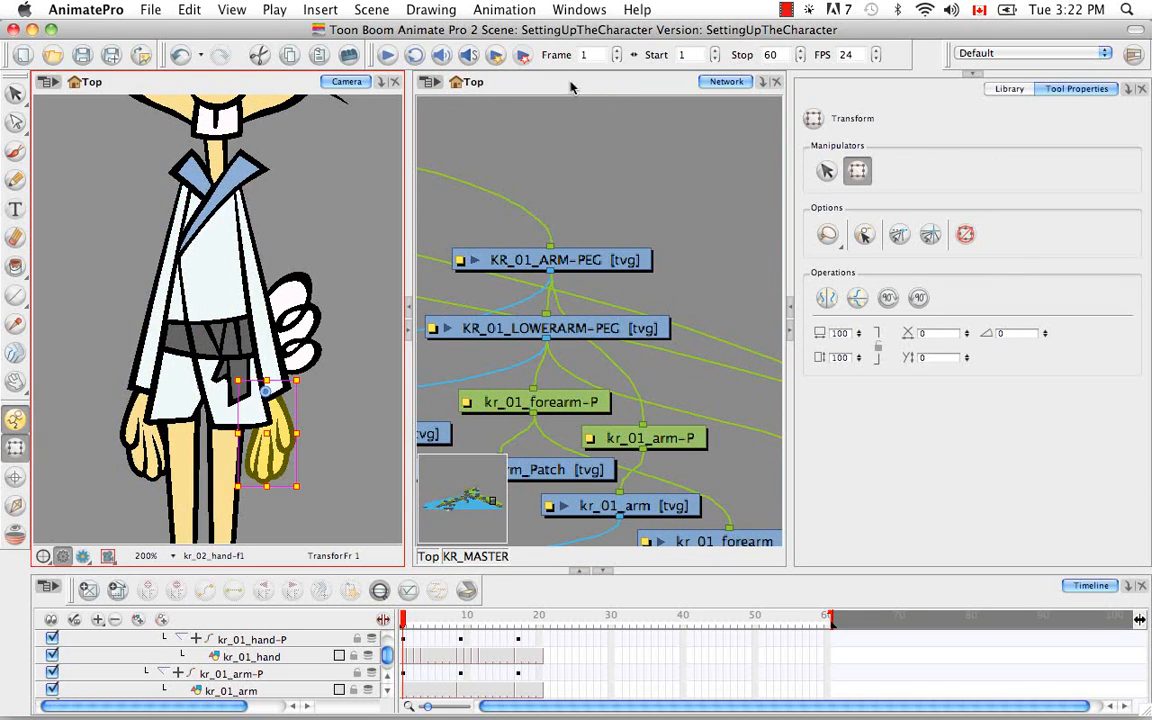
{"action": "key", "text": "o"}
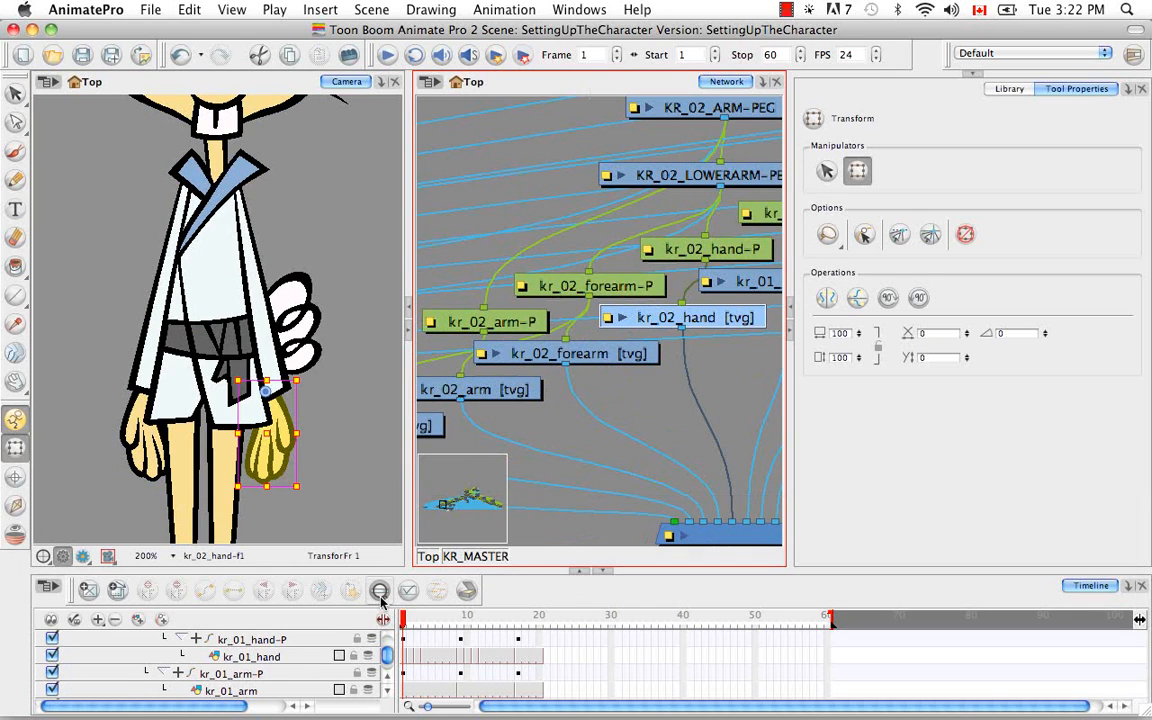
{"action": "left_click", "coordinate": [380, 590]}
{"action": "scroll", "coordinate": [387, 674], "scroll_direction": "up", "scroll_amount": 2}
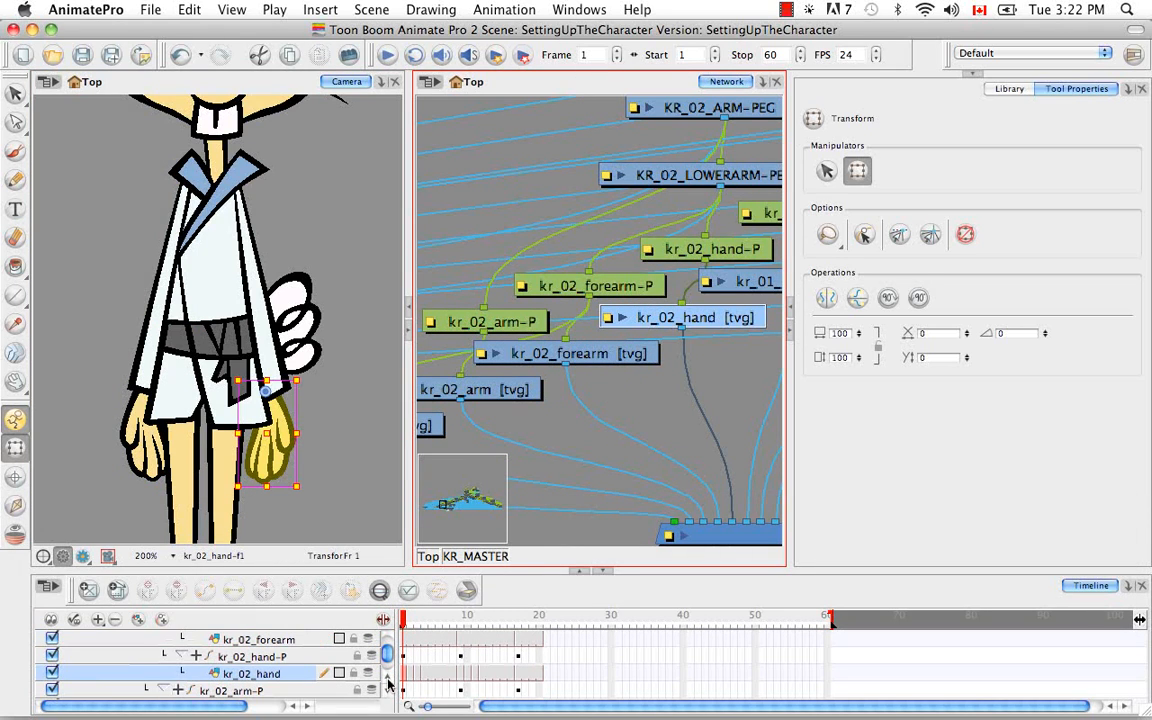
{"action": "left_click", "coordinate": [15, 505]}
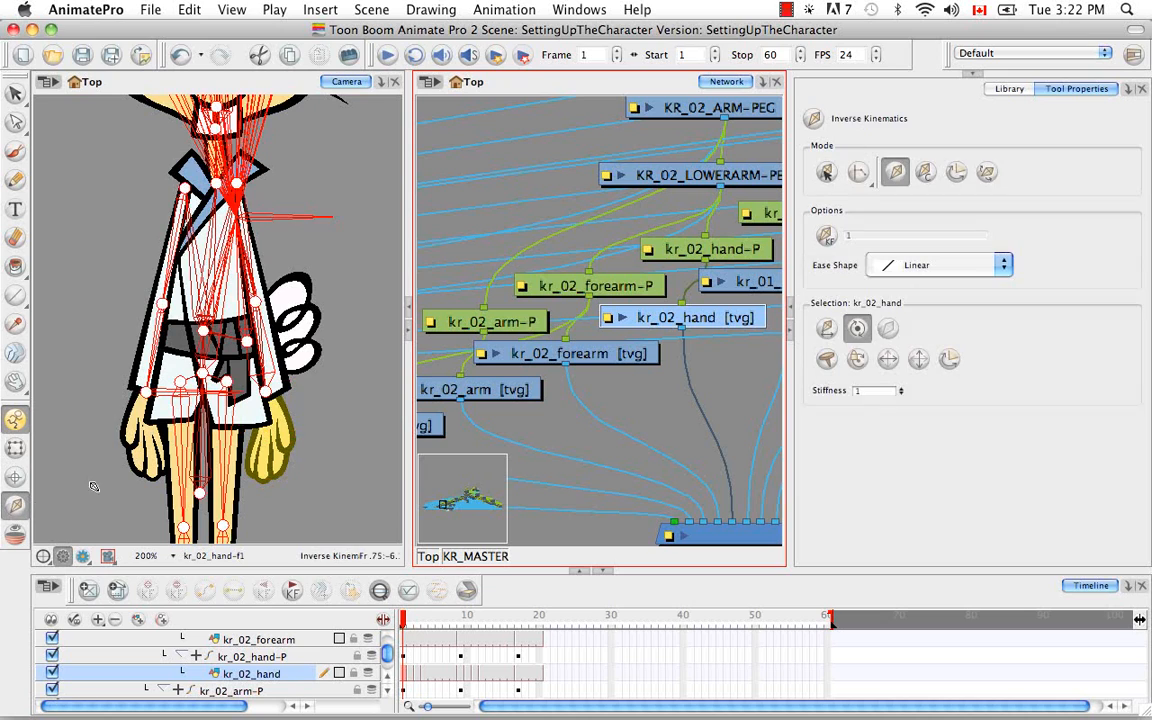
{"action": "left_click", "coordinate": [888, 328]}
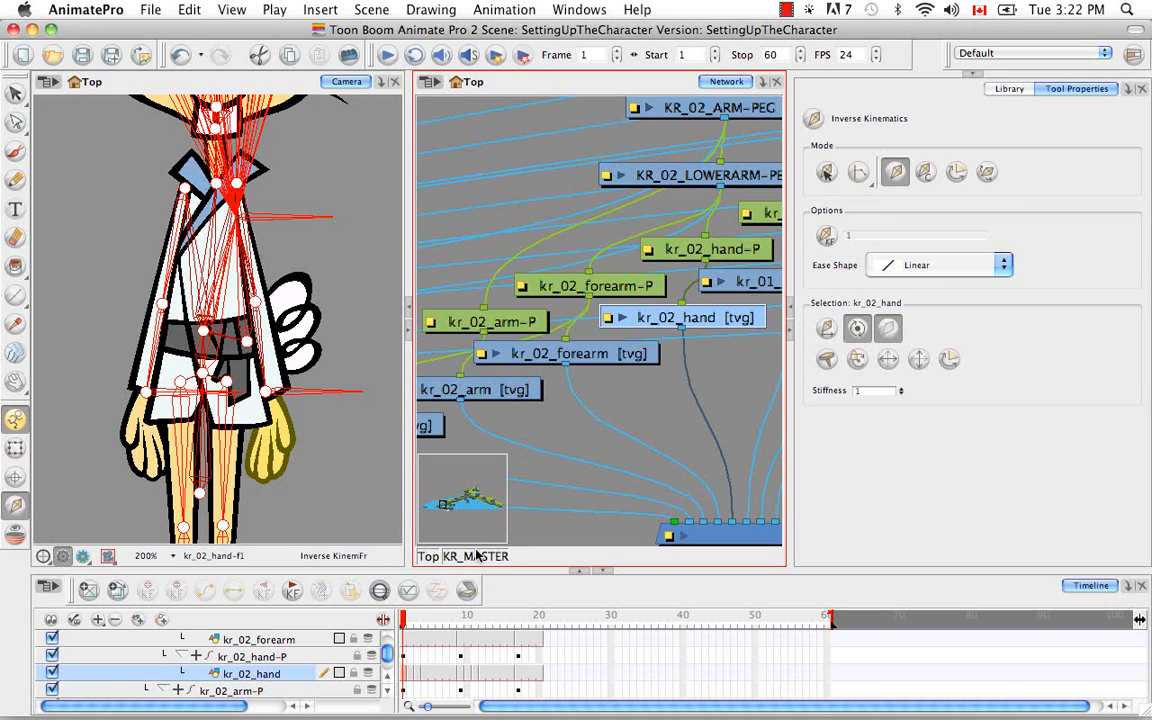
Exclude the kr_02_forearm and kr_02_forearm_Patch drawings from inverse kinematics
{"action": "left_click", "coordinate": [299, 640]}
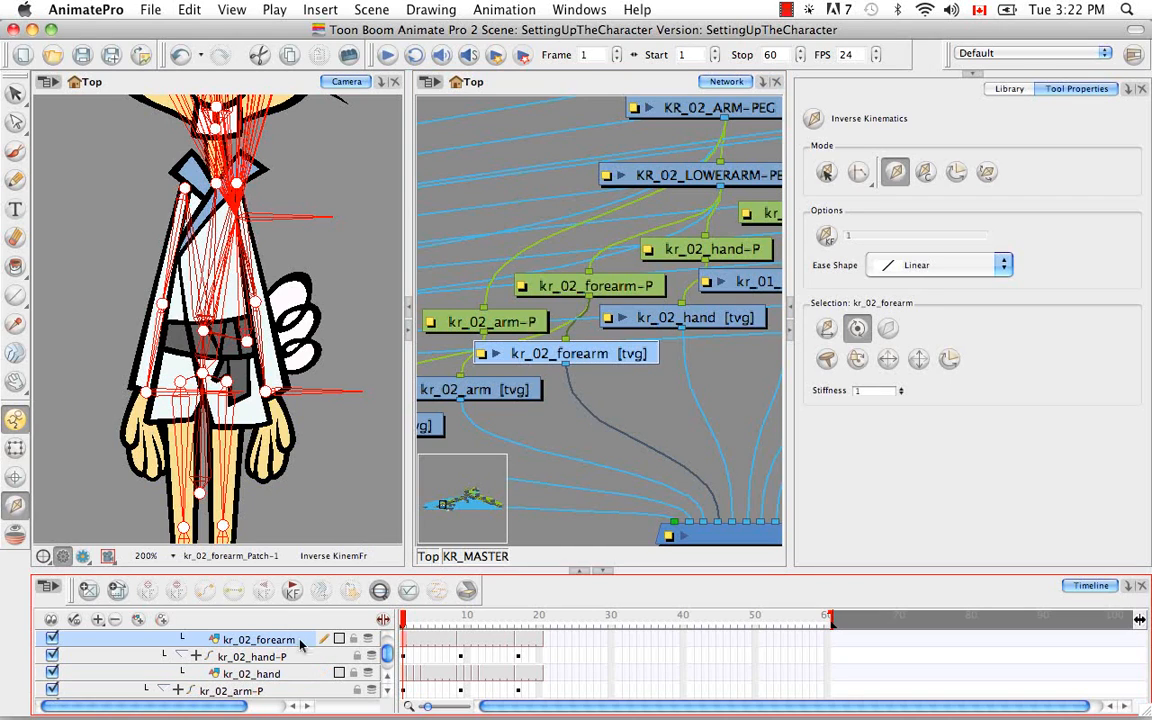
{"action": "left_click", "coordinate": [385, 680]}
{"action": "left_click", "coordinate": [387, 680]}
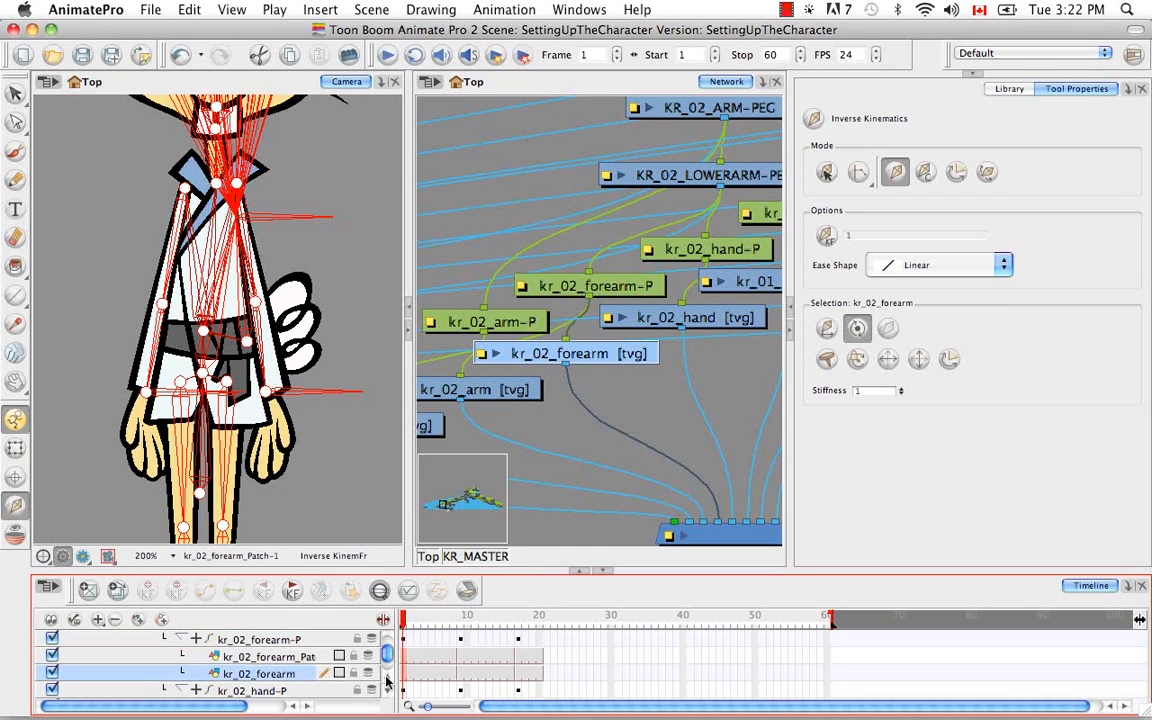
{"action": "left_click", "coordinate": [890, 328]}
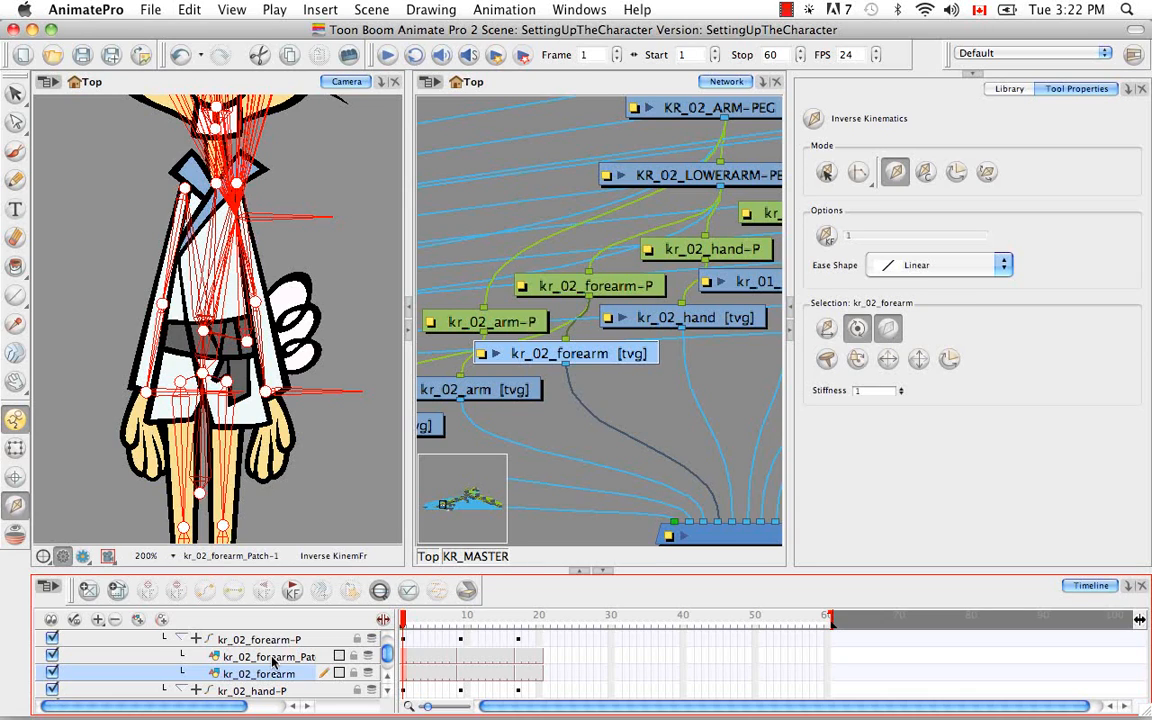
{"action": "left_click", "coordinate": [890, 328]}
{"action": "left_click", "coordinate": [890, 329]}
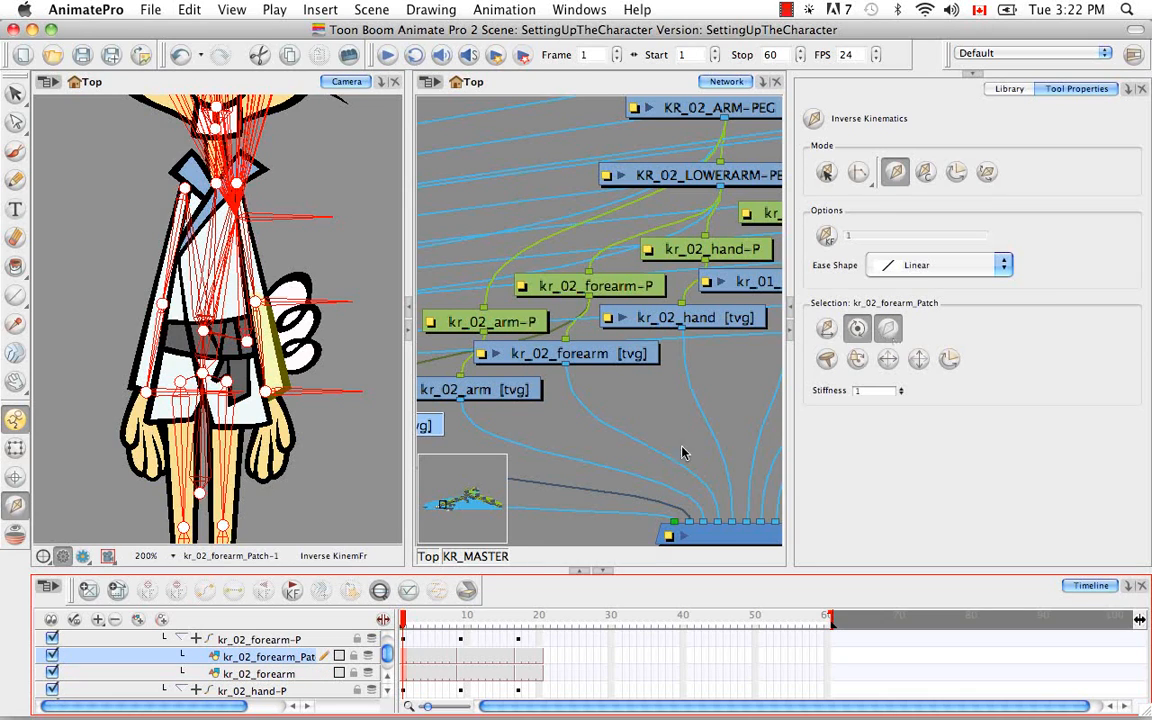
Exclude the kr_02_forearm-P peg from inverse kinematics, and select its parent KR_02_LOWERARM-PEG in the network
{"action": "left_click", "coordinate": [281, 644]}
{"action": "left_click", "coordinate": [888, 329]}
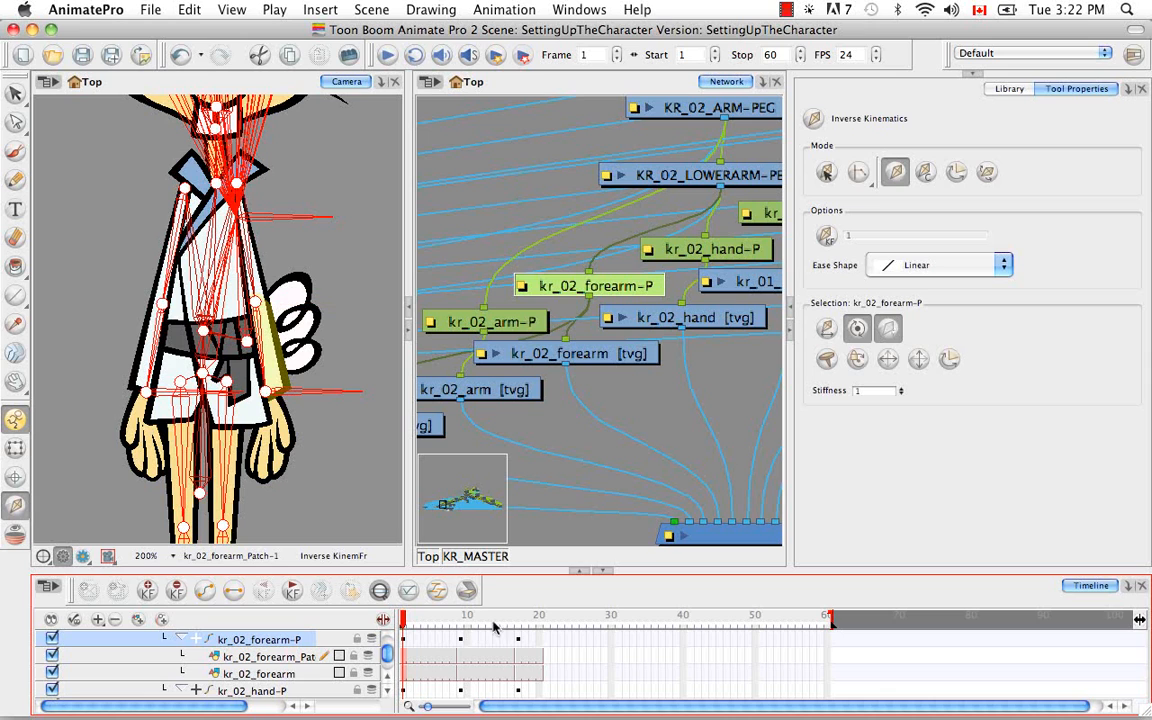
{"action": "scroll", "coordinate": [389, 679], "scroll_direction": "up", "scroll_amount": 2}
{"action": "left_click", "coordinate": [256, 656]}
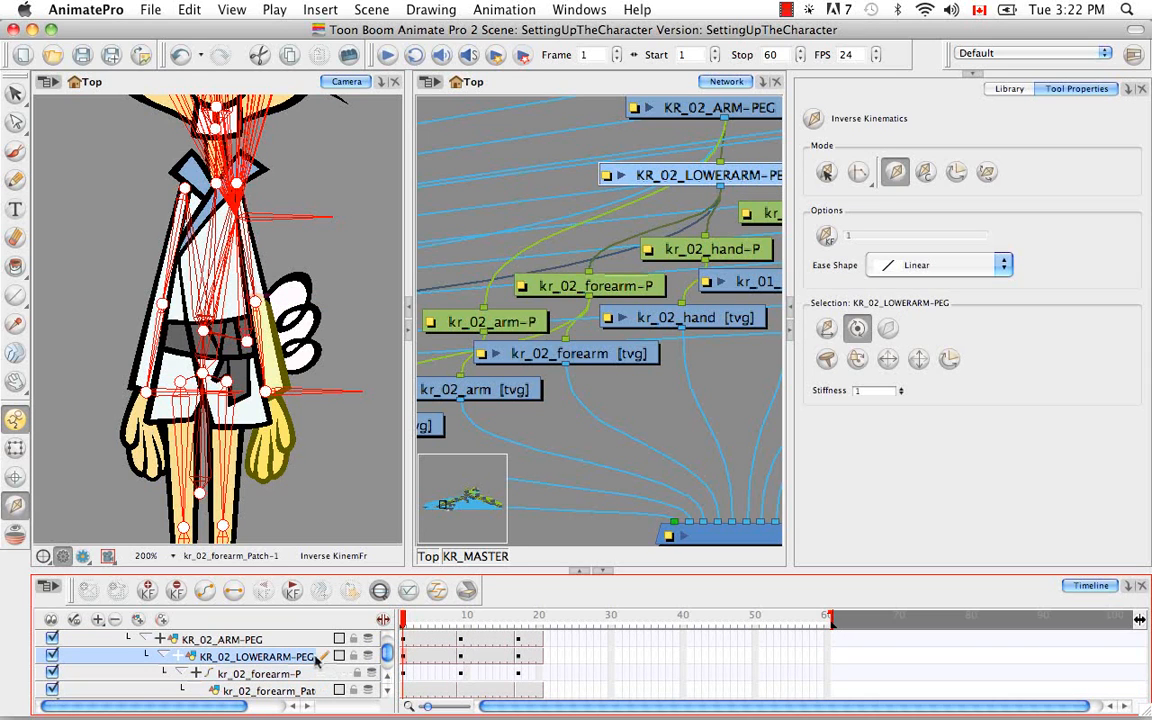
{"action": "key", "text": "space"}
{"action": "left_click_drag", "start_coordinate": [709, 335], "coordinate": [566, 453]}
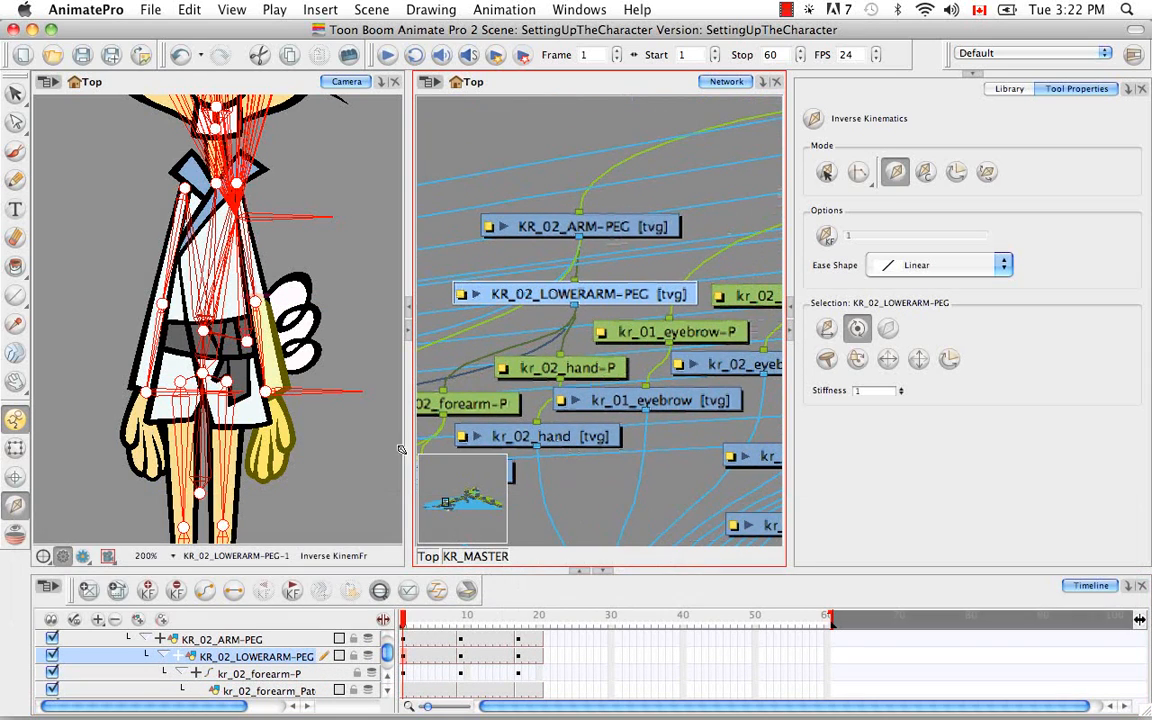
Select the kr_02_arm drawing on the character and locate it in the network and the timeline
{"action": "scroll", "coordinate": [388, 680], "scroll_direction": "up", "scroll_amount": 1}
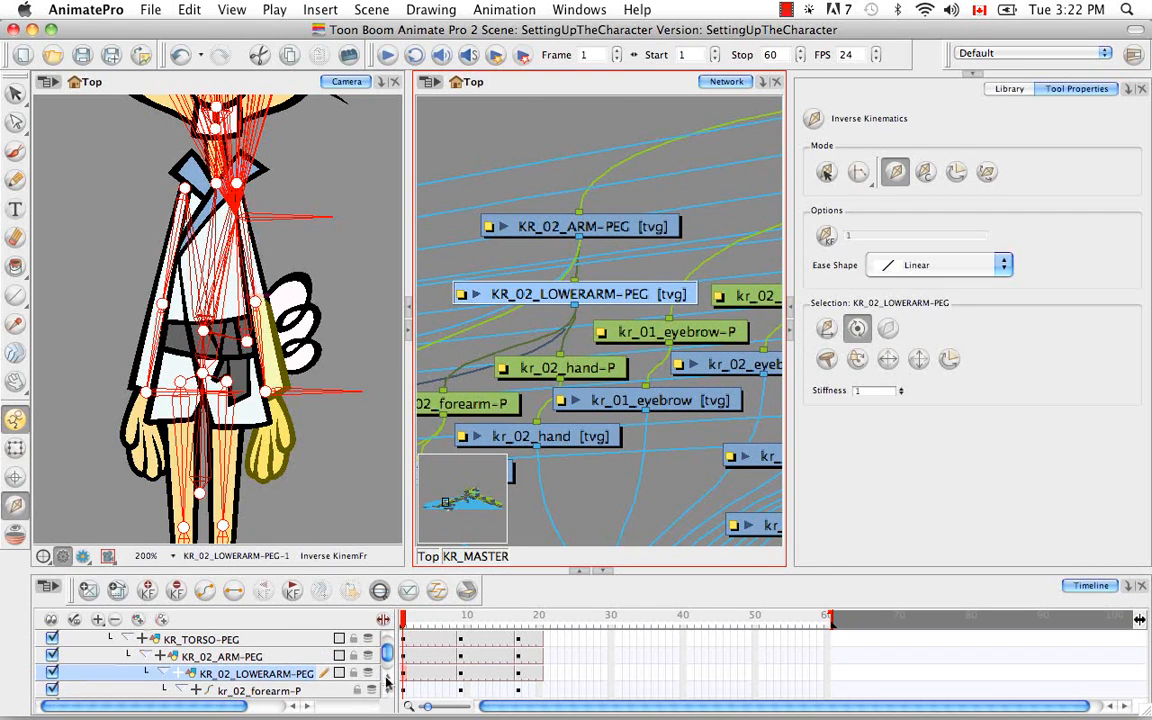
{"action": "left_click", "coordinate": [15, 447]}
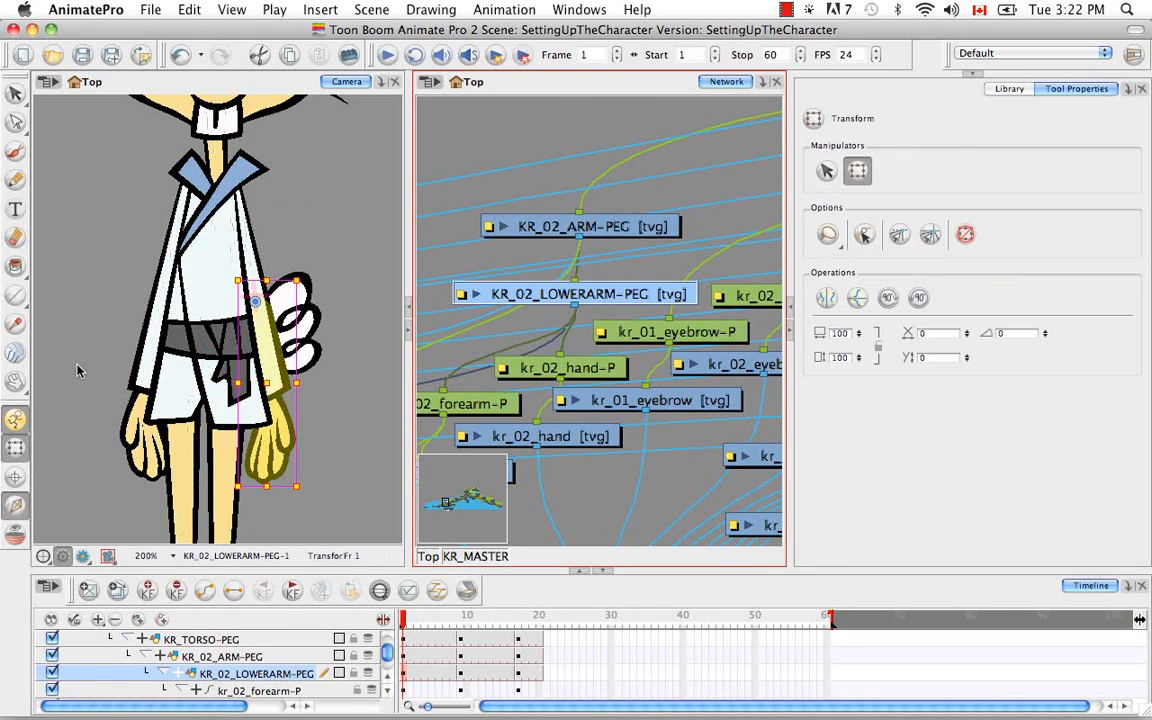
{"action": "left_click", "coordinate": [225, 225]}
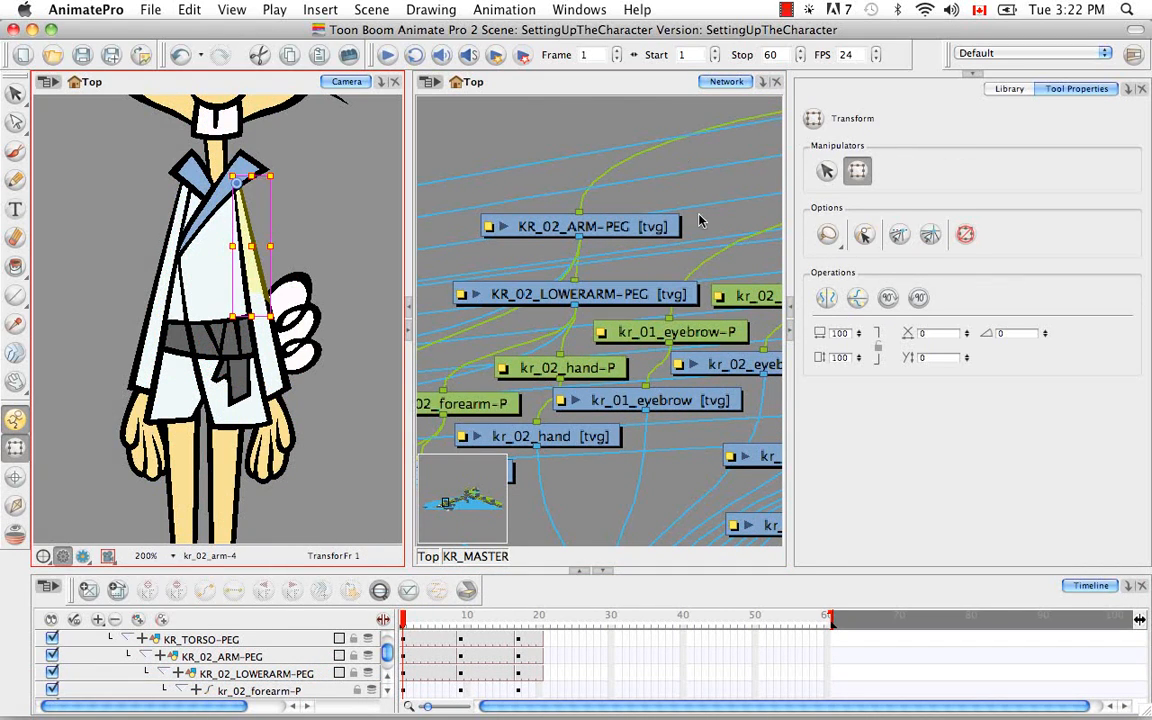
{"action": "left_click", "coordinate": [646, 93]}
{"action": "key", "text": "o"}
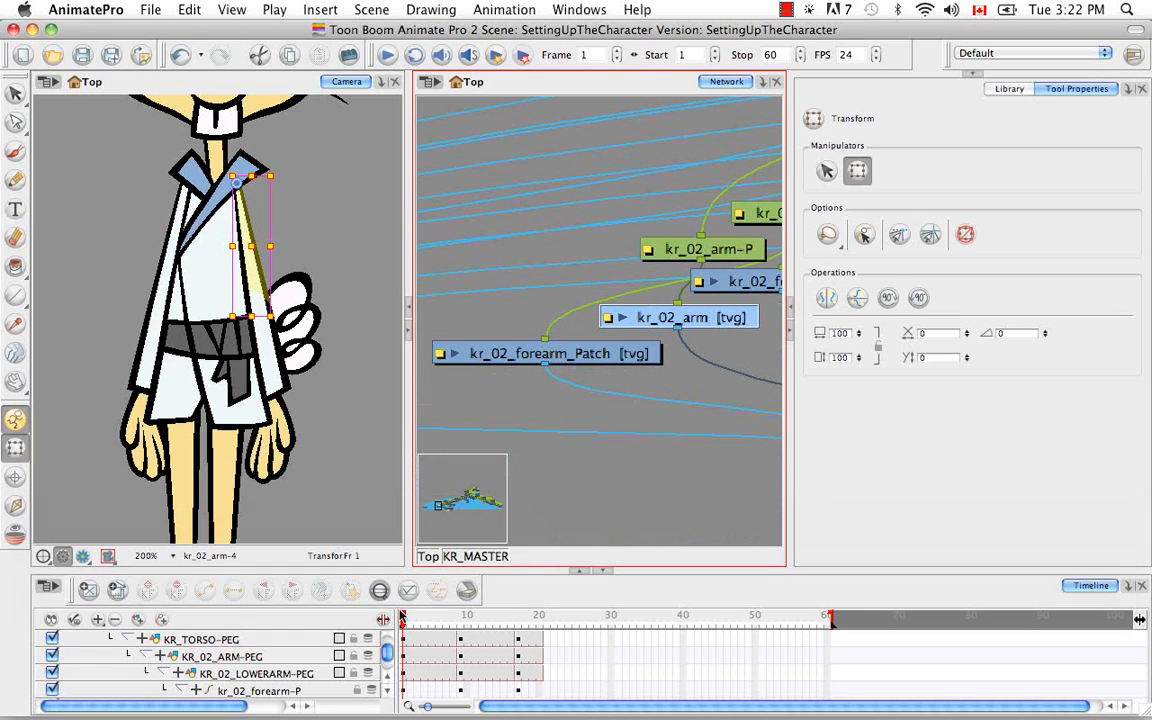
{"action": "left_click", "coordinate": [380, 591]}
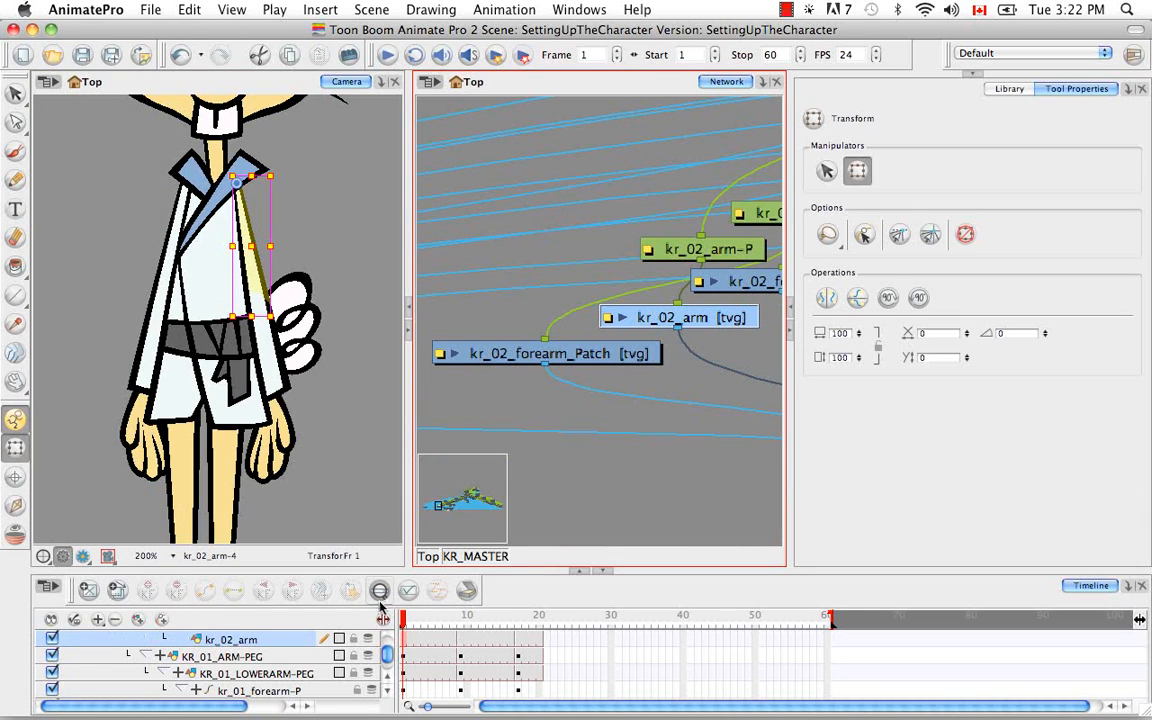
{"action": "left_click", "coordinate": [388, 679]}
{"action": "left_click", "coordinate": [388, 679]}
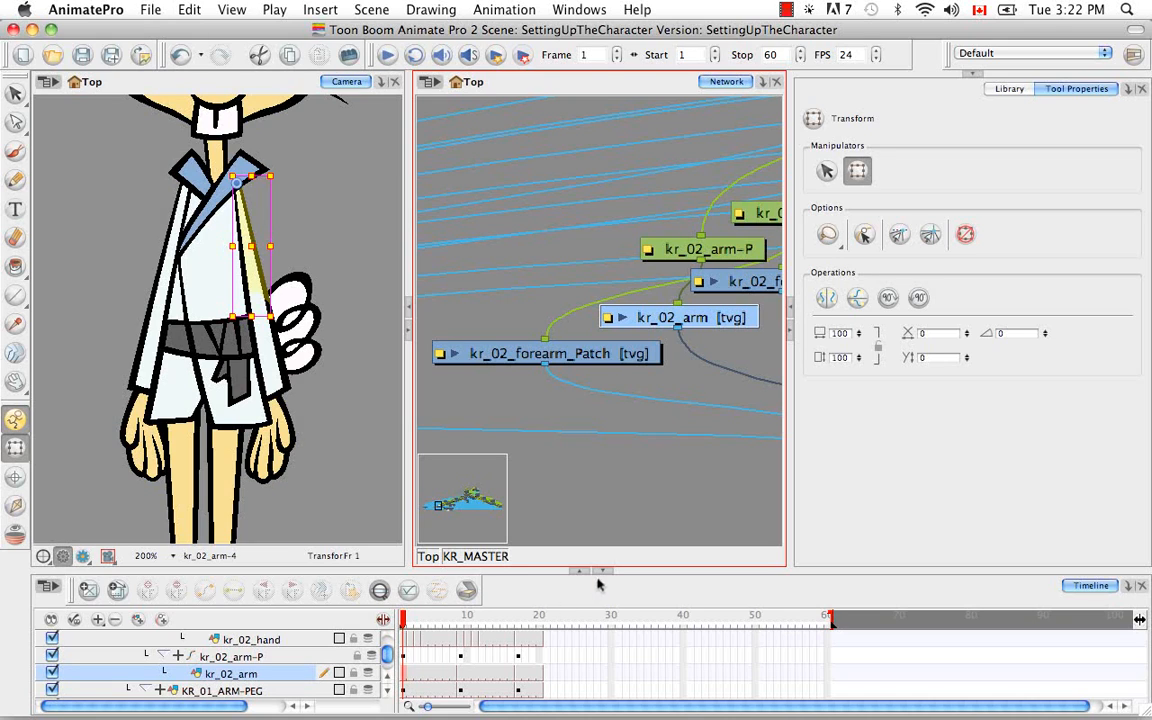
Exclude the kr_02_arm drawing and its parent kr_02_arm-P peg from inverse kinematics
{"action": "left_click", "coordinate": [15, 505]}
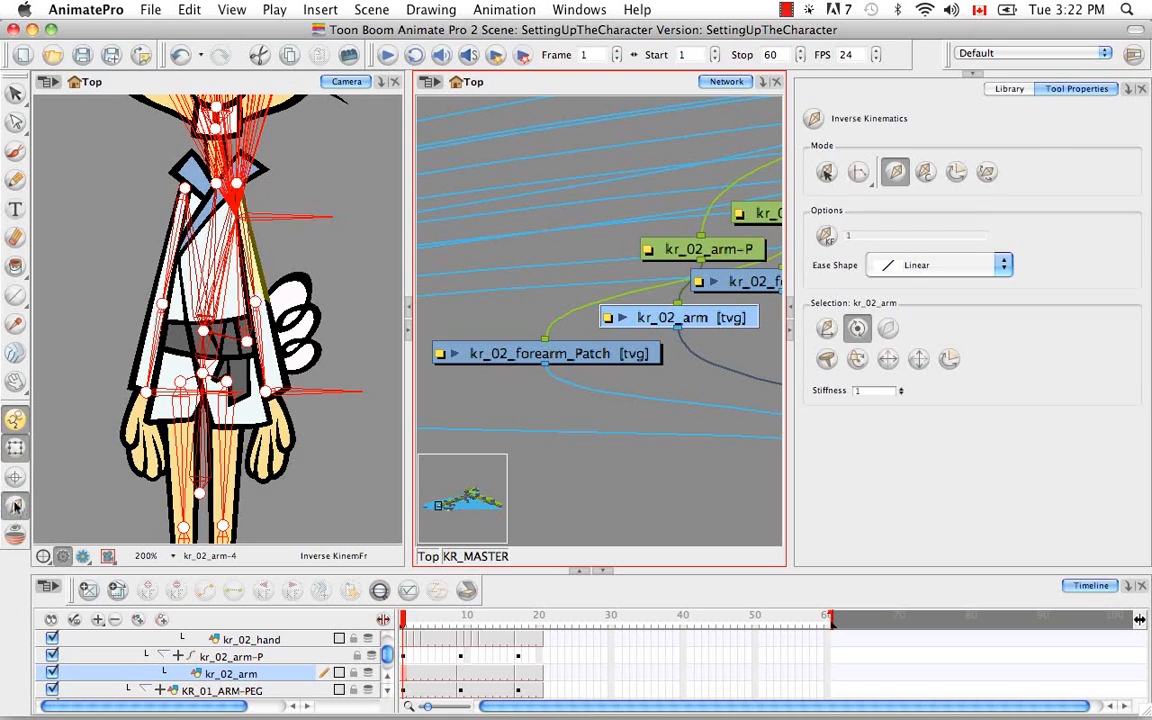
{"action": "left_click", "coordinate": [890, 329]}
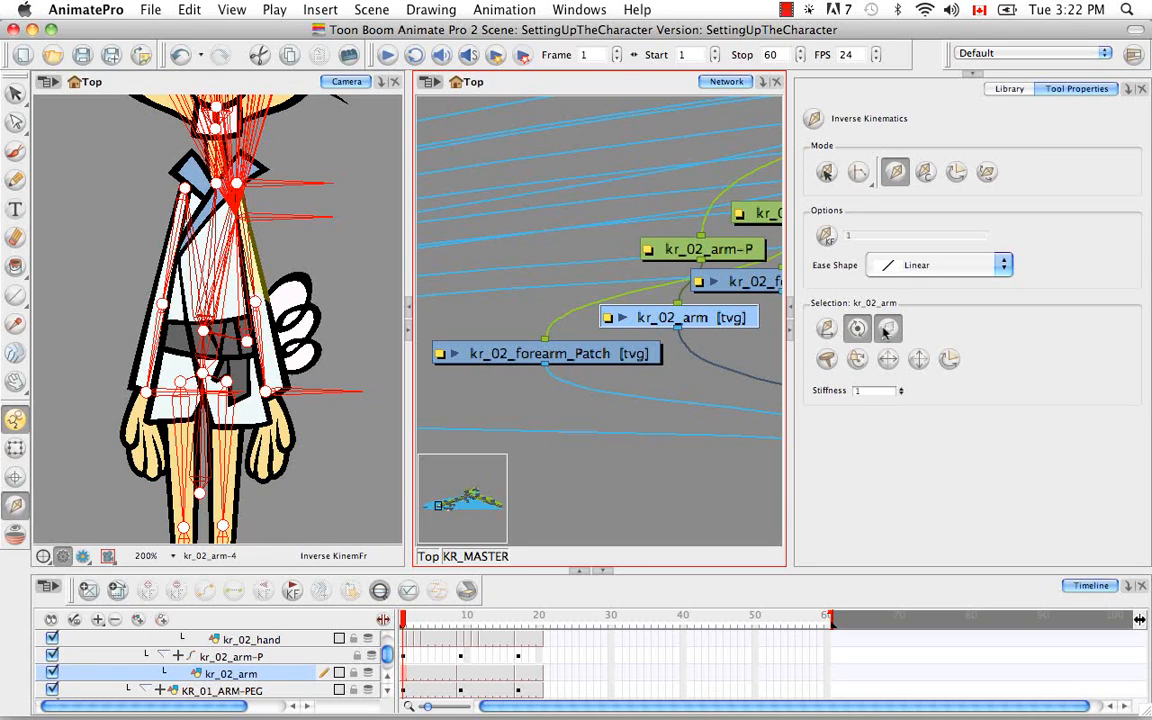
{"action": "key", "text": "b"}
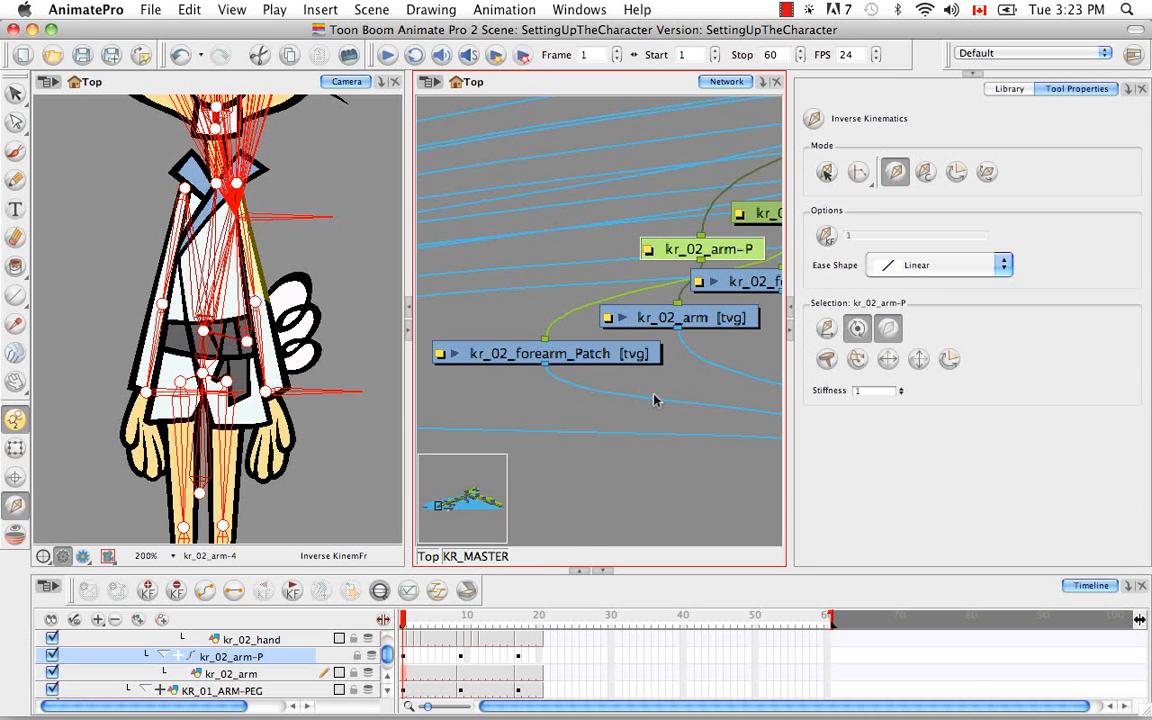
Select KR_02_ARM-PEG, the parent of the kr_02_arm-P peg, and locate it in the network
{"action": "key", "text": "b"}
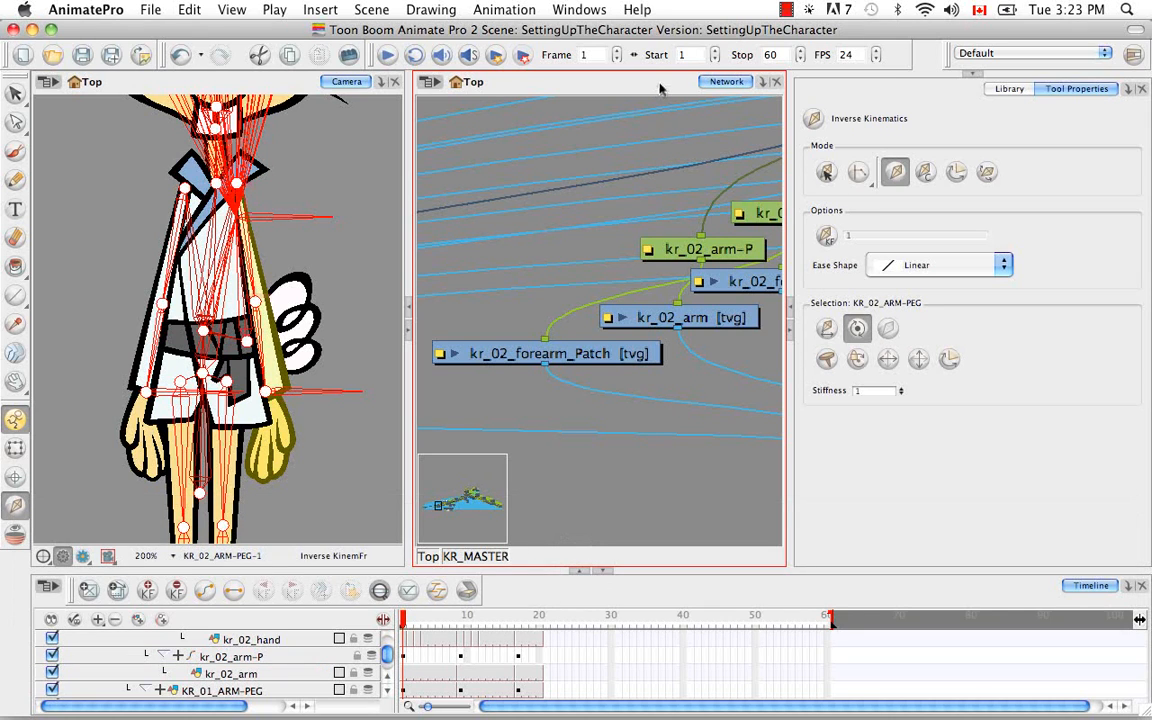
{"action": "key", "text": "o"}
{"action": "key", "text": "space"}
{"action": "left_click_drag", "start_coordinate": [700, 302], "coordinate": [592, 235]}
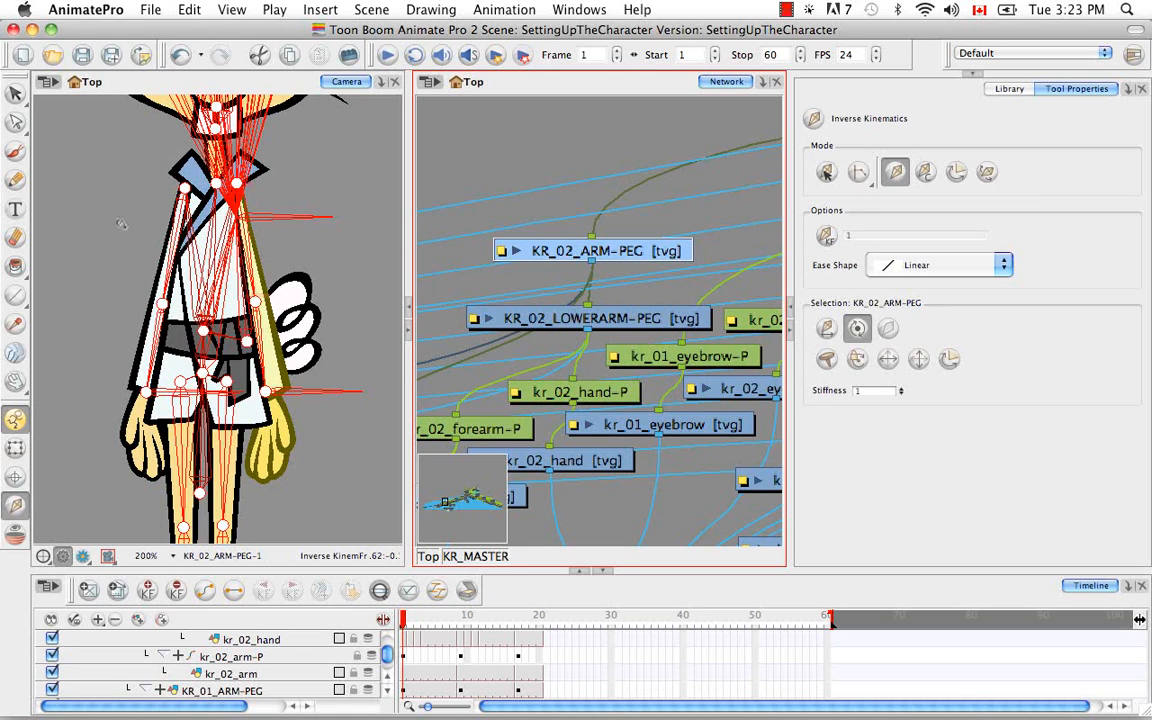
Select the kr_01_eyebrow drawing on the rabbit's face and locate it in the network
{"action": "key", "text": "space"}
{"action": "left_click_drag", "start_coordinate": [120, 224], "coordinate": [297, 413]}
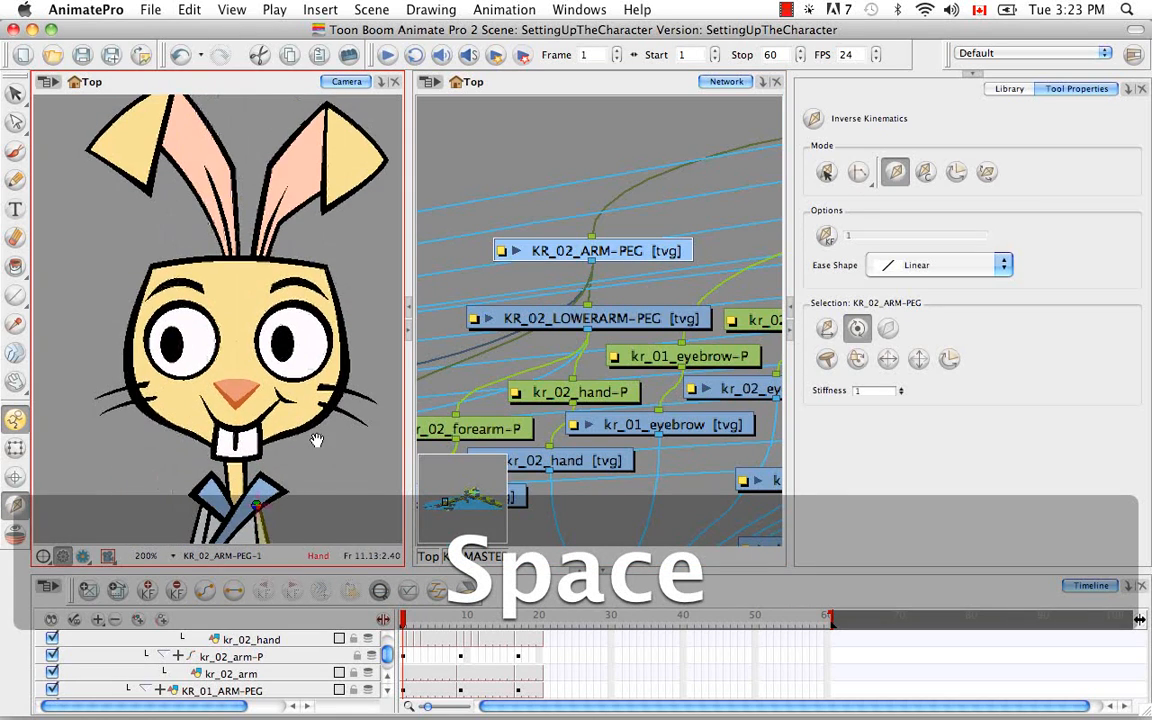
{"action": "key", "text": "space"}
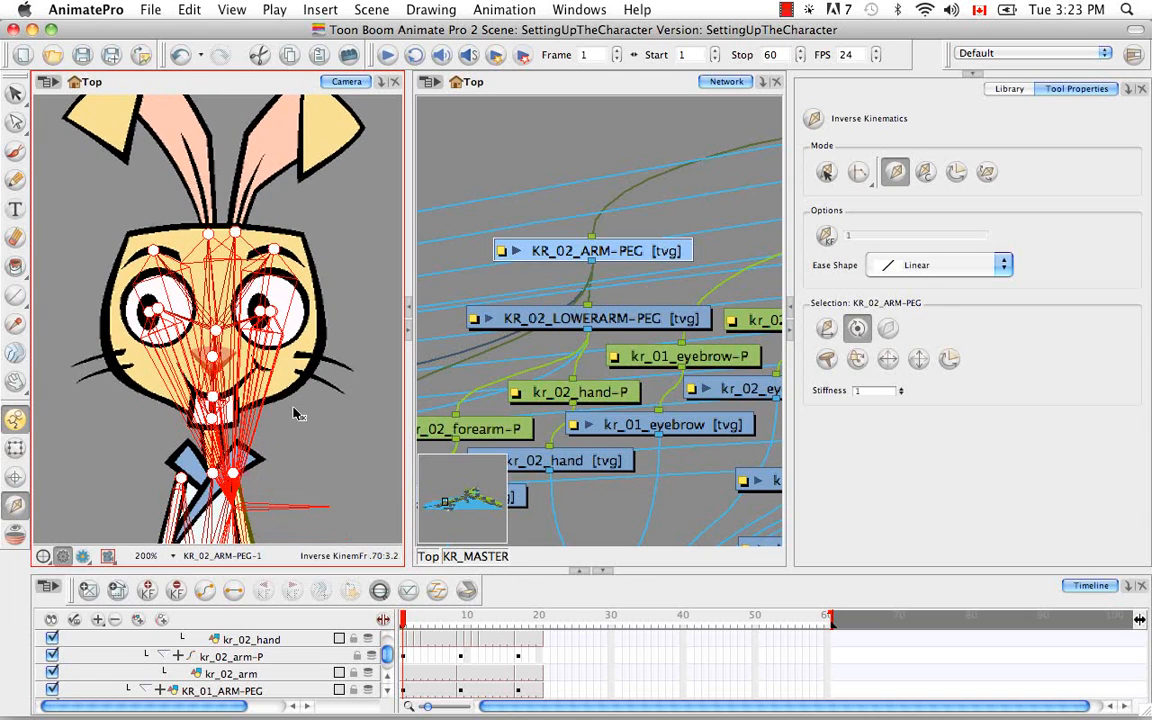
{"action": "left_click", "coordinate": [15, 448]}
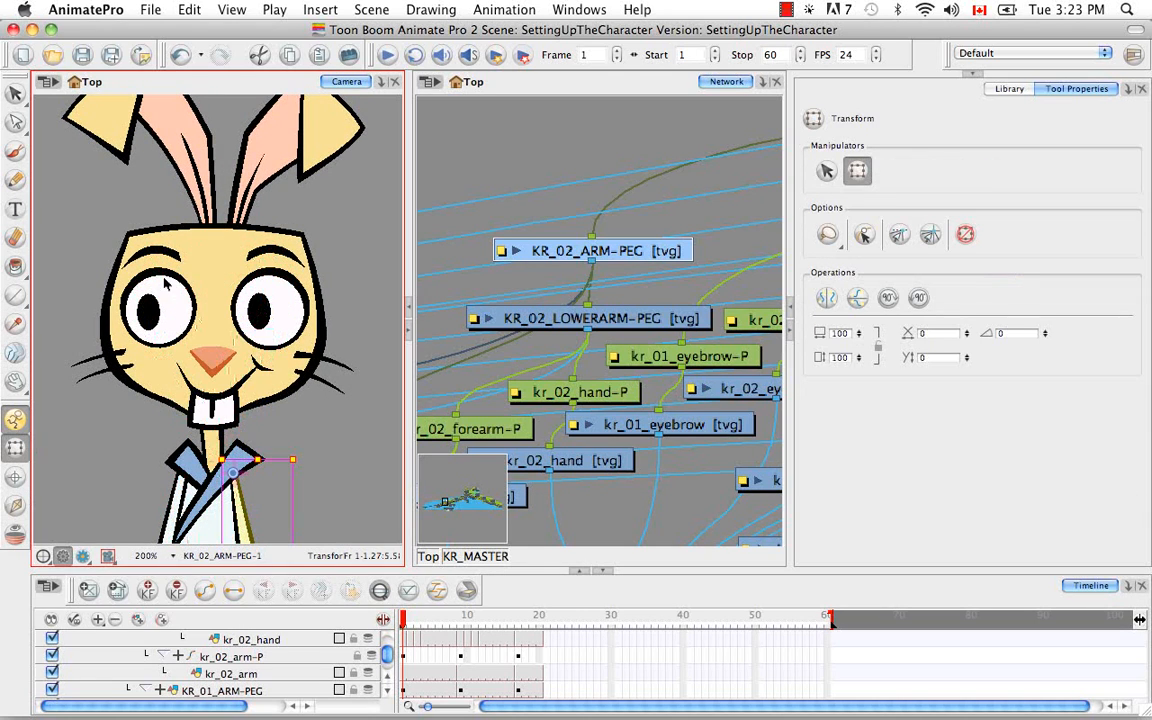
{"action": "left_click", "coordinate": [166, 255]}
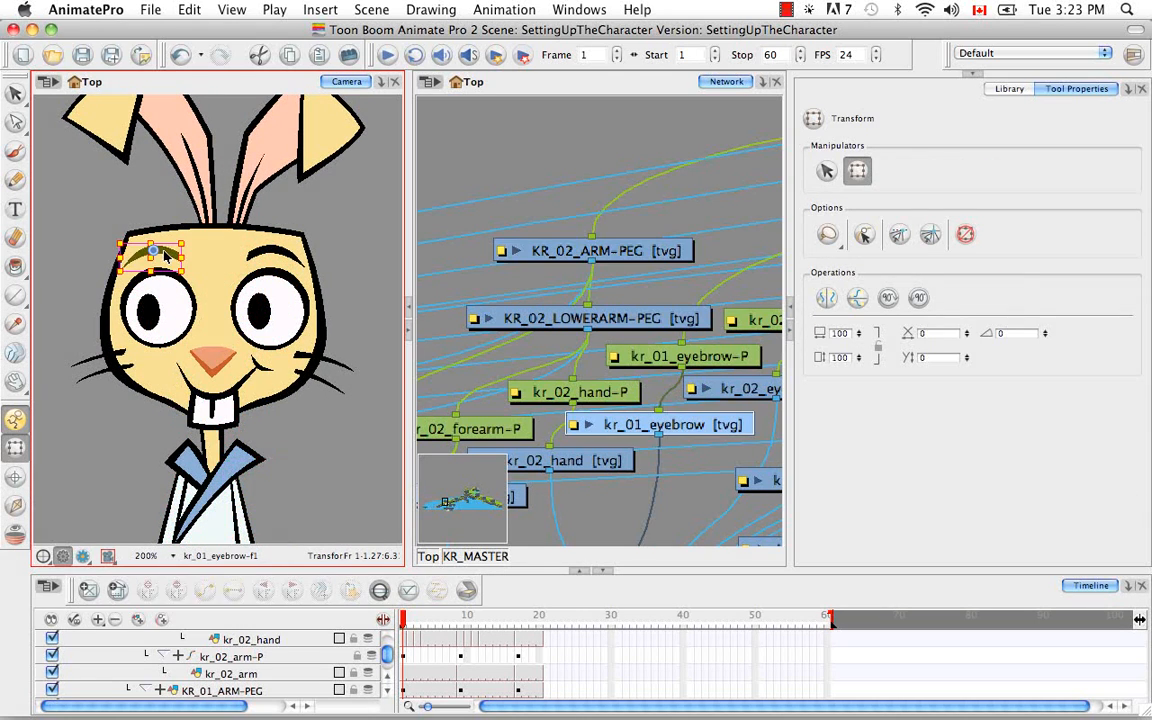
{"action": "left_click", "coordinate": [575, 88]}
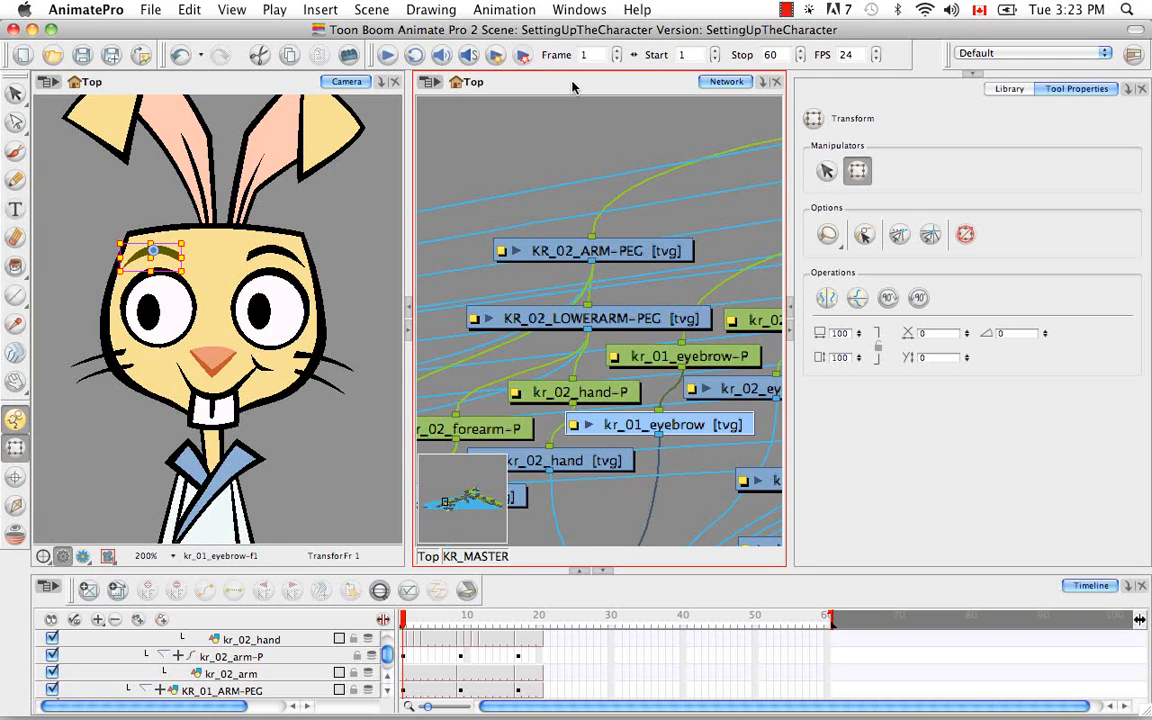
{"action": "key", "text": "o"}
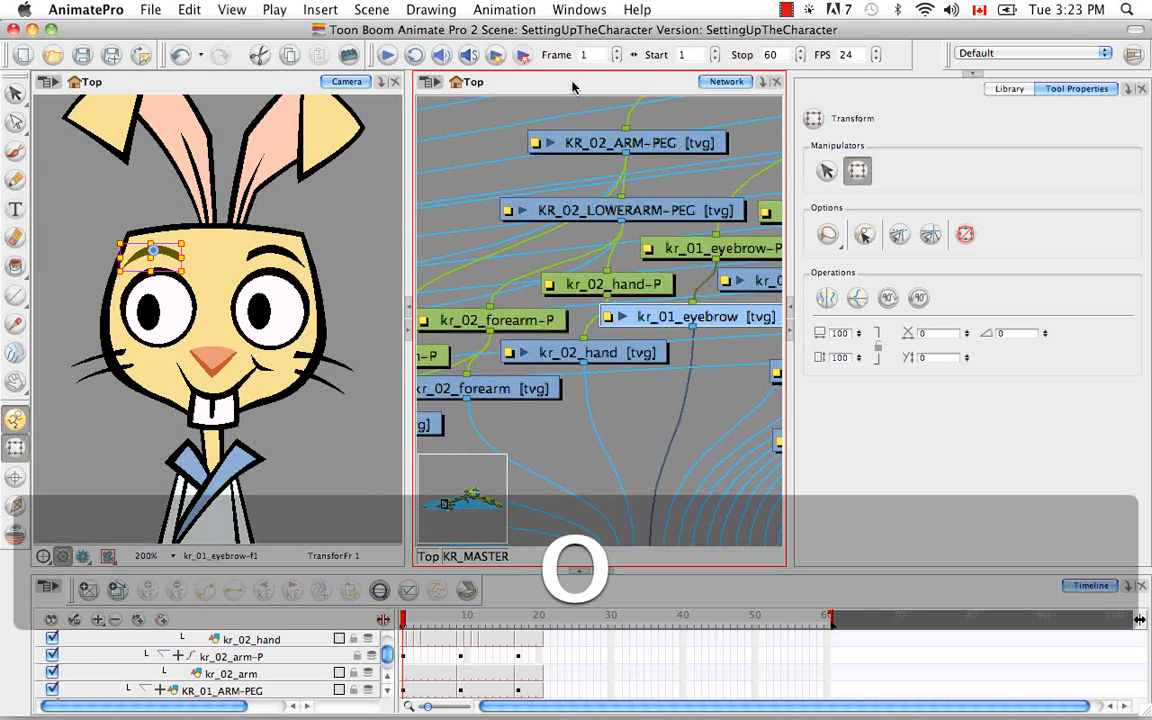
{"action": "left_click_drag", "start_coordinate": [650, 295], "coordinate": [567, 335]}
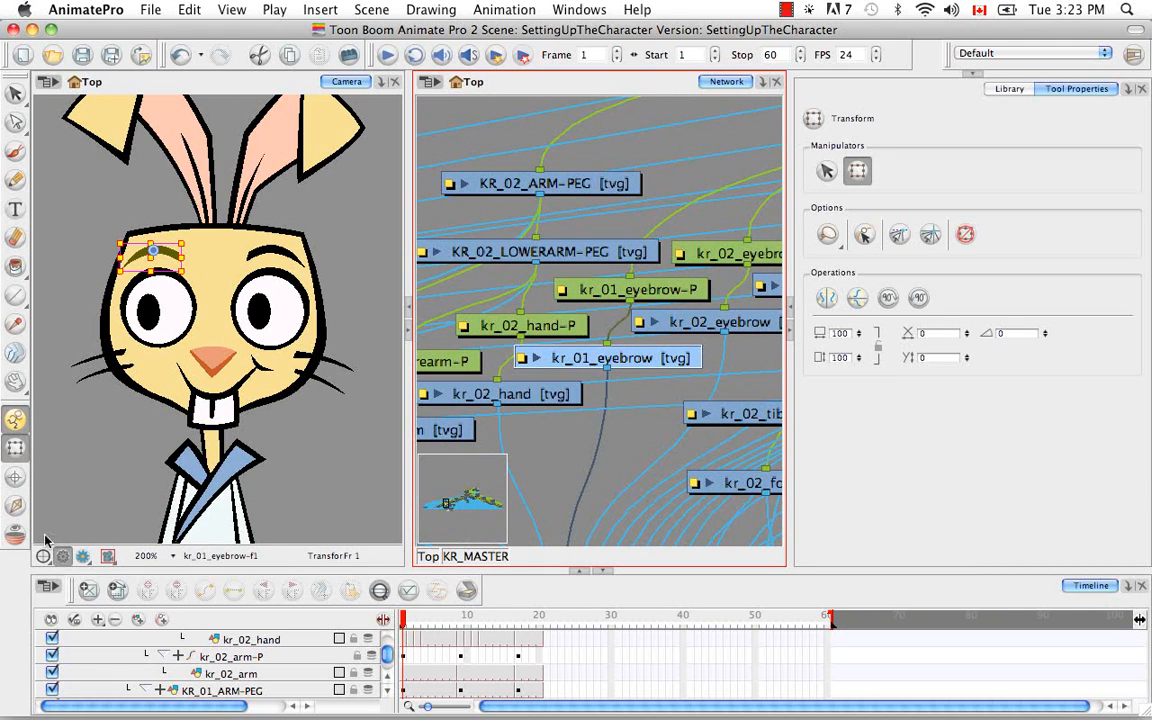
Locate kr_01_eyebrow in the timeline and exclude its parent kr_01_eyebrow-P peg from inverse kinematics
{"action": "left_click", "coordinate": [22, 506]}
{"action": "left_click", "coordinate": [380, 594]}
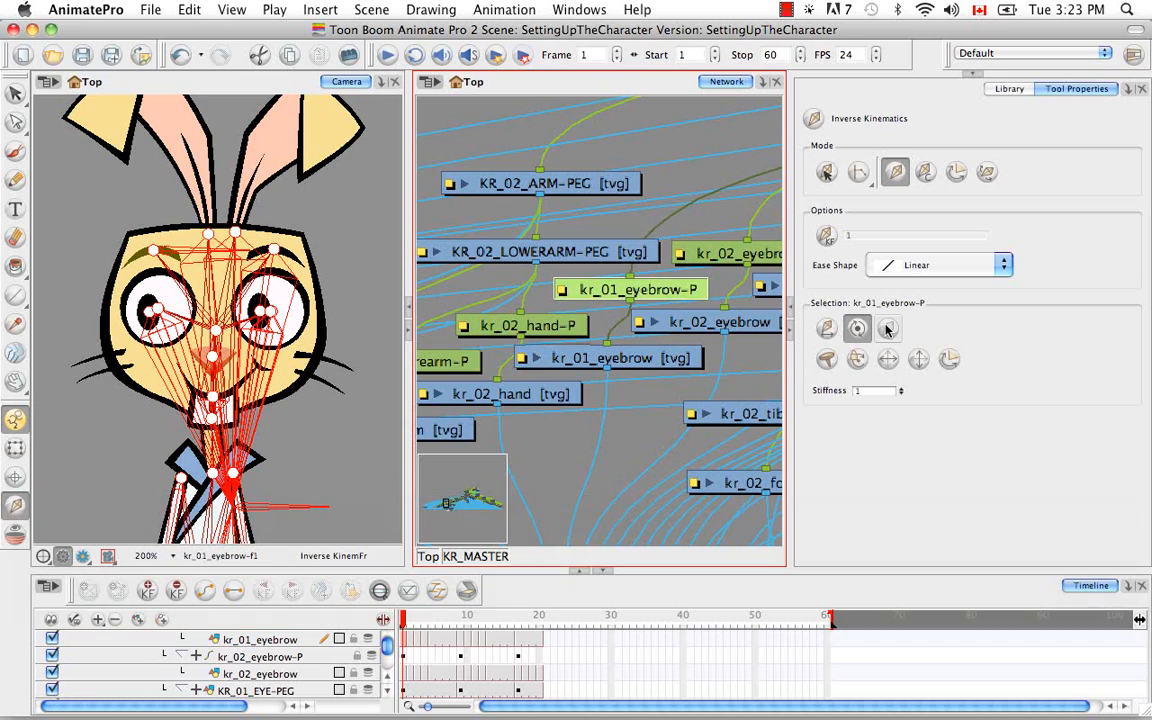
{"action": "left_click", "coordinate": [887, 330]}
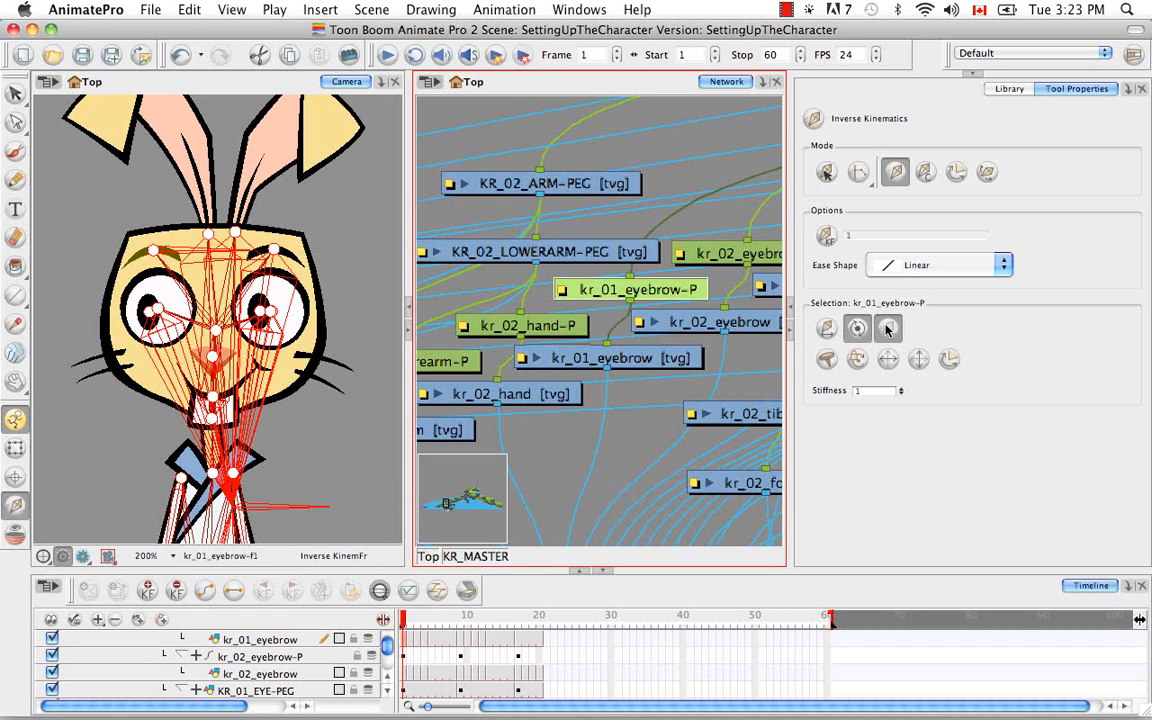
Exclude the kr_02_eyebrow drawing and its parent kr_02_eyebrow-P peg from inverse kinematics
{"action": "left_click", "coordinate": [285, 676]}
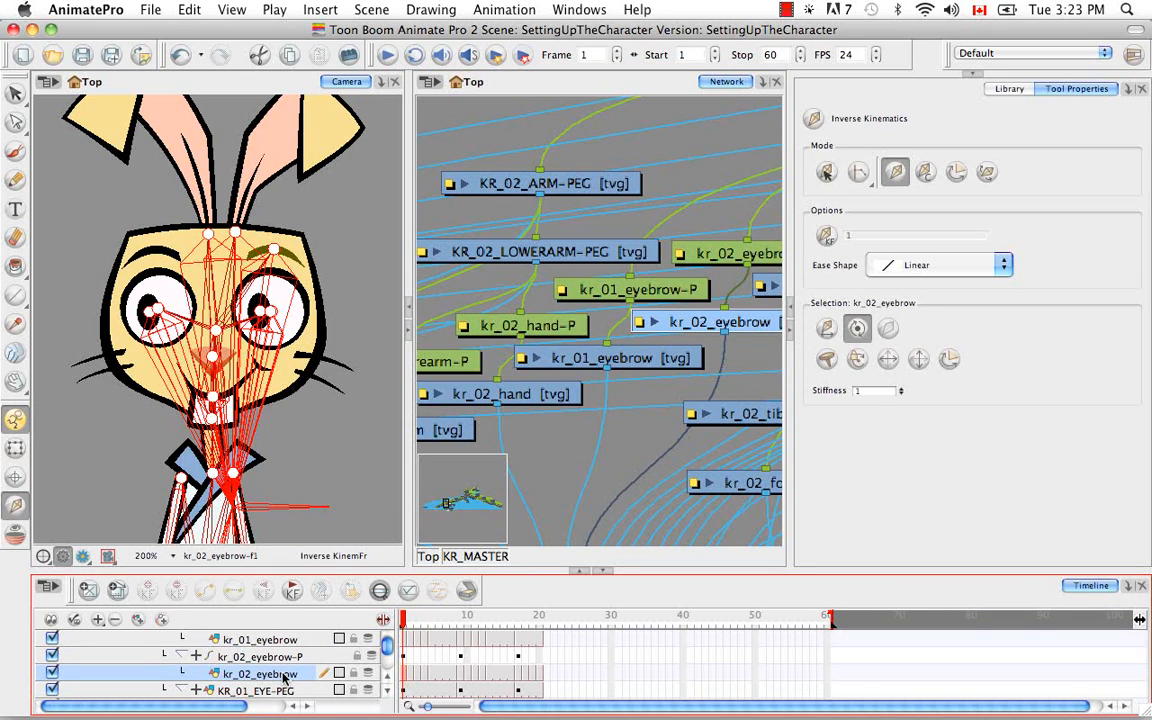
{"action": "left_click", "coordinate": [889, 331]}
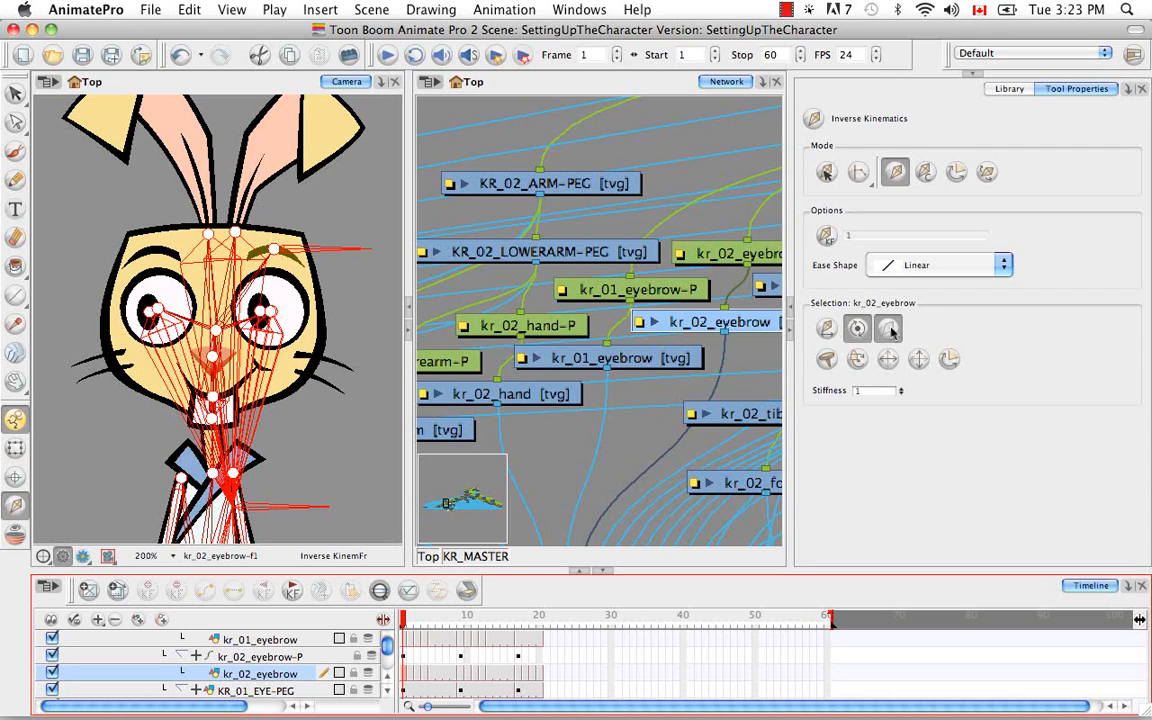
{"action": "key", "text": "b"}
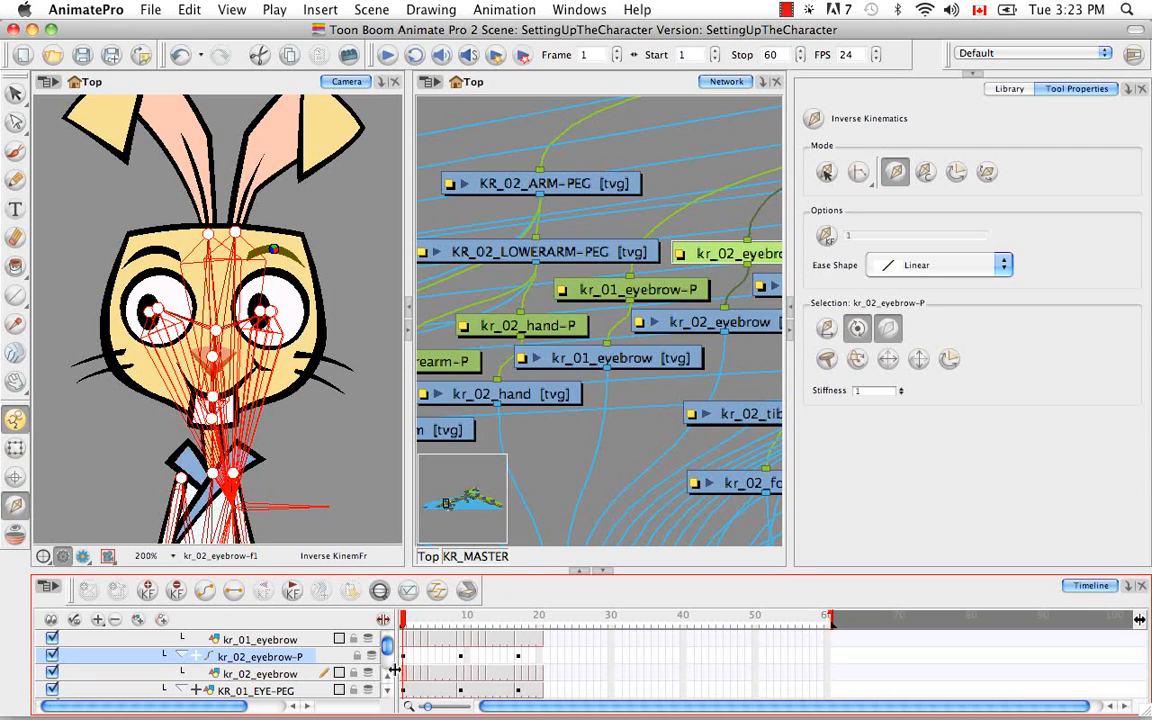
Select the kr_nose drawing on the face and locate it in the network and the timeline
{"action": "left_click", "coordinate": [15, 447]}
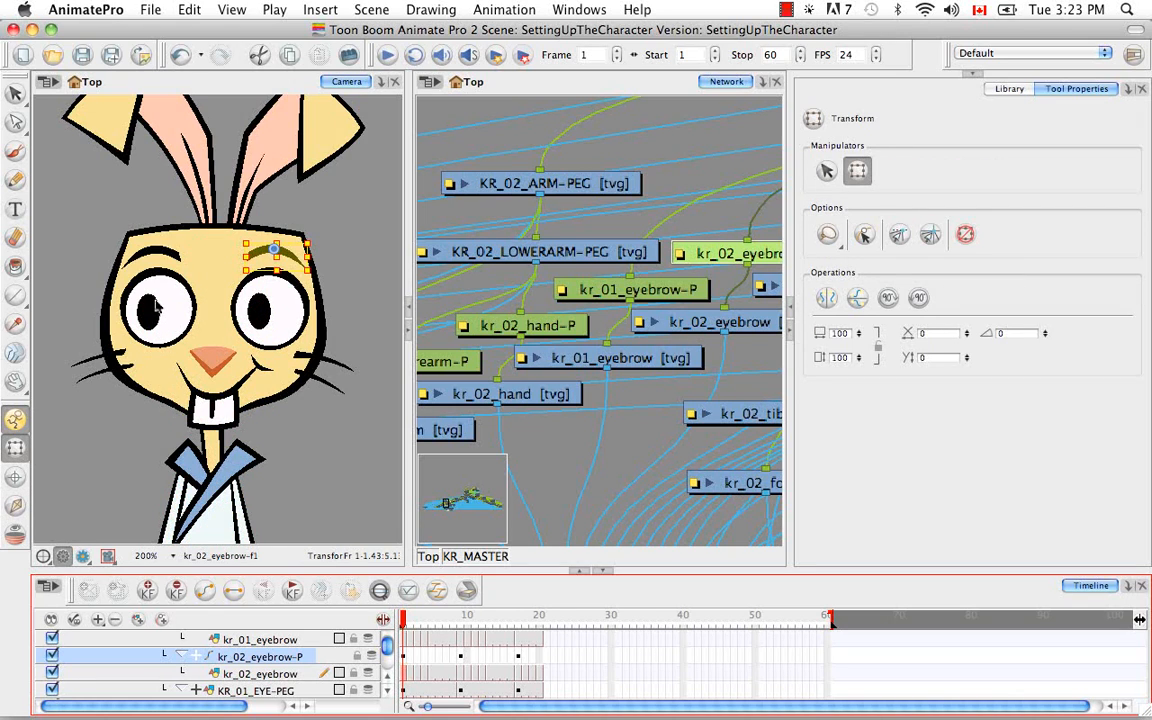
{"action": "left_click", "coordinate": [216, 363]}
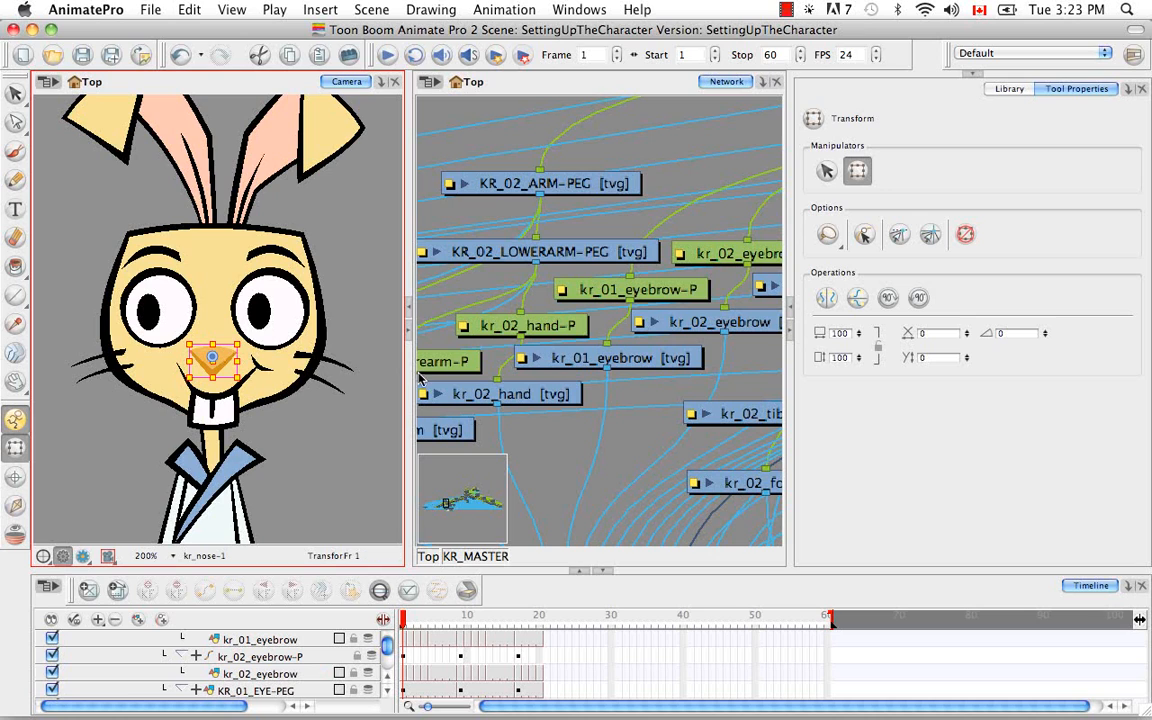
{"action": "left_click", "coordinate": [571, 90]}
{"action": "key", "text": "o"}
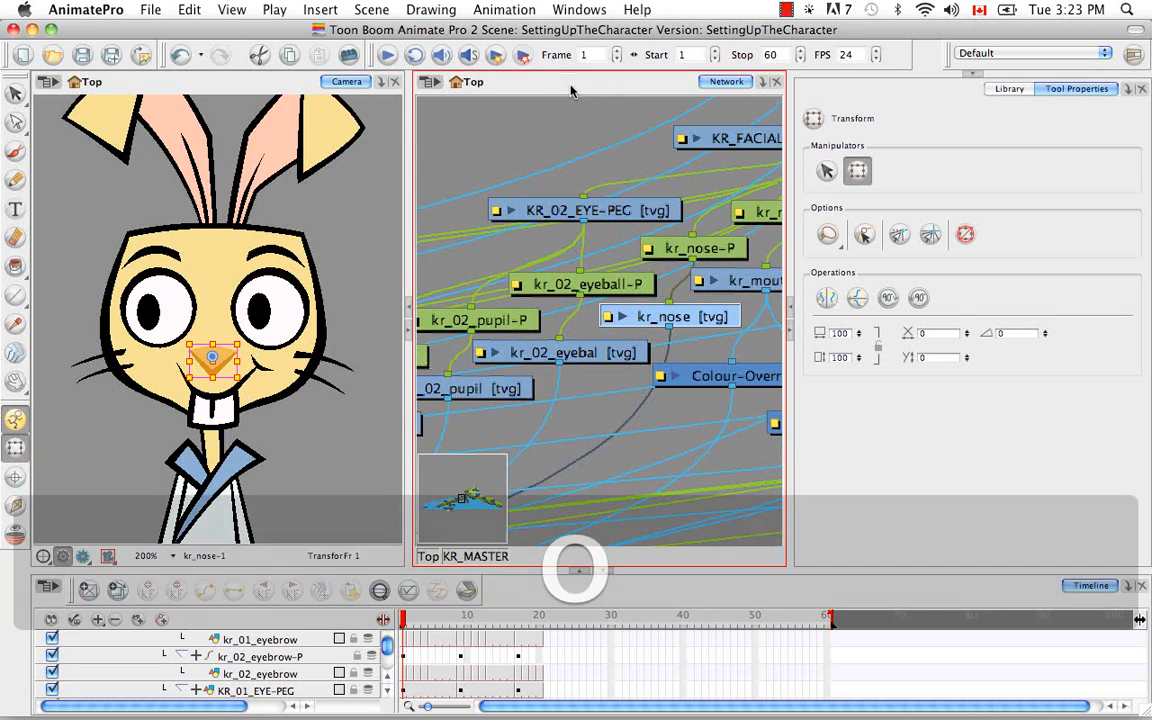
{"action": "left_click", "coordinate": [379, 591]}
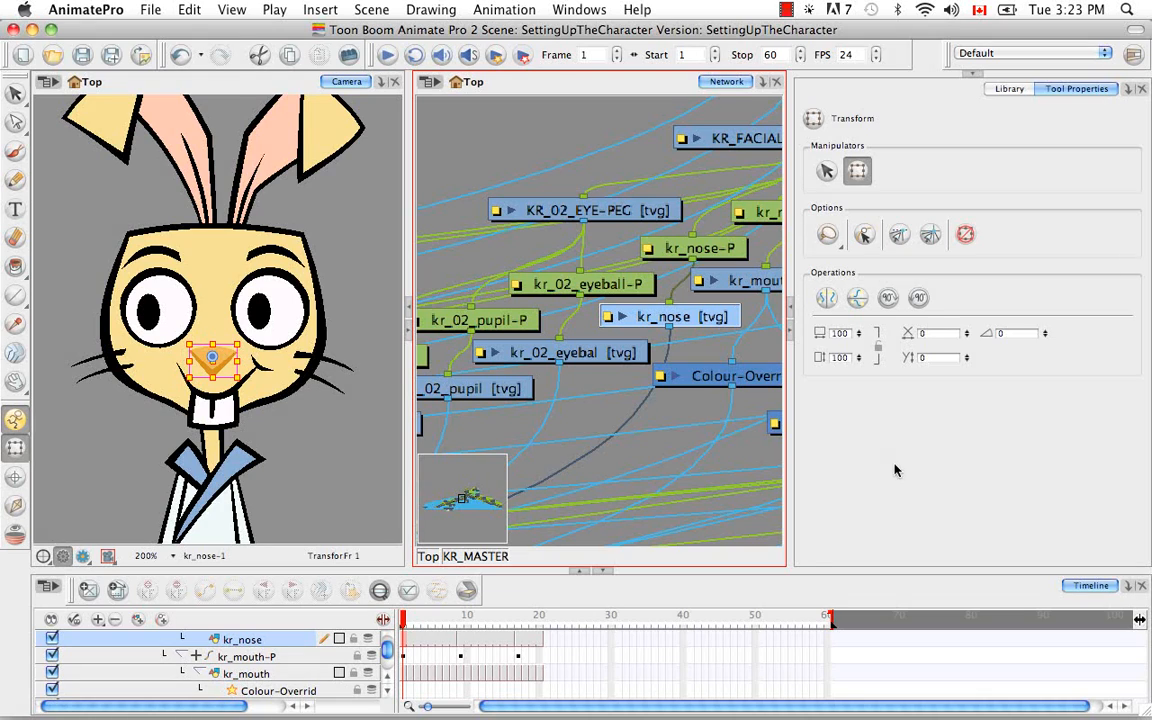
{"action": "left_click", "coordinate": [387, 677]}
{"action": "left_click", "coordinate": [387, 677]}
Exclude the kr_nose drawing and its parent kr_nose-P peg from inverse kinematics
{"action": "left_click", "coordinate": [15, 505]}
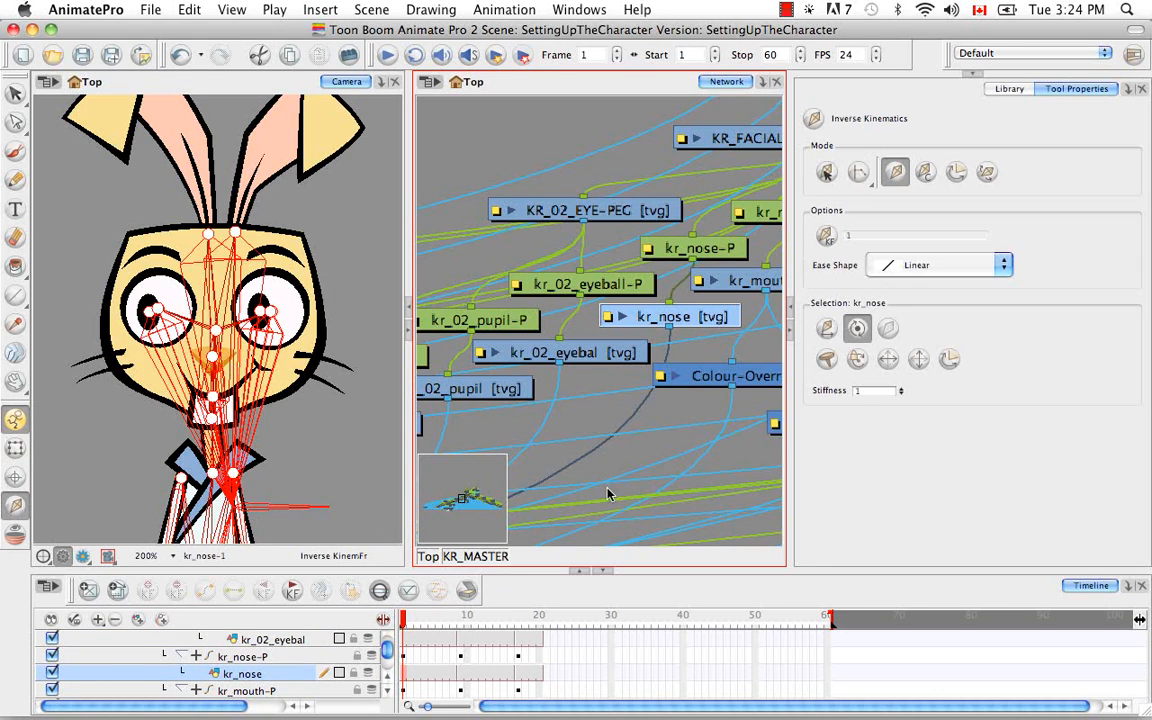
{"action": "left_click", "coordinate": [887, 332]}
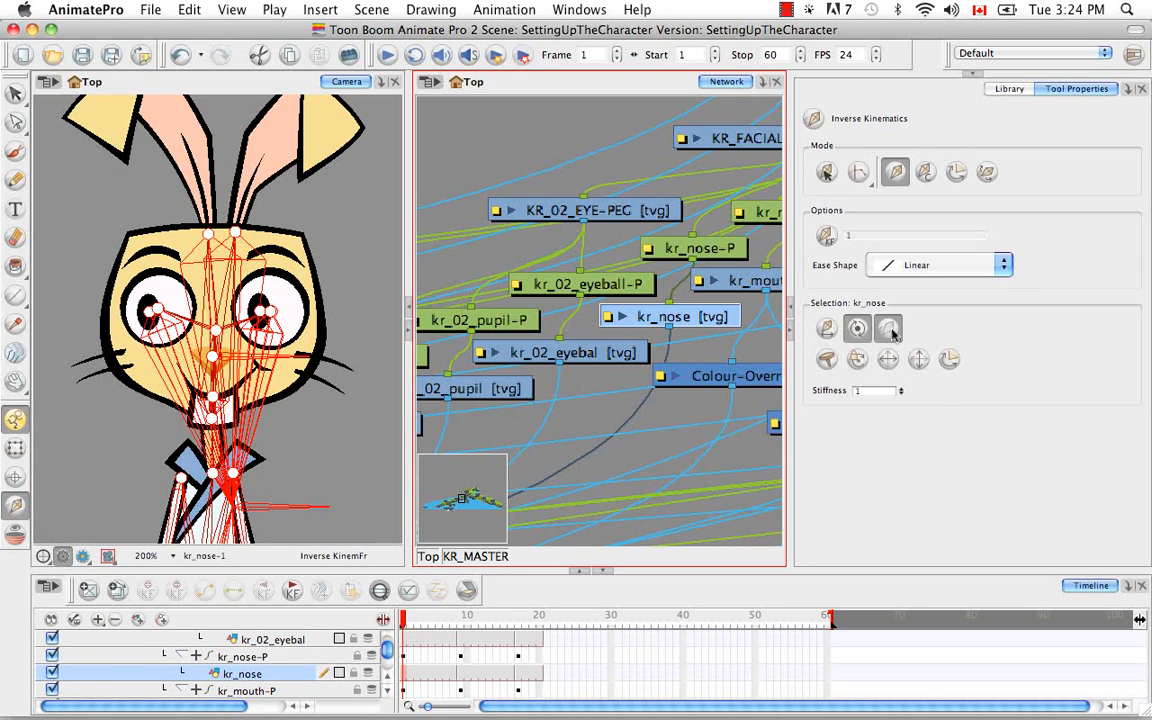
{"action": "key", "text": "b"}
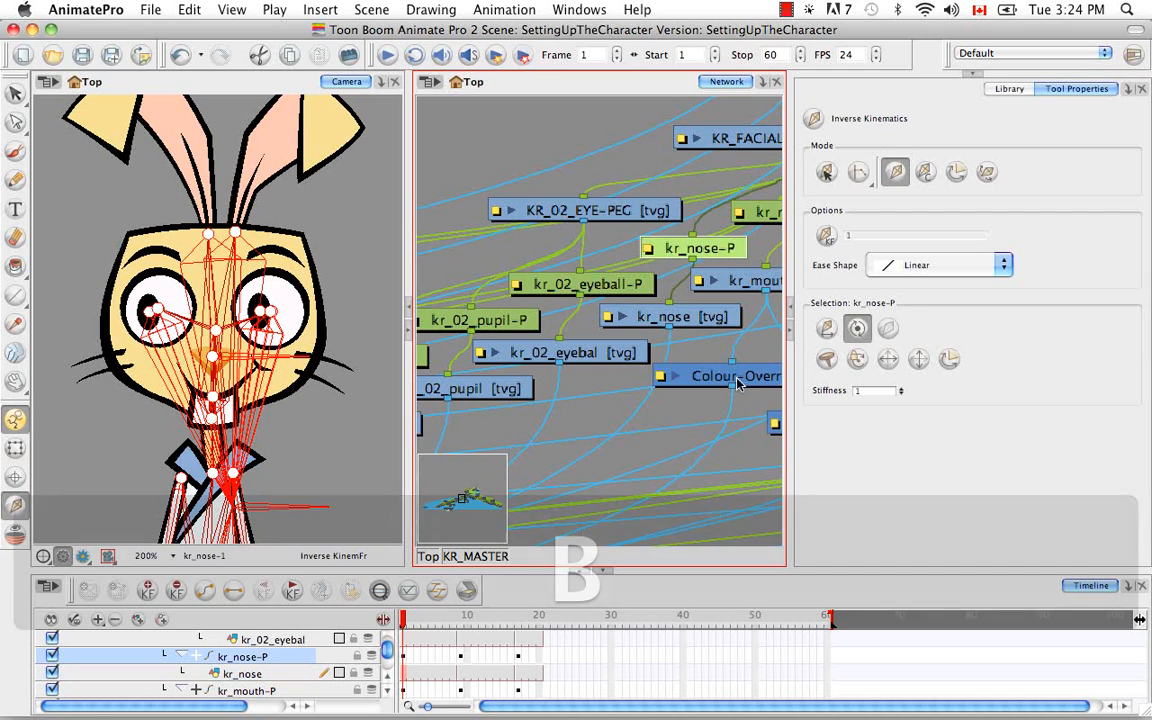
{"action": "left_click", "coordinate": [887, 331]}
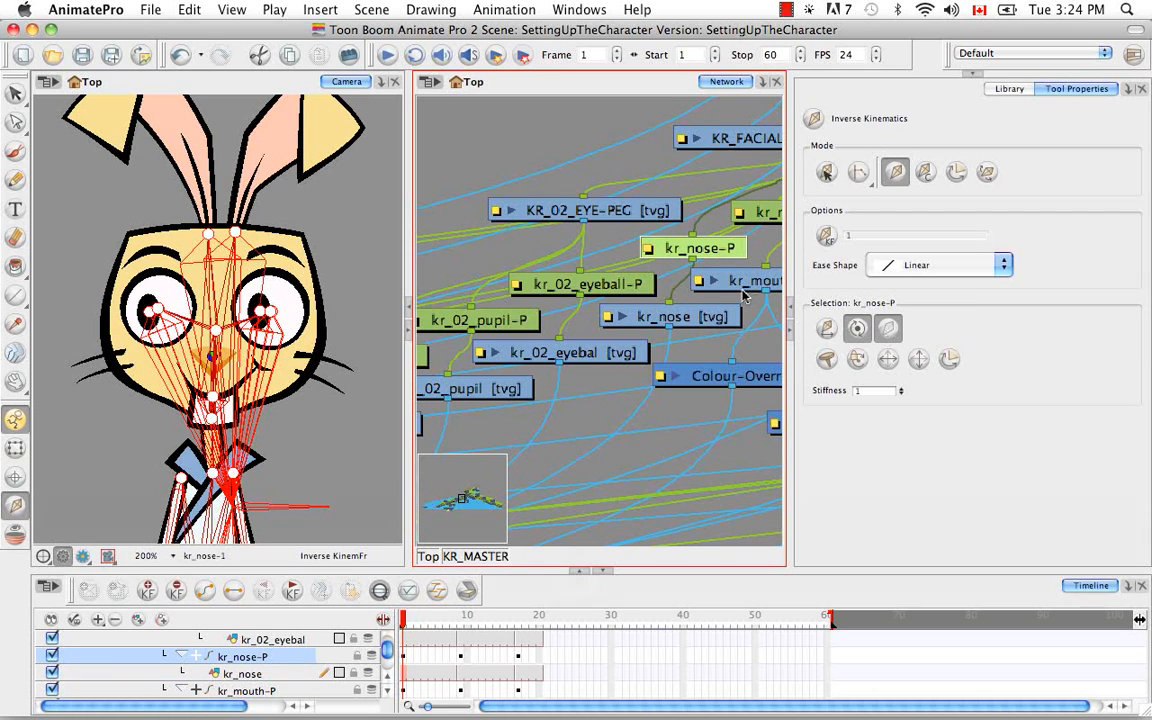
Select KR_FACIAL_FEATURES-PEG, the parent of kr_nose-P, and examine it with the mouth modules in the network
{"action": "key", "text": "b"}
{"action": "key", "text": "space"}
{"action": "left_click_drag", "start_coordinate": [745, 295], "coordinate": [620, 375]}
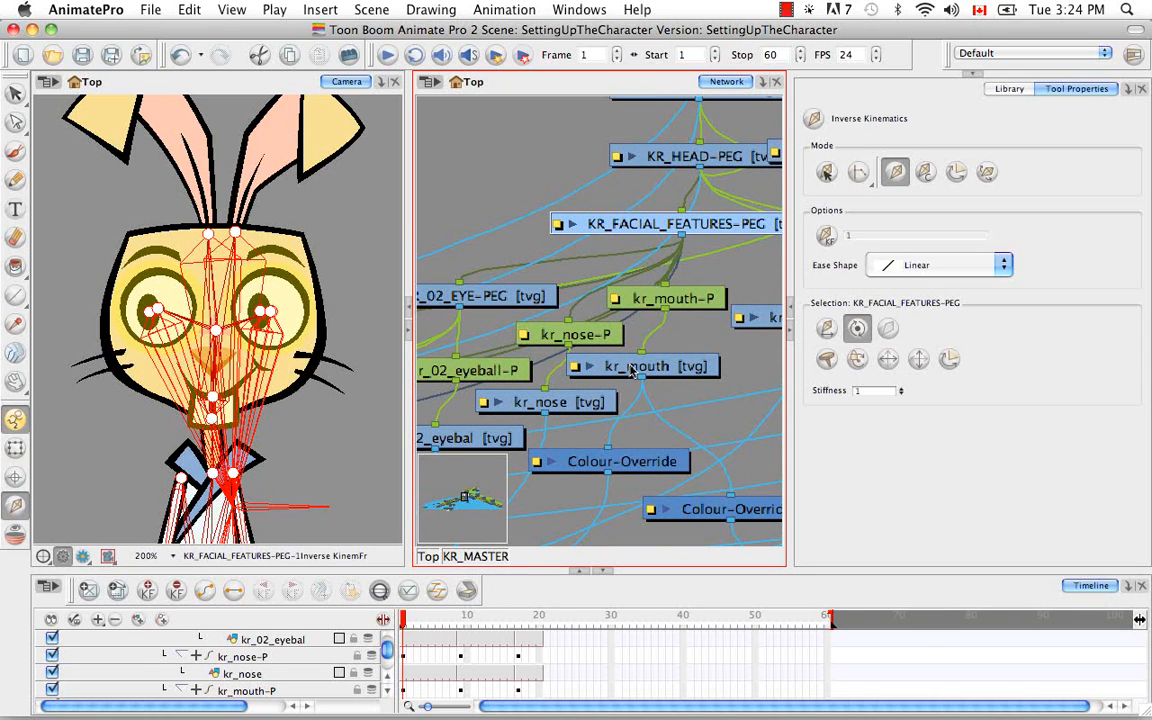
{"action": "key", "text": "space"}
{"action": "left_click_drag", "start_coordinate": [633, 428], "coordinate": [622, 383]}
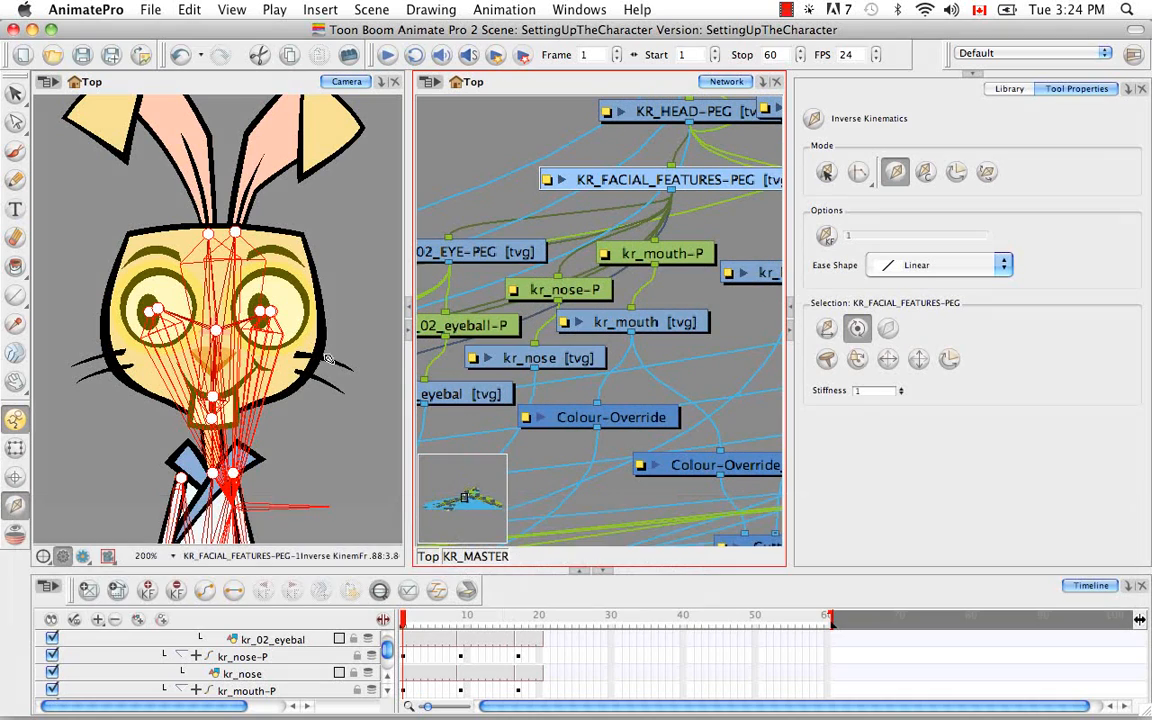
Select the kr_mouth drawing on the face and locate it in the timeline
{"action": "left_click", "coordinate": [15, 448]}
{"action": "left_click", "coordinate": [278, 446]}
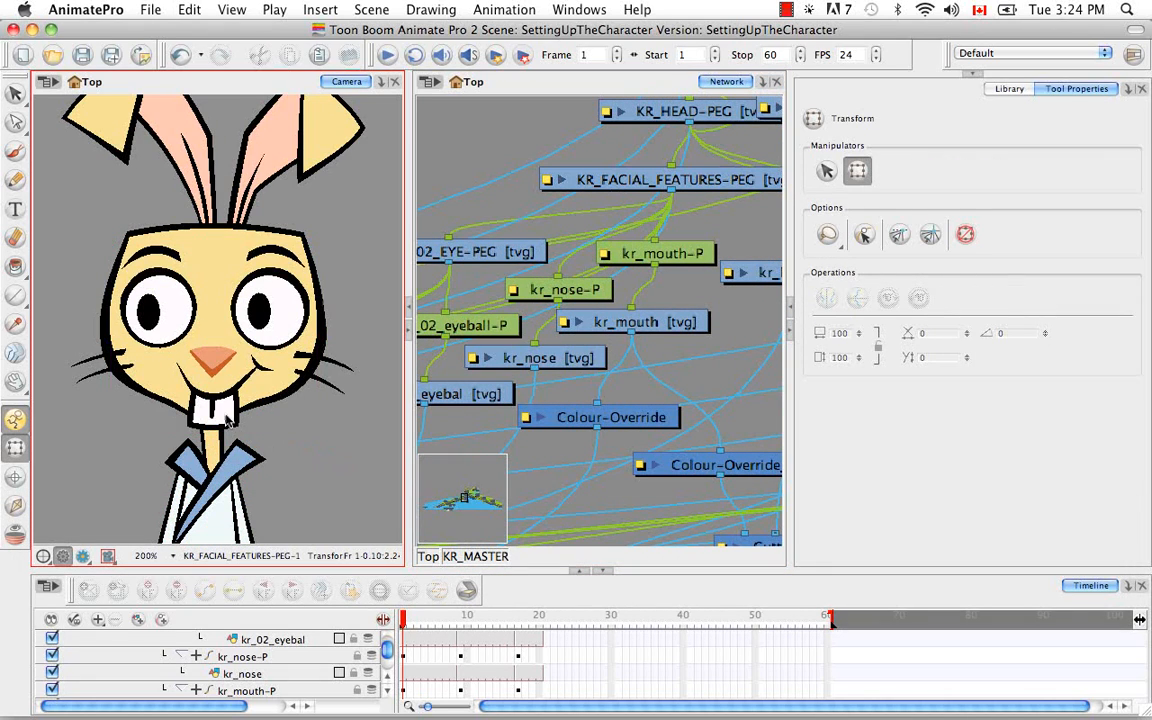
{"action": "left_click", "coordinate": [228, 420]}
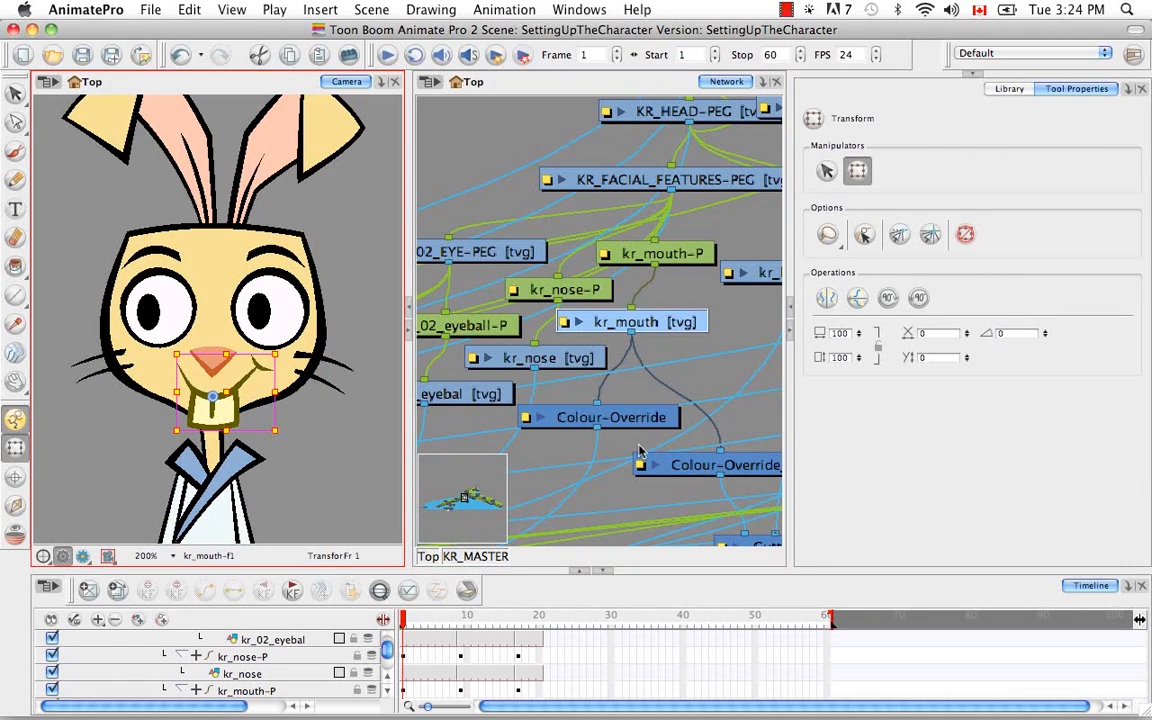
{"action": "left_click", "coordinate": [379, 591]}
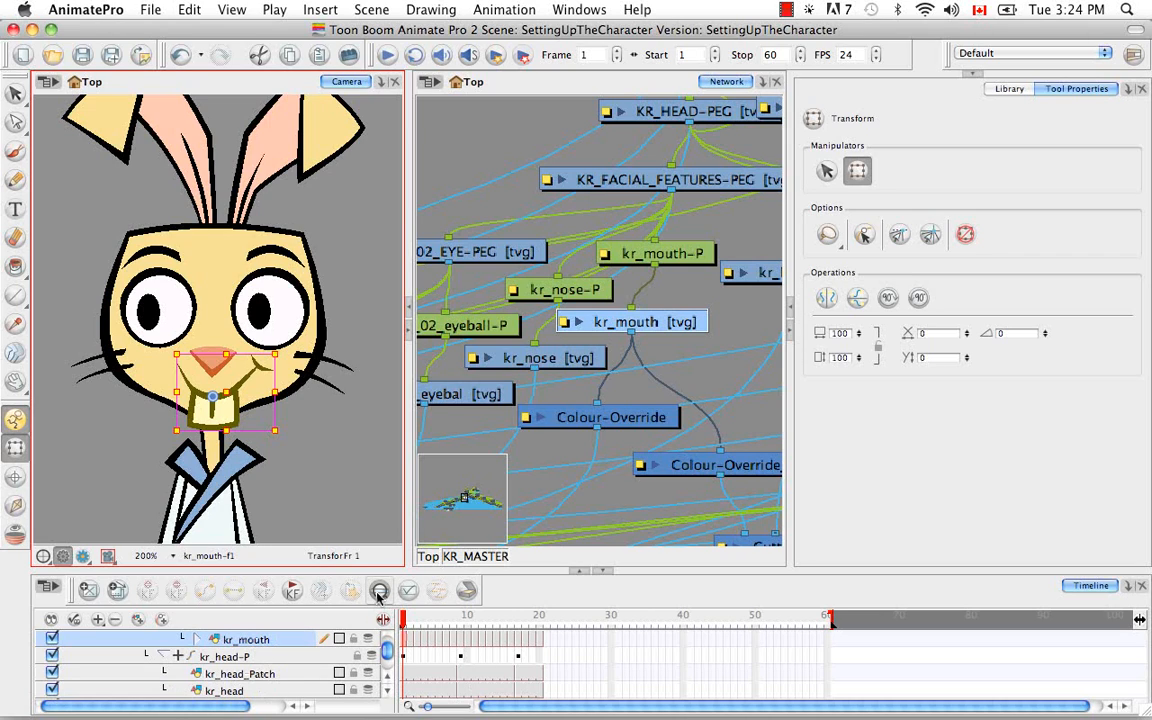
Exclude the kr_mouth drawing and its parent kr_mouth-P peg from inverse kinematics
{"action": "left_click", "coordinate": [386, 676]}
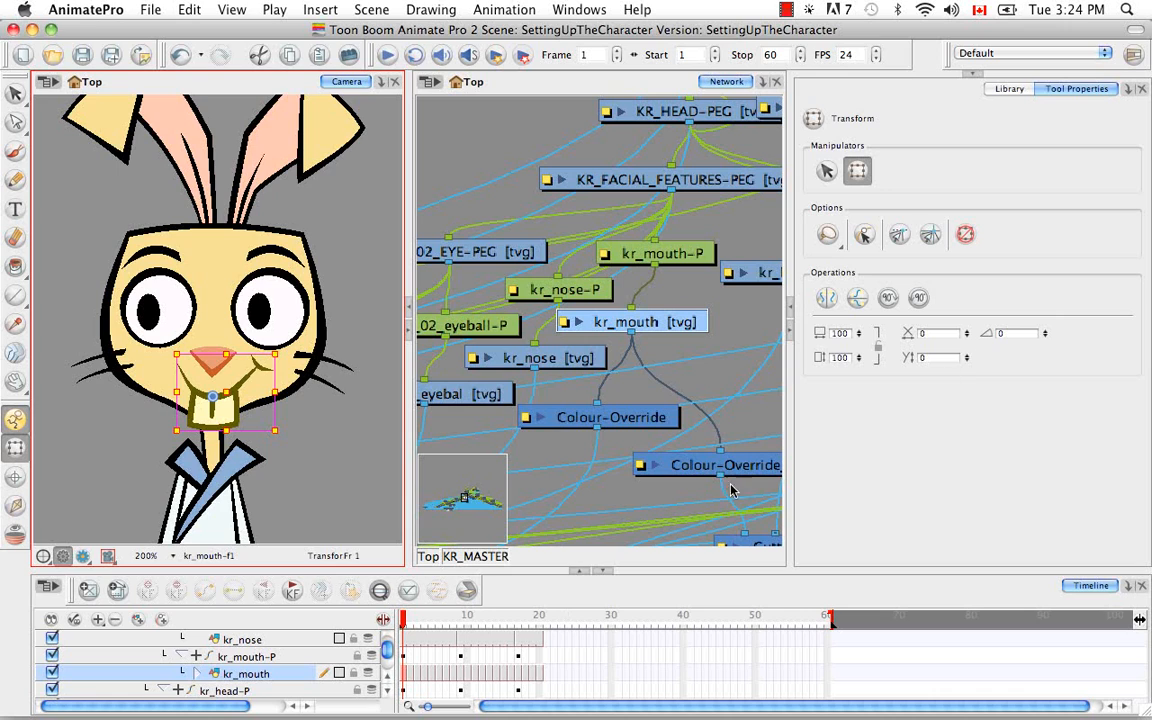
{"action": "left_click", "coordinate": [15, 505]}
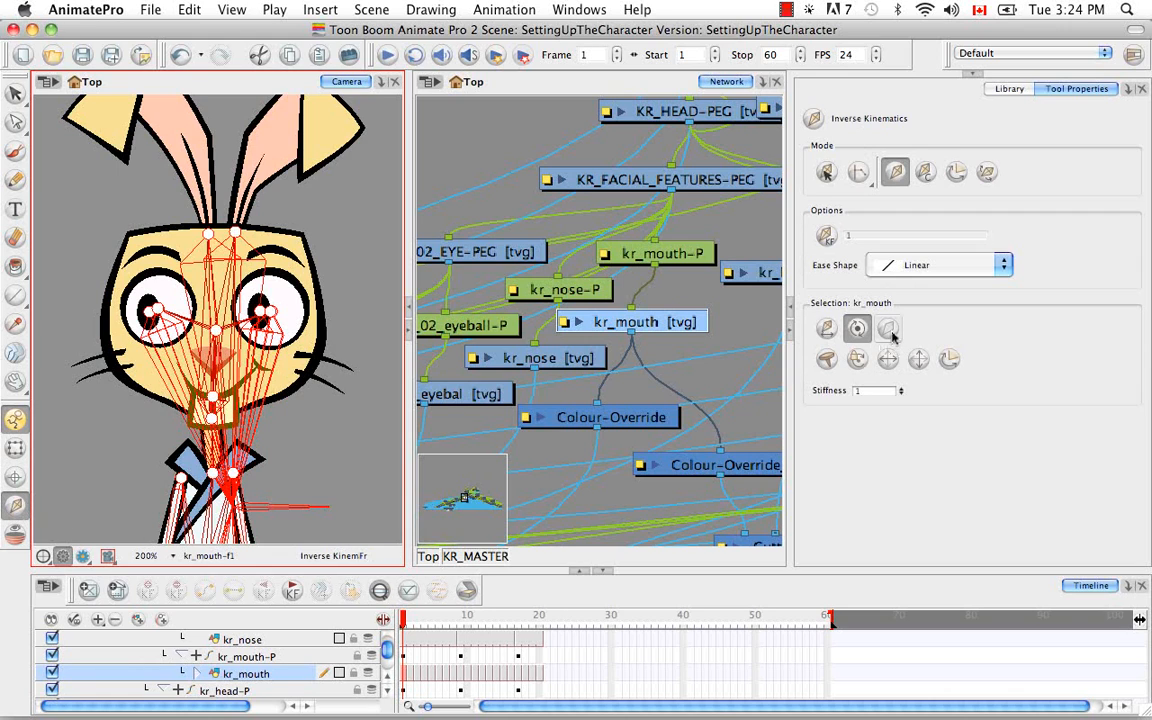
{"action": "left_click", "coordinate": [891, 333]}
{"action": "key", "text": "b"}
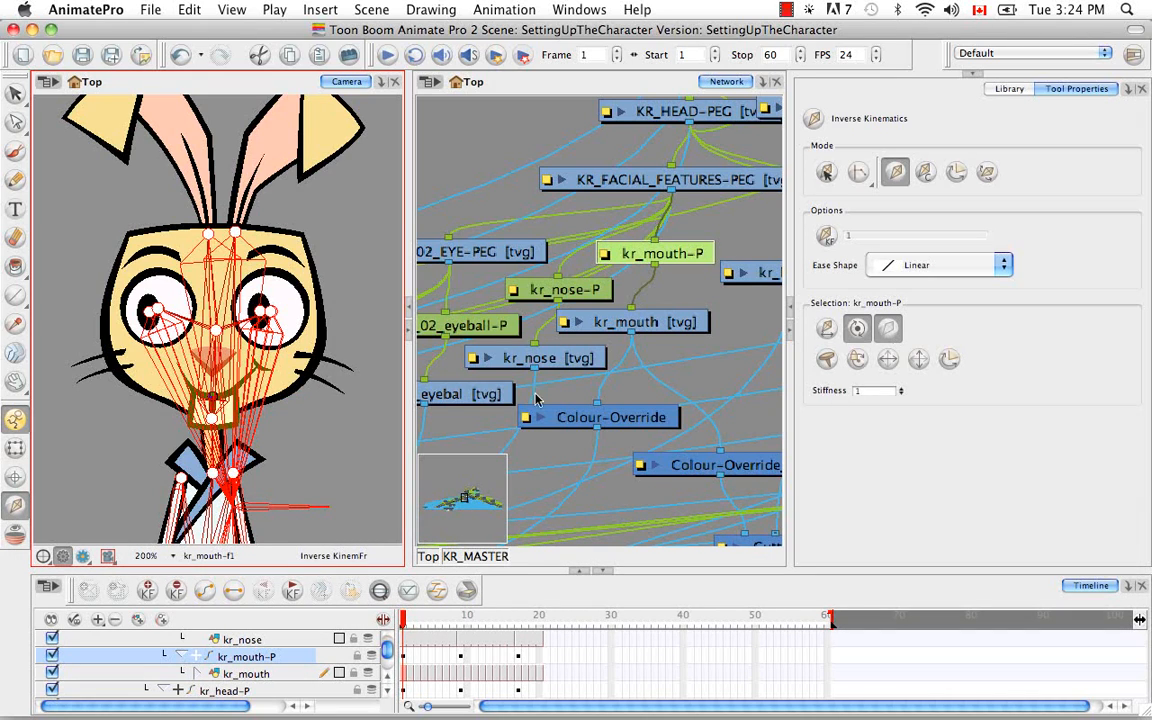
Select the kr_02_pupil drawing on the face and locate it in the network and the timeline
{"action": "left_click", "coordinate": [15, 450]}
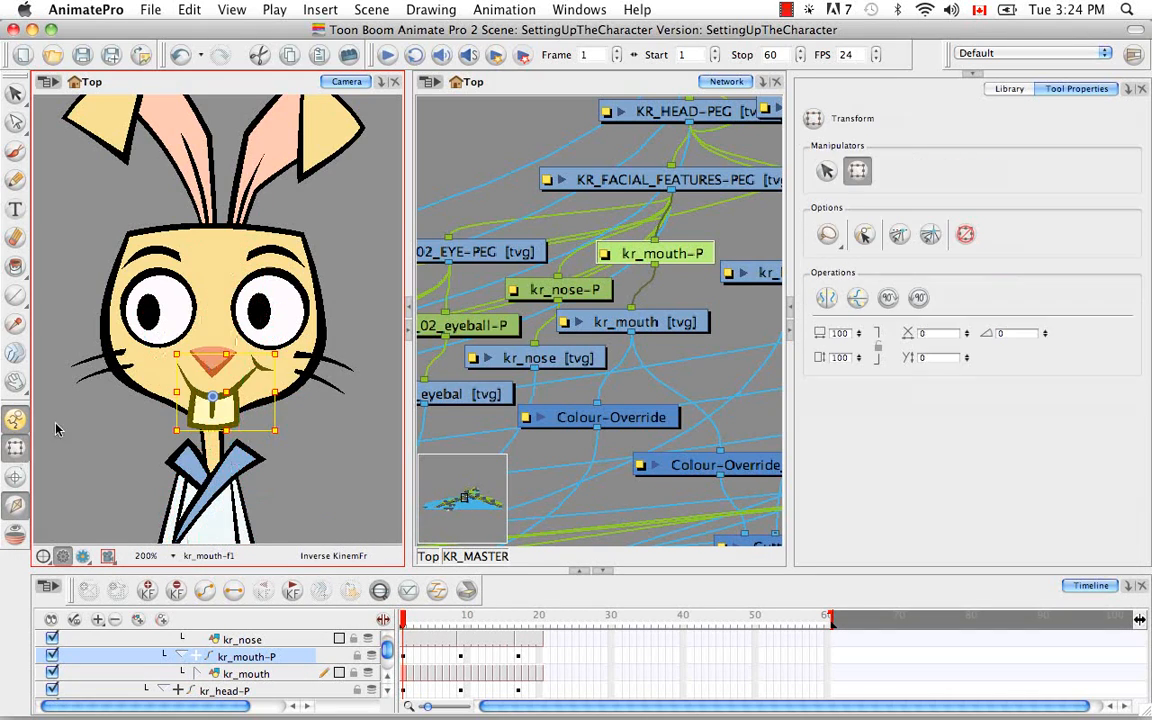
{"action": "left_click", "coordinate": [259, 313]}
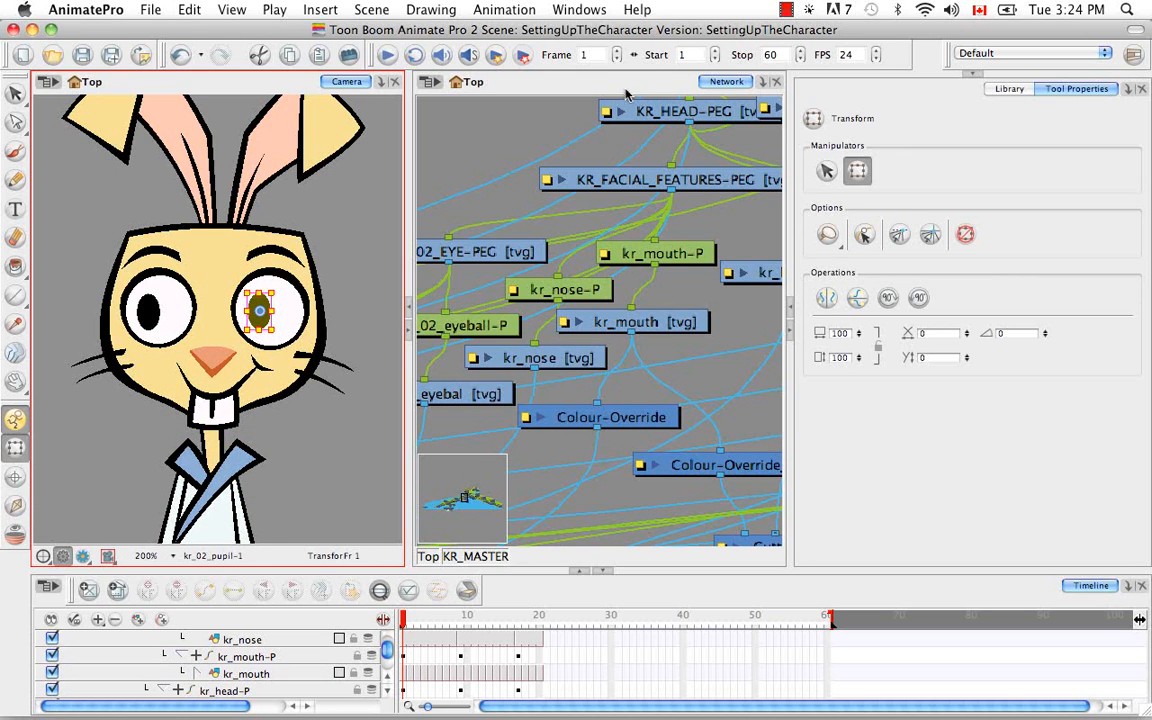
{"action": "key", "text": "o"}
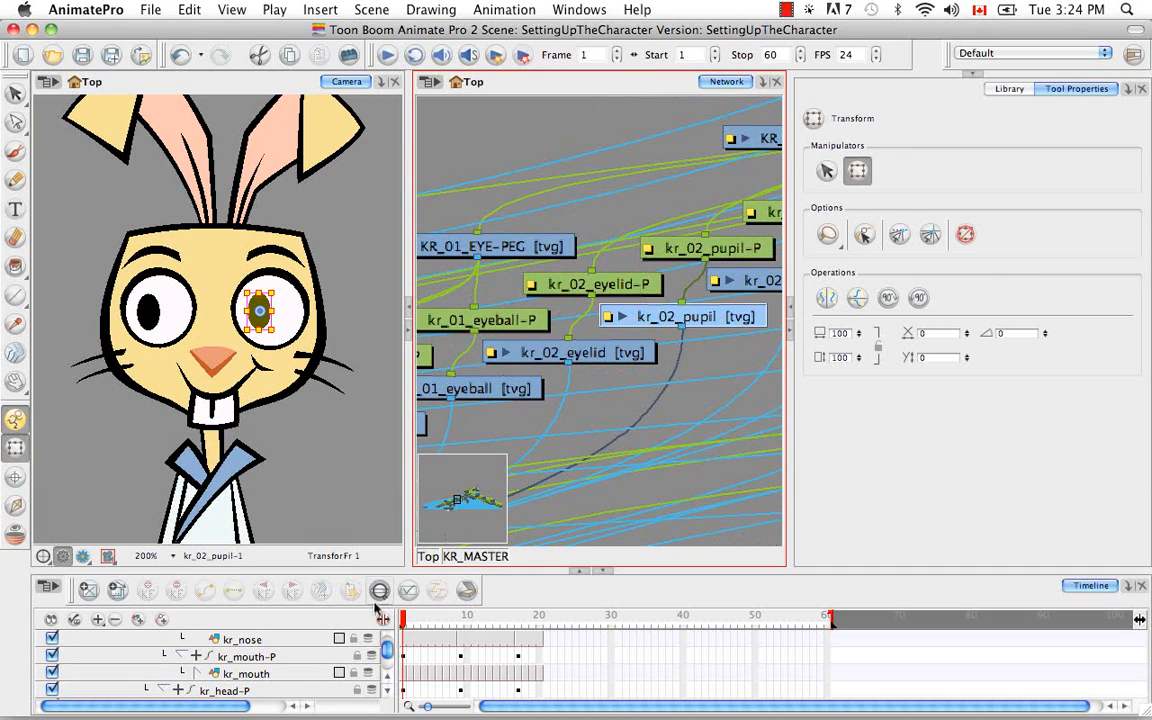
{"action": "scroll", "coordinate": [375, 620], "scroll_direction": "up", "scroll_amount": 2}
{"action": "scroll", "coordinate": [388, 678], "scroll_direction": "up", "scroll_amount": 2}
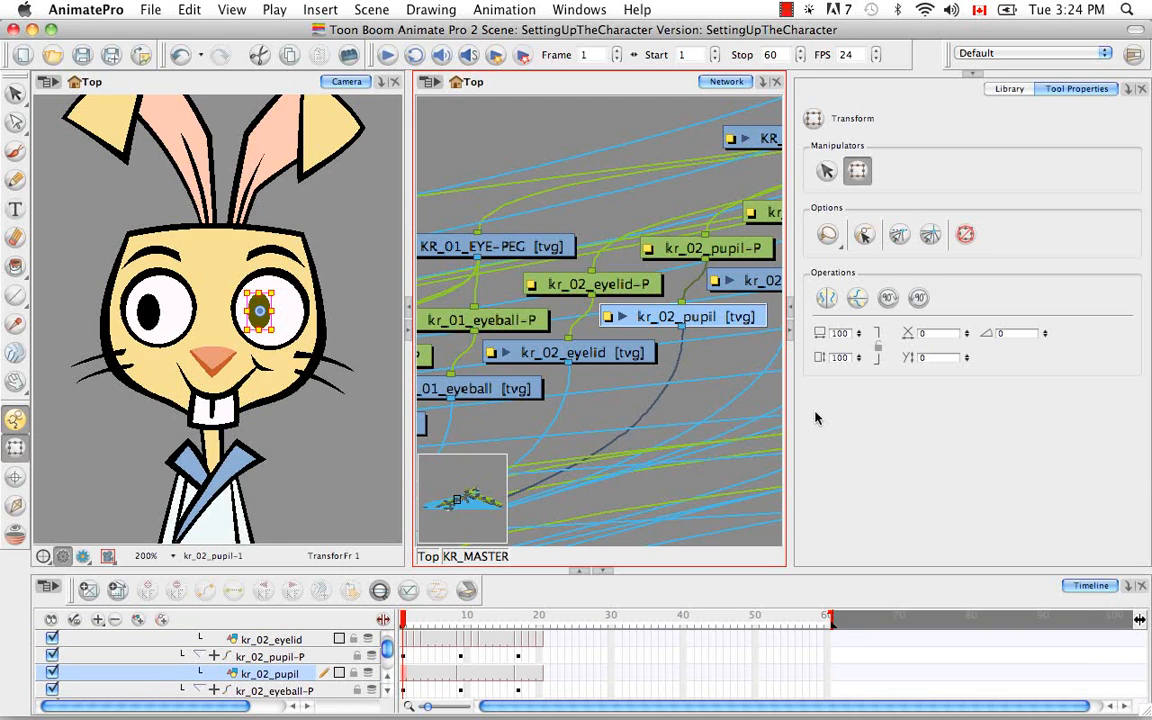
Exclude the kr_02_pupil drawing and its parent kr_02_pupil-P peg from inverse kinematics
{"action": "left_click", "coordinate": [16, 505]}
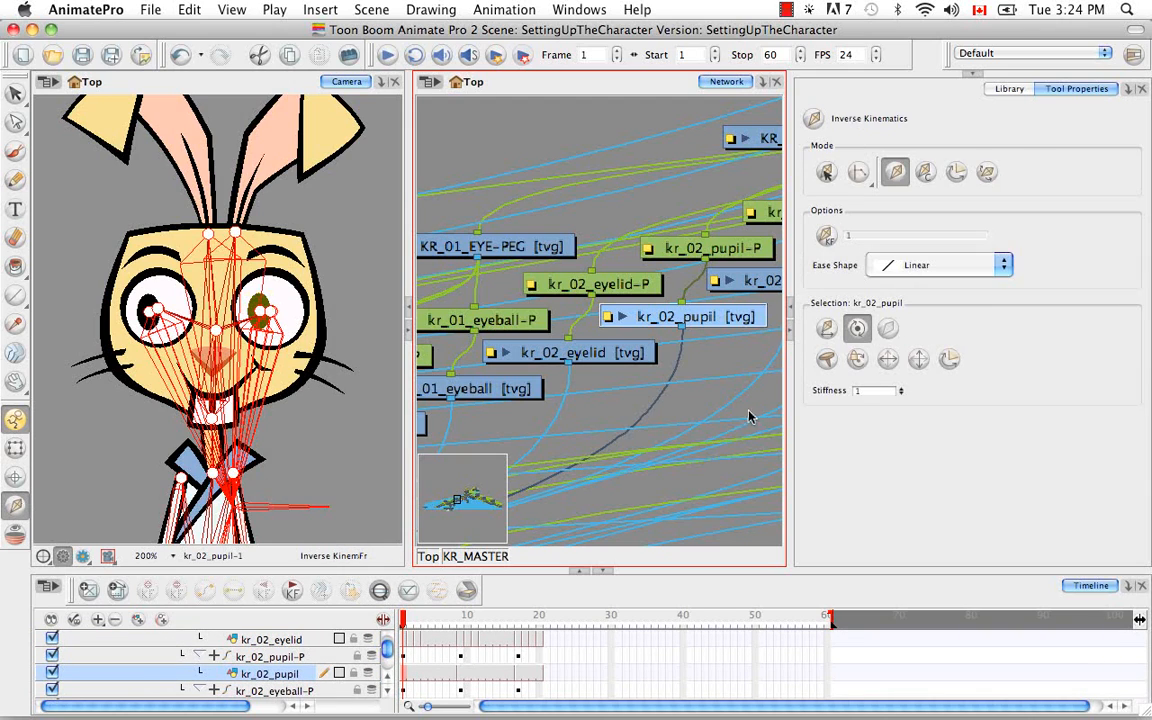
{"action": "left_click", "coordinate": [889, 329]}
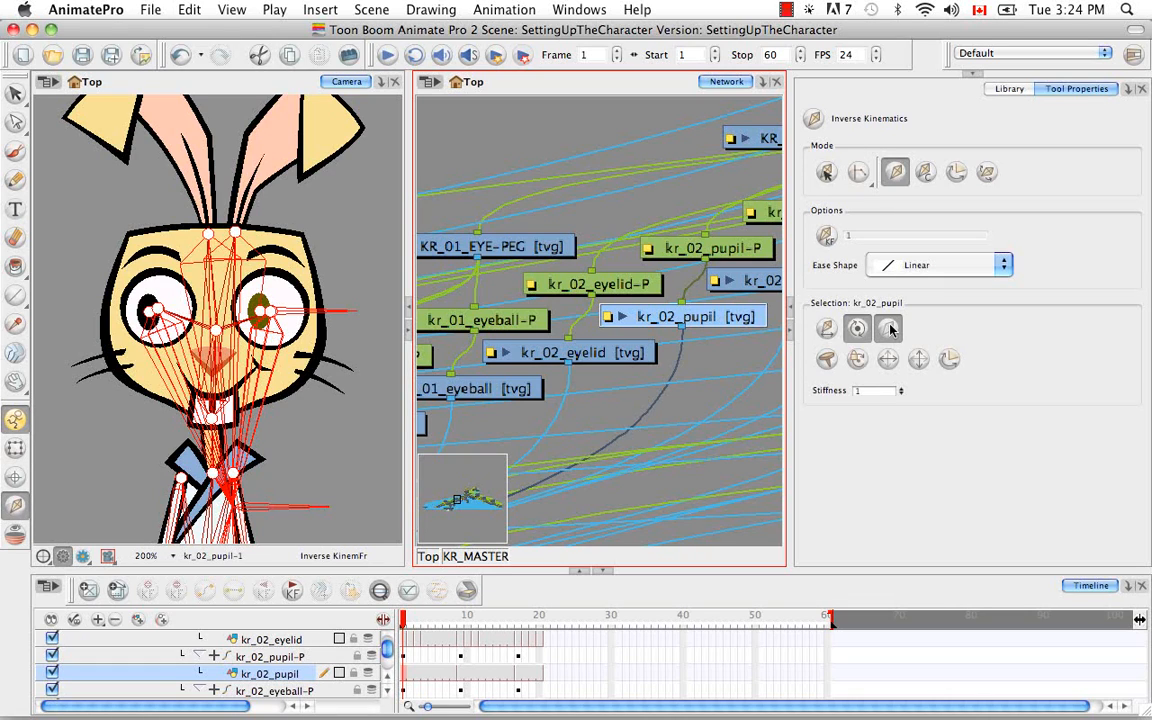
{"action": "key", "text": "b"}
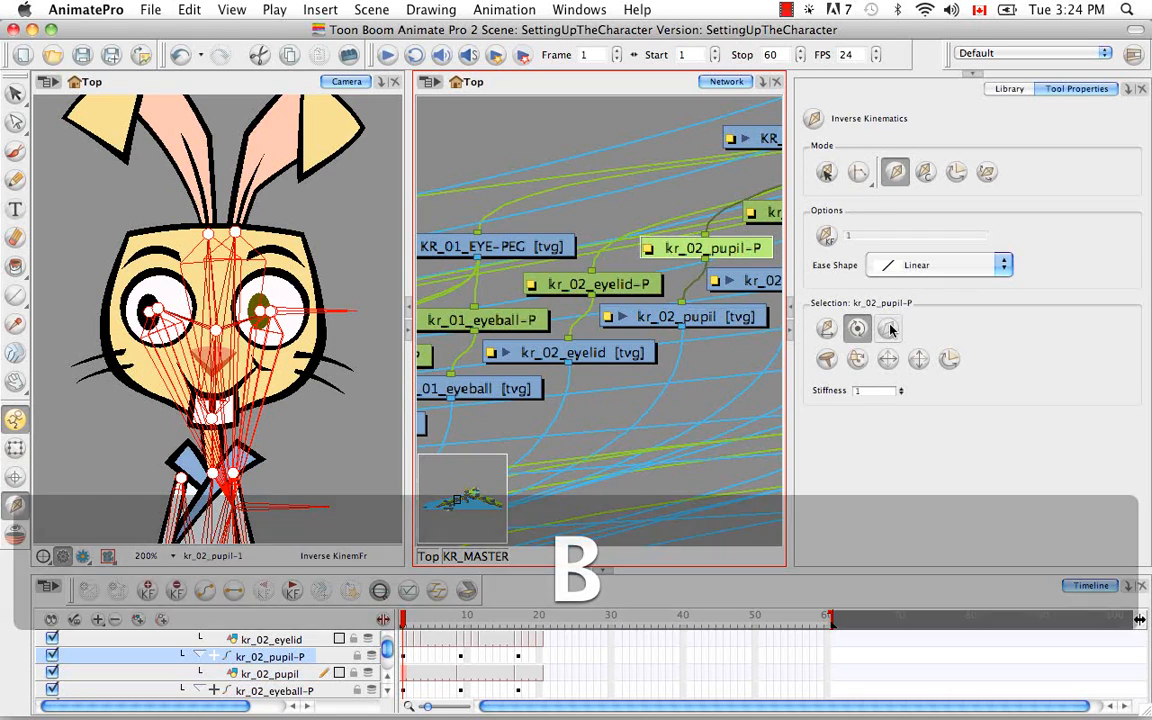
{"action": "left_click", "coordinate": [889, 329]}
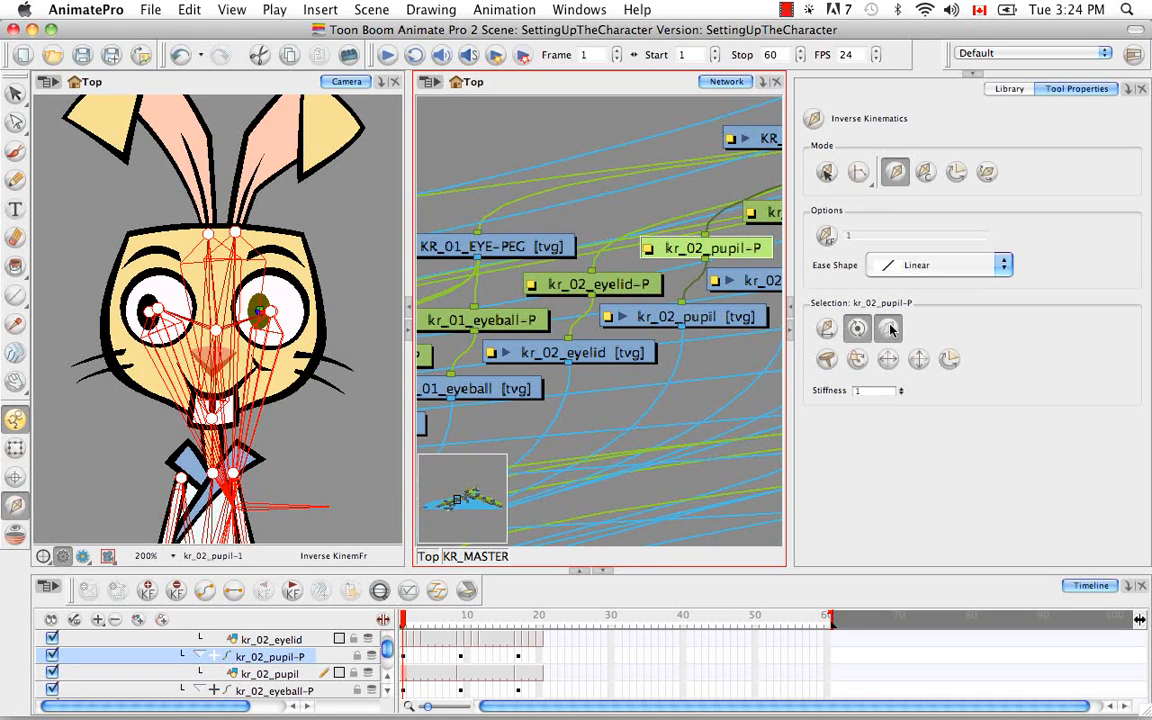
Exclude KR_02_EYE-PEG, the parent of kr_02_pupil-P, from inverse kinematics and select its own parent, KR_FACIAL_FEATURES-PEG
{"action": "key", "text": "b"}
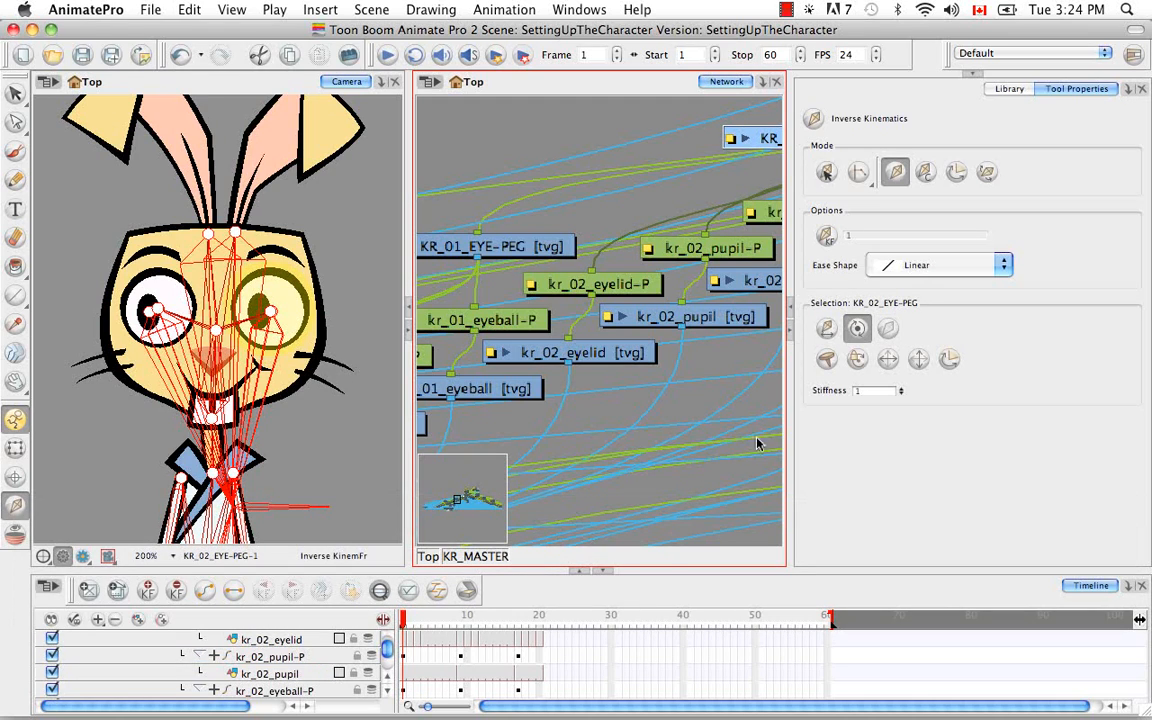
{"action": "key", "text": "space"}
{"action": "left_click_drag", "start_coordinate": [720, 393], "coordinate": [486, 513]}
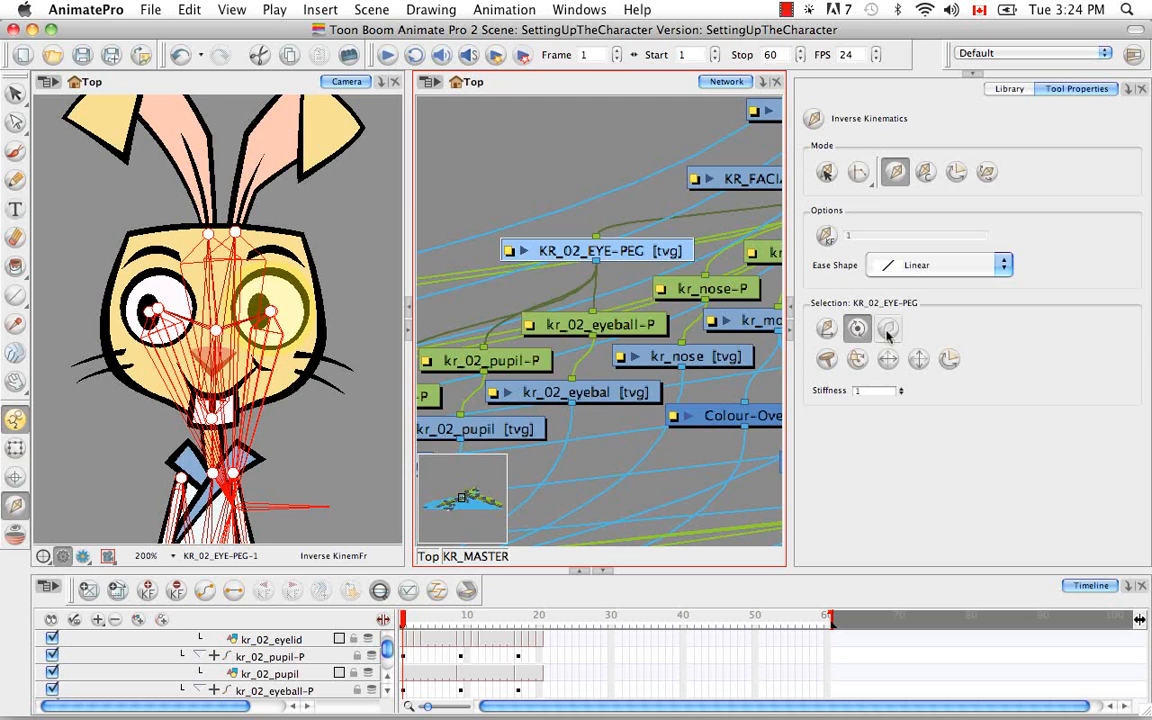
{"action": "left_click", "coordinate": [887, 330]}
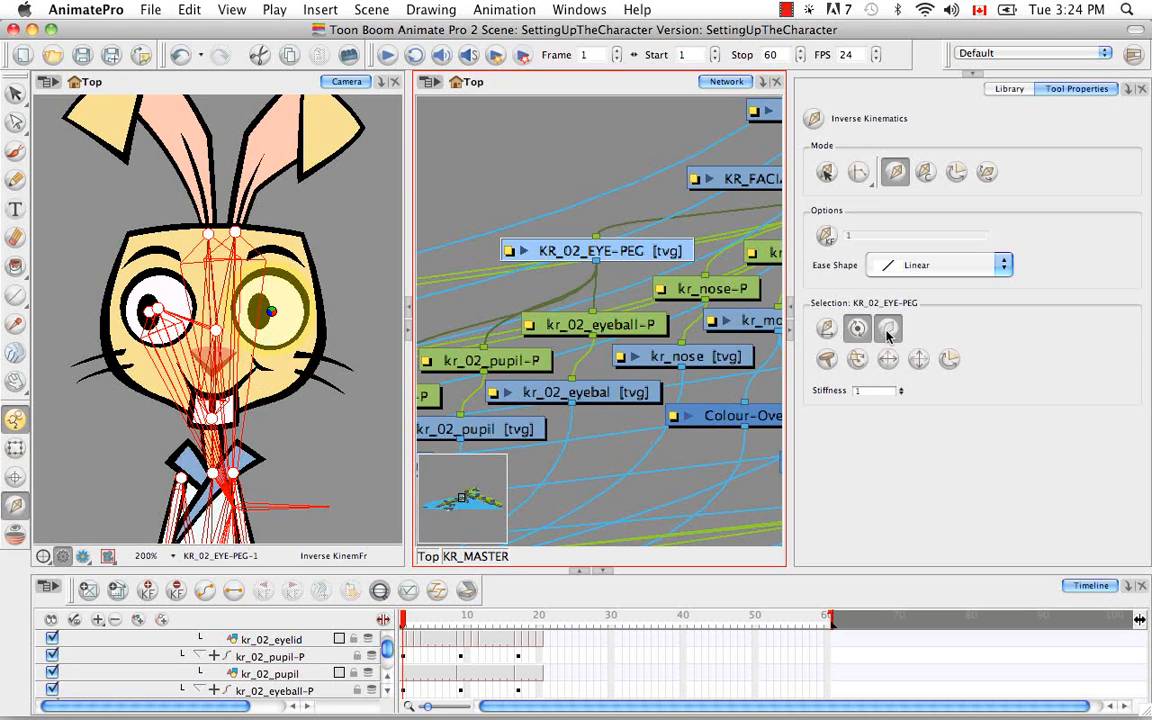
{"action": "key", "text": "b"}
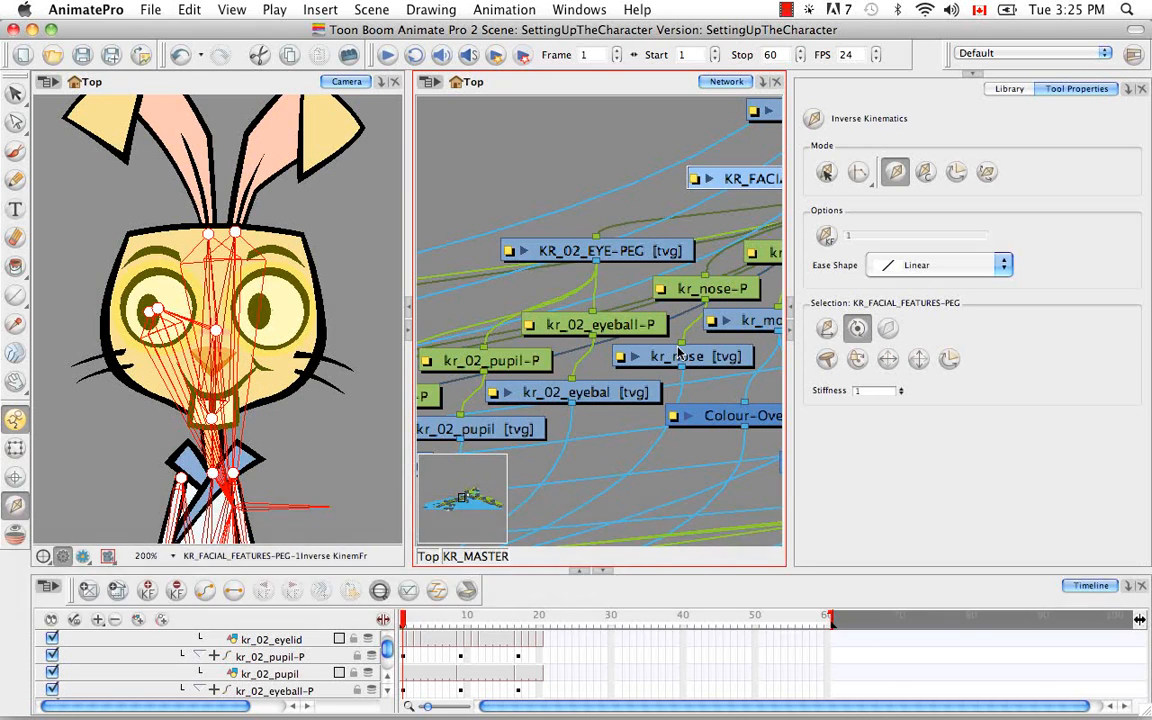
{"action": "key", "text": "space"}
{"action": "left_click_drag", "start_coordinate": [676, 356], "coordinate": [710, 286]}
{"action": "key", "text": "space"}
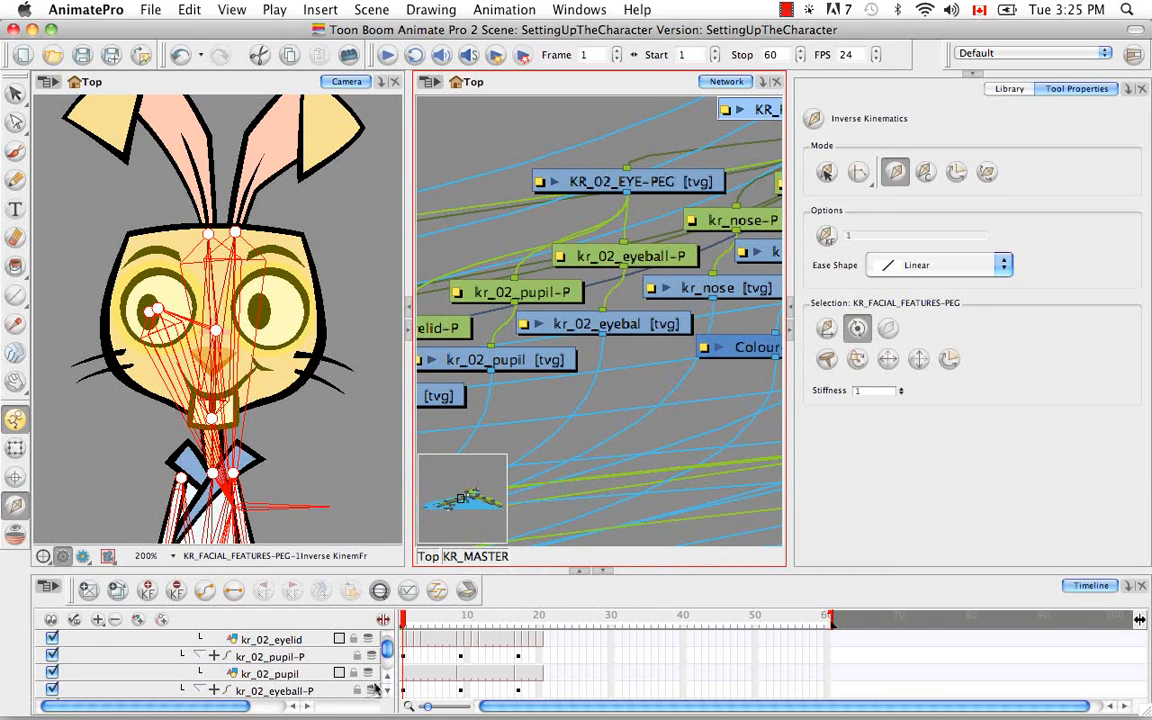
Select the kr_01_pupil drawing on the face and locate it with its peg in the network and the timeline
{"action": "left_click", "coordinate": [15, 448]}
{"action": "left_click", "coordinate": [87, 478]}
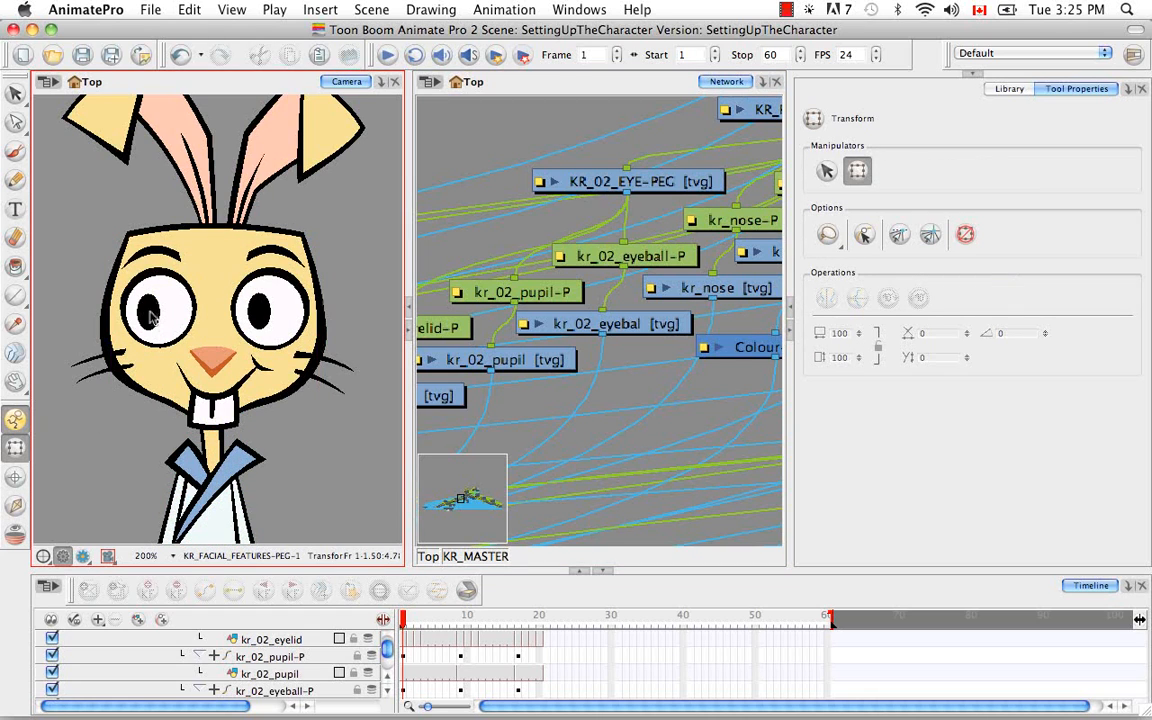
{"action": "left_click", "coordinate": [147, 312]}
{"action": "left_click", "coordinate": [557, 89]}
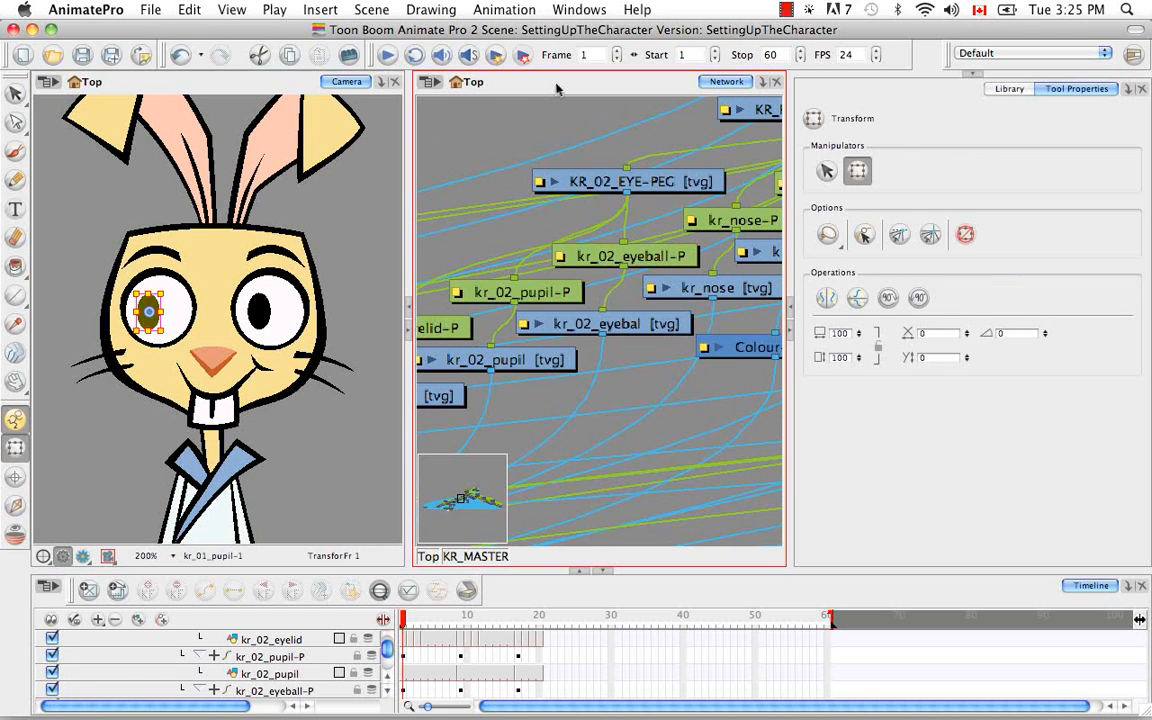
{"action": "key", "text": "o"}
{"action": "left_click", "coordinate": [380, 592]}
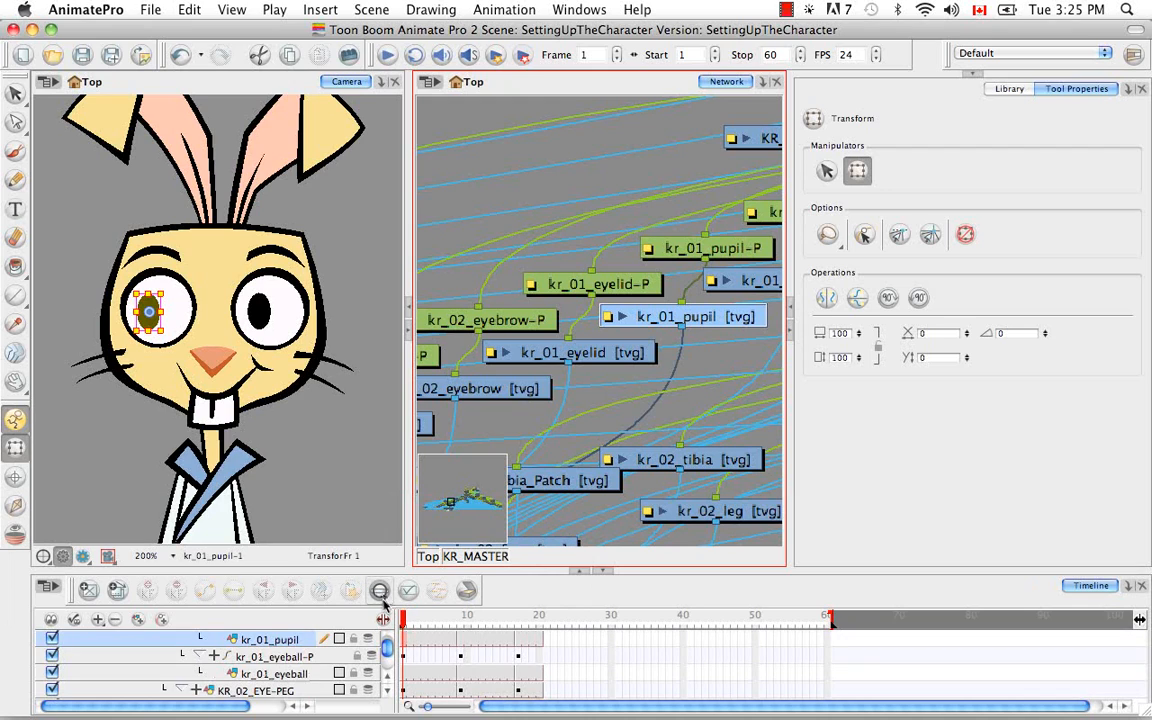
{"action": "left_click", "coordinate": [388, 694]}
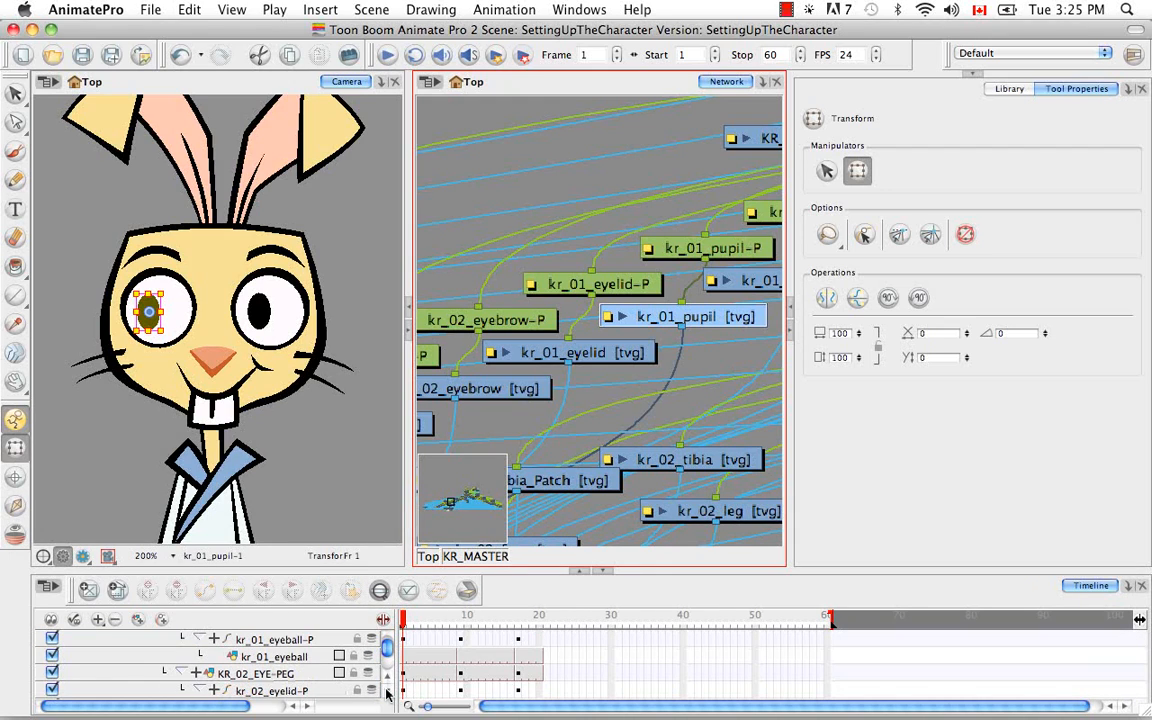
{"action": "left_click", "coordinate": [389, 676]}
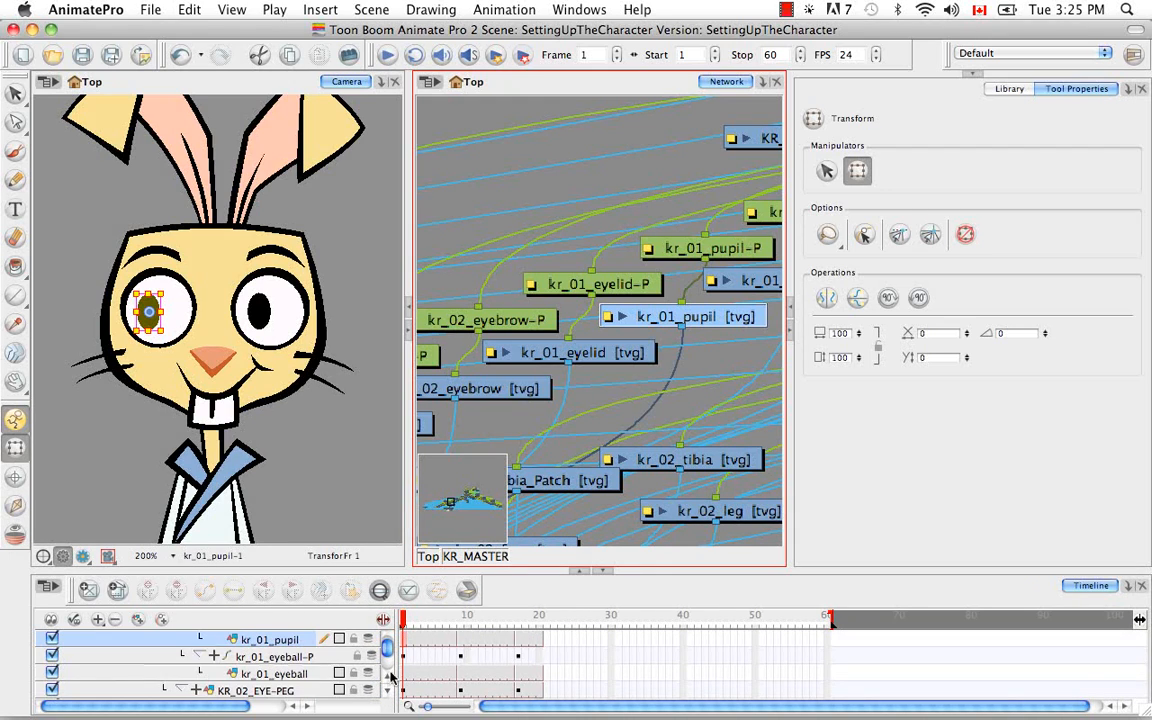
{"action": "left_click", "coordinate": [389, 677]}
{"action": "left_click", "coordinate": [389, 677]}
{"action": "left_click", "coordinate": [389, 677]}
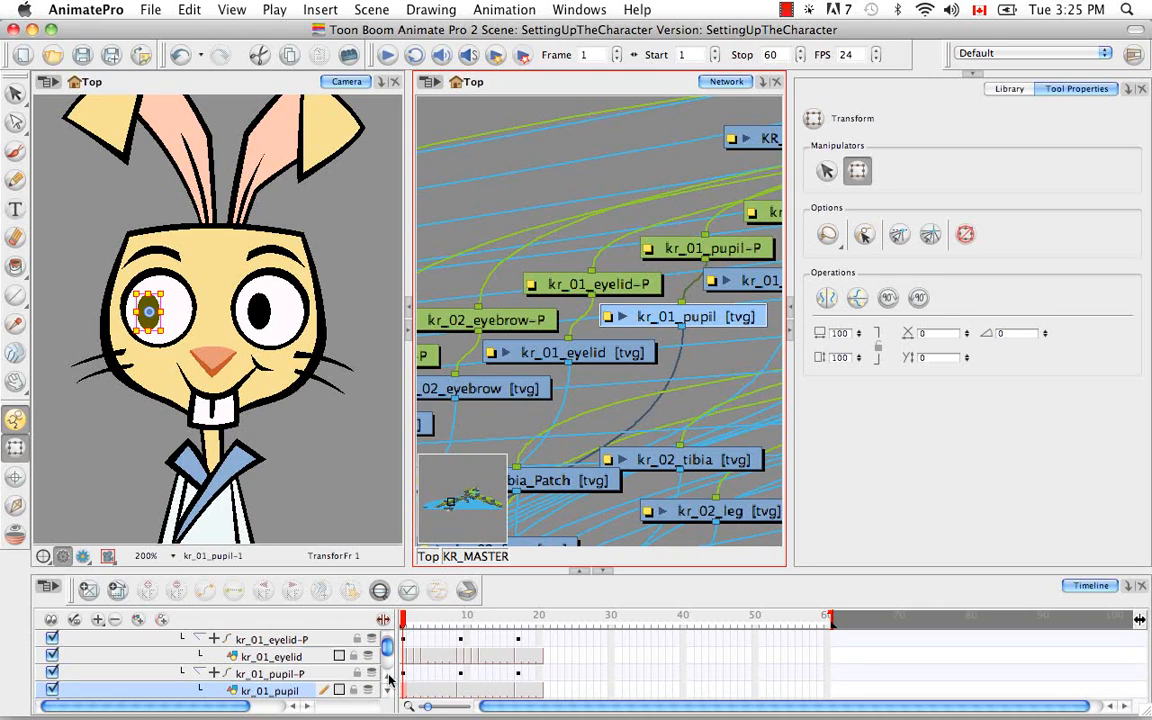
Exclude the kr_01_pupil drawing and its parent kr_01_pupil-P peg from inverse kinematics
{"action": "left_click", "coordinate": [15, 505]}
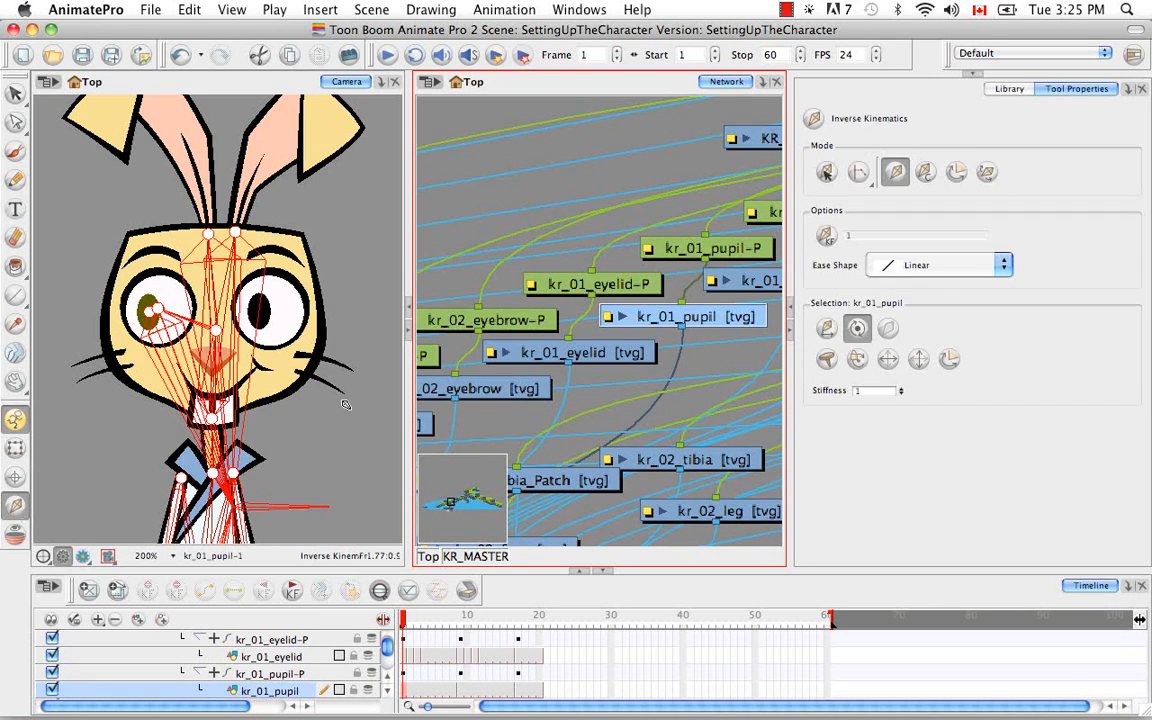
{"action": "left_click", "coordinate": [884, 336]}
{"action": "key", "text": "b"}
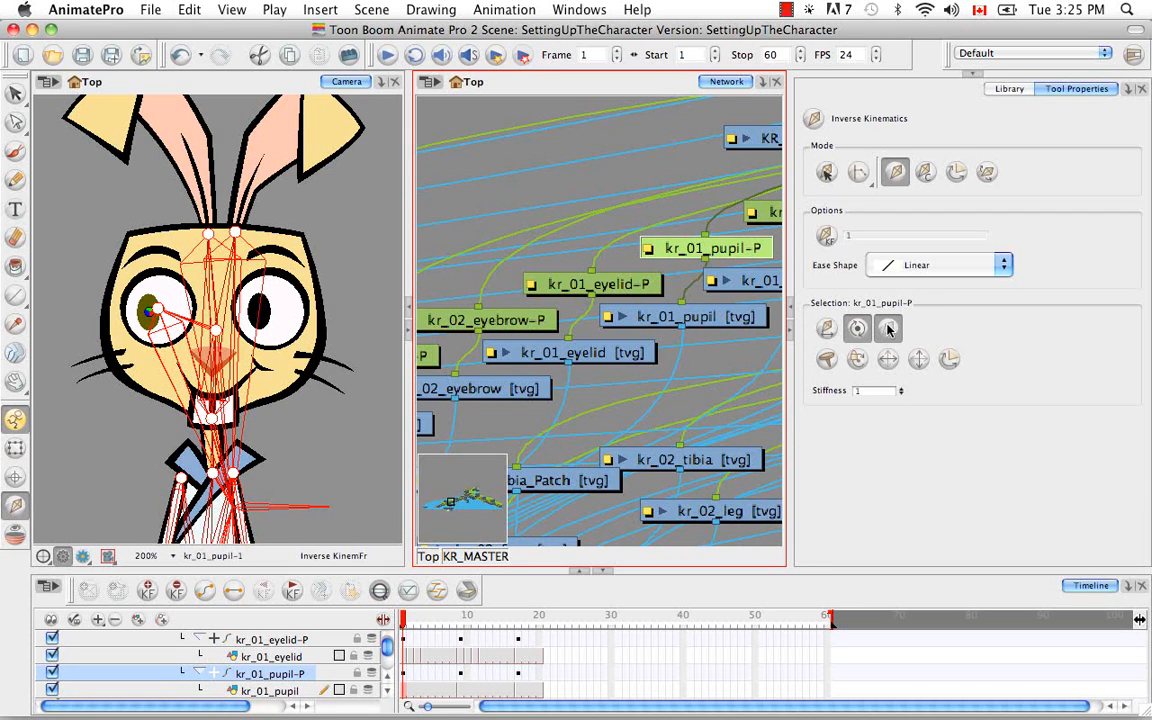
Exclude KR_01_EYE-PEG, the parent of kr_01_pupil-P, from inverse kinematics
{"action": "key", "text": "b"}
{"action": "left_click_drag", "start_coordinate": [630, 353], "coordinate": [467, 436]}
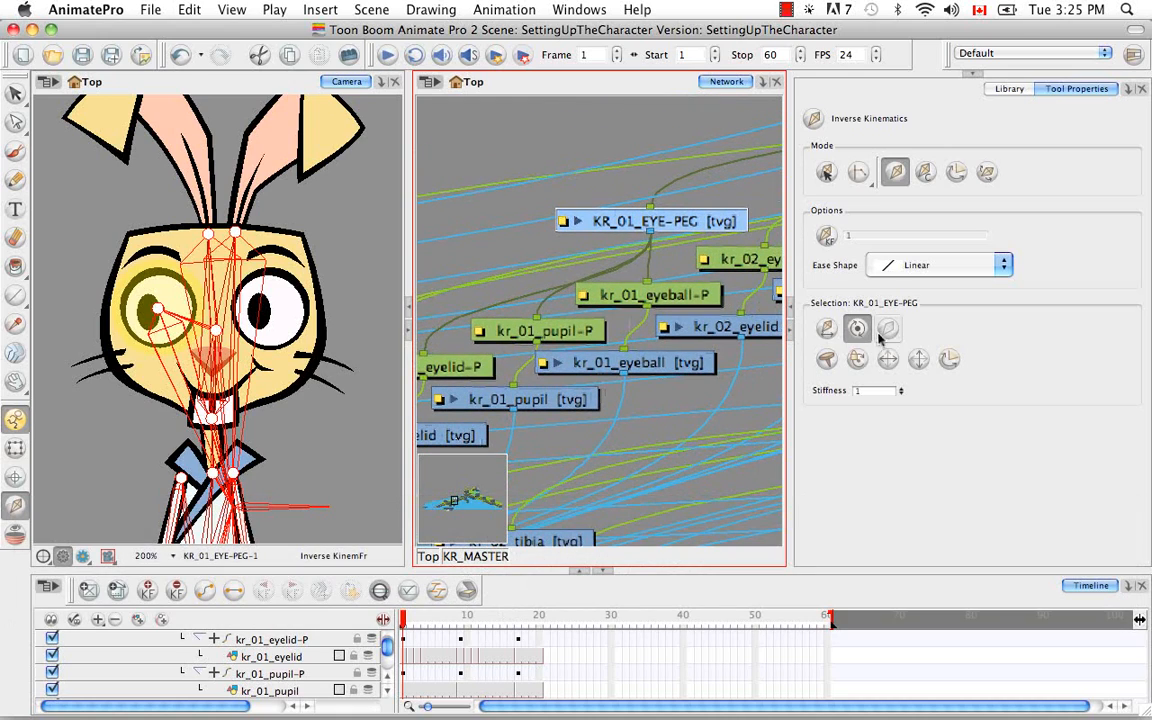
{"action": "left_click", "coordinate": [890, 330]}
{"action": "left_click_drag", "start_coordinate": [768, 300], "coordinate": [614, 399]}
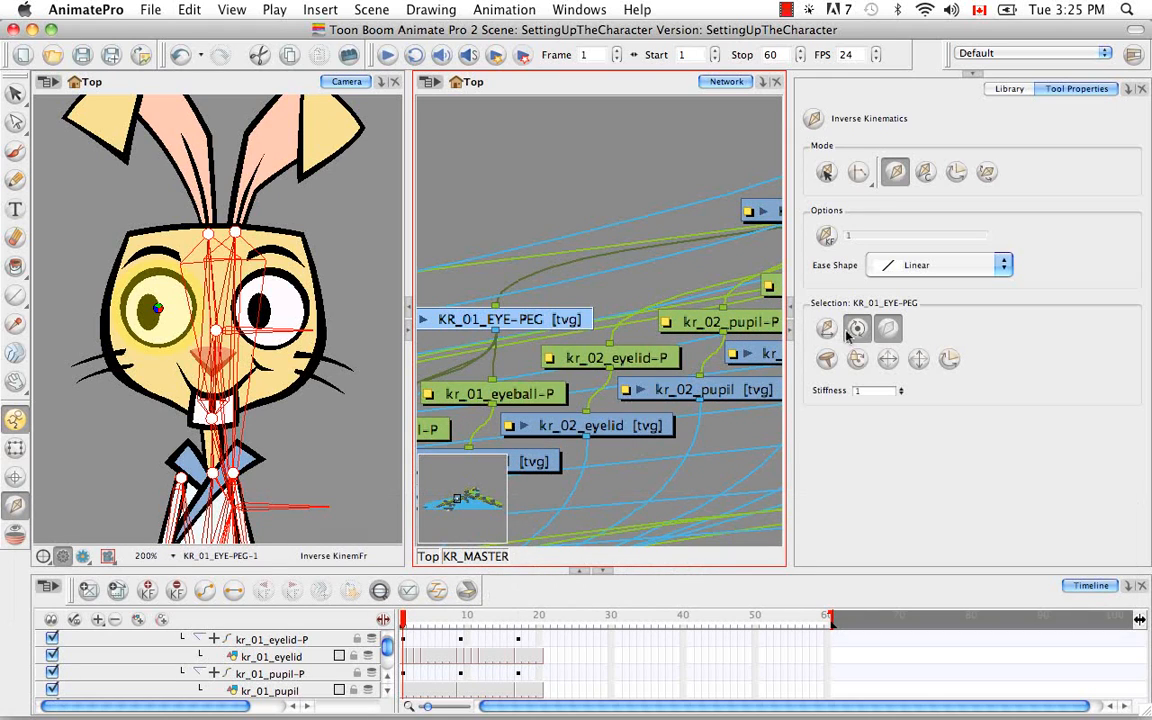
Select KR_FACIAL_FEATURES-PEG, the parent of KR_01_EYE-PEG, and examine it with the eye and nose modules in the network
{"action": "key", "text": "b"}
{"action": "key", "text": "space"}
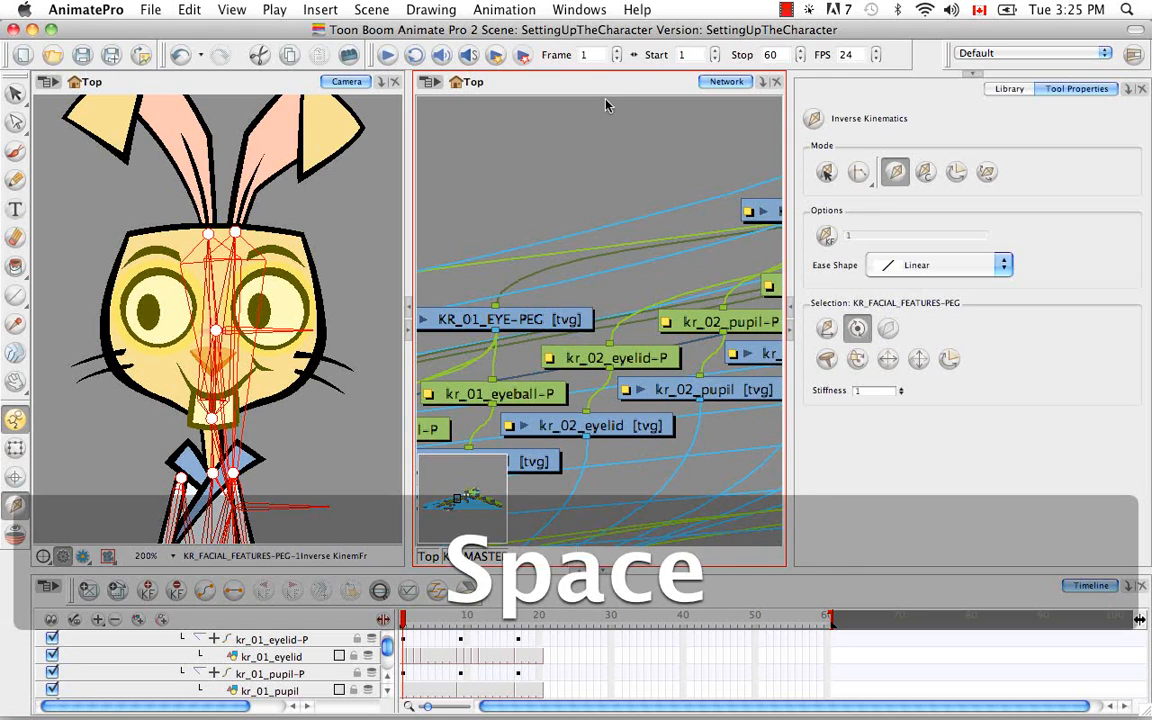
{"action": "key", "text": "o"}
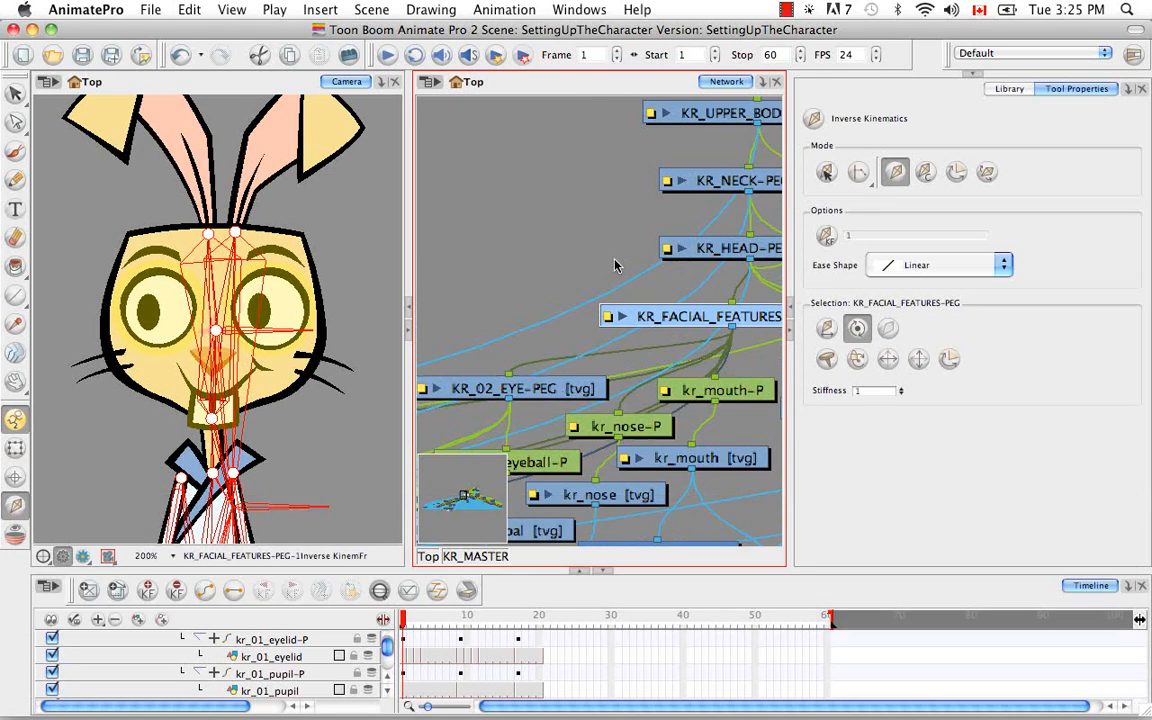
{"action": "key", "text": "space"}
{"action": "left_click_drag", "start_coordinate": [557, 410], "coordinate": [655, 222]}
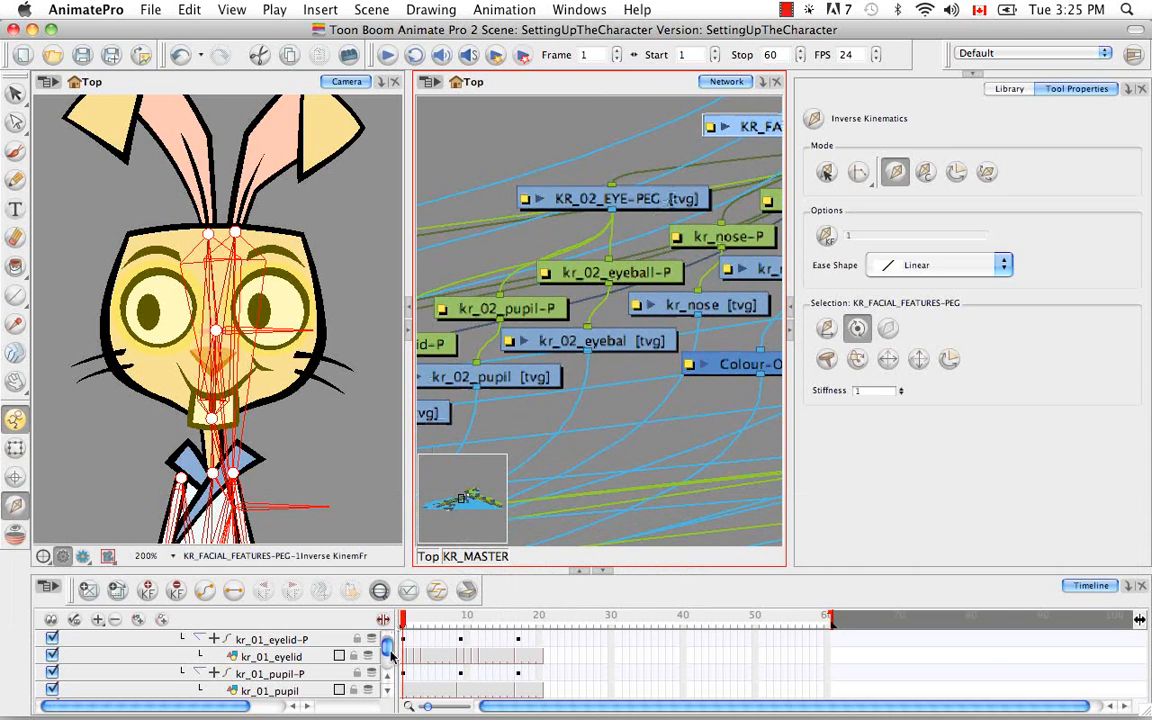
Find the kr_01_eyelid drawing in the timeline and exclude it and its parent kr_01_eyelid-P peg from inverse kinematics
{"action": "left_click_drag", "start_coordinate": [388, 647], "coordinate": [388, 646]}
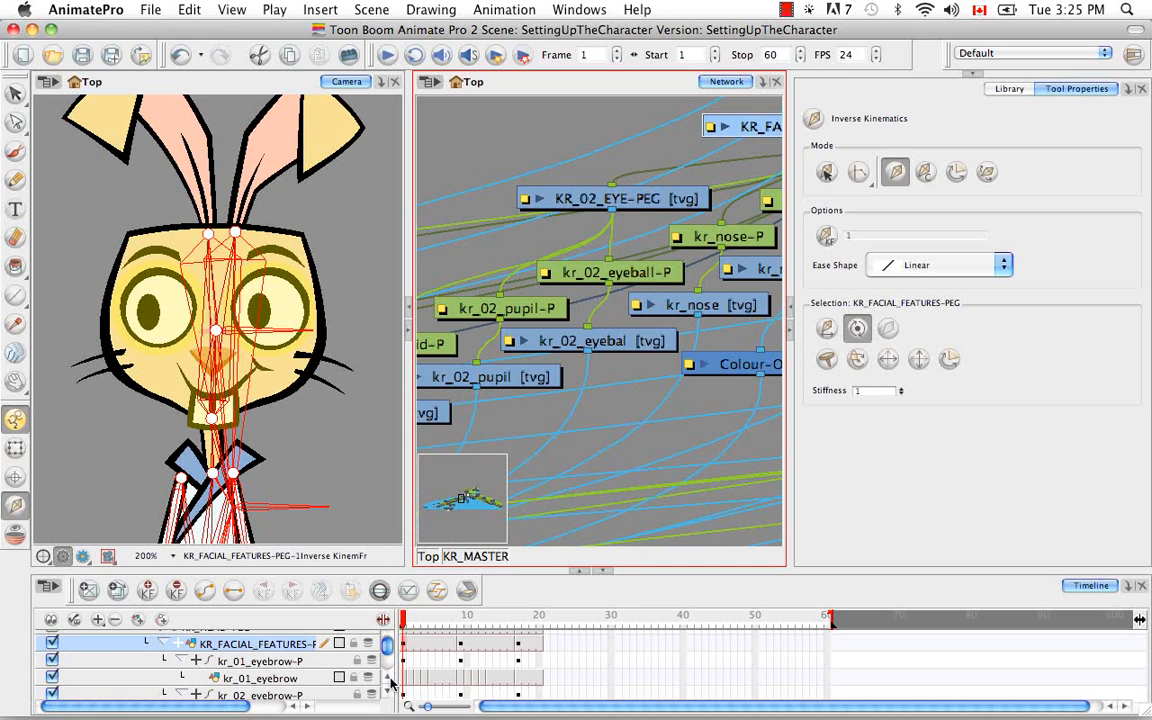
{"action": "left_click", "coordinate": [386, 681]}
{"action": "left_click", "coordinate": [386, 681]}
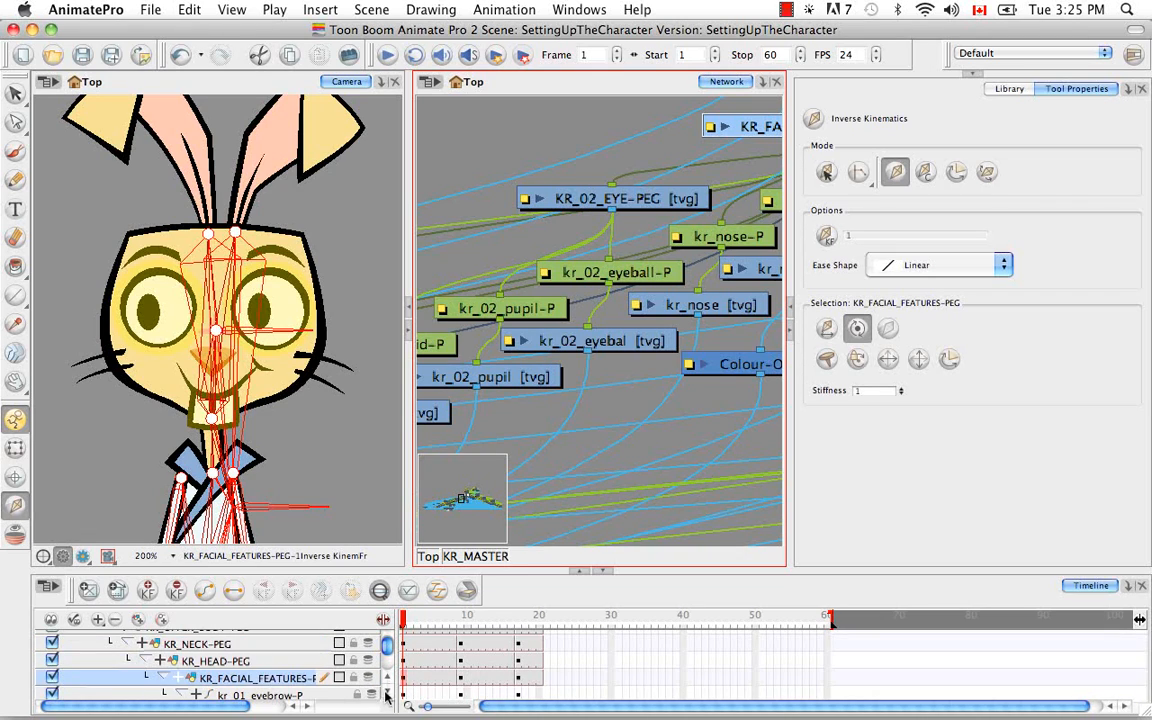
{"action": "left_click", "coordinate": [388, 697]}
{"action": "left_click", "coordinate": [388, 697]}
{"action": "left_click", "coordinate": [388, 697]}
{"action": "left_click", "coordinate": [388, 697]}
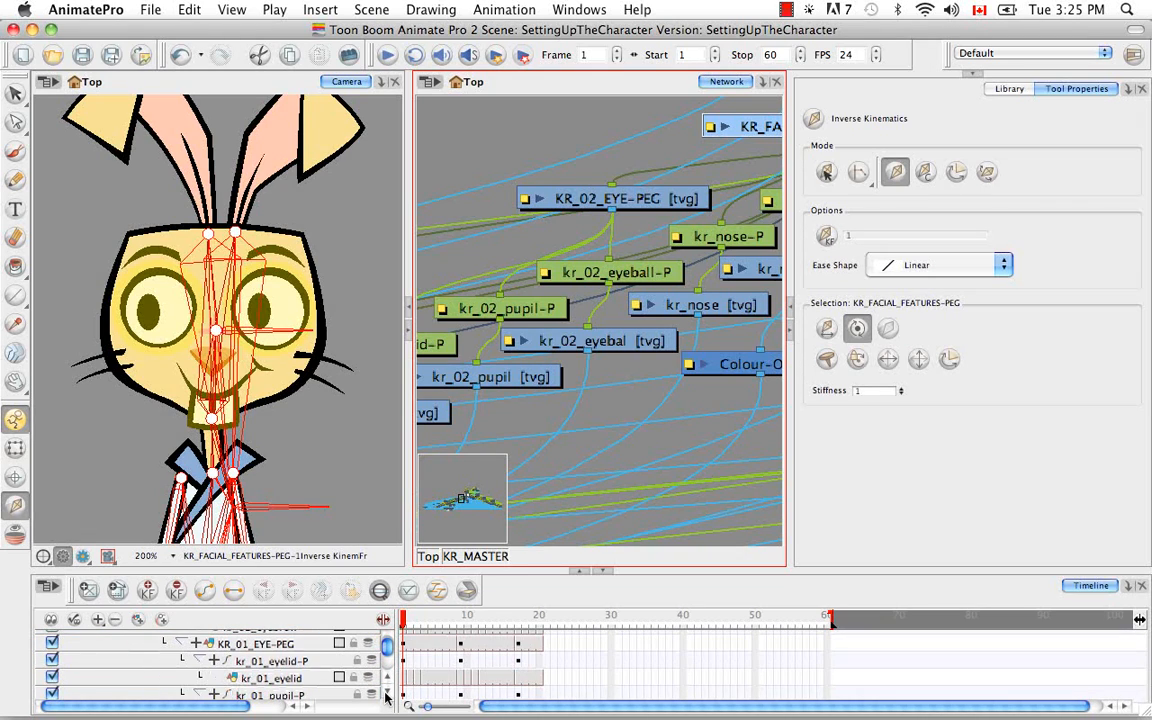
{"action": "left_click", "coordinate": [320, 679]}
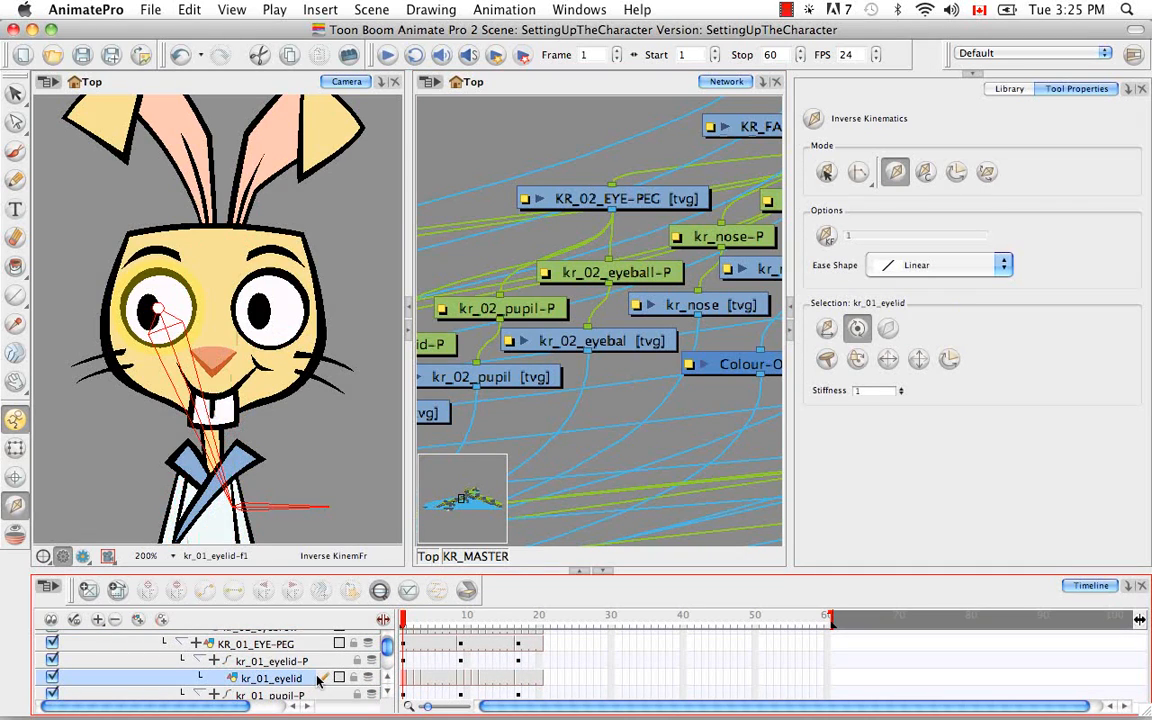
{"action": "left_click", "coordinate": [885, 331]}
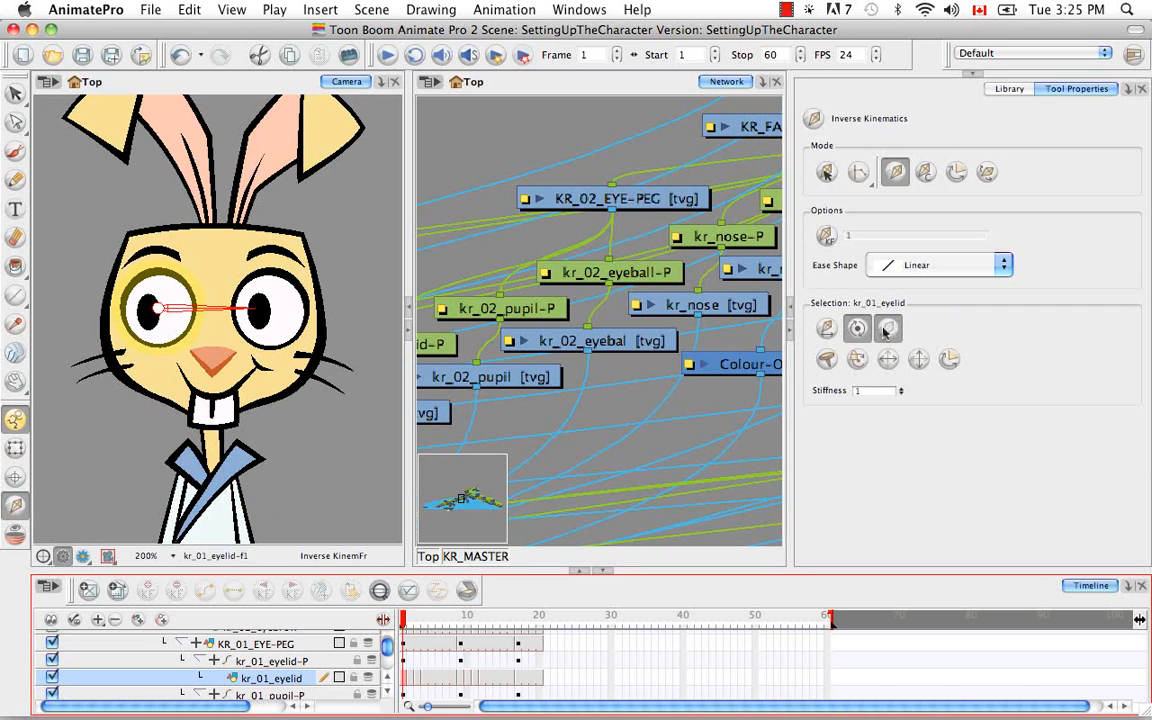
{"action": "key", "text": "b"}
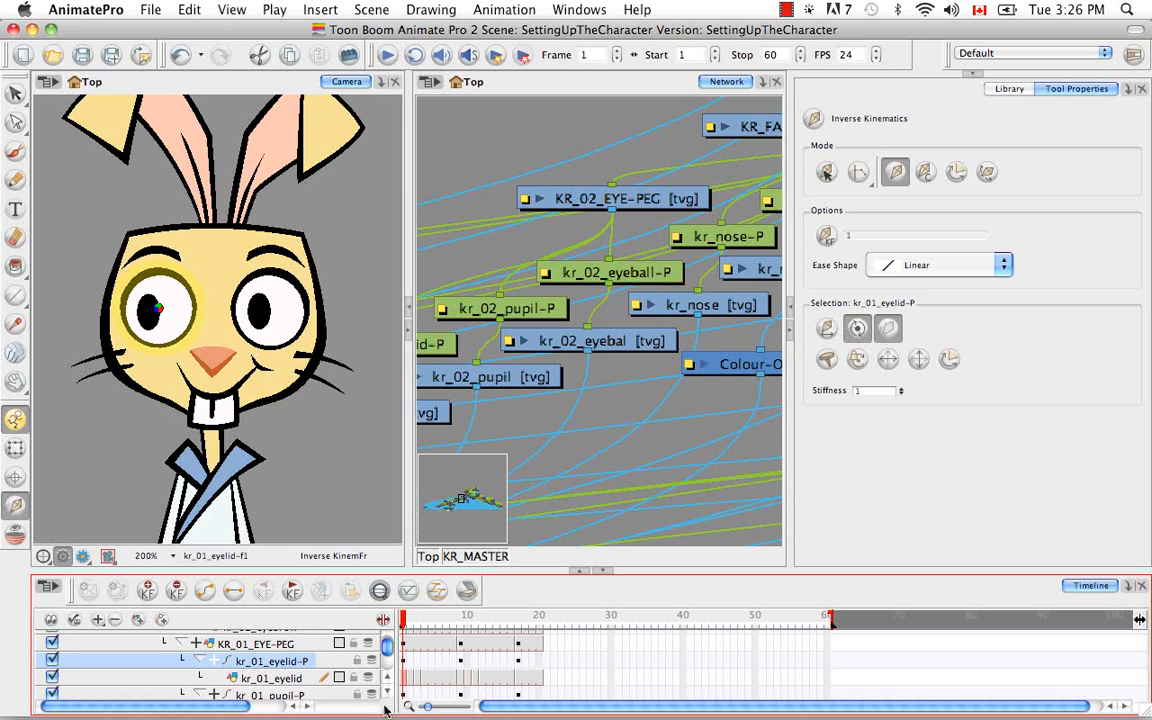
Find the kr_02_eyelid drawing in the timeline and exclude it and its parent kr_02_eyelid-P peg from inverse kinematics
{"action": "scroll", "coordinate": [388, 697], "scroll_direction": "down", "scroll_amount": 6}
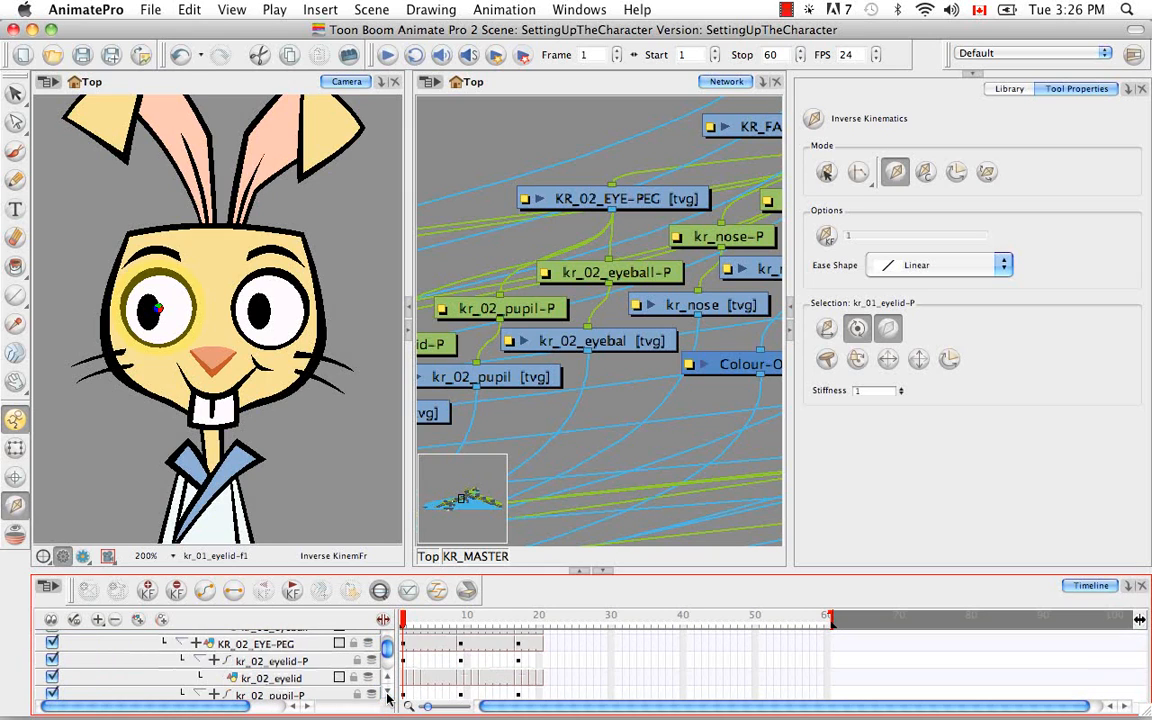
{"action": "scroll", "coordinate": [388, 697], "scroll_direction": "down", "scroll_amount": 1}
{"action": "left_click", "coordinate": [270, 661]}
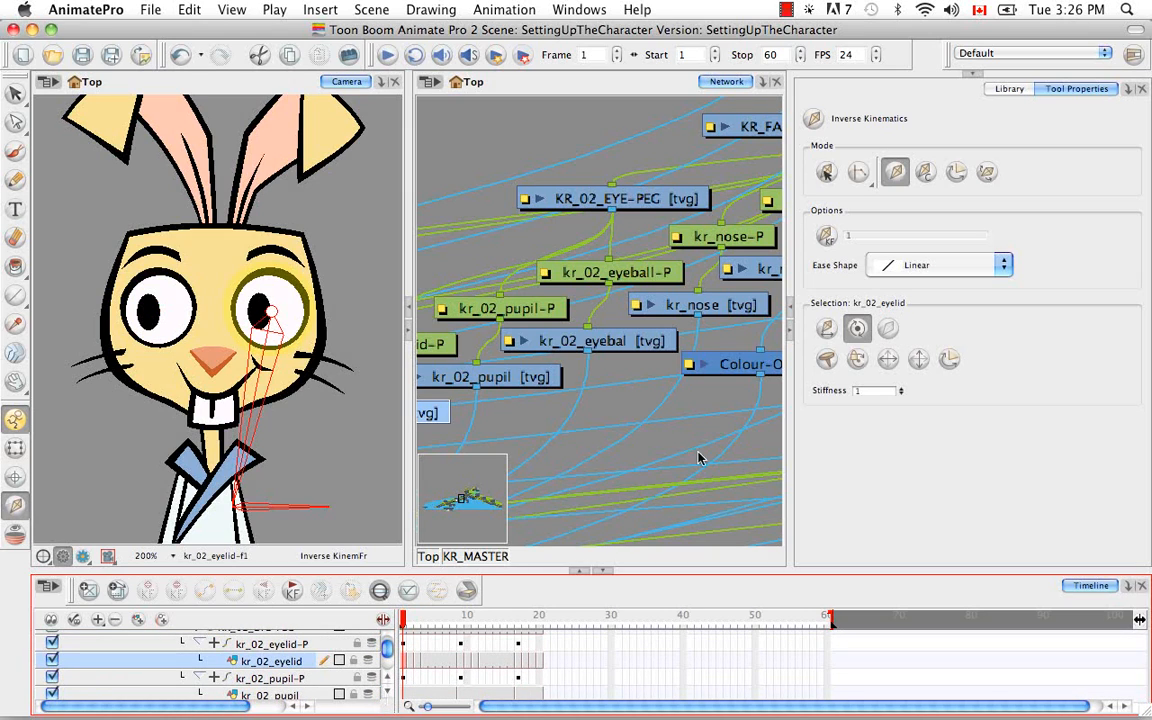
{"action": "key", "text": "b"}
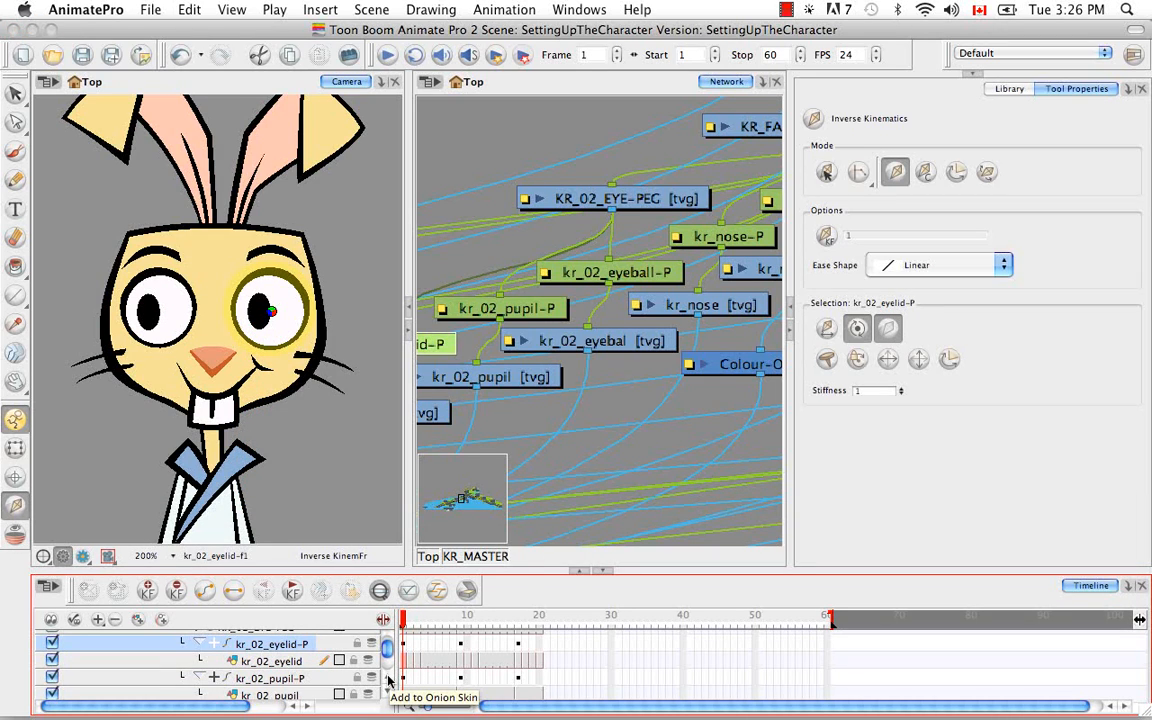
Exclude KR_02_EYE-PEG and its parent KR_FACIAL_FEATURES-PEG from inverse kinematics
{"action": "key", "text": "b"}
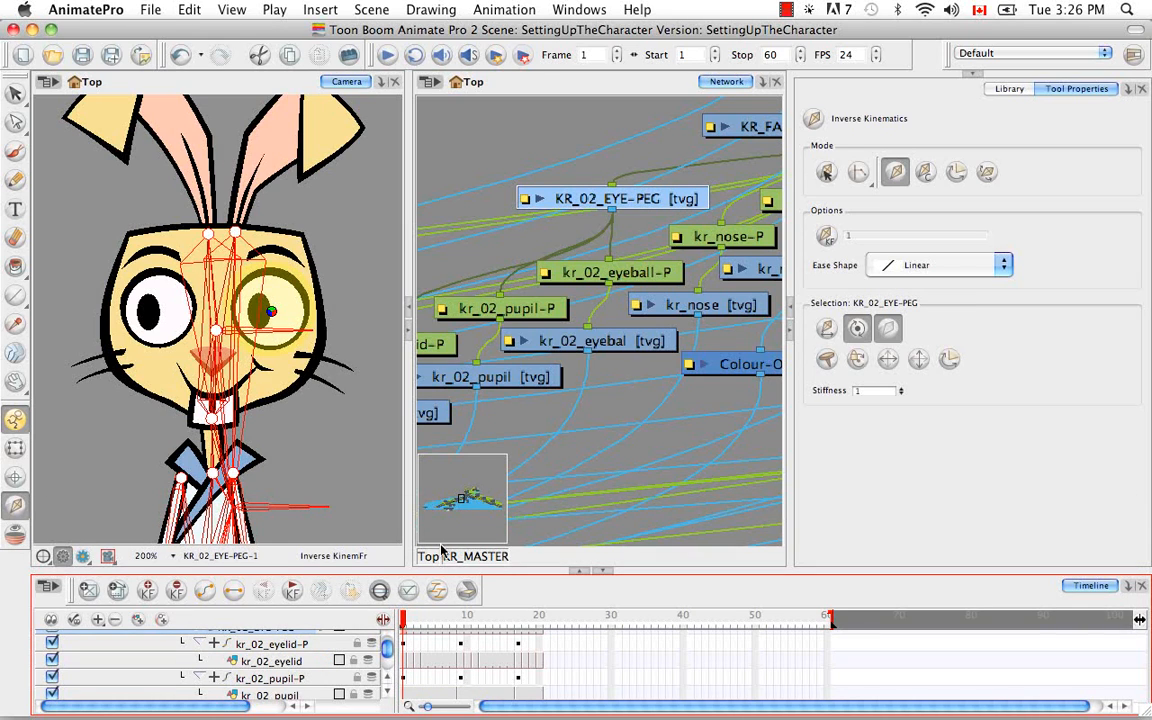
{"action": "key", "text": "b"}
{"action": "key", "text": "space"}
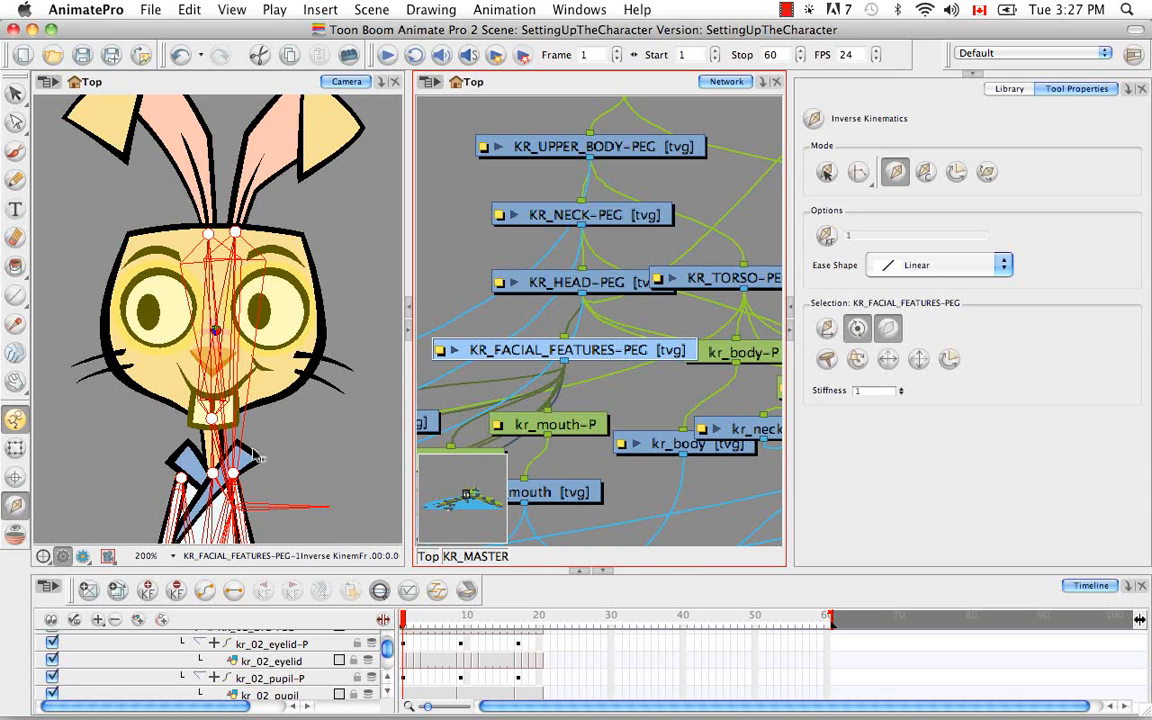
Select the kr_02_ear drawing on the rabbit, locate it in the network and timeline, and exclude it from inverse kinematics
{"action": "key", "text": "space"}
{"action": "left_click_drag", "start_coordinate": [259, 466], "coordinate": [263, 355]}
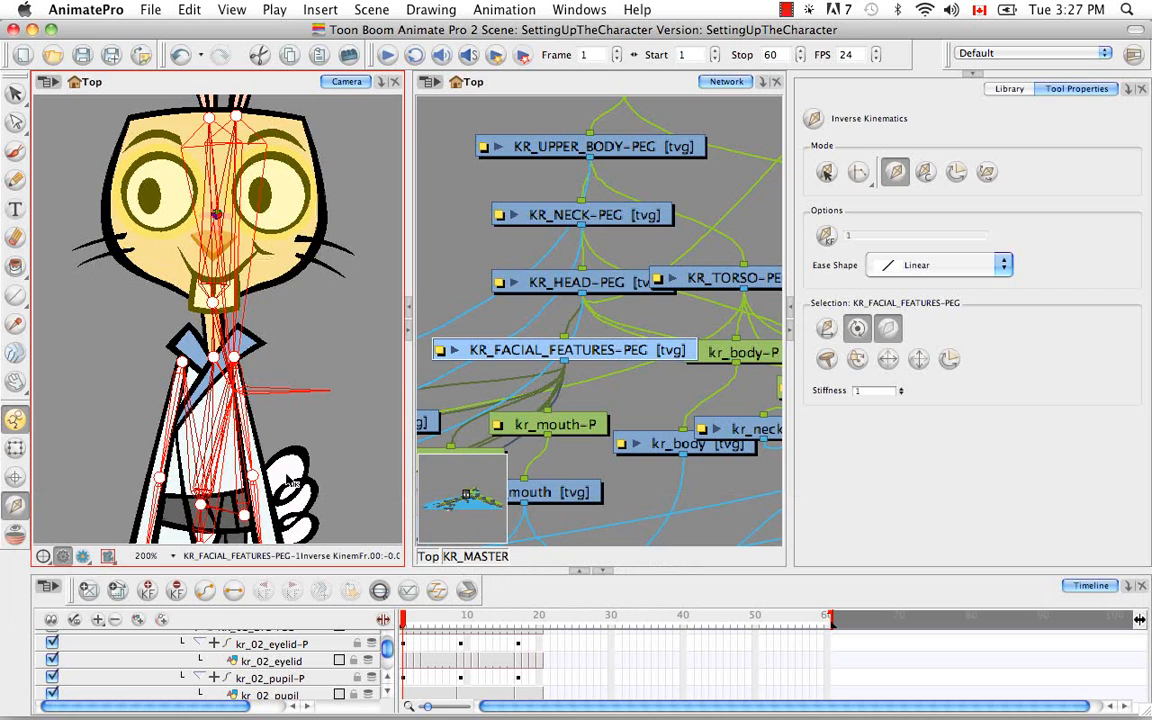
{"action": "left_click", "coordinate": [15, 453]}
{"action": "key", "text": "space"}
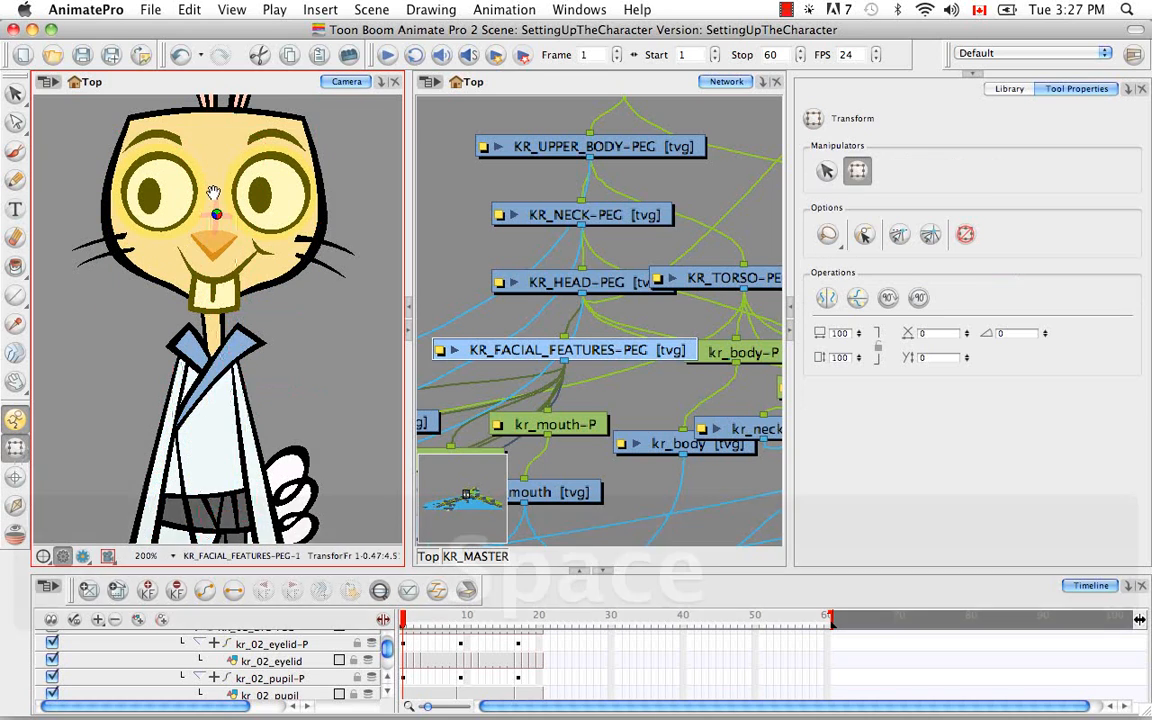
{"action": "left_click_drag", "start_coordinate": [213, 195], "coordinate": [231, 452]}
{"action": "left_click", "coordinate": [303, 275]}
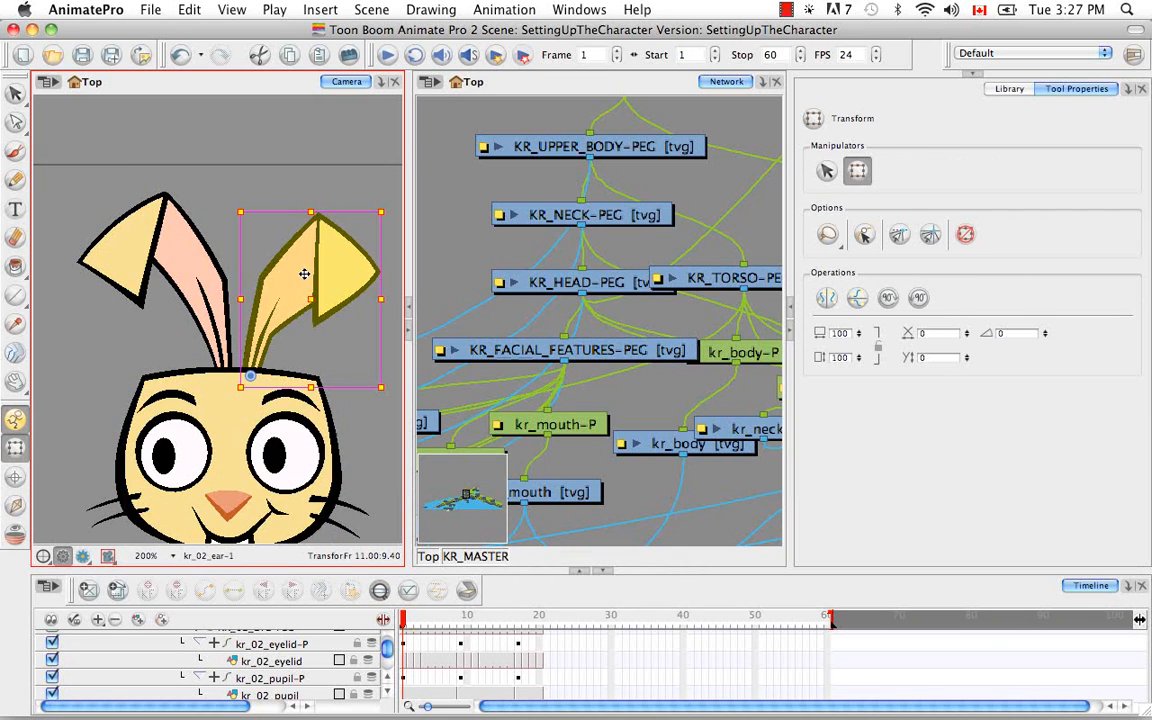
{"action": "left_click", "coordinate": [519, 81]}
{"action": "key", "text": "o"}
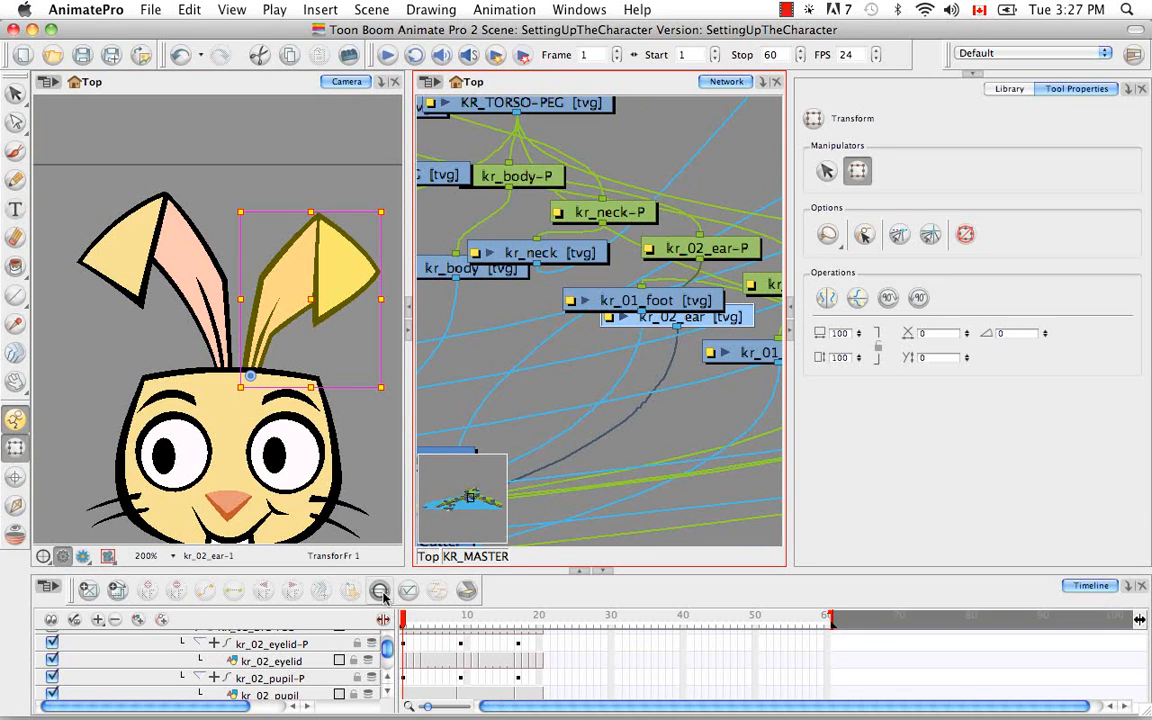
{"action": "left_click", "coordinate": [381, 591]}
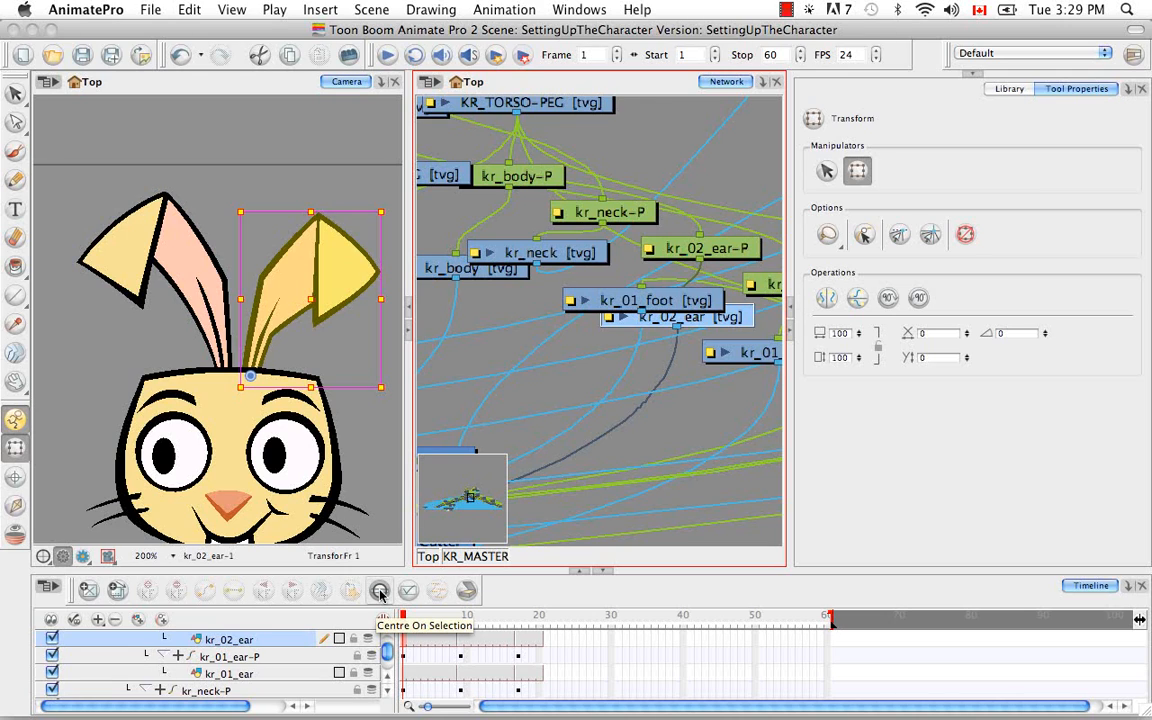
{"action": "left_click", "coordinate": [16, 506]}
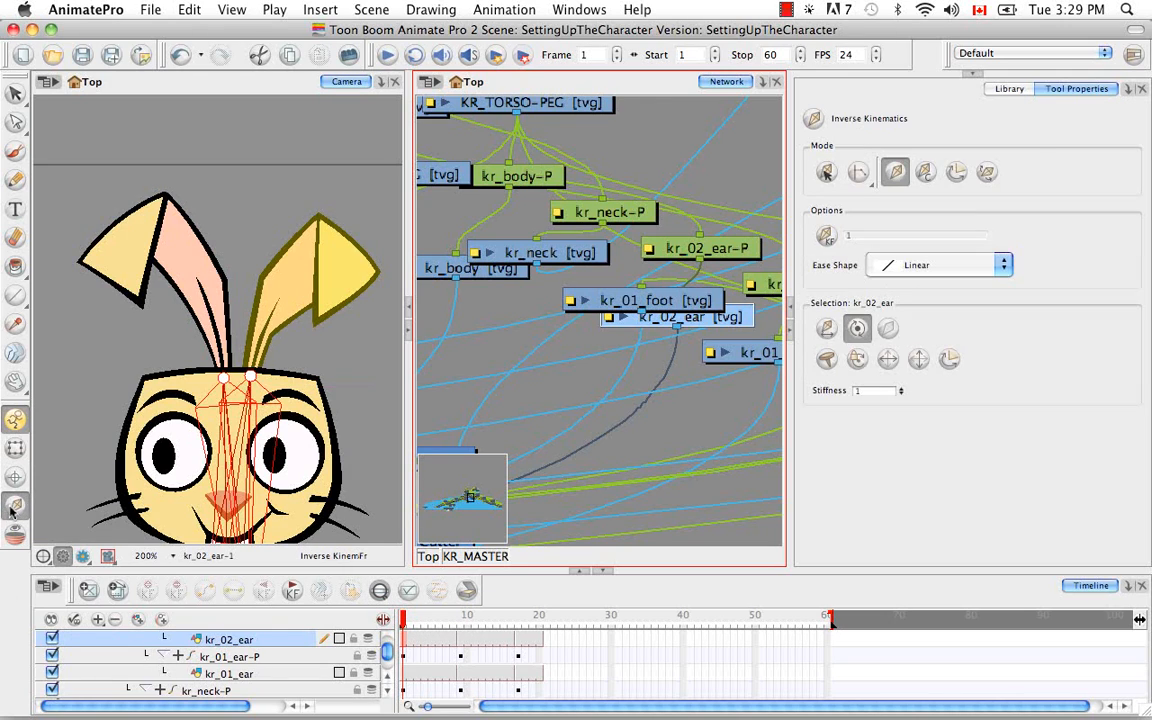
{"action": "left_click", "coordinate": [888, 330]}
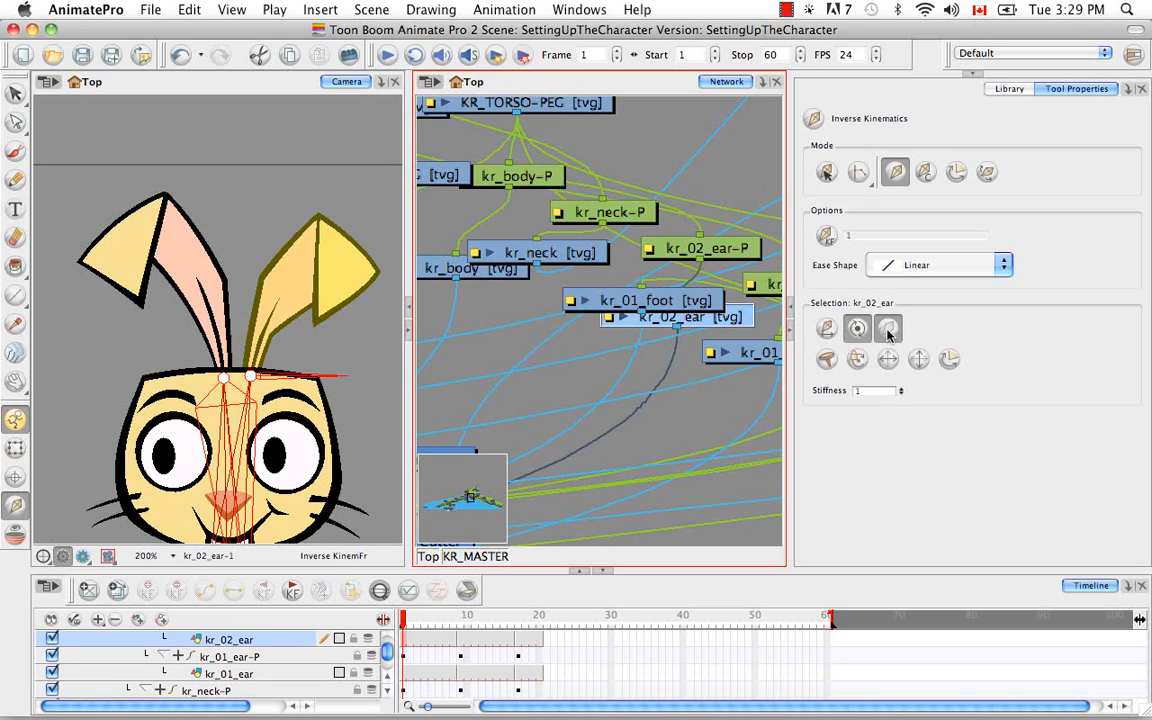
Exclude the kr_01_ear drawing from inverse kinematics, and go up its hierarchy to locate KR_HEAD-PEG in the network
{"action": "left_click", "coordinate": [277, 676]}
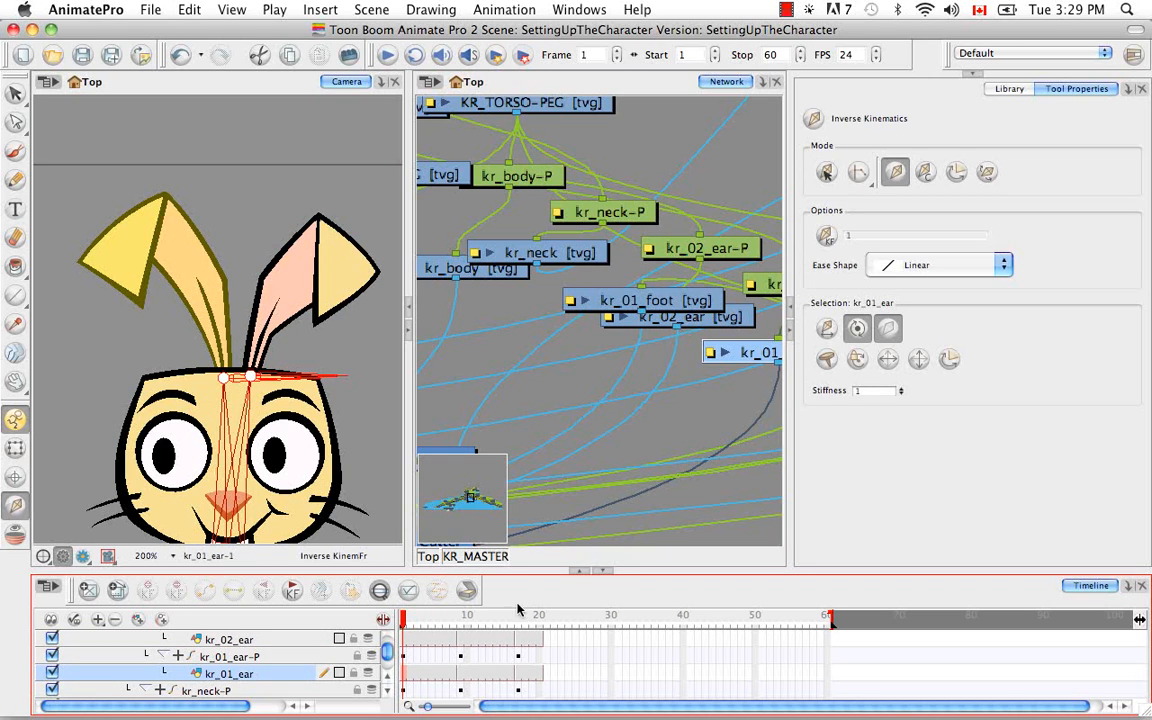
{"action": "key", "text": "b"}
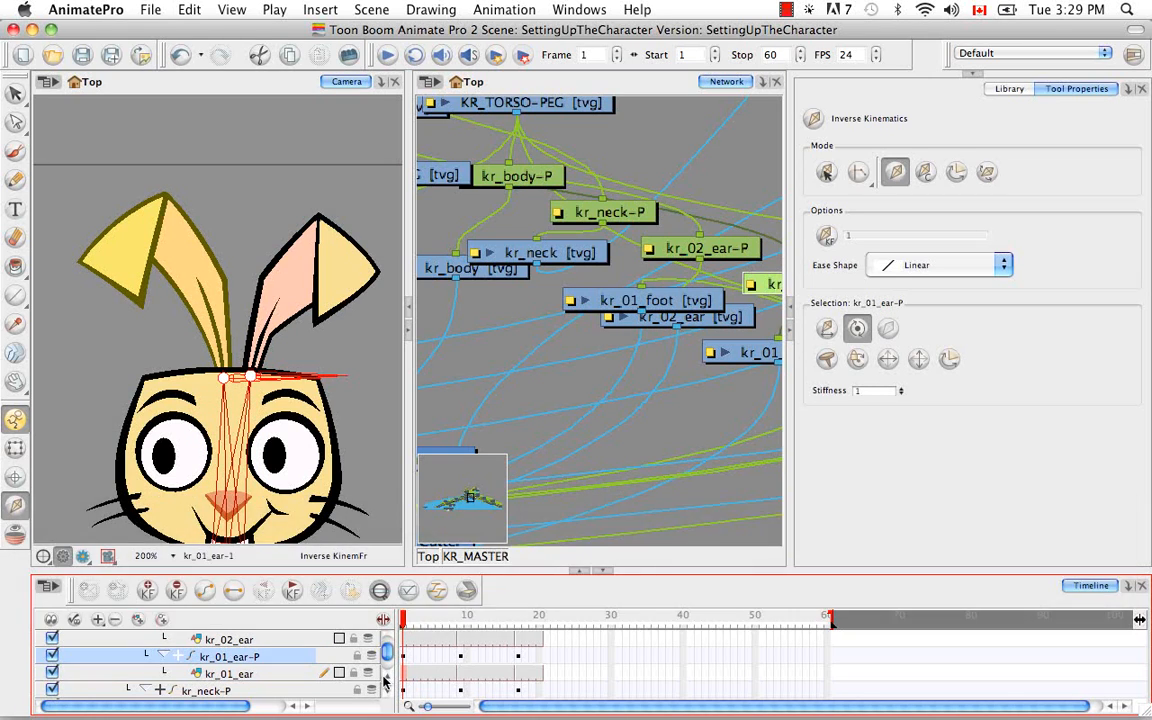
{"action": "key", "text": "b"}
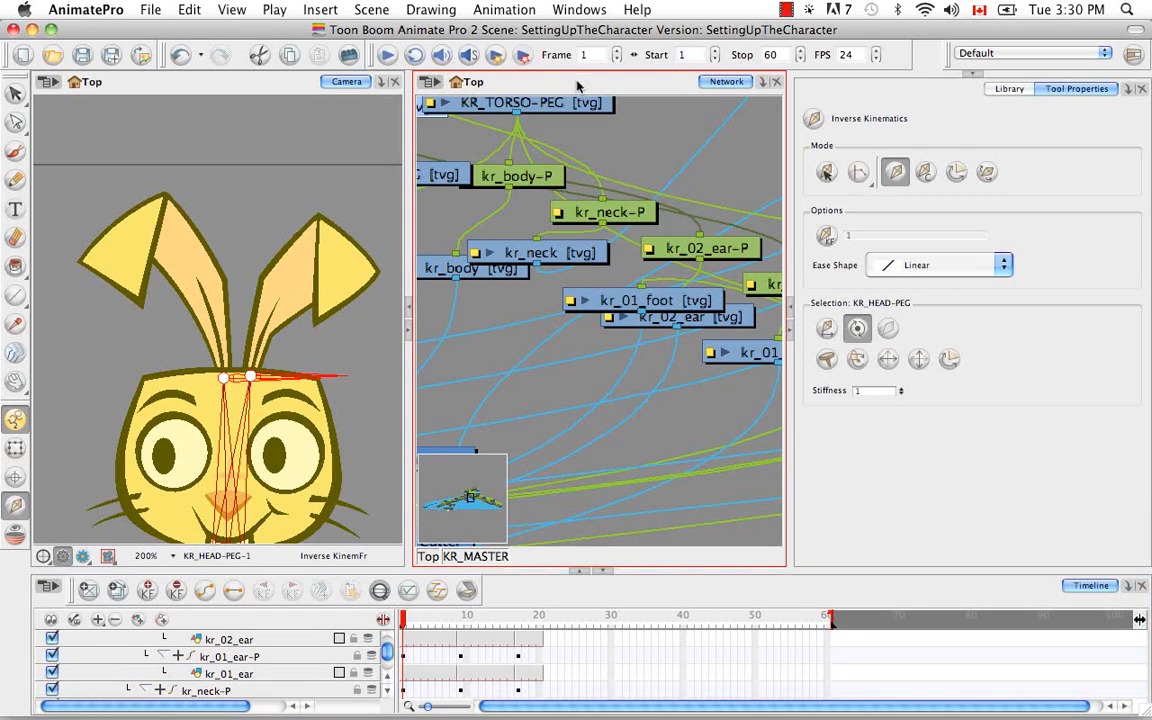
{"action": "key", "text": "o"}
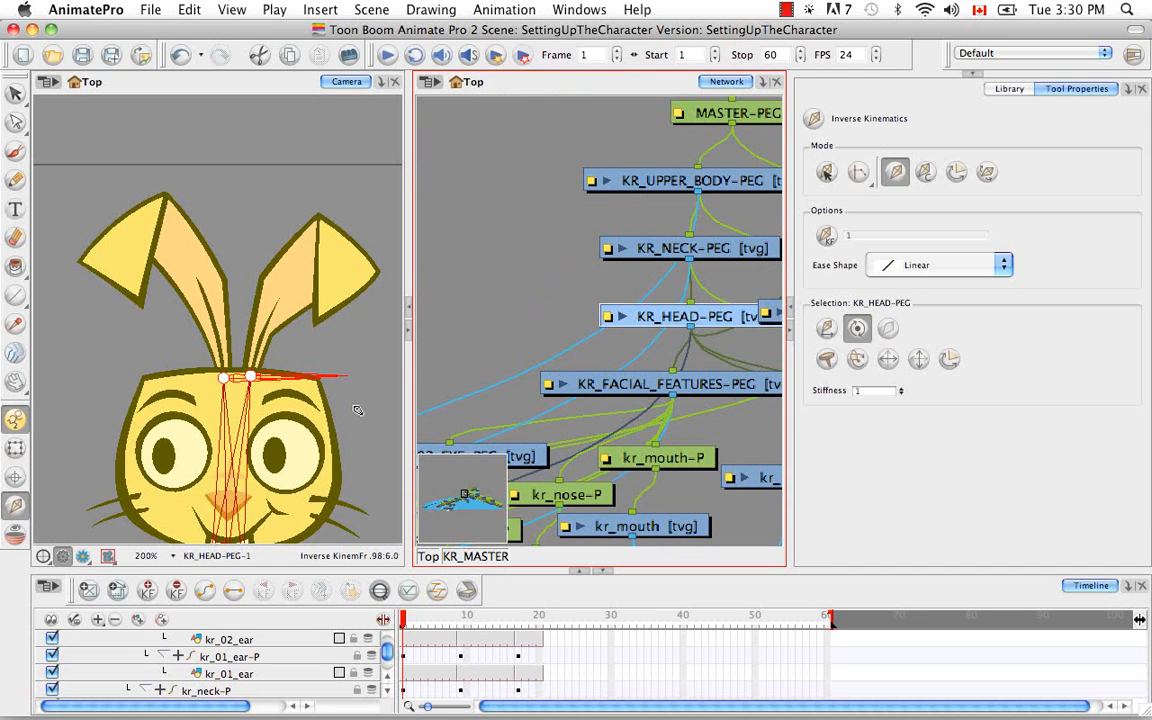
Examine the rabbit's bone chain from head to hips, and look through the timeline layers around KR_NECK-PEG
{"action": "key", "text": "space"}
{"action": "left_click_drag", "start_coordinate": [288, 454], "coordinate": [278, 344]}
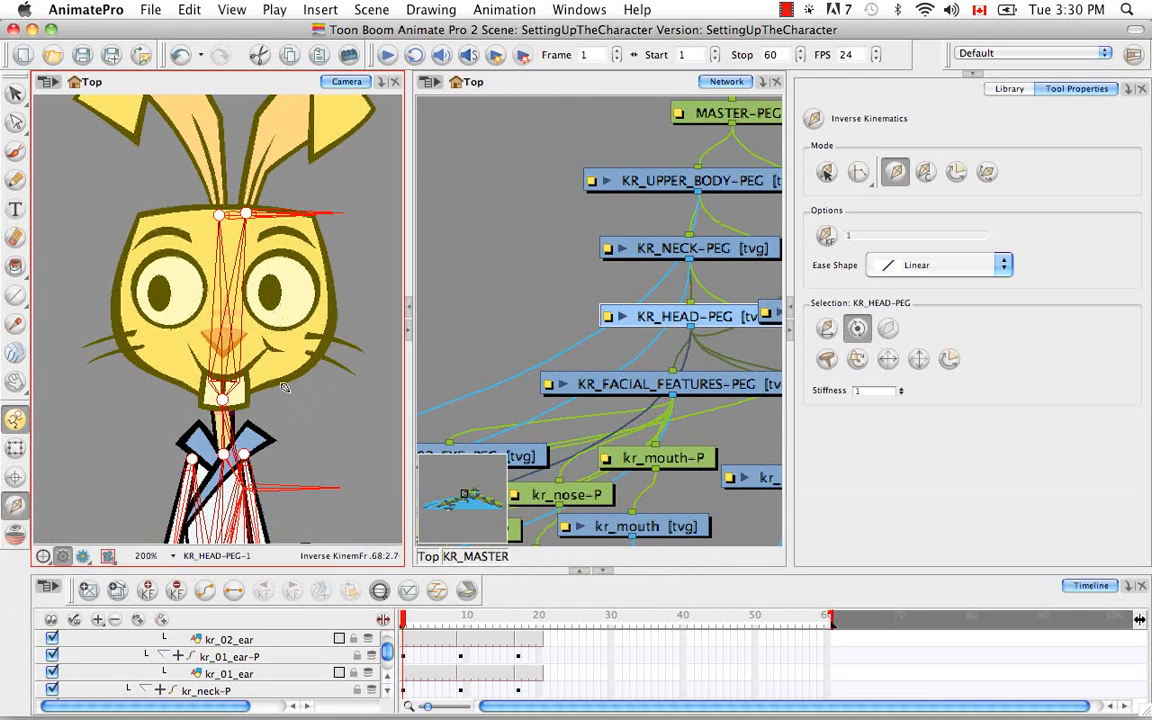
{"action": "key", "text": "space"}
{"action": "left_click_drag", "start_coordinate": [280, 392], "coordinate": [264, 250]}
{"action": "key", "text": "space"}
{"action": "left_click_drag", "start_coordinate": [252, 398], "coordinate": [256, 305]}
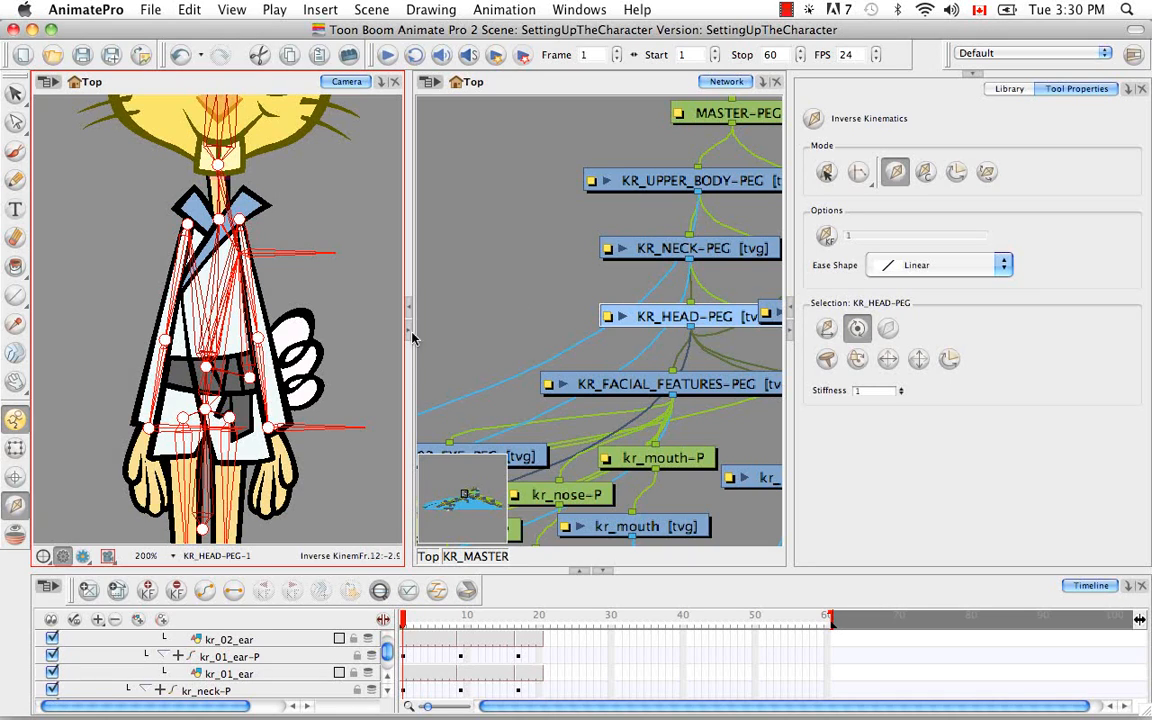
{"action": "left_click", "coordinate": [675, 249]}
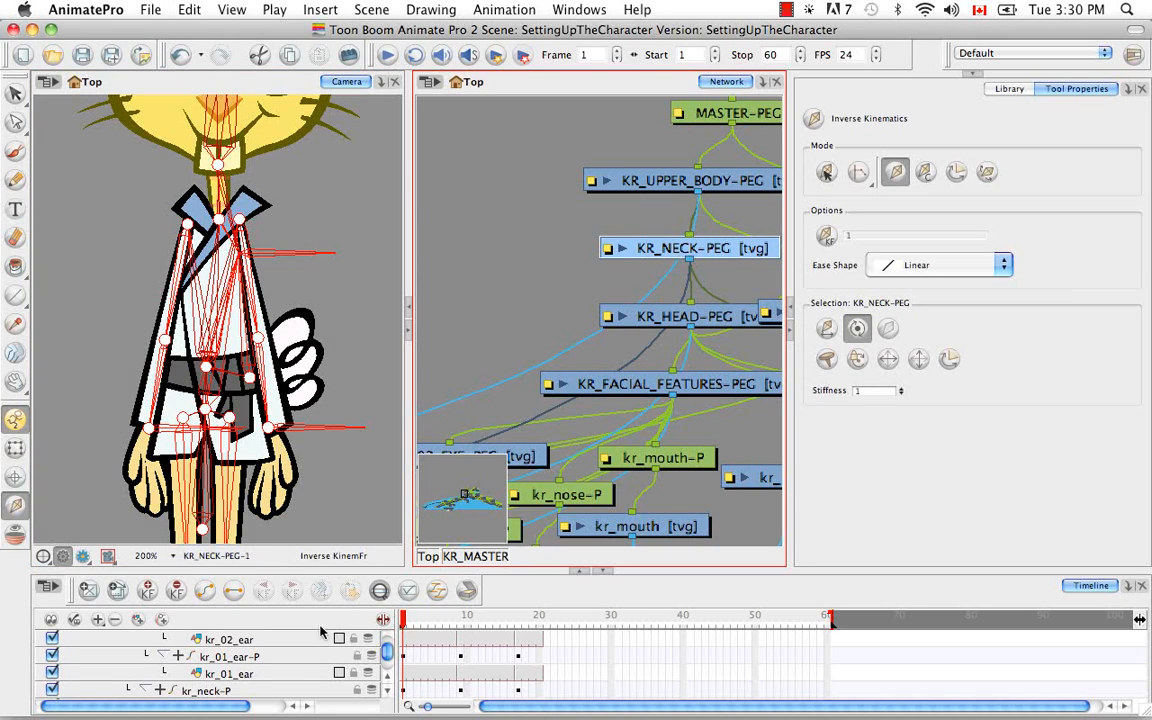
{"action": "left_click", "coordinate": [380, 592]}
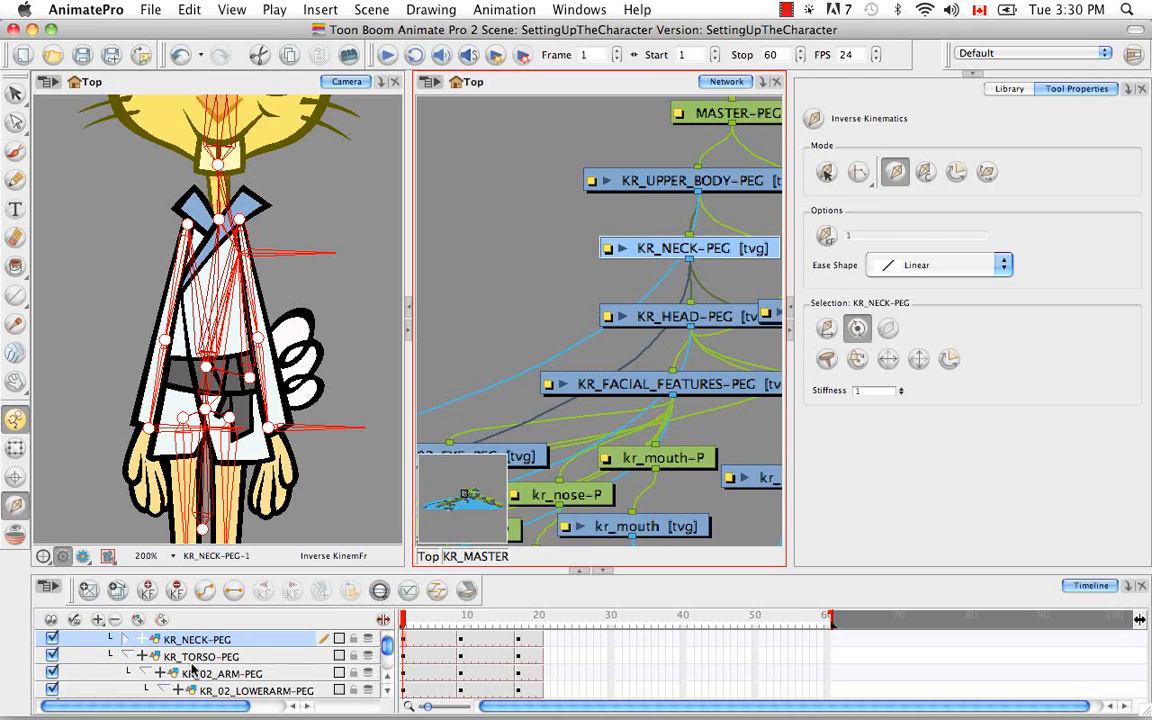
{"action": "left_click", "coordinate": [386, 692]}
{"action": "left_click", "coordinate": [386, 692]}
{"action": "left_click", "coordinate": [386, 692]}
{"action": "left_click", "coordinate": [386, 692]}
{"action": "left_click", "coordinate": [386, 692]}
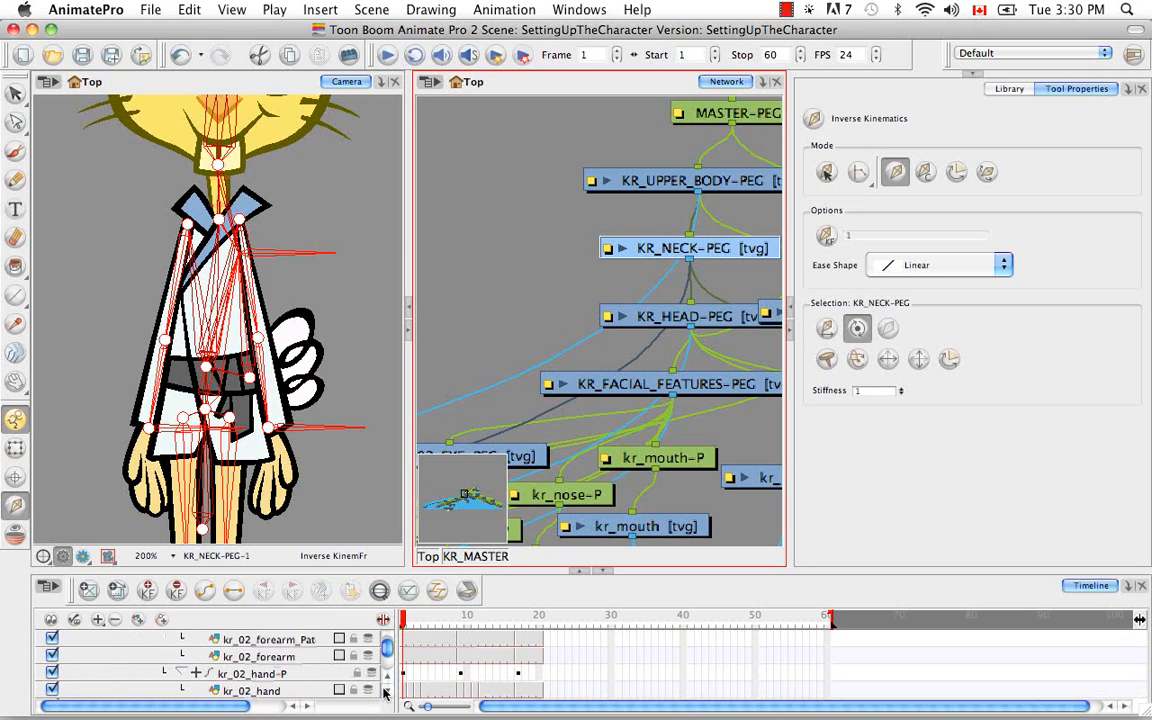
{"action": "left_click", "coordinate": [386, 692]}
{"action": "left_click", "coordinate": [386, 692]}
{"action": "left_click", "coordinate": [386, 692]}
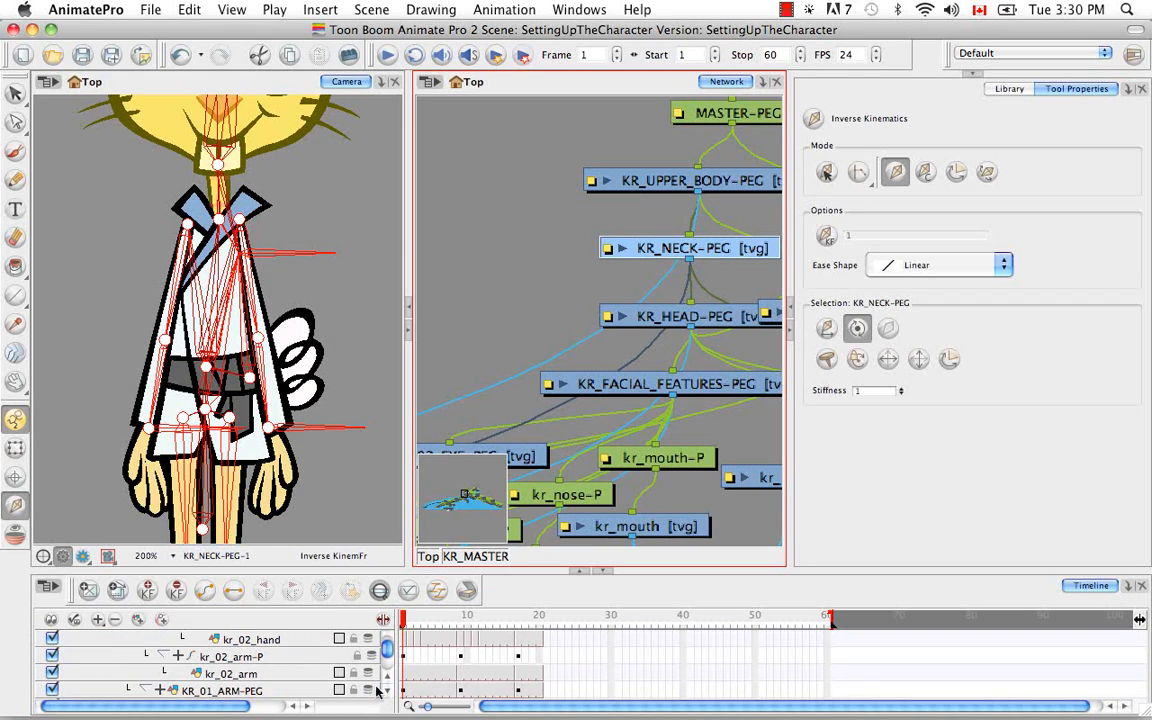
Select the kr_neck drawing on the rabbit and exclude it and its parent kr_neck-P peg from inverse kinematics
{"action": "left_click", "coordinate": [15, 447]}
{"action": "left_click", "coordinate": [195, 174]}
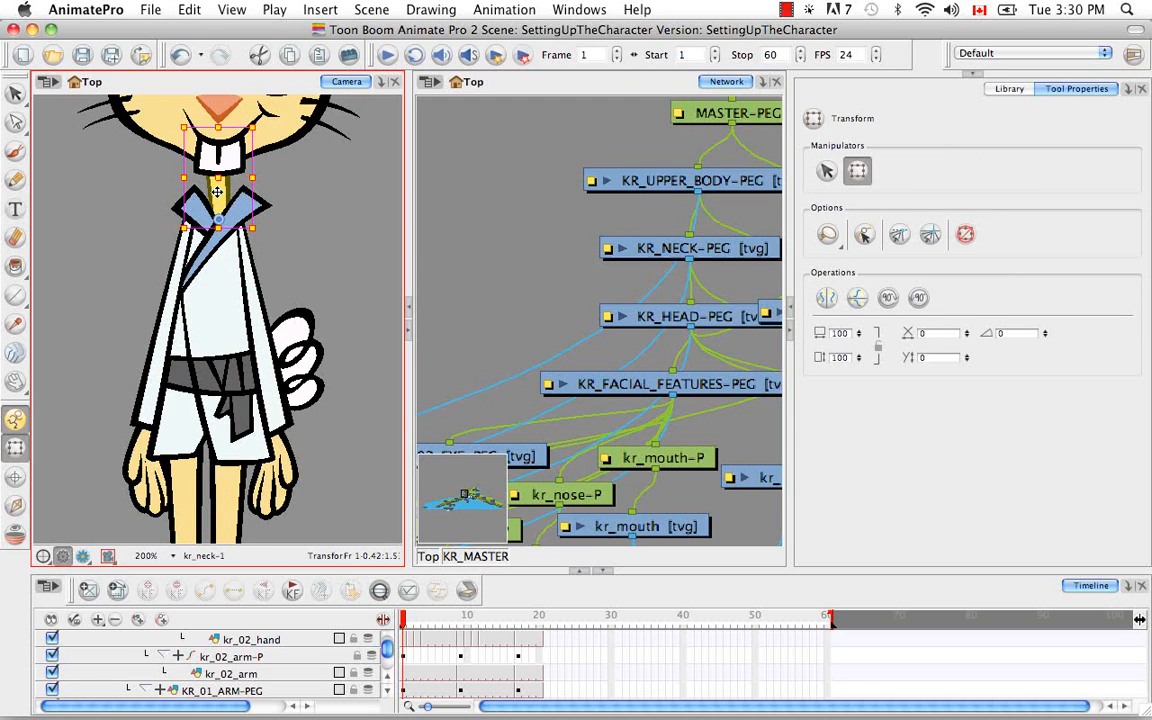
{"action": "left_click", "coordinate": [601, 91]}
{"action": "key", "text": "o"}
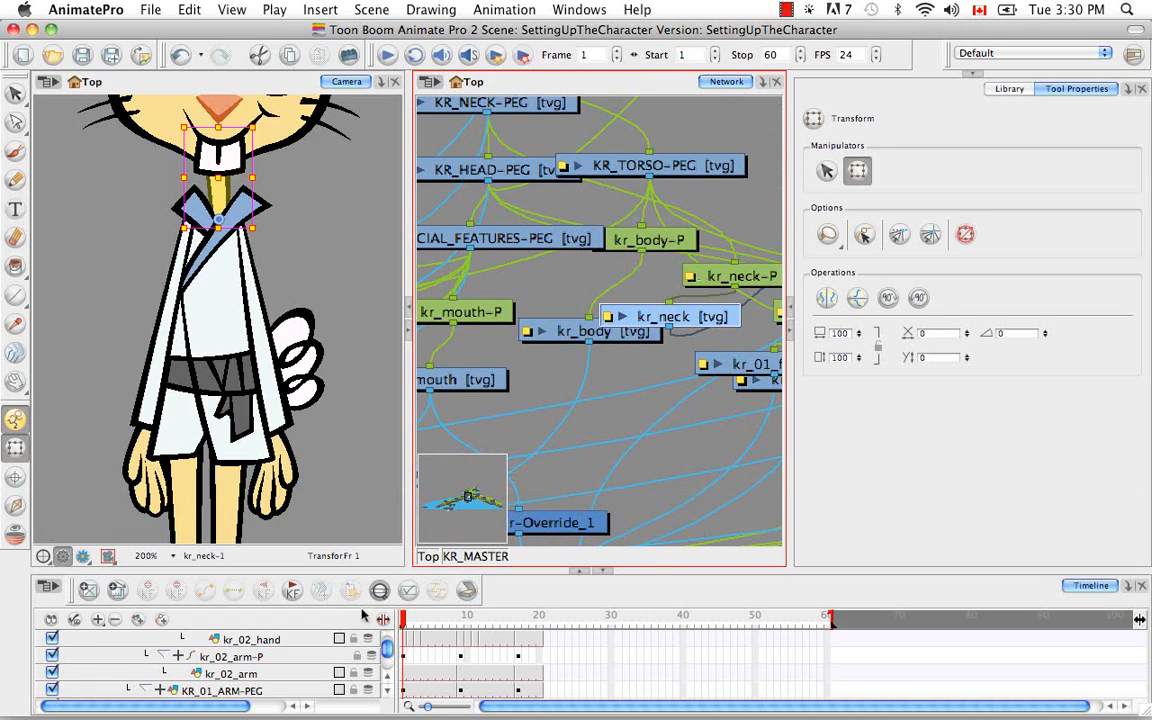
{"action": "left_click", "coordinate": [379, 591]}
{"action": "left_click", "coordinate": [388, 678]}
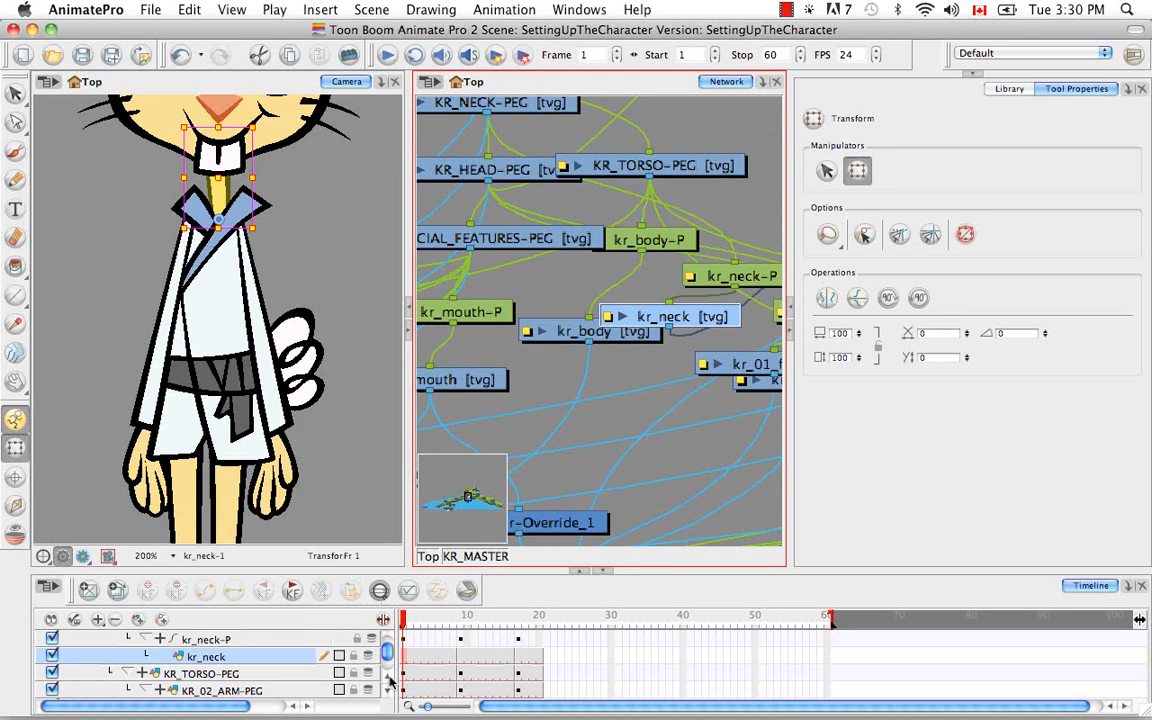
{"action": "left_click", "coordinate": [388, 678]}
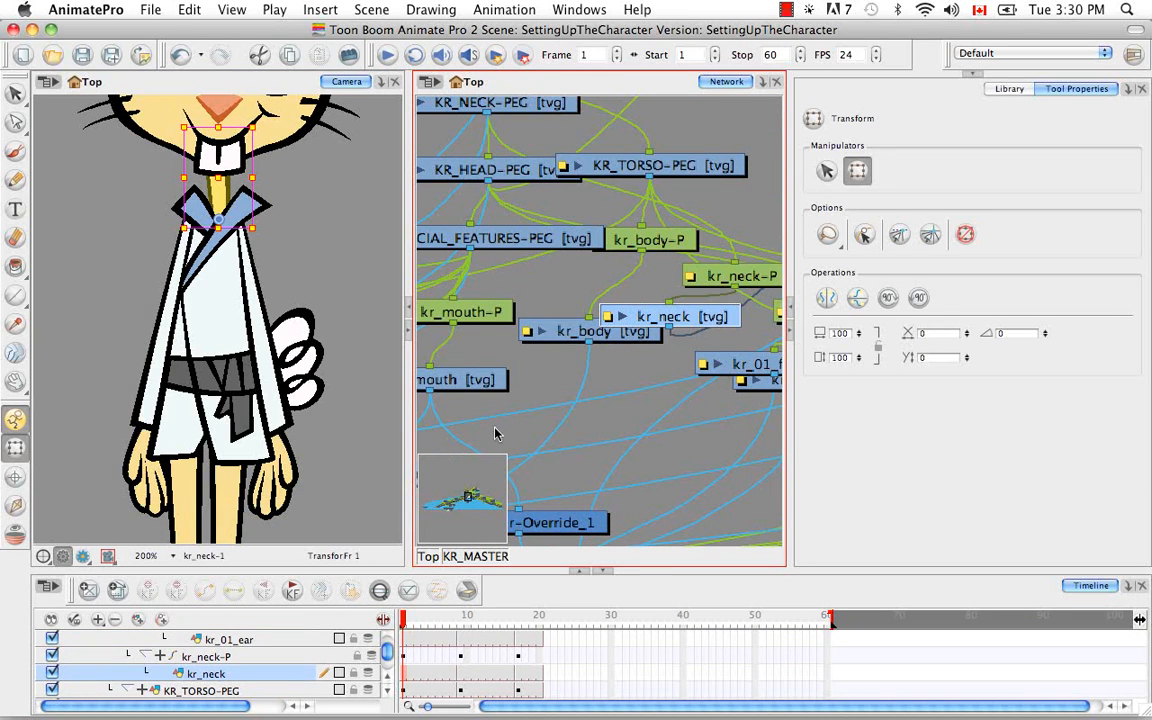
{"action": "left_click", "coordinate": [16, 505]}
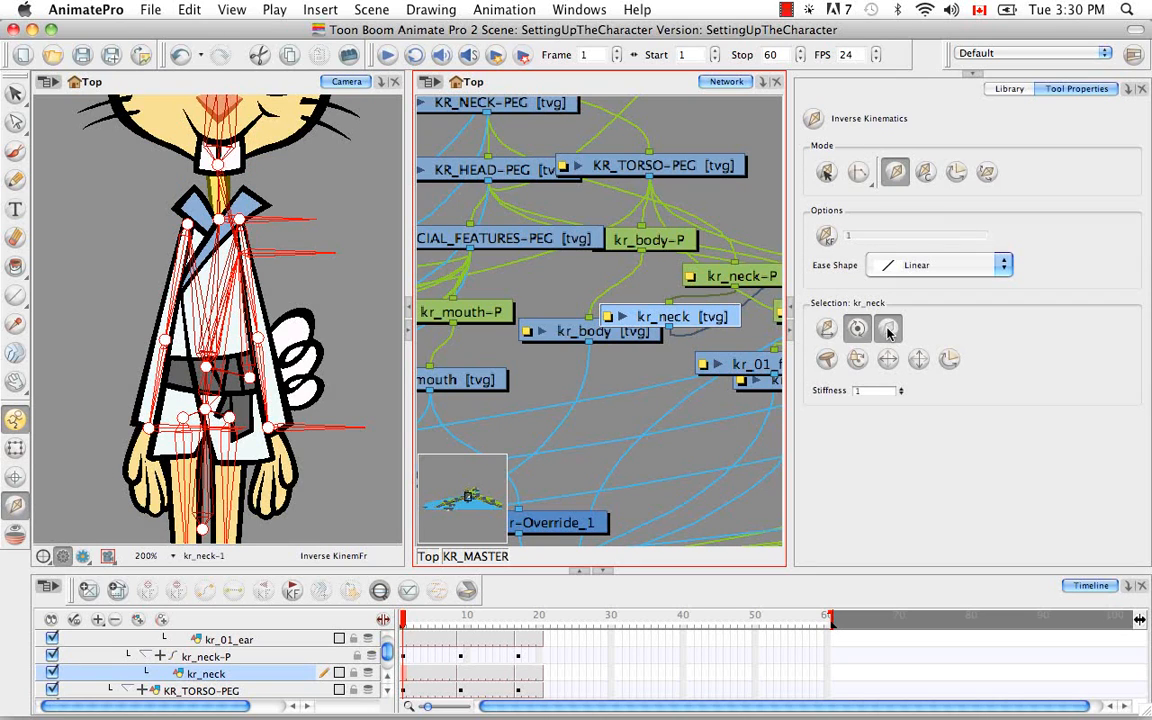
{"action": "key", "text": "b"}
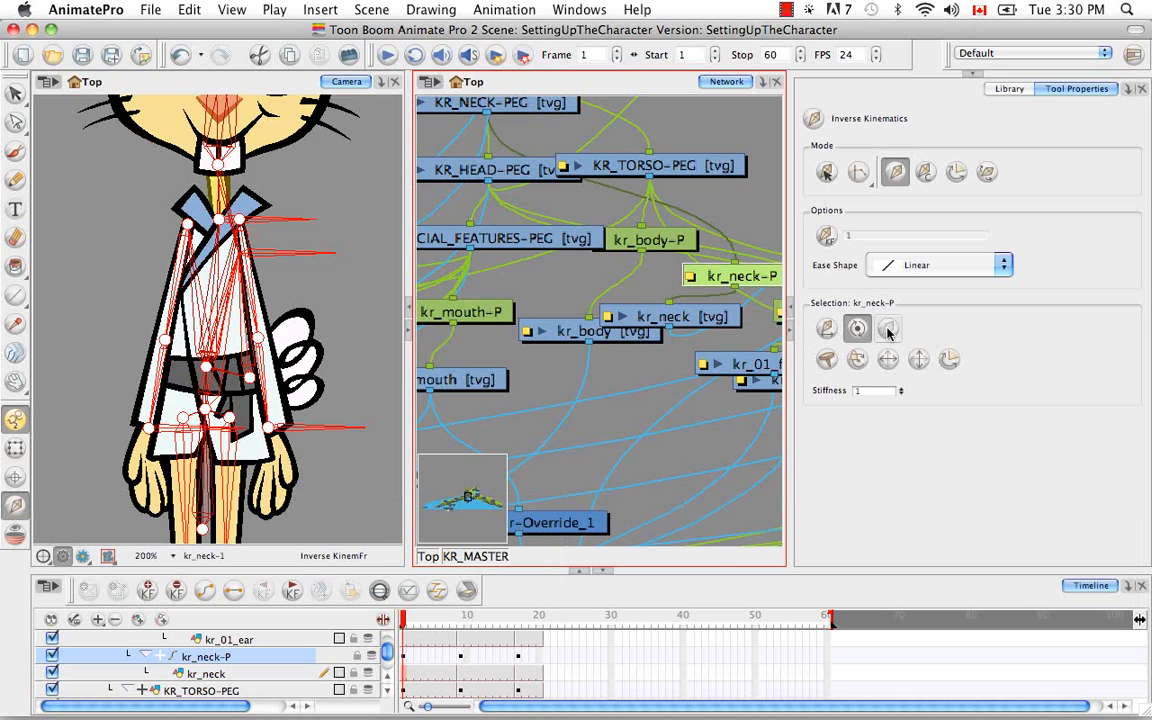
{"action": "key", "text": "b"}
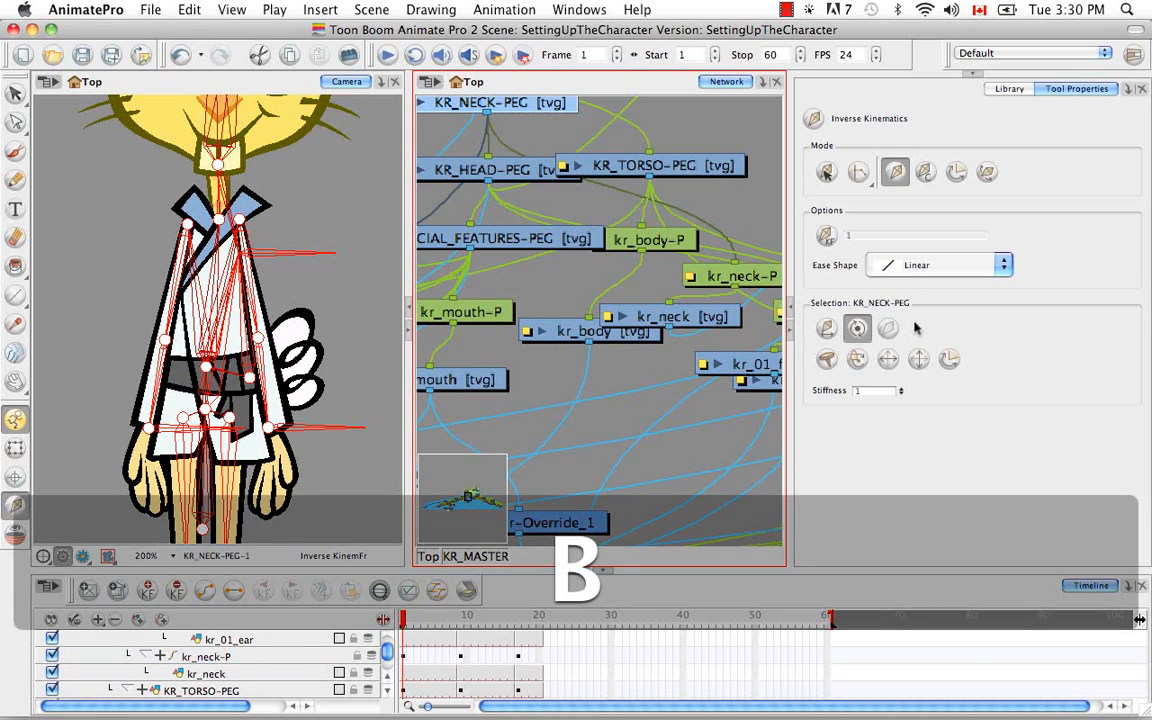
Select the kr_body drawing on the rabbit with the Transform tool and locate it in the timeline
{"action": "key", "text": "space"}
{"action": "left_click_drag", "start_coordinate": [617, 276], "coordinate": [660, 356]}
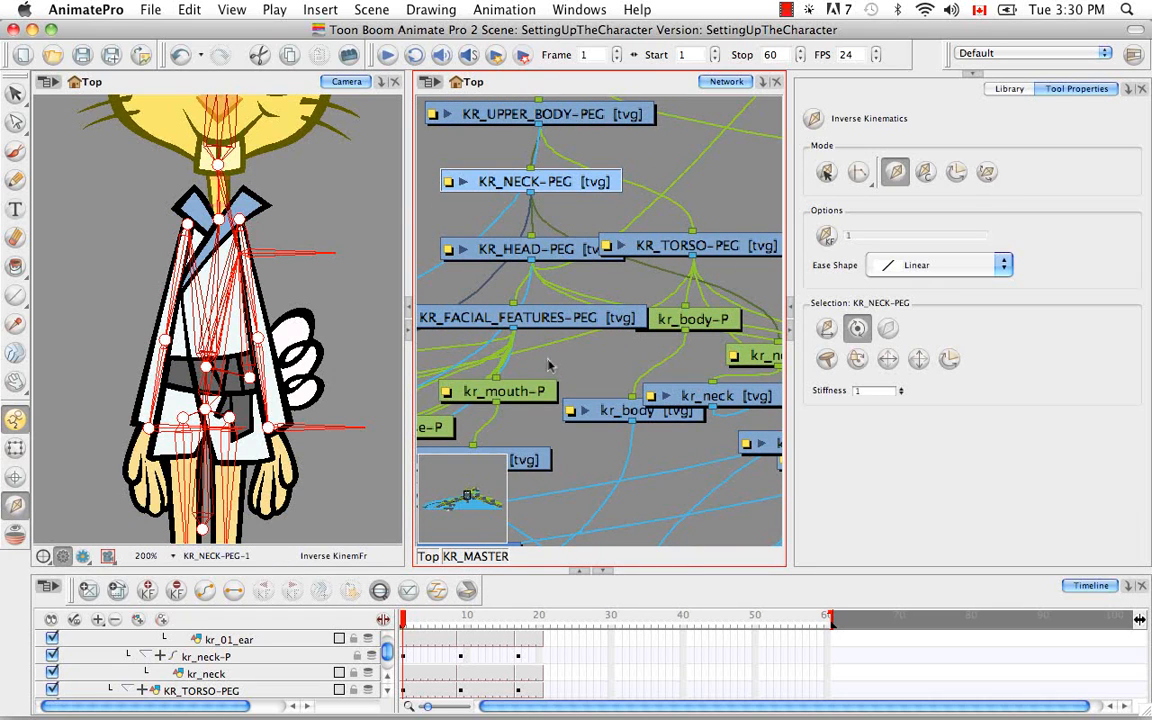
{"action": "key", "text": "space"}
{"action": "left_click_drag", "start_coordinate": [537, 322], "coordinate": [487, 275]}
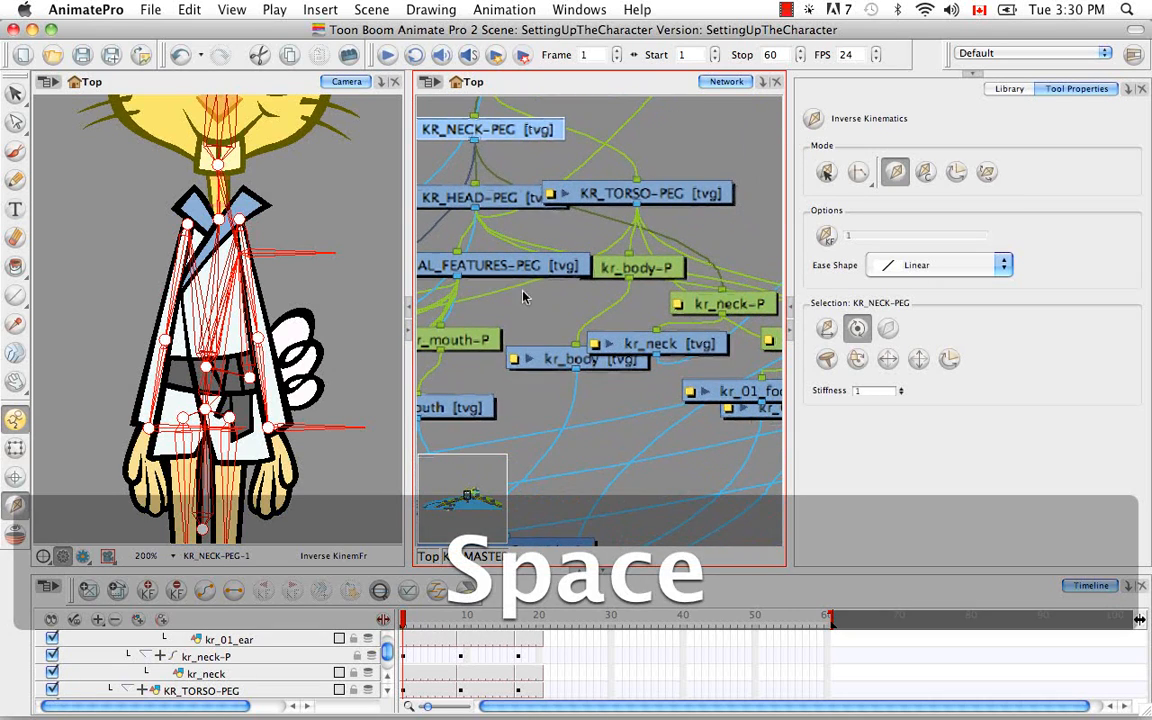
{"action": "left_click", "coordinate": [16, 448]}
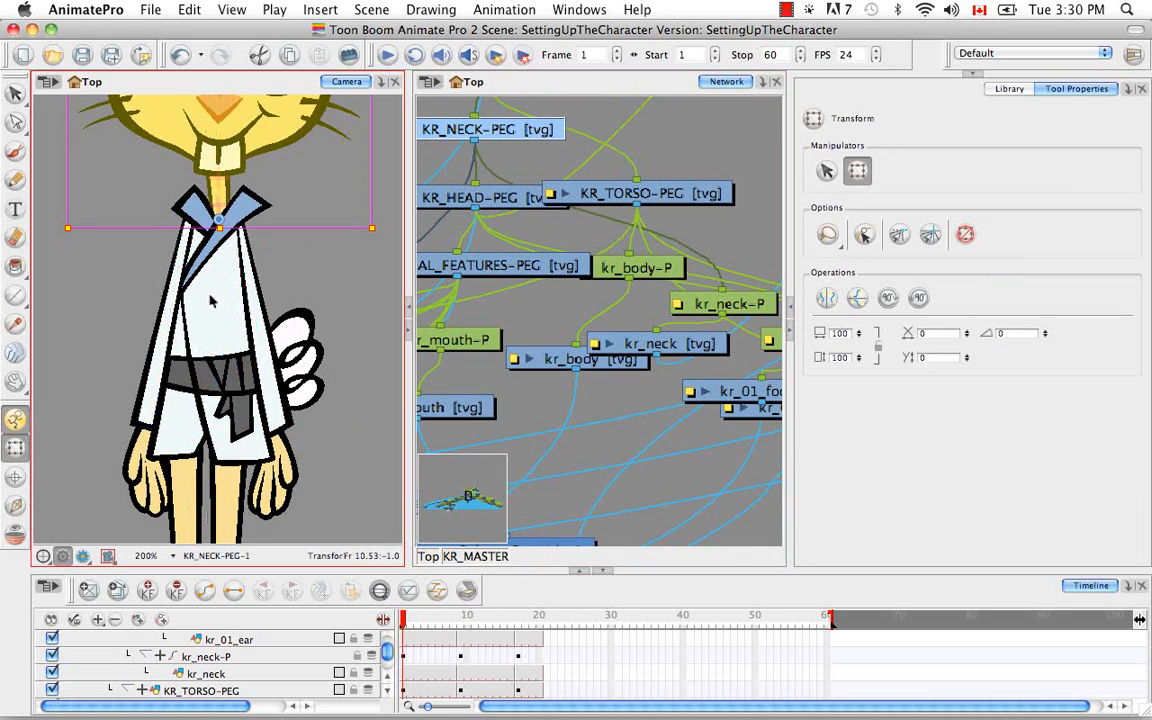
{"action": "left_click", "coordinate": [210, 300]}
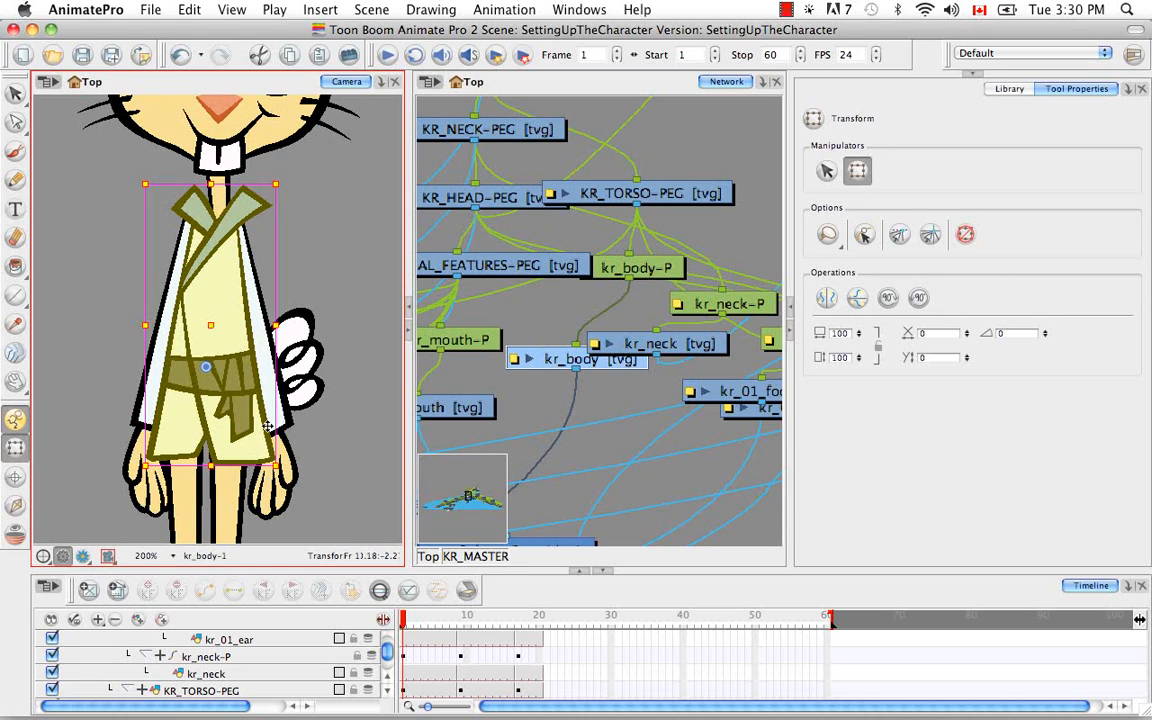
{"action": "left_click", "coordinate": [384, 594]}
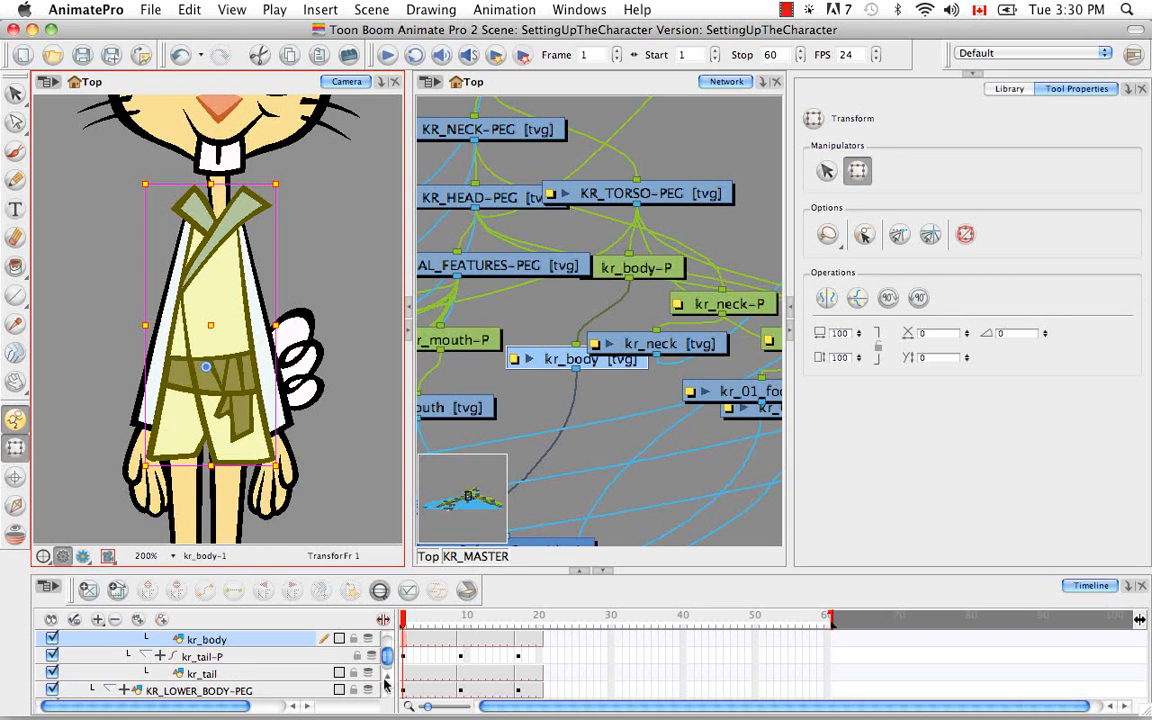
{"action": "left_click", "coordinate": [388, 677]}
{"action": "left_click", "coordinate": [388, 677]}
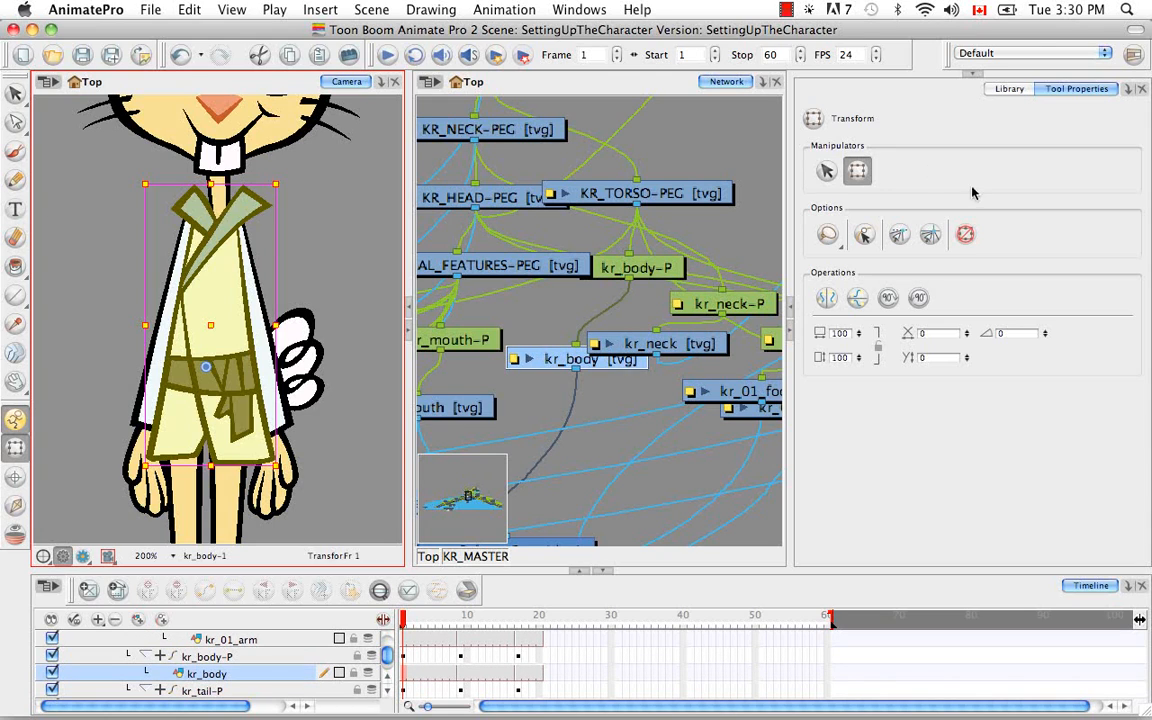
Exclude the kr_body drawing and its parent kr_body-P peg from inverse kinematics, and go up to KR_TORSO-PEG
{"action": "left_click", "coordinate": [15, 505]}
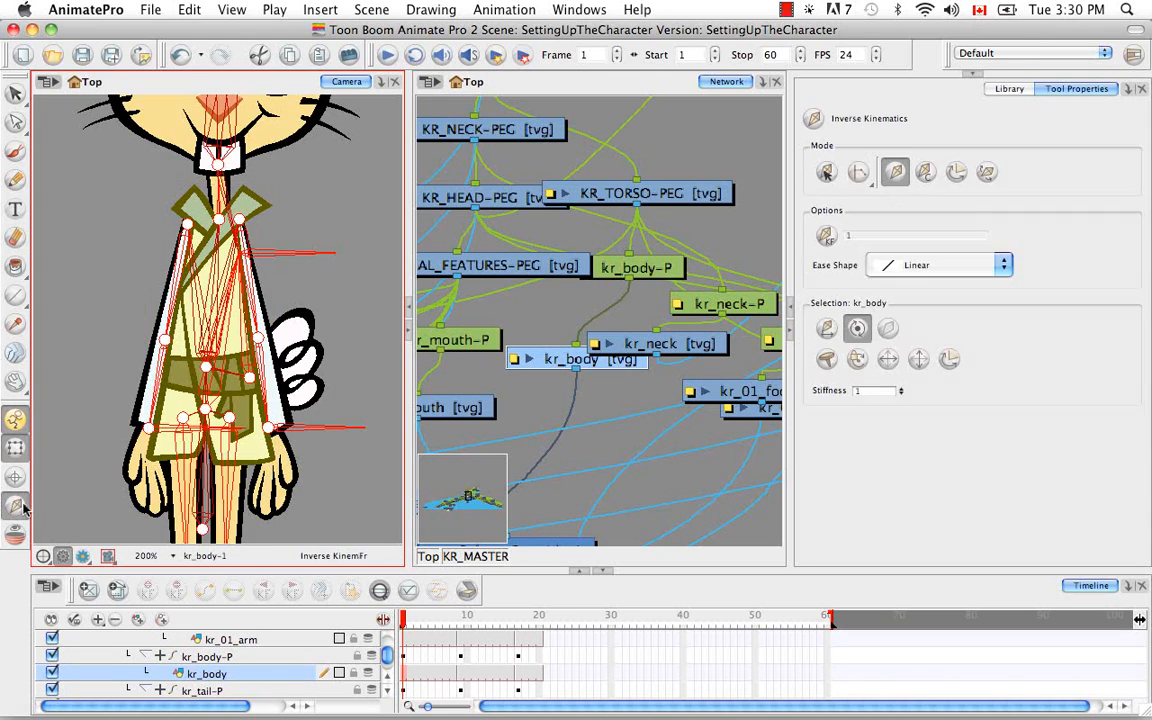
{"action": "left_click", "coordinate": [889, 330]}
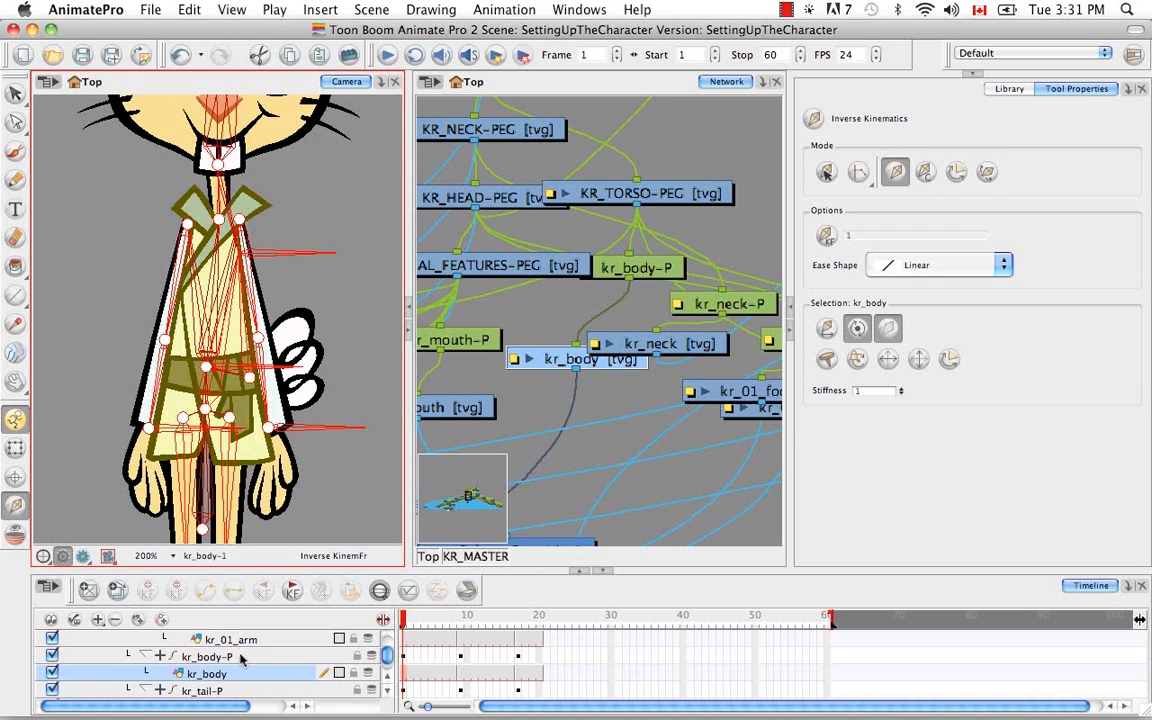
{"action": "left_click", "coordinate": [241, 658]}
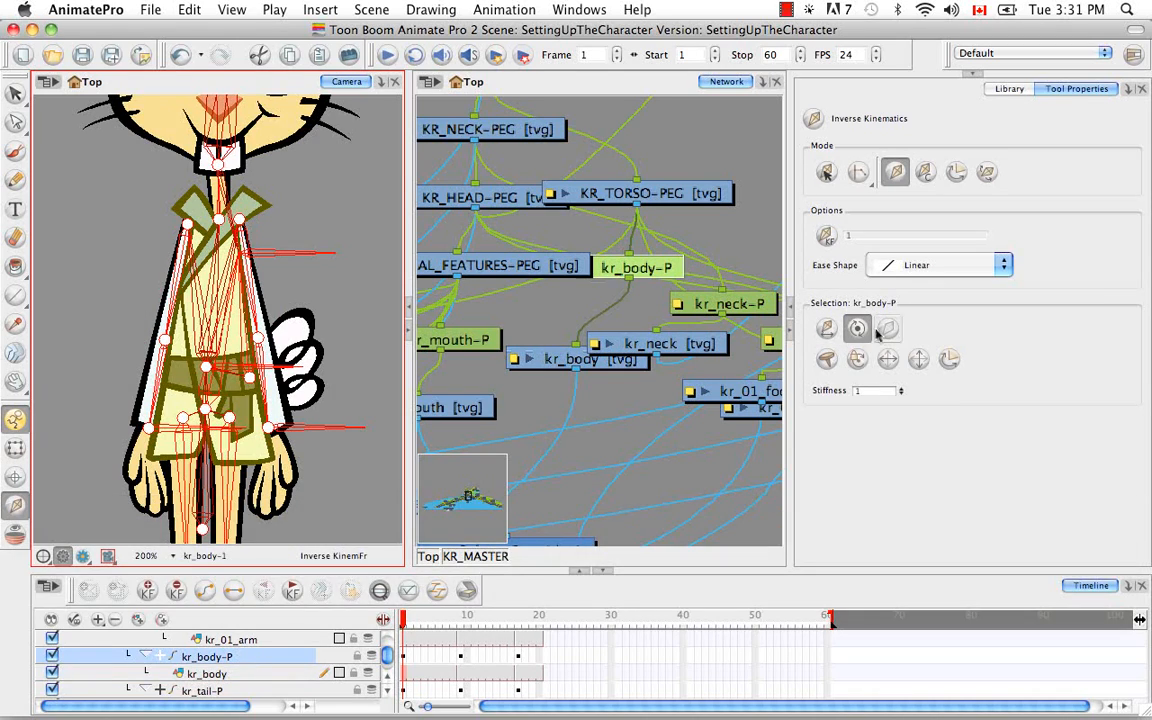
{"action": "key", "text": "b"}
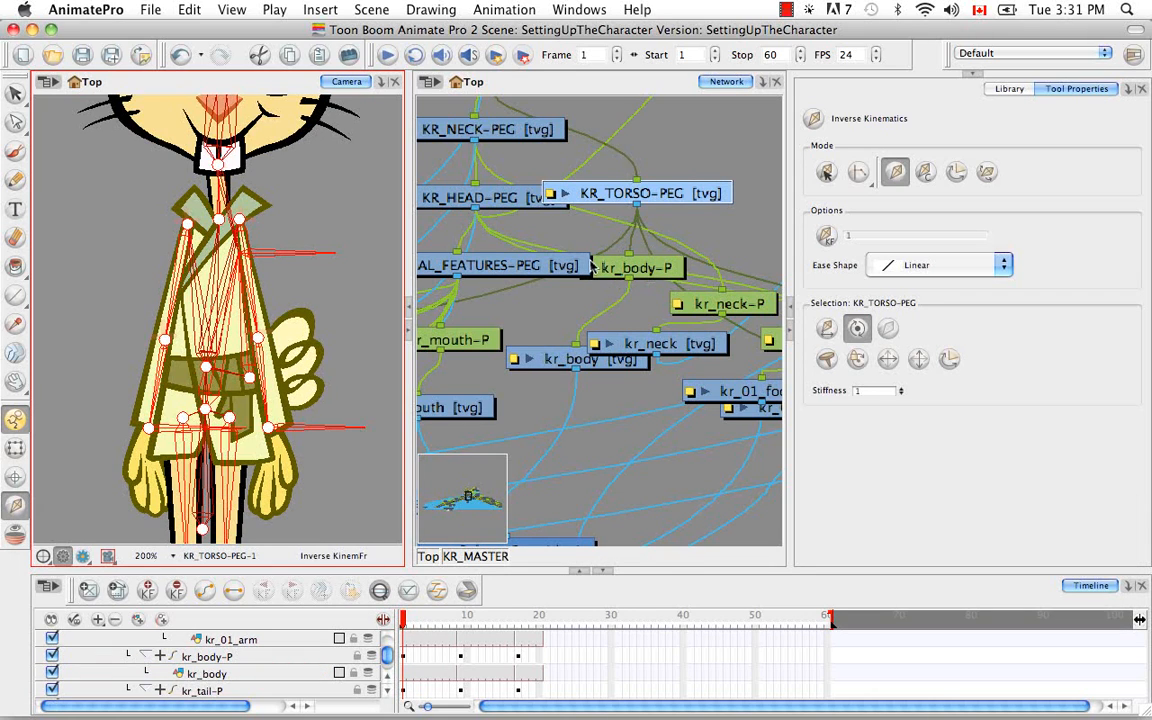
Try excluding KR_TORSO-PEG from inverse kinematics, and include it in the chain again
{"action": "key", "text": "space"}
{"action": "left_click_drag", "start_coordinate": [569, 247], "coordinate": [612, 377]}
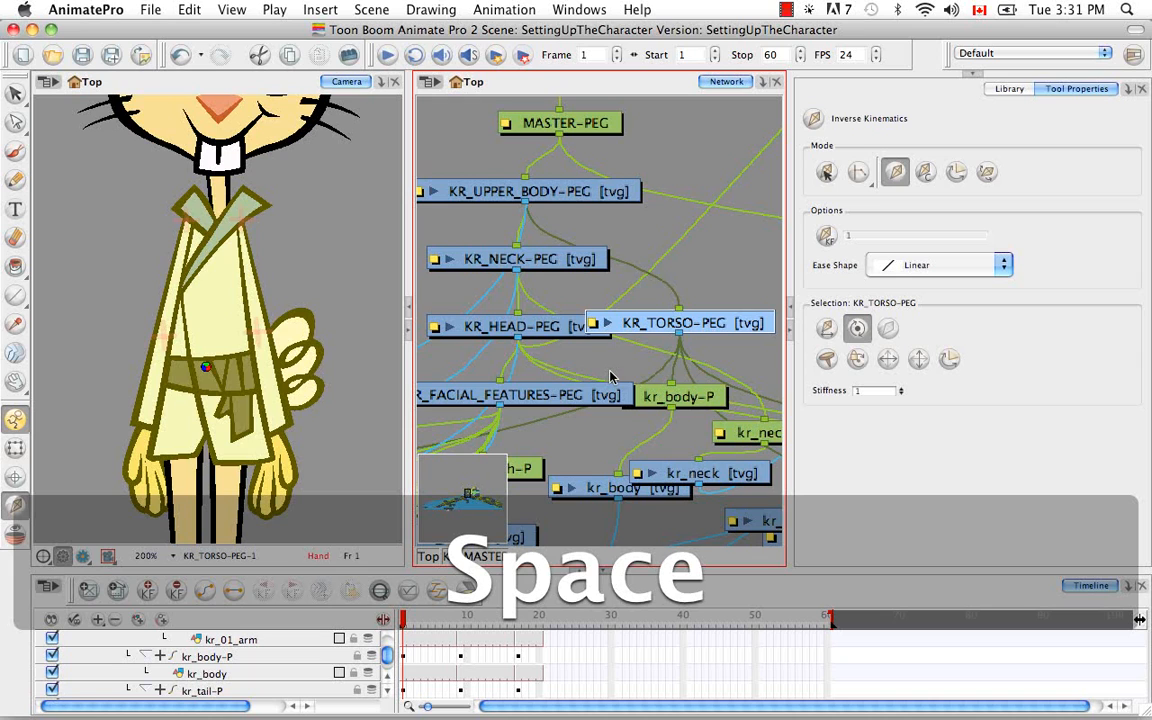
{"action": "left_click_drag", "start_coordinate": [609, 362], "coordinate": [600, 334]}
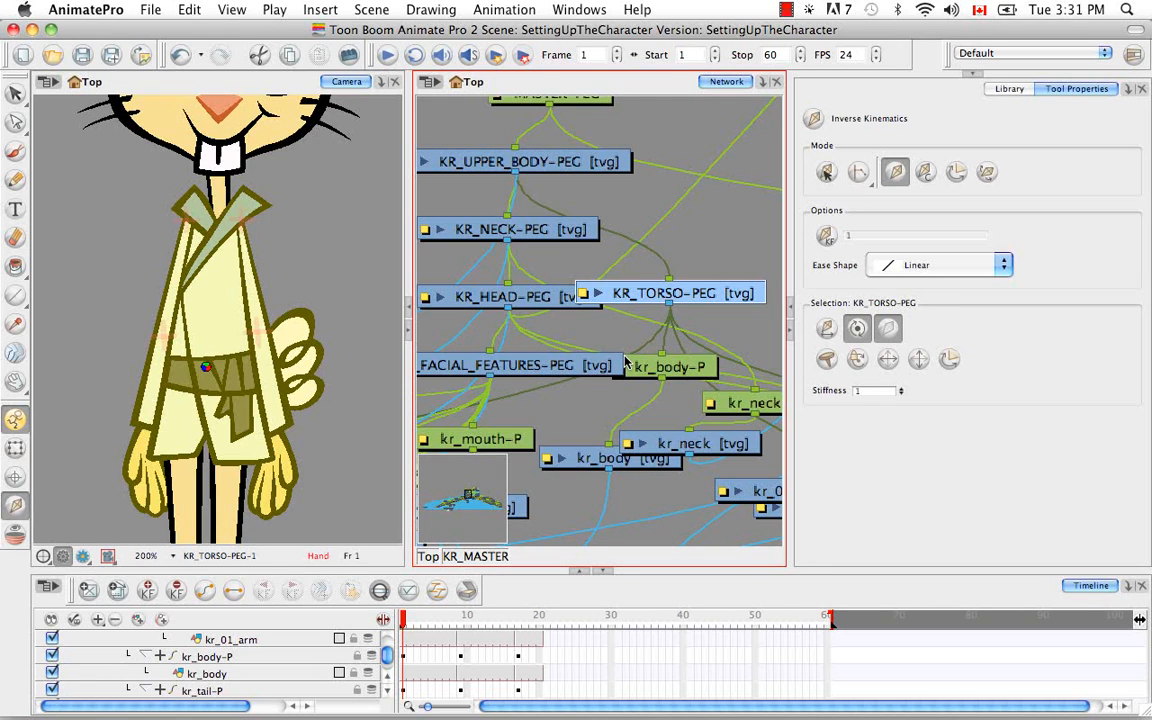
{"action": "key", "text": "b"}
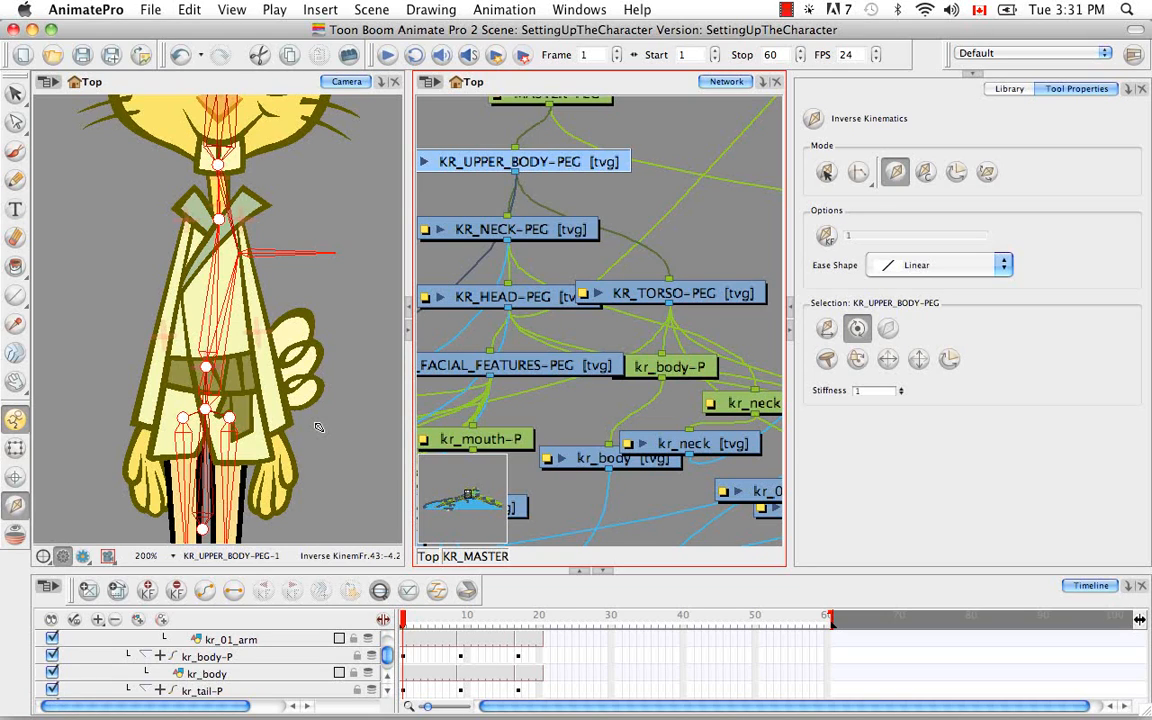
{"action": "key", "text": "super"}
{"action": "left_click", "coordinate": [655, 292]}
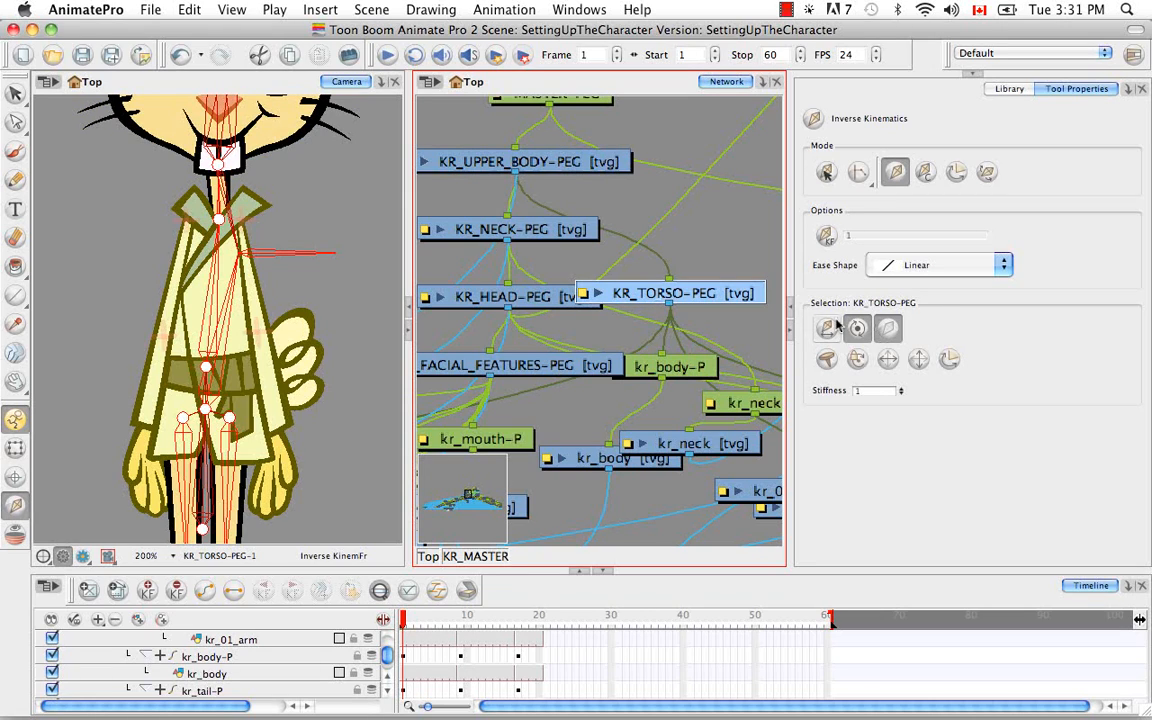
{"action": "left_click", "coordinate": [887, 330]}
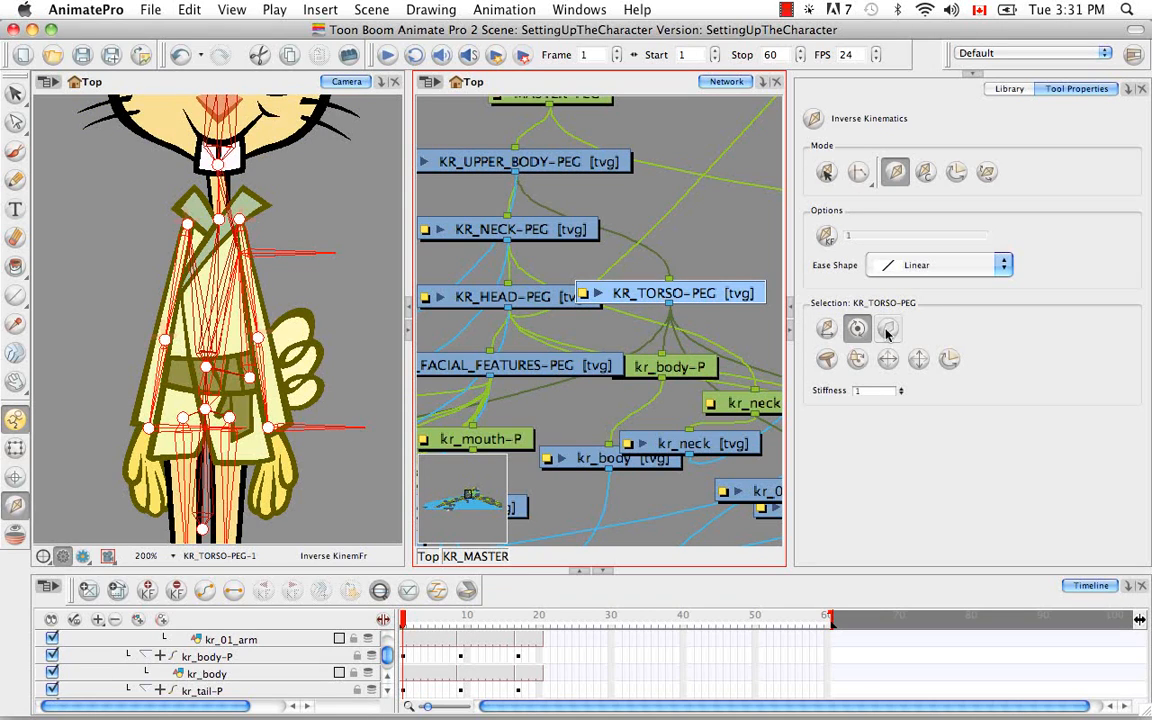
Examine the upper-body hierarchy in the network between KR_UPPER_BODY-PEG, the kr_body drawing and MASTER-PEG
{"action": "left_click", "coordinate": [552, 167]}
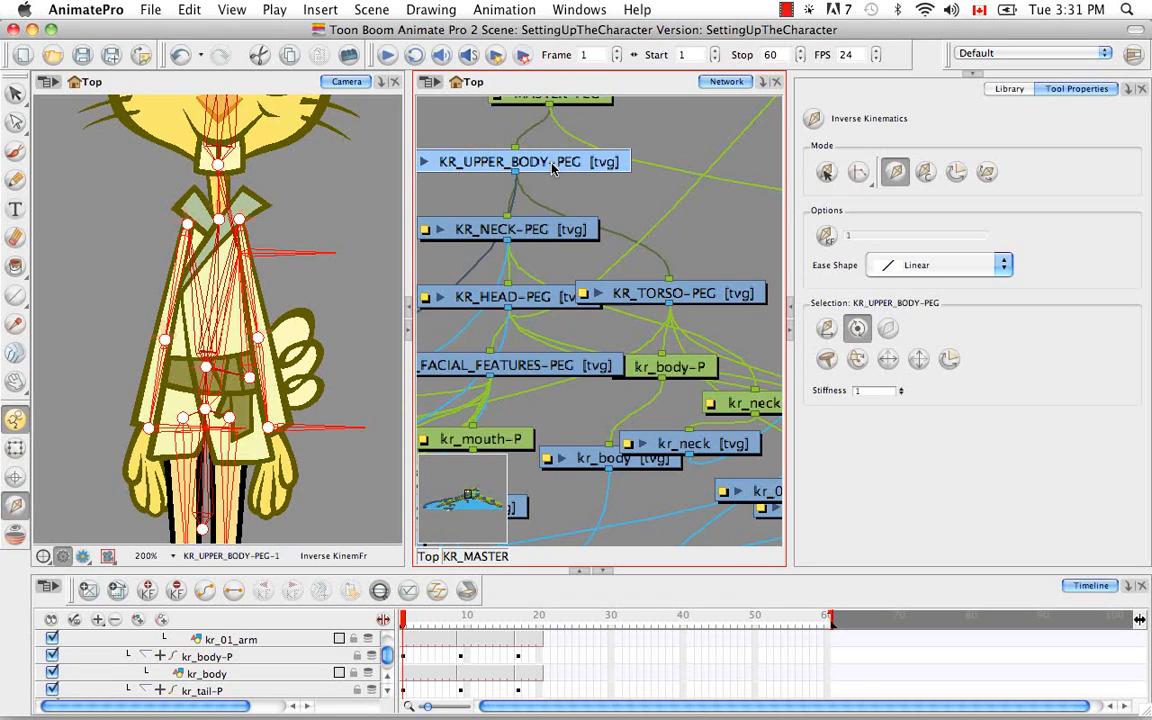
{"action": "key", "text": "space"}
{"action": "left_click_drag", "start_coordinate": [509, 322], "coordinate": [474, 185]}
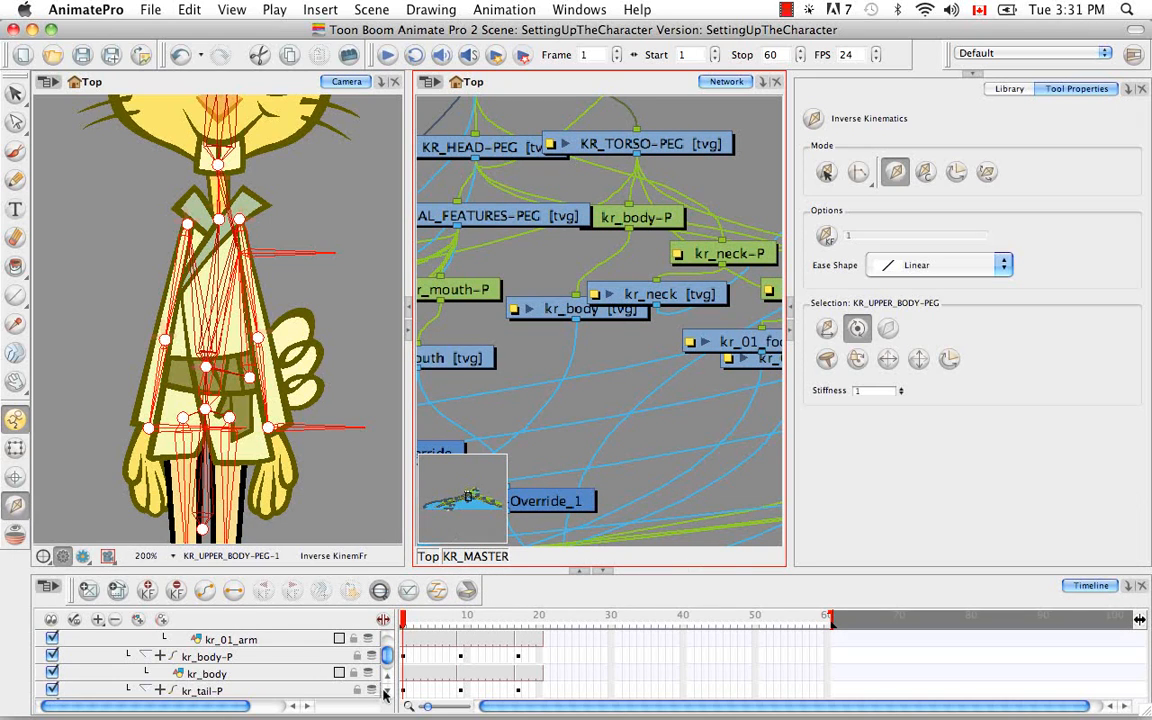
{"action": "left_click", "coordinate": [15, 448]}
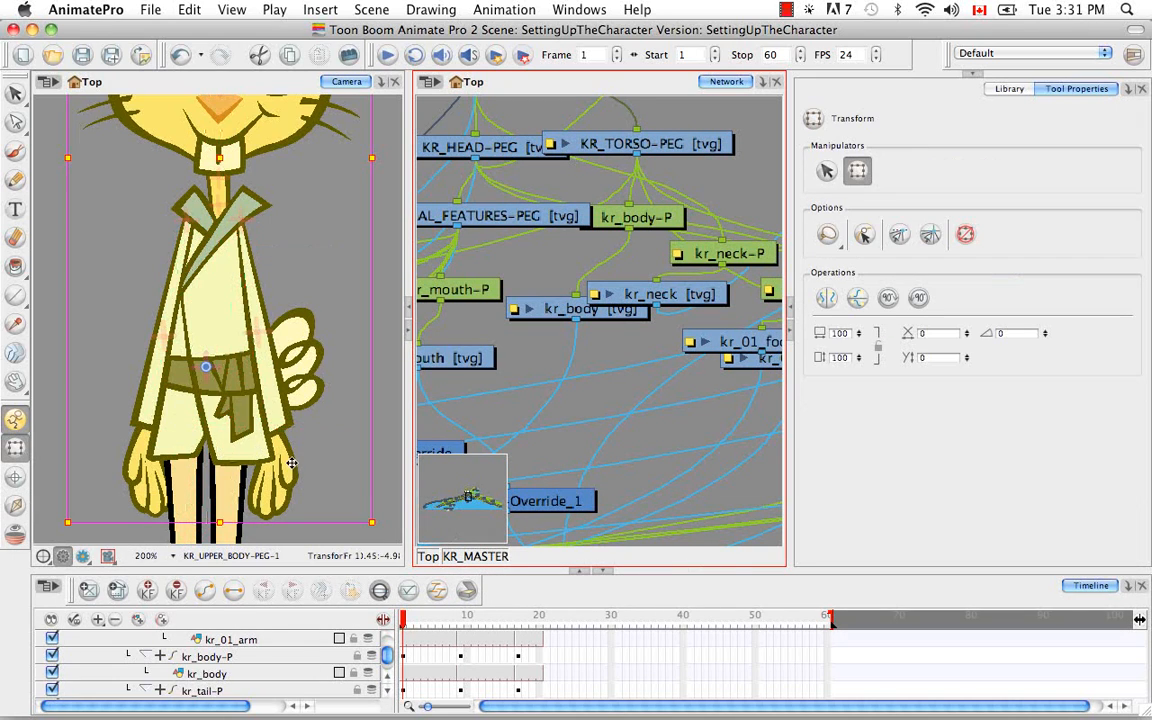
{"action": "left_click", "coordinate": [224, 455]}
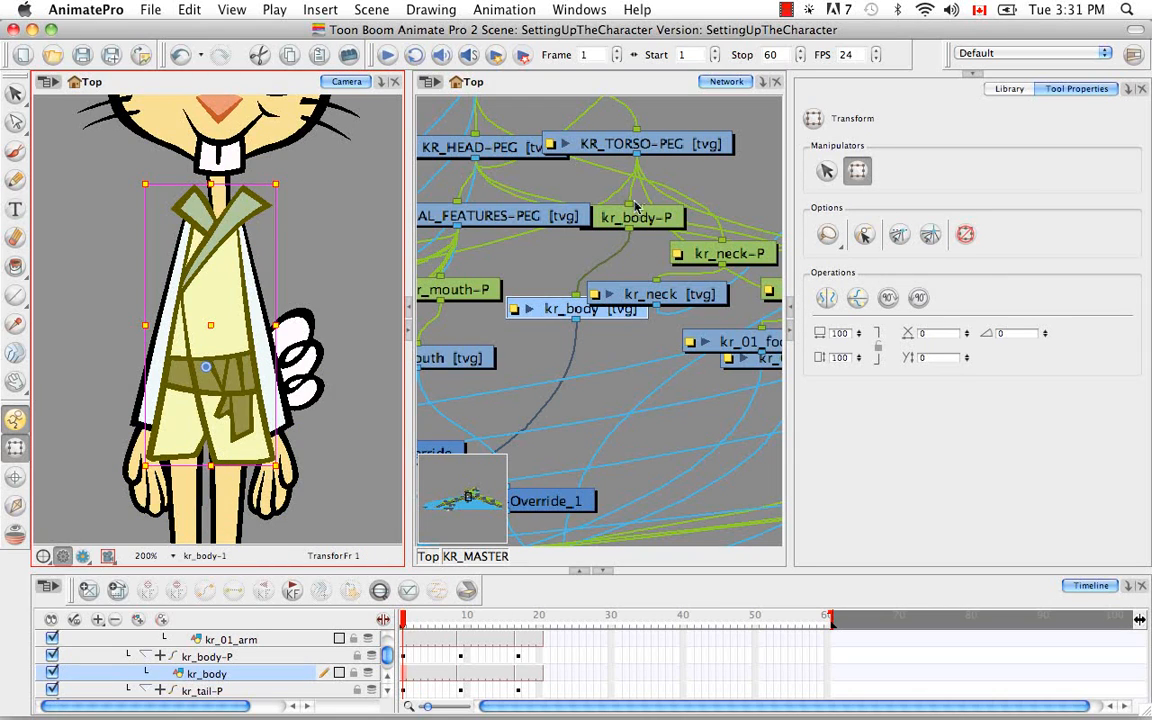
{"action": "key", "text": "space"}
{"action": "left_click_drag", "start_coordinate": [633, 190], "coordinate": [596, 430]}
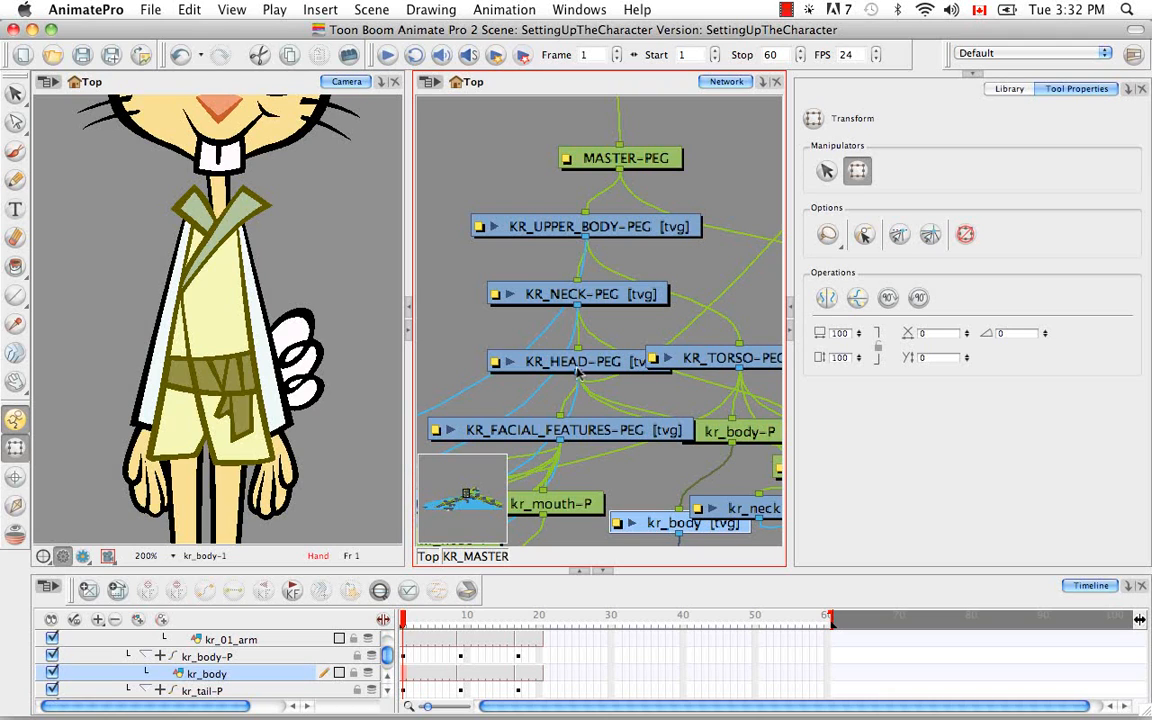
Select the KR_LOWER_BODY-PEG layer in the timeline and locate it in the network
{"action": "left_click", "coordinate": [389, 698]}
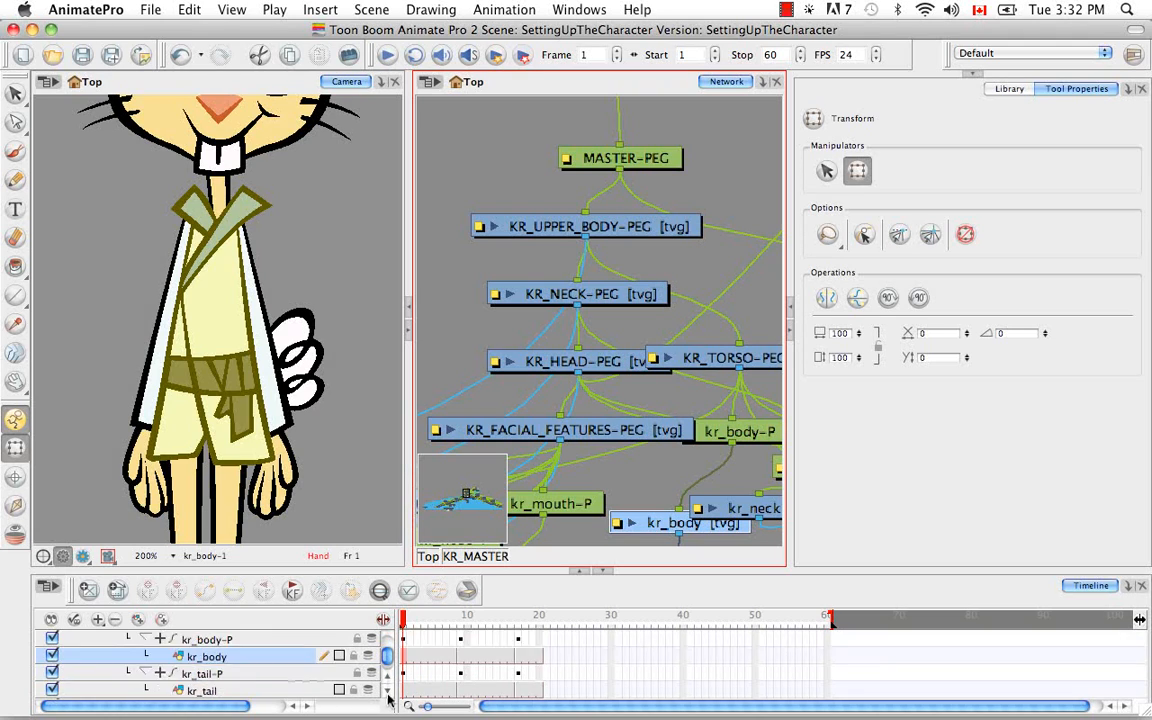
{"action": "left_click", "coordinate": [389, 698]}
{"action": "left_click", "coordinate": [389, 698]}
{"action": "left_click", "coordinate": [389, 698]}
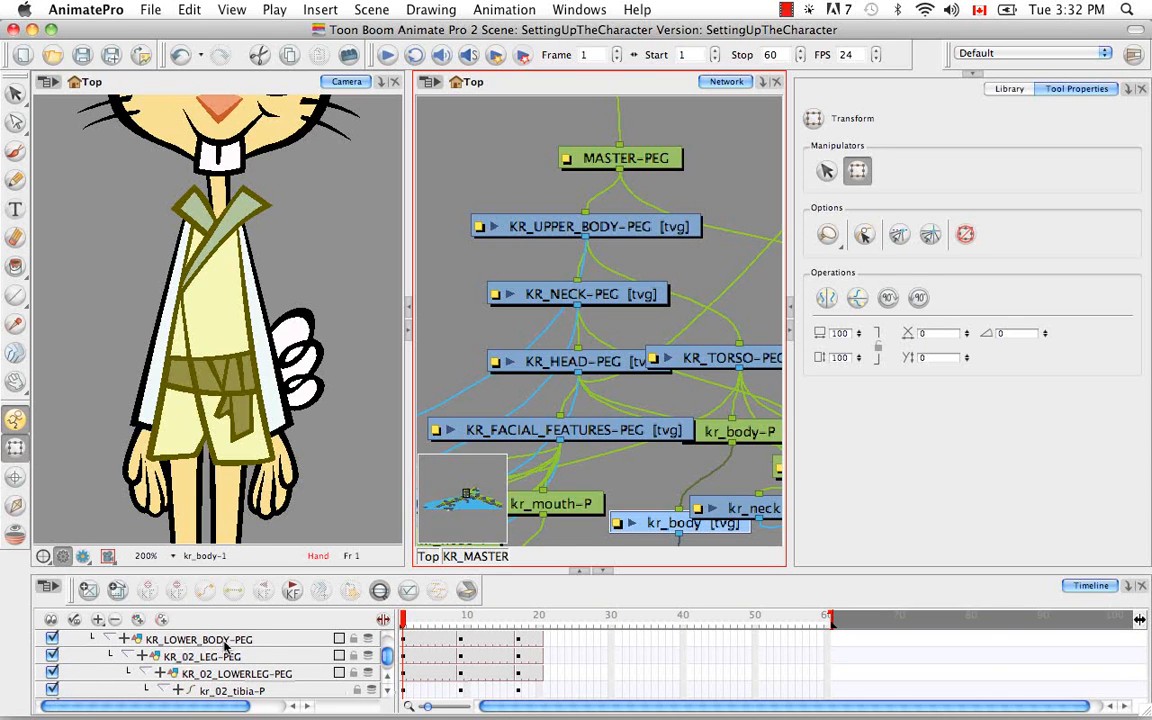
{"action": "left_click", "coordinate": [225, 645]}
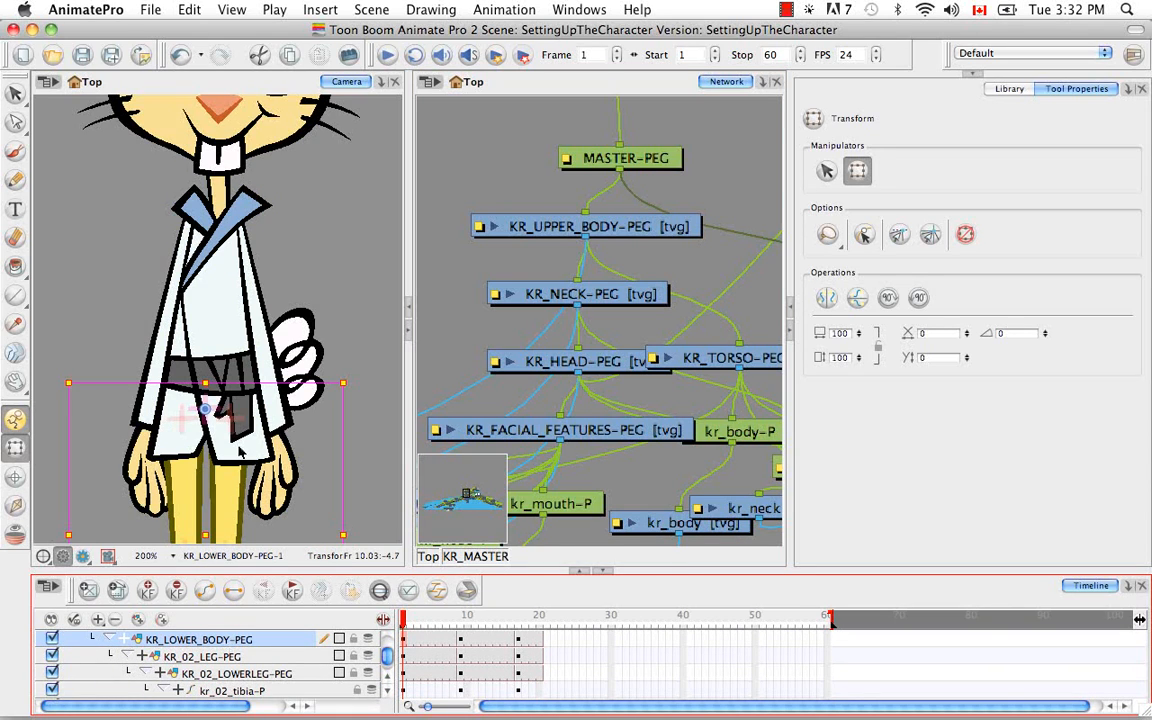
{"action": "key", "text": "space"}
{"action": "left_click_drag", "start_coordinate": [291, 487], "coordinate": [282, 393]}
{"action": "left_click", "coordinate": [618, 86]}
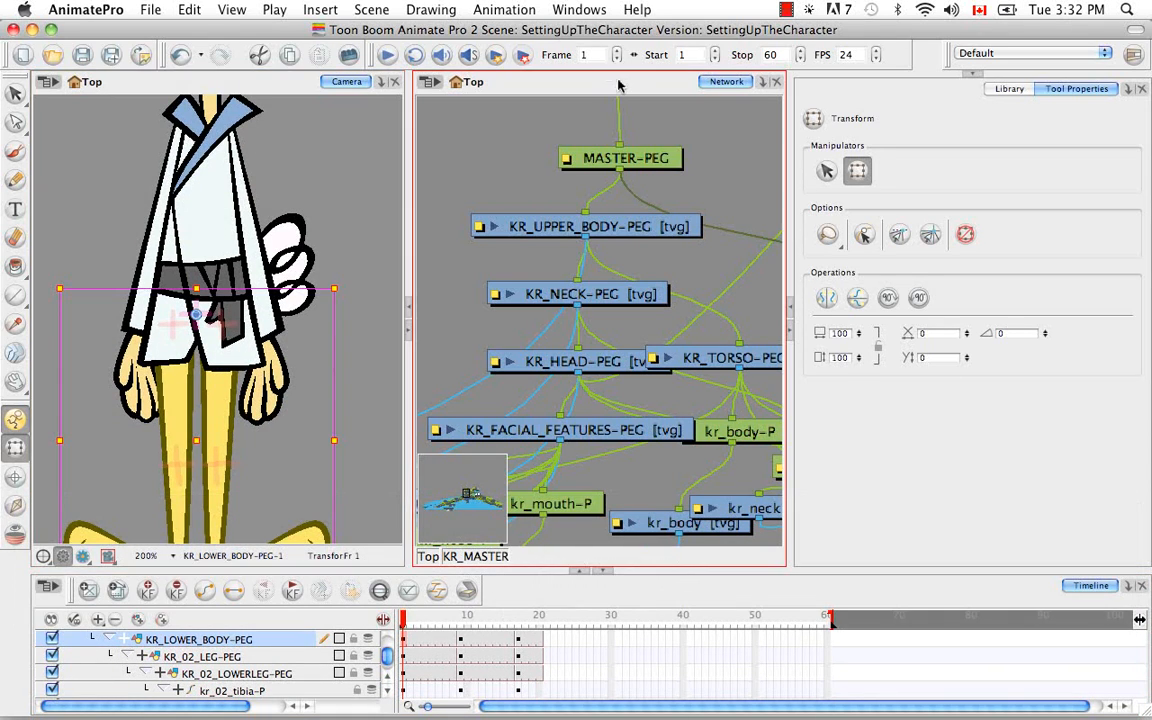
{"action": "key", "text": "o"}
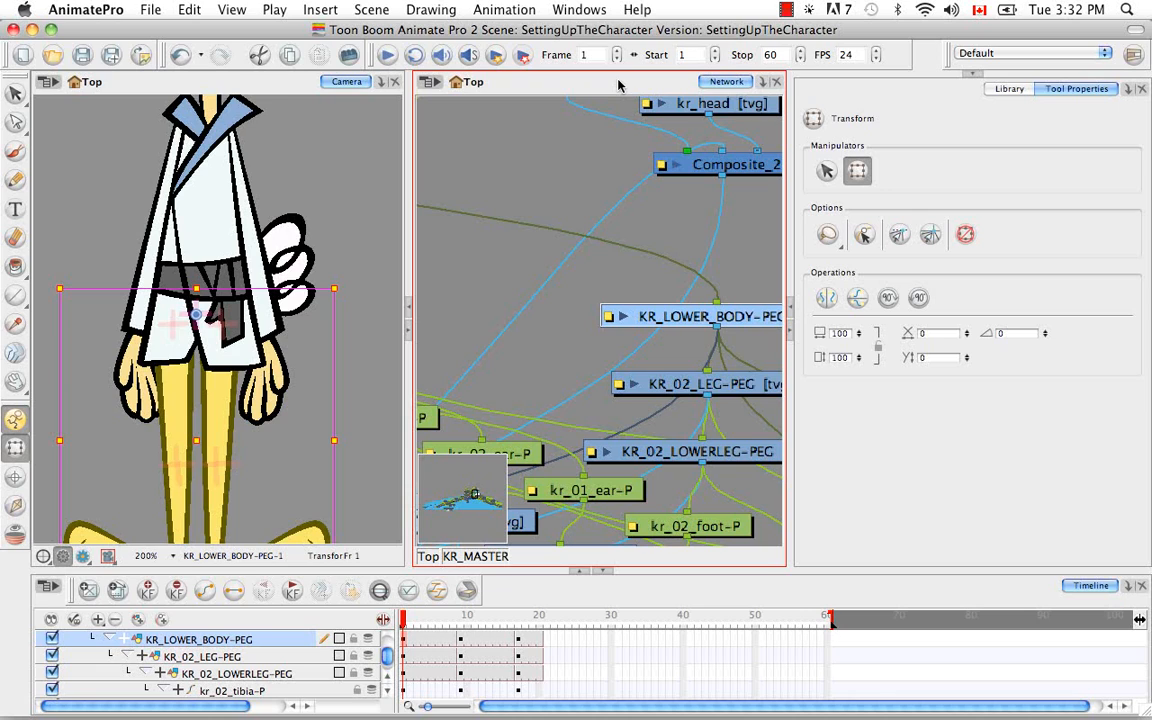
Show the inverse kinematics chain, and go up from KR_LOWER_BODY-PEG to locate MASTER-PEG in the network
{"action": "left_click", "coordinate": [24, 508]}
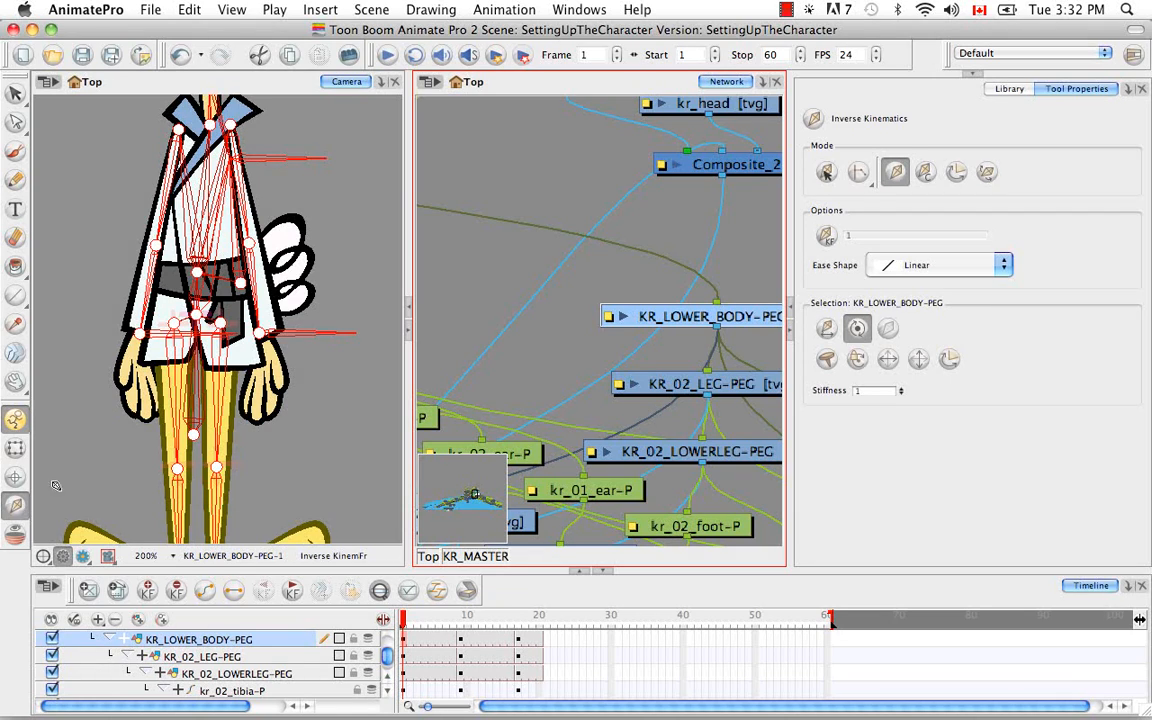
{"action": "key", "text": "b"}
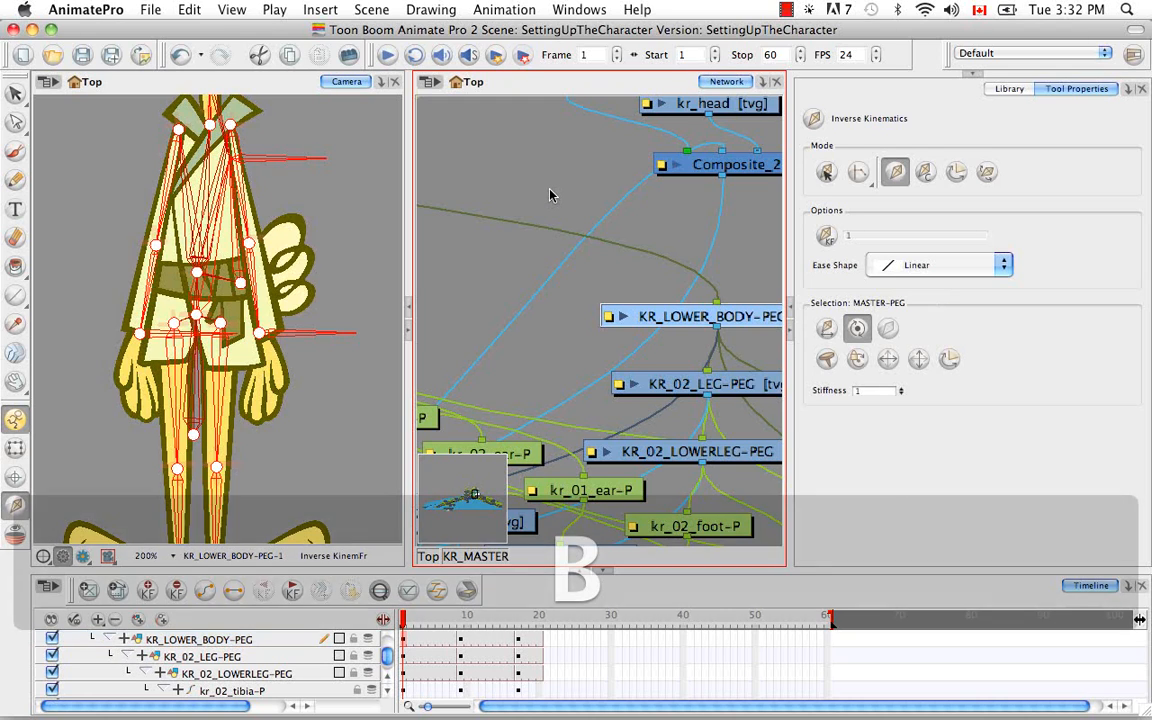
{"action": "key", "text": "o"}
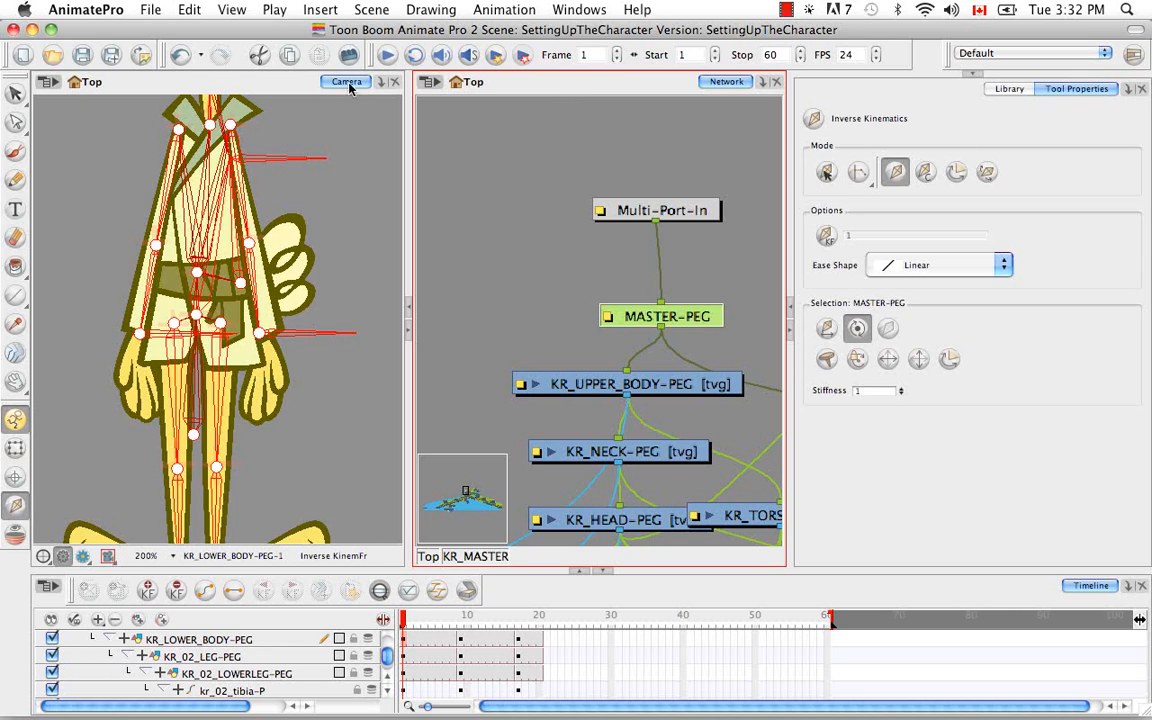
Select the kr_tail drawing on the rabbit, locate it in the network, and exclude it from inverse kinematics
{"action": "left_click", "coordinate": [15, 447]}
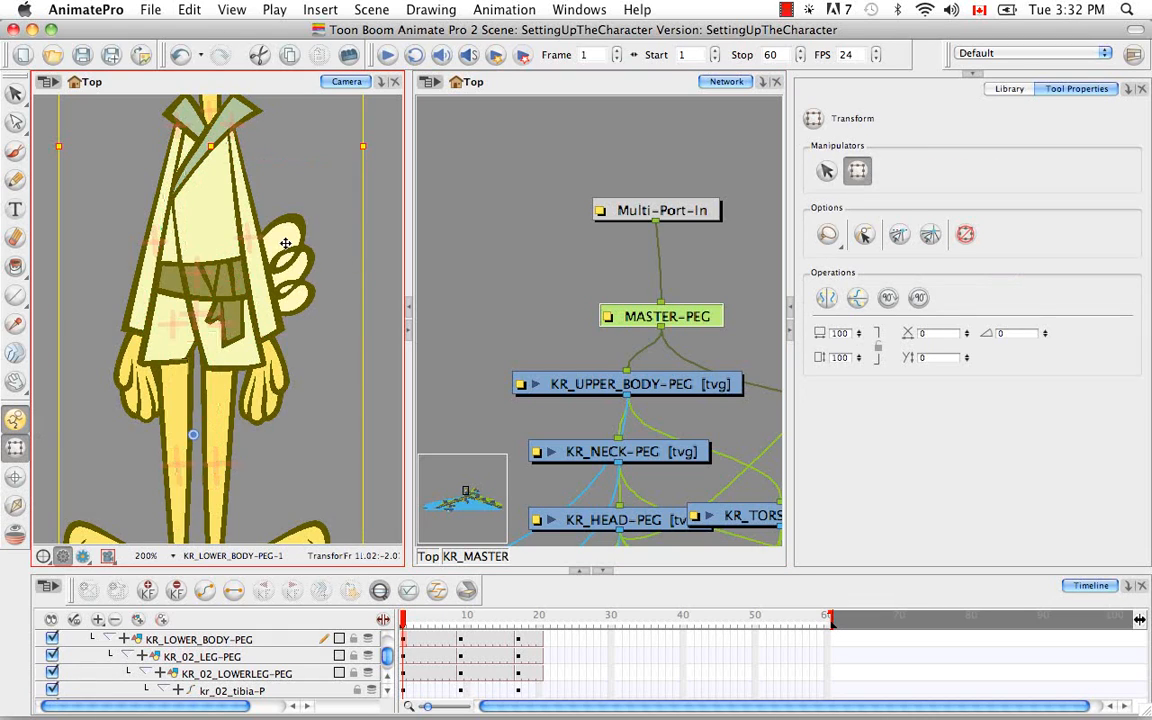
{"action": "left_click", "coordinate": [285, 243]}
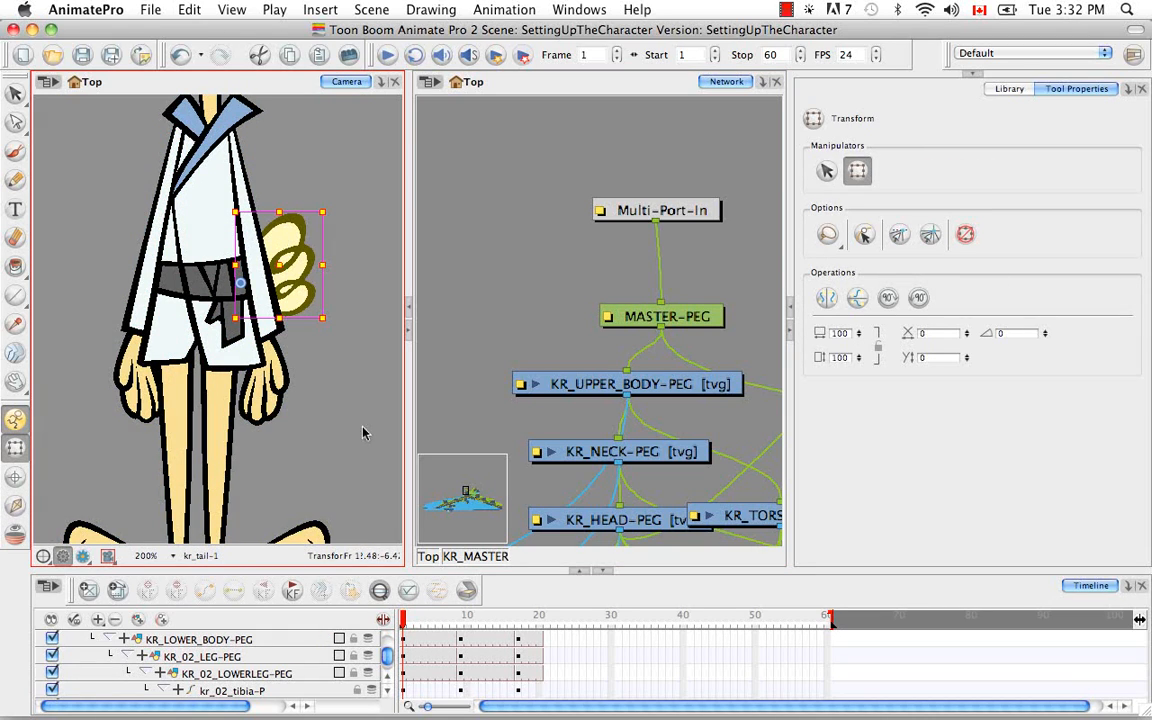
{"action": "left_click", "coordinate": [613, 90]}
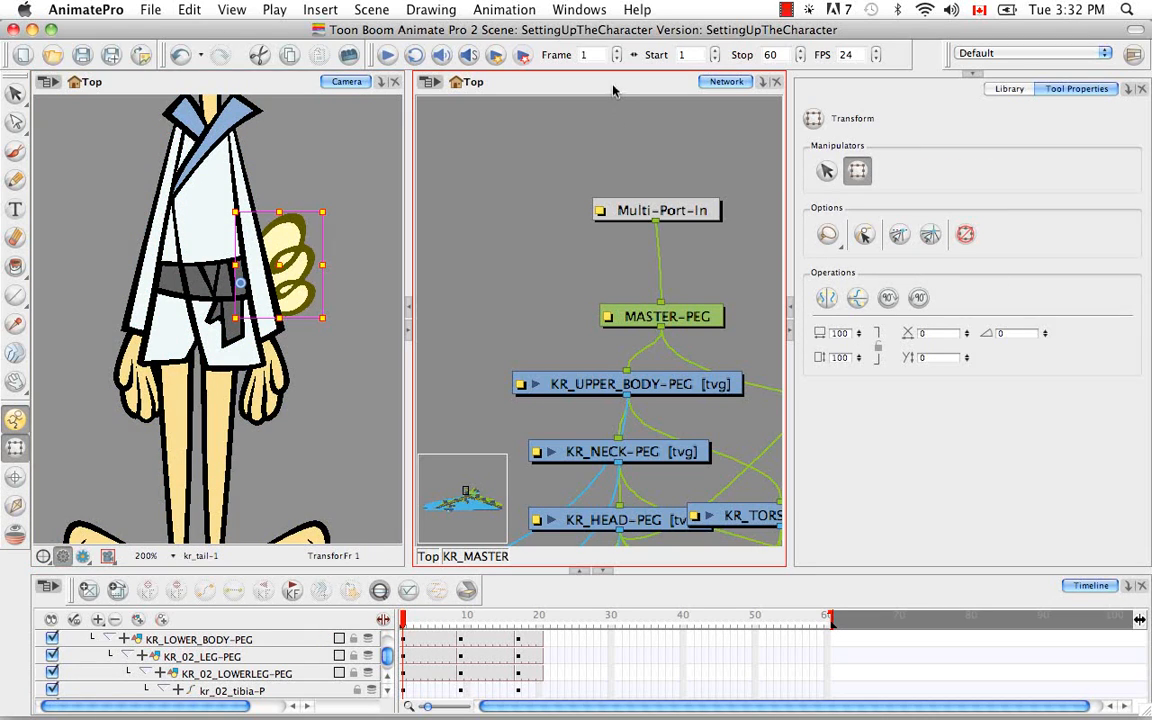
{"action": "key", "text": "o"}
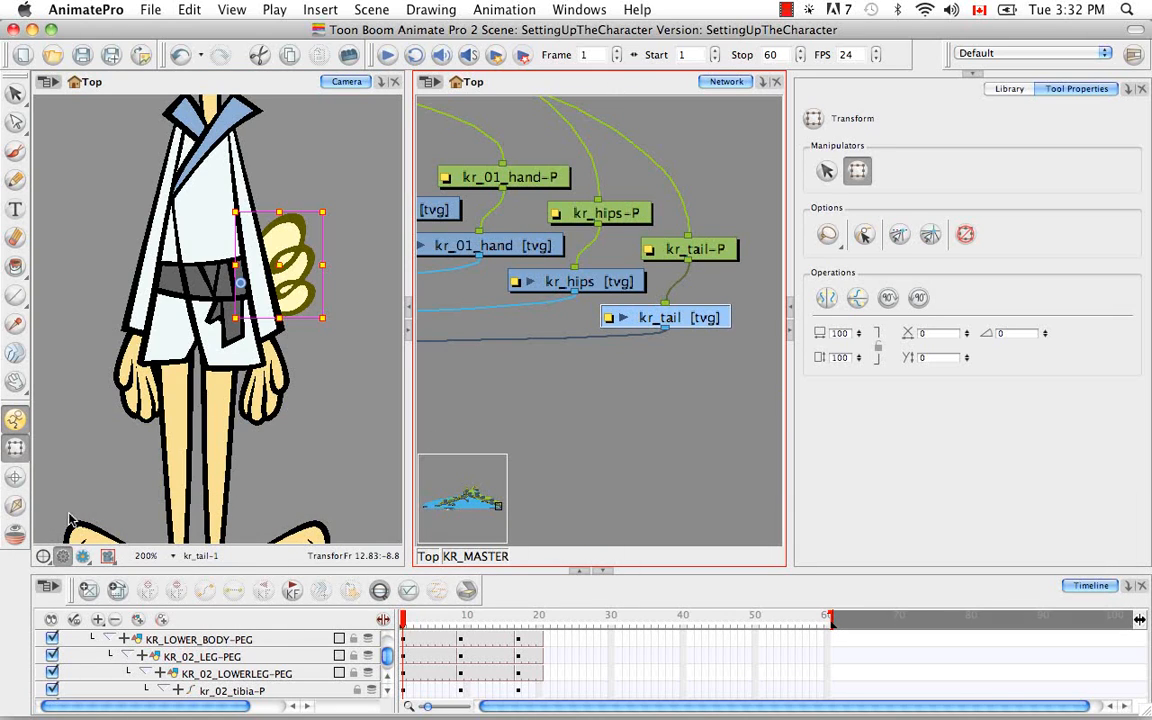
{"action": "left_click", "coordinate": [16, 505]}
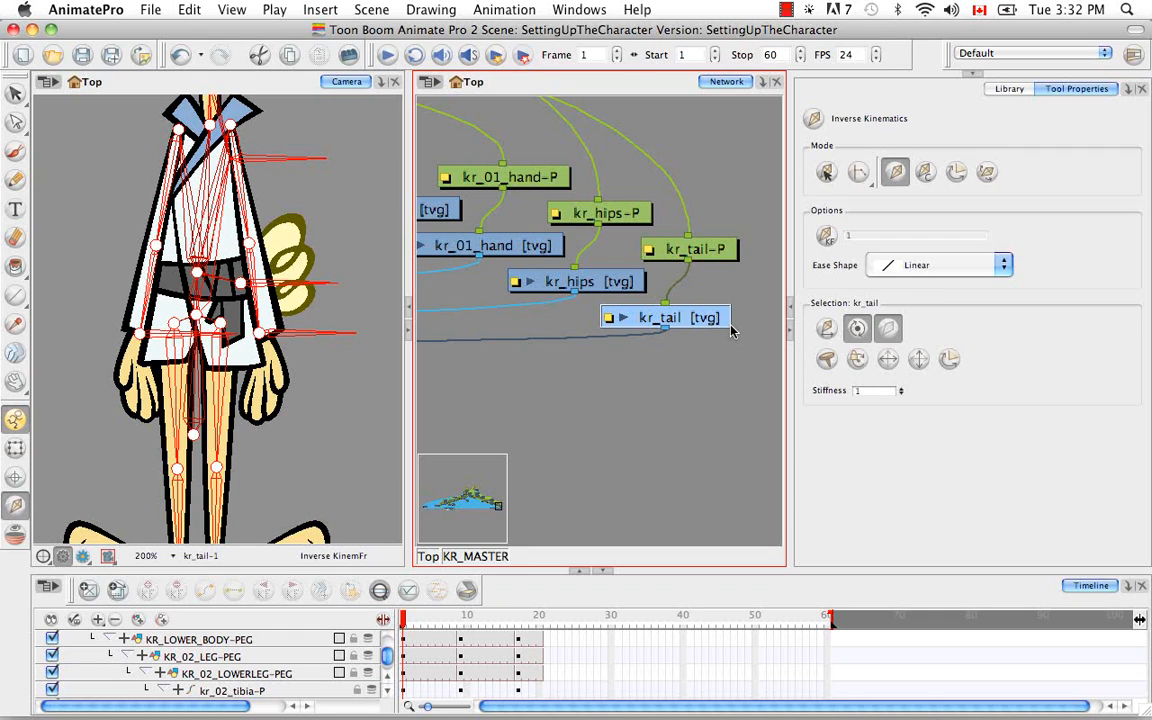
Exclude the kr_hips drawing and its parent kr_hips-P peg from inverse kinematics
{"action": "left_click", "coordinate": [594, 284]}
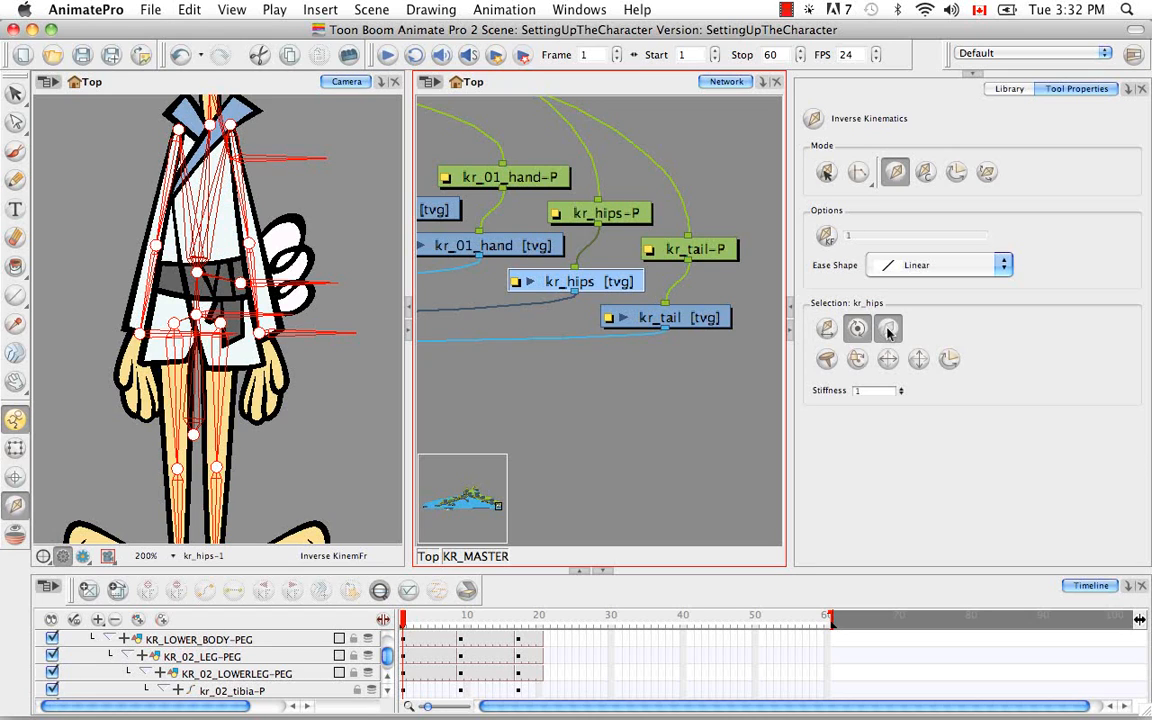
{"action": "key", "text": "b"}
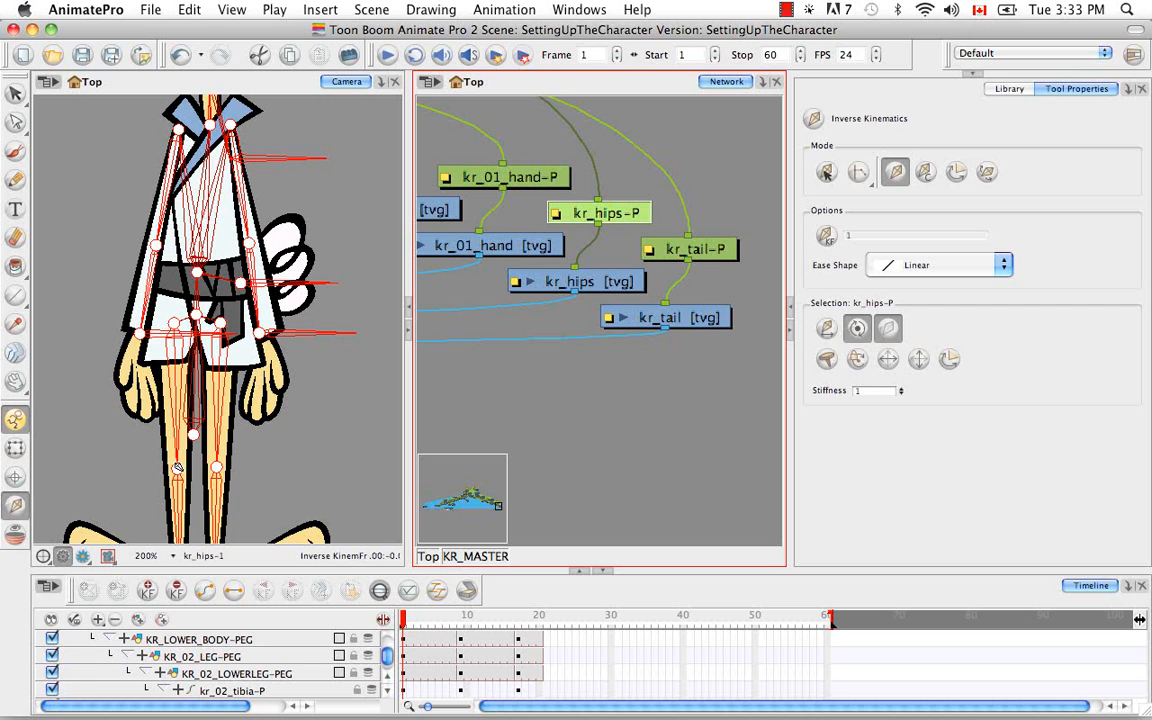
Examine the bone chain on the rabbit from the head down, and frame the whole character in the camera view
{"action": "key", "text": "space"}
{"action": "left_click_drag", "start_coordinate": [241, 235], "coordinate": [251, 452]}
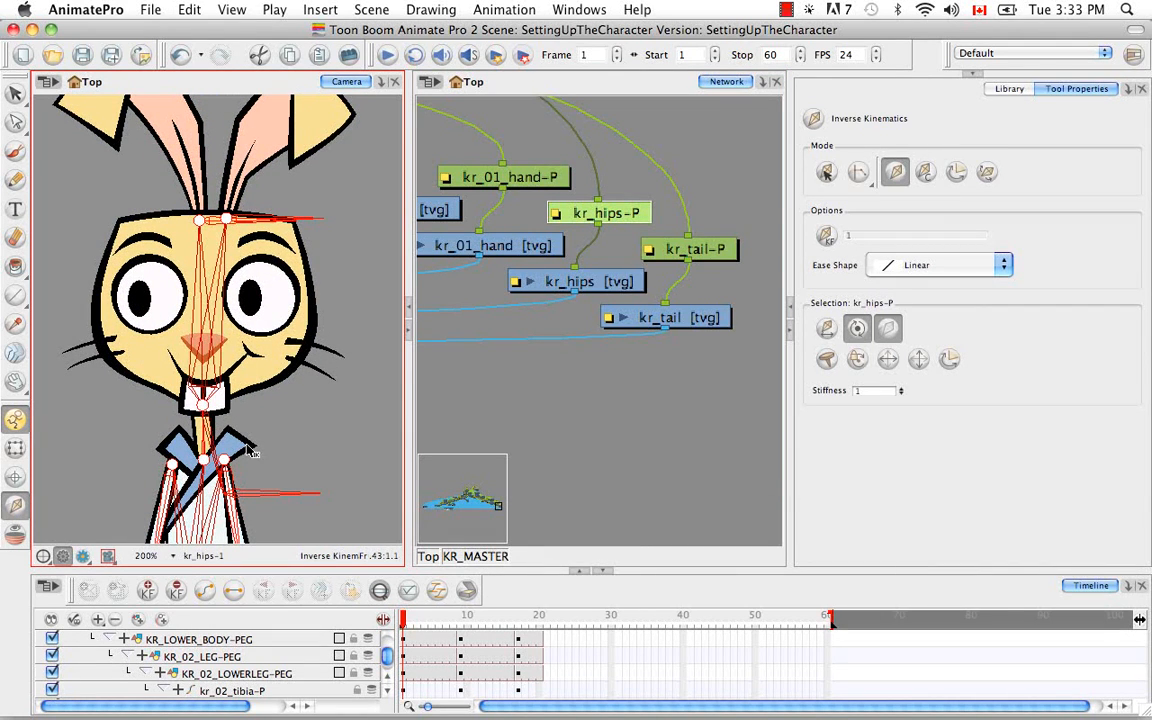
{"action": "key", "text": "super+minus"}
{"action": "key", "text": "super+minus"}
{"action": "key", "text": "super+minus"}
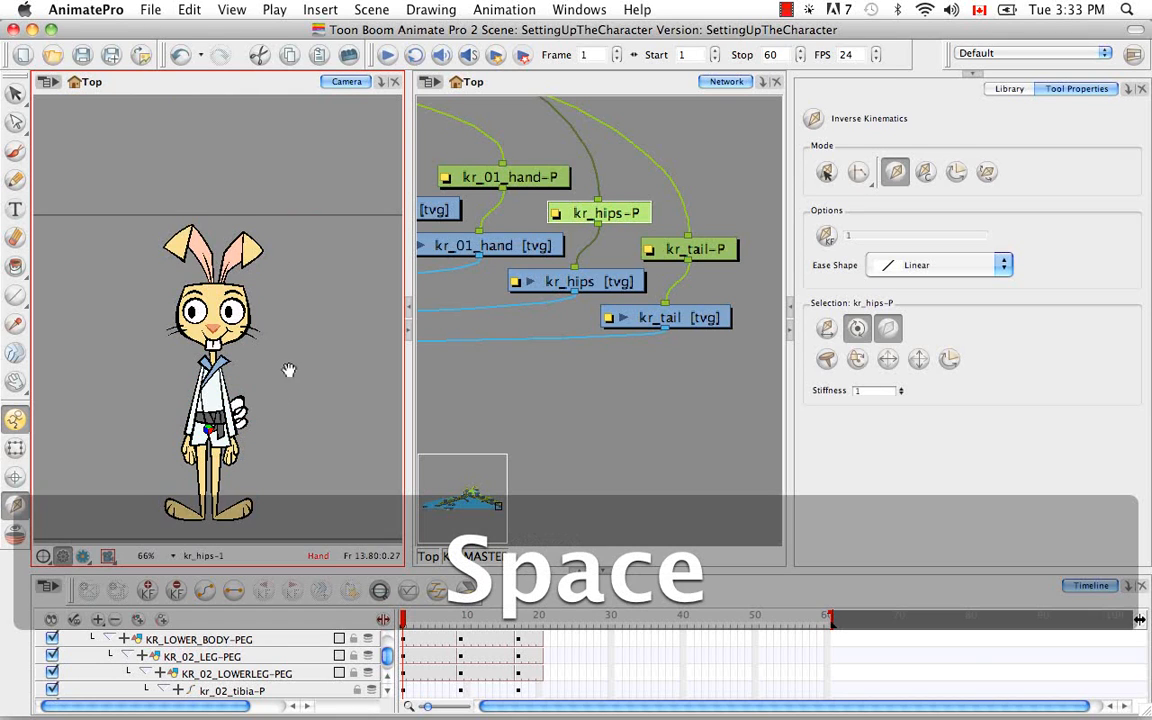
{"action": "left_click_drag", "start_coordinate": [288, 378], "coordinate": [296, 323]}
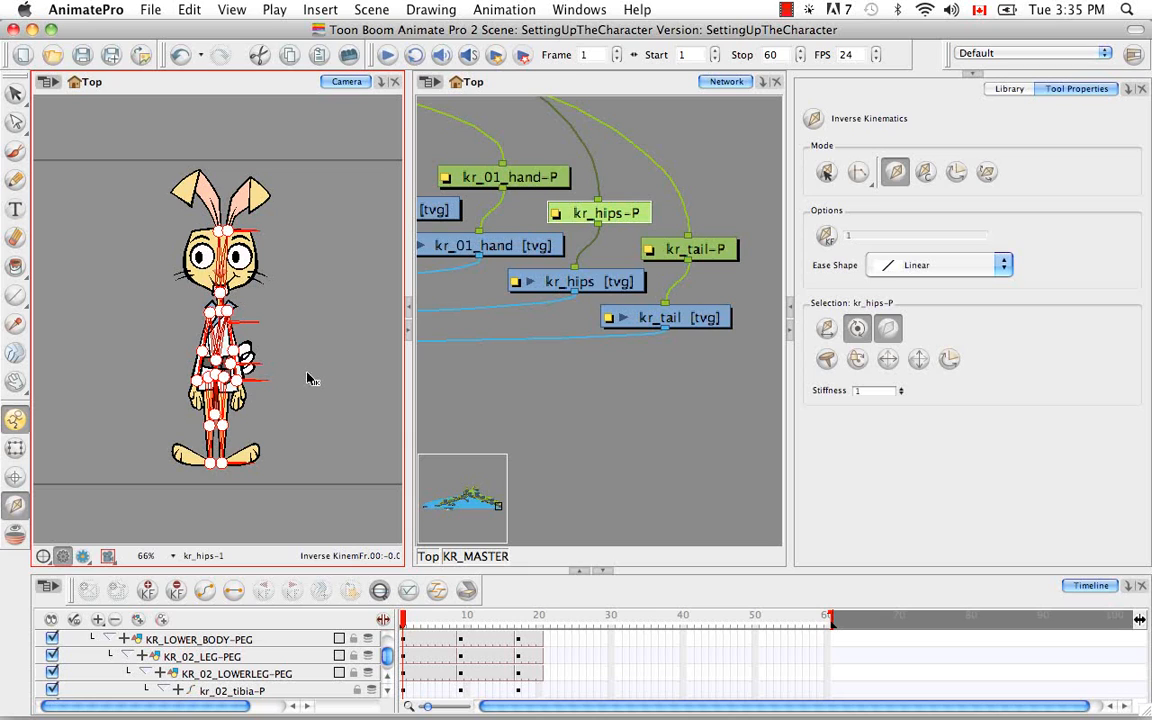
Select KR_LOWER_BODY-PEG and expand all the layers of the rabbit in the timeline
{"action": "left_click", "coordinate": [889, 329]}
{"action": "left_click", "coordinate": [303, 640]}
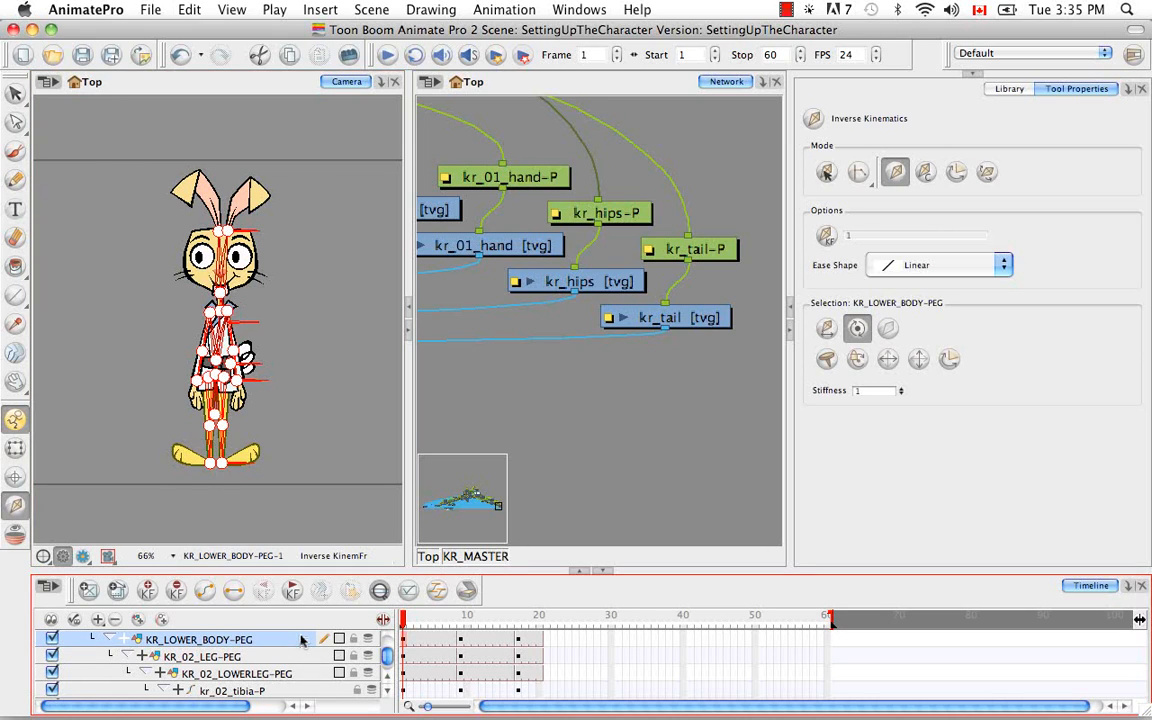
{"action": "right_click", "coordinate": [303, 640]}
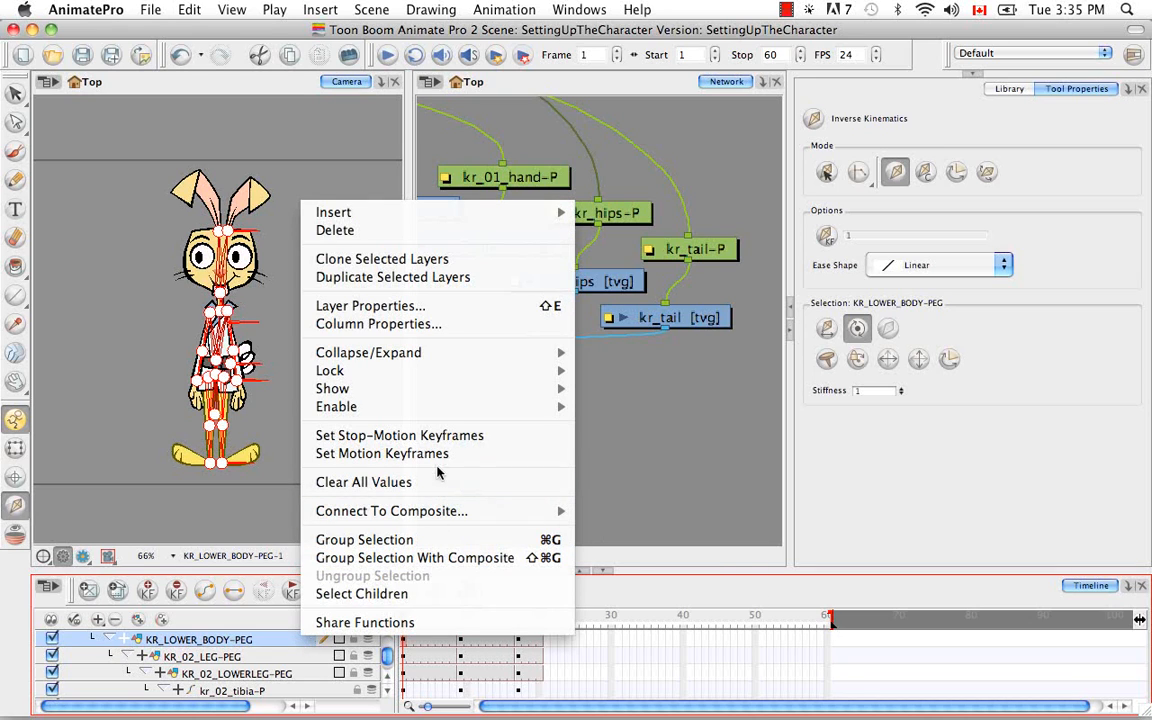
{"action": "mouse_move", "coordinate": [441, 389]}
{"action": "mouse_move", "coordinate": [458, 352]}
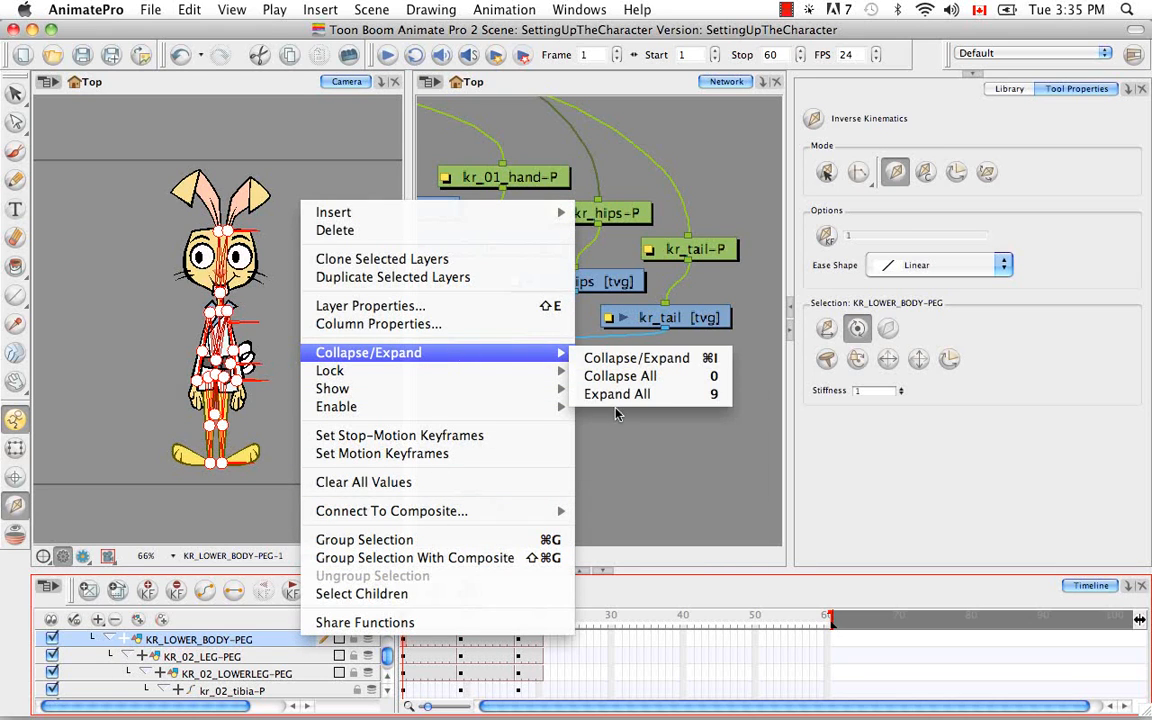
{"action": "left_click", "coordinate": [620, 395]}
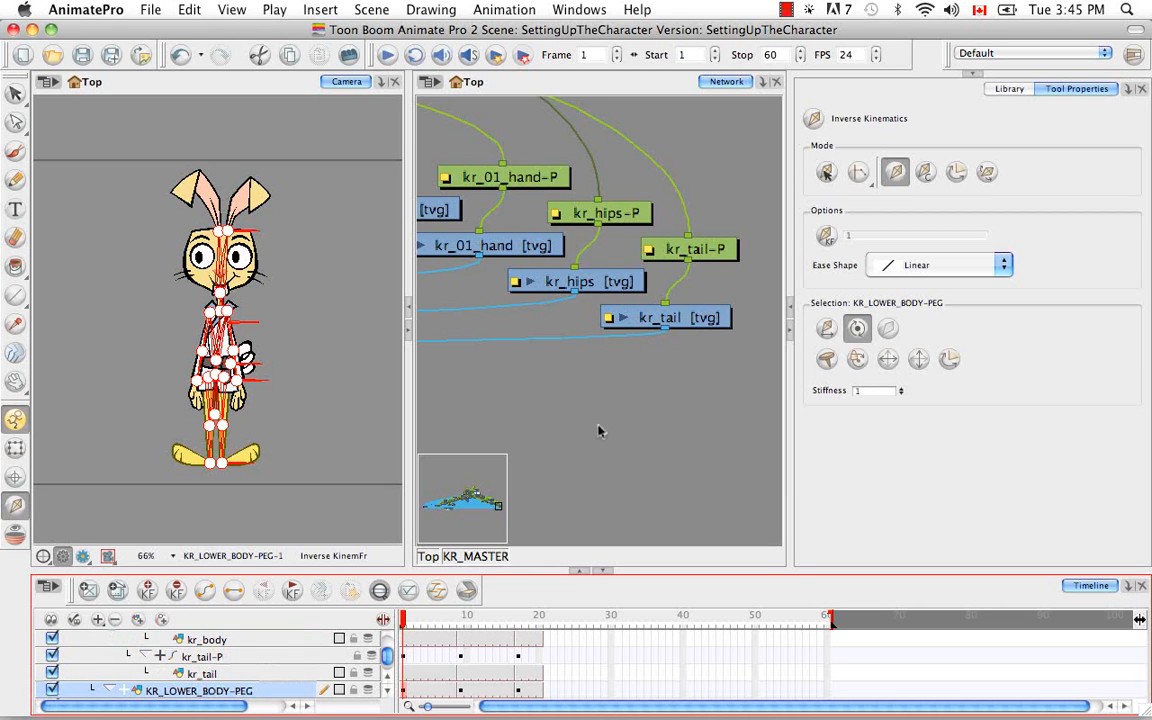
Examine the expanded layer hierarchy from KR_MASTER down to kr_hips in an enlarged timeline, and restore the normal layout
{"action": "left_click", "coordinate": [580, 570]}
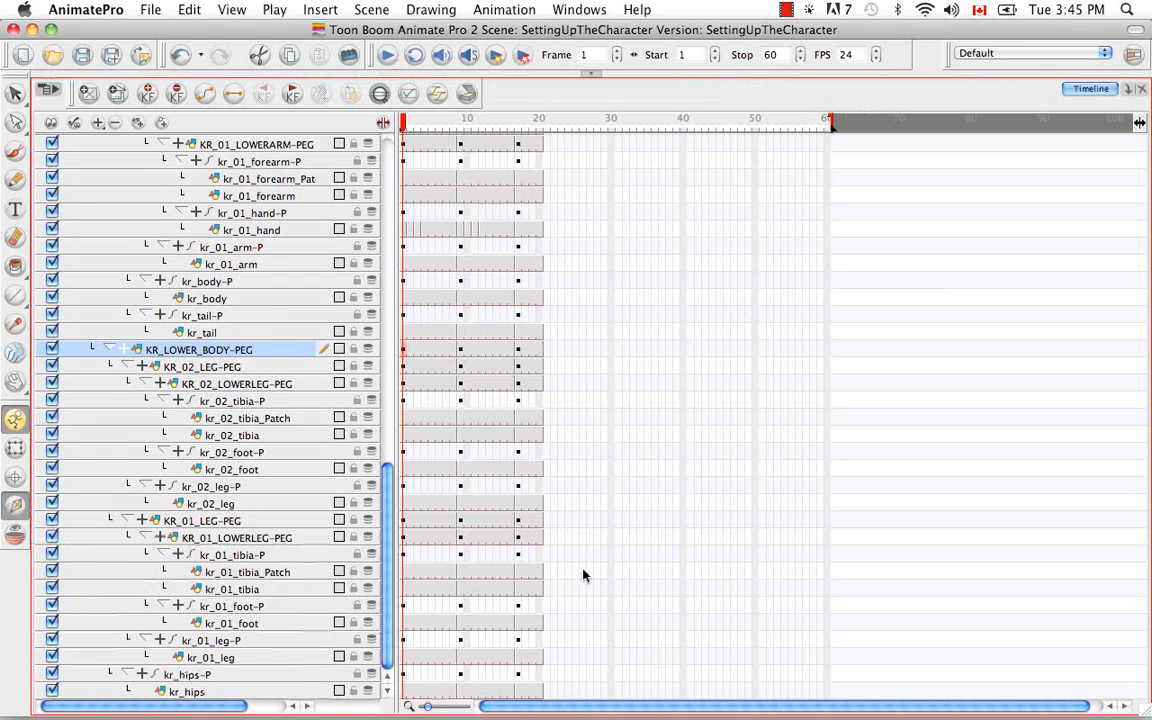
{"action": "scroll", "coordinate": [414, 289], "scroll_direction": "up", "scroll_amount": 6}
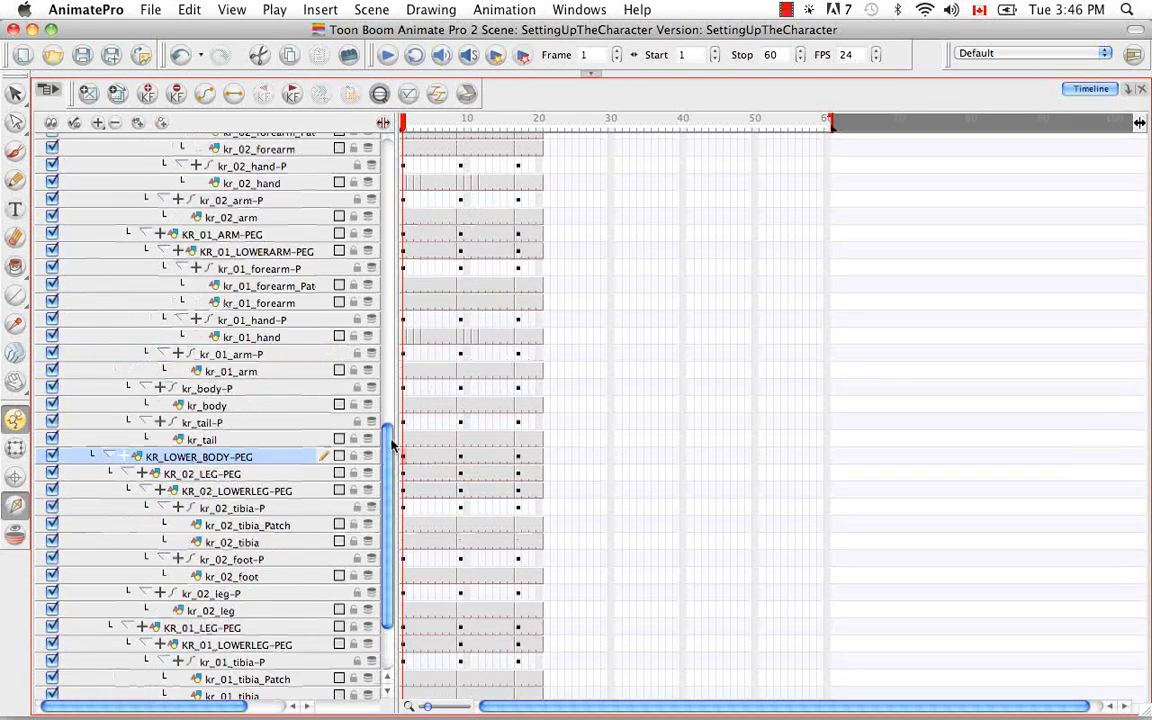
{"action": "scroll", "coordinate": [400, 328], "scroll_direction": "up", "scroll_amount": 12}
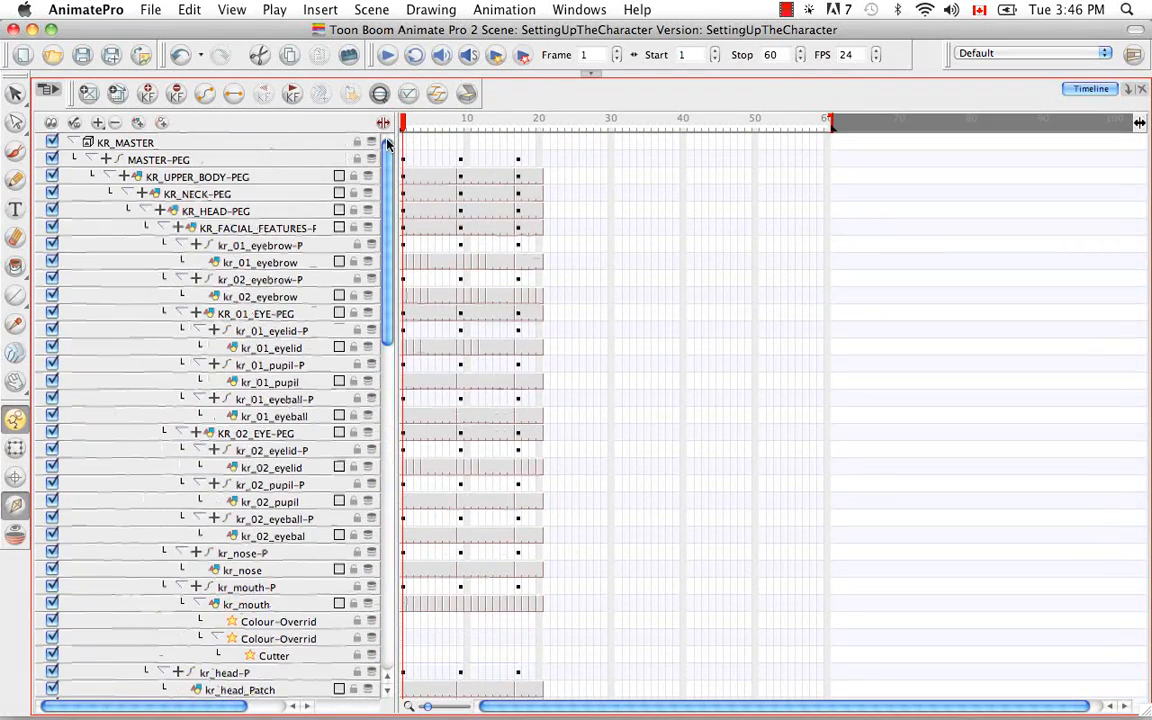
{"action": "scroll", "coordinate": [393, 363], "scroll_direction": "down", "scroll_amount": 6}
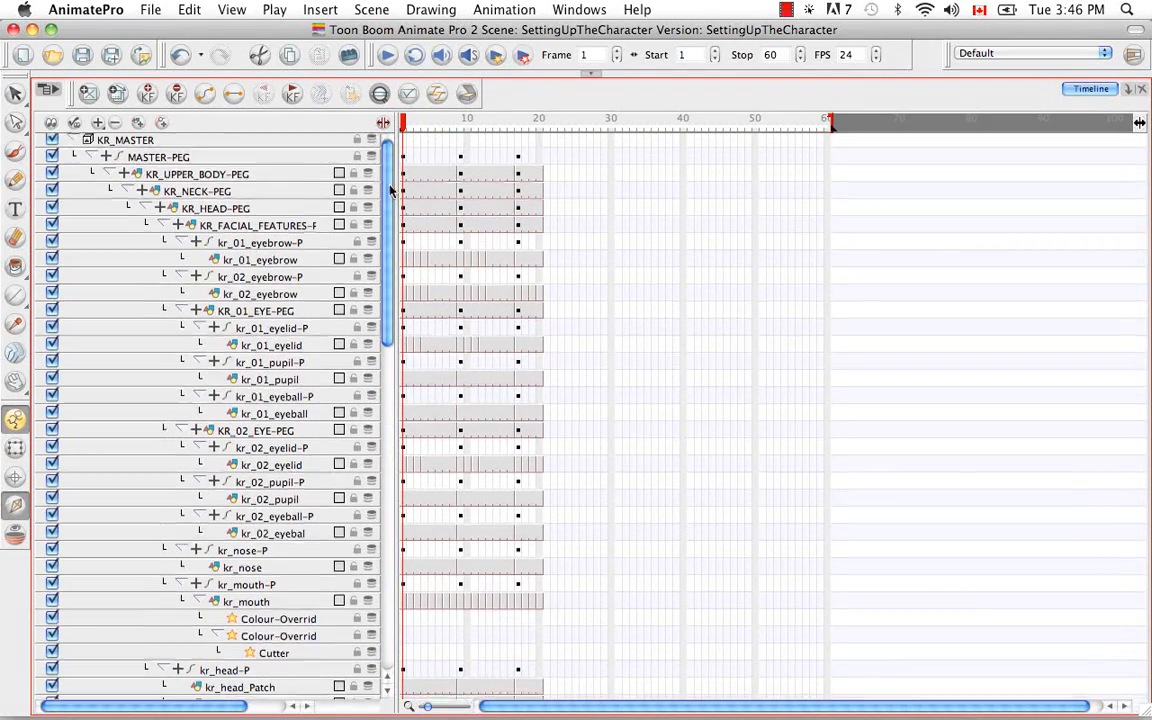
{"action": "left_click_drag", "start_coordinate": [393, 363], "coordinate": [391, 565]}
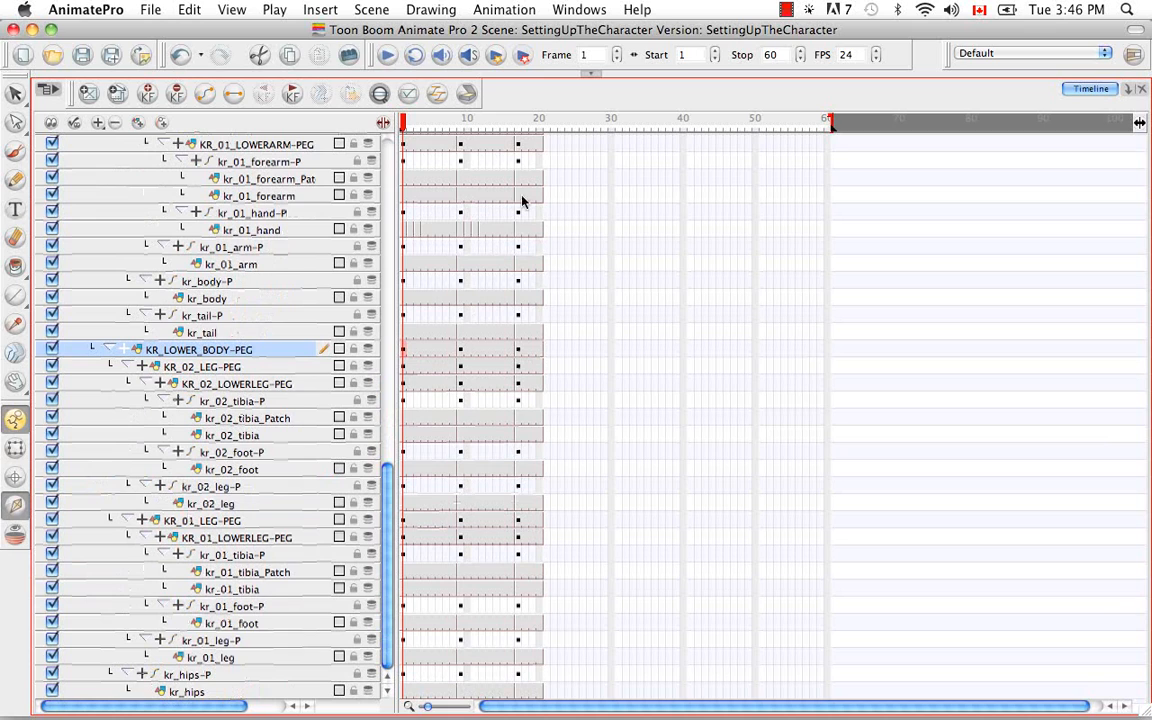
{"action": "left_click", "coordinate": [589, 75]}
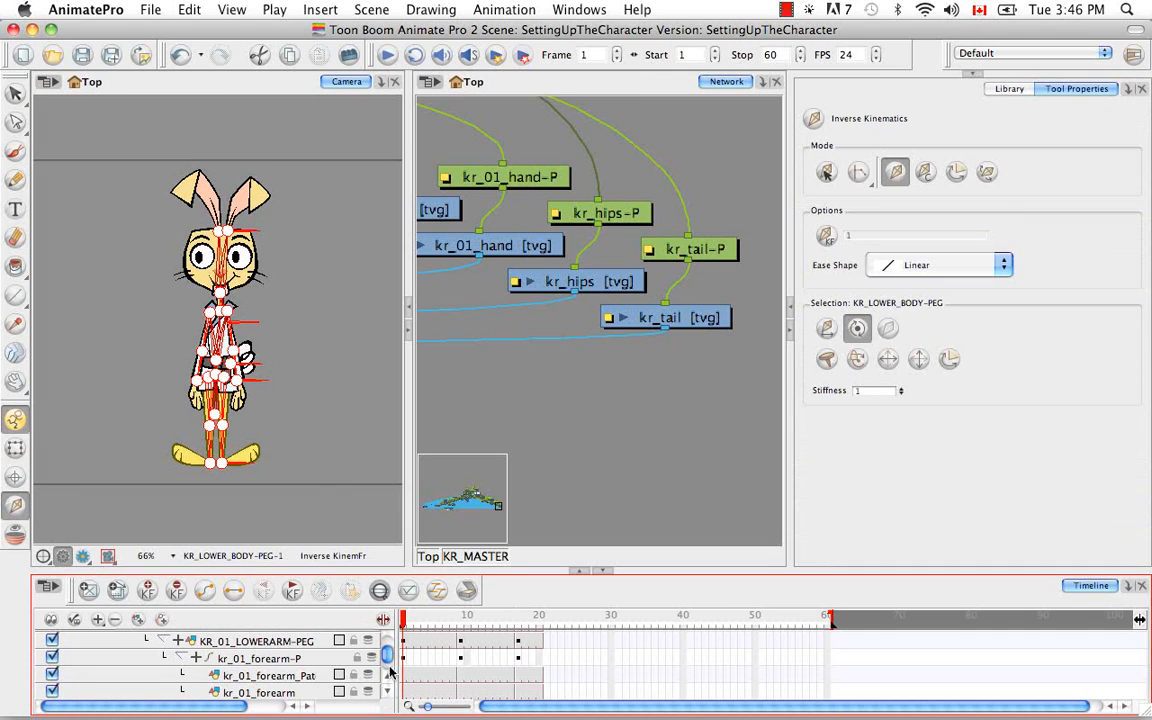
Check the inverse kinematics exclusion state of MASTER-PEG, KR_UPPER_BODY-PEG, KR_NECK-PEG, kr_01_eyebrow-P and kr_02_eyebrow-P
{"action": "left_click_drag", "start_coordinate": [388, 654], "coordinate": [388, 638]}
{"action": "left_click", "coordinate": [152, 656]}
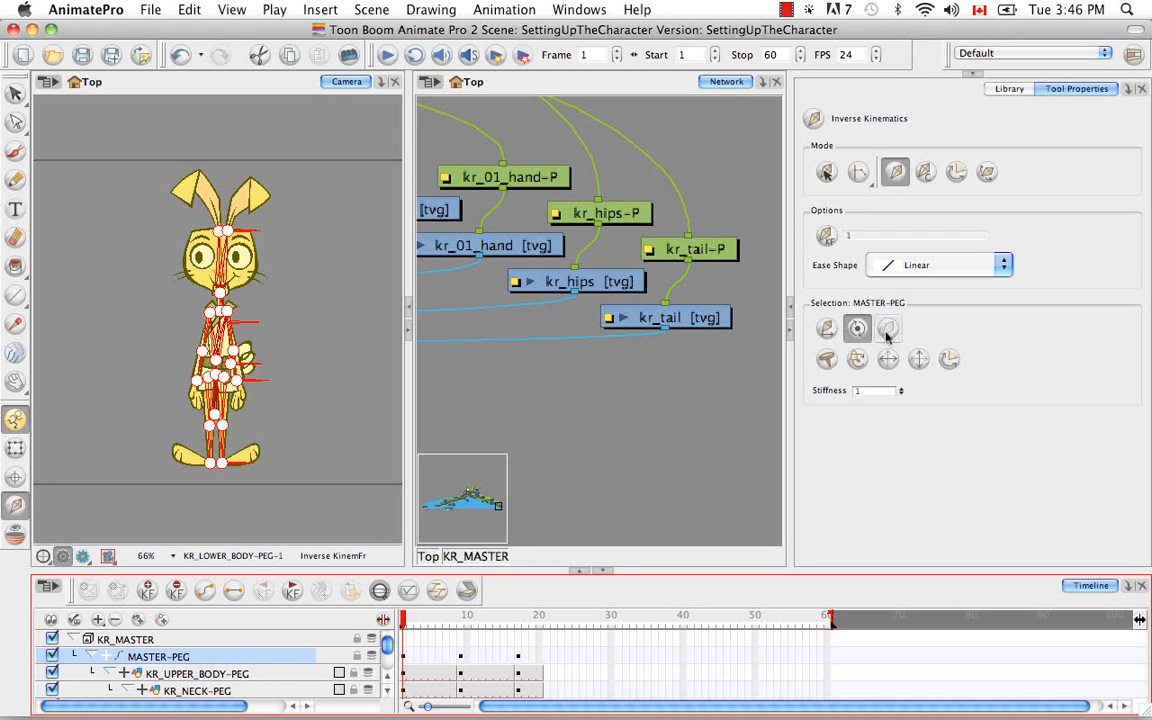
{"action": "left_click", "coordinate": [214, 676]}
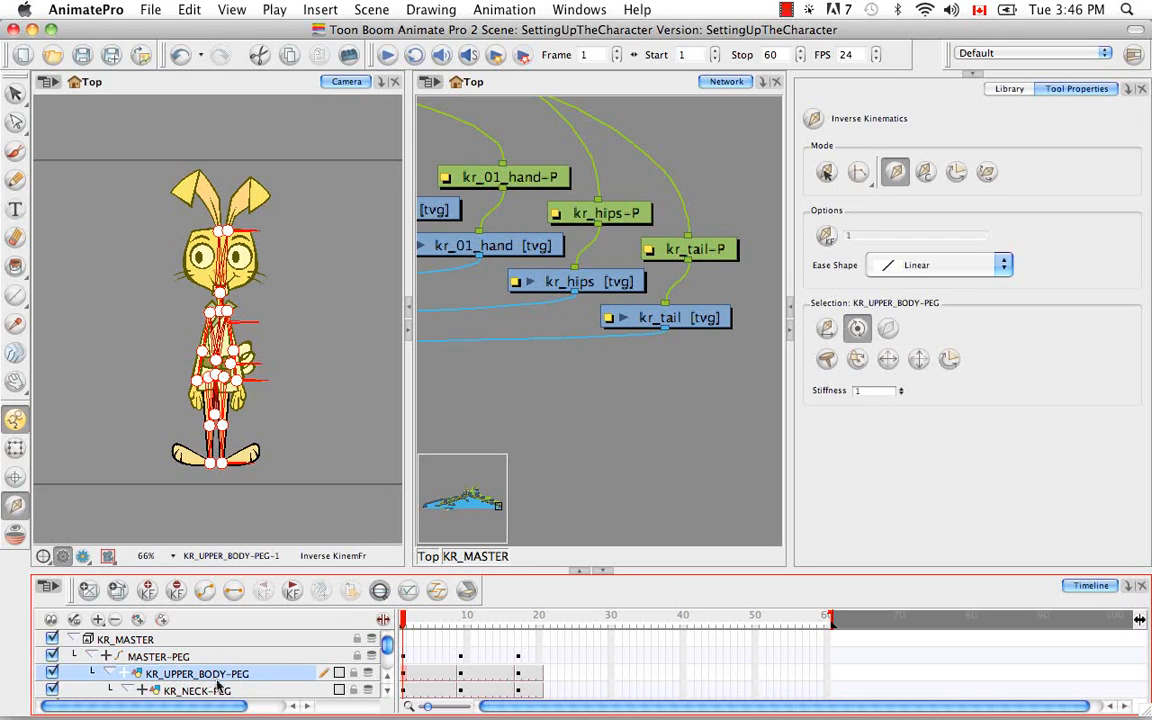
{"action": "left_click", "coordinate": [218, 690]}
{"action": "left_click", "coordinate": [389, 697]}
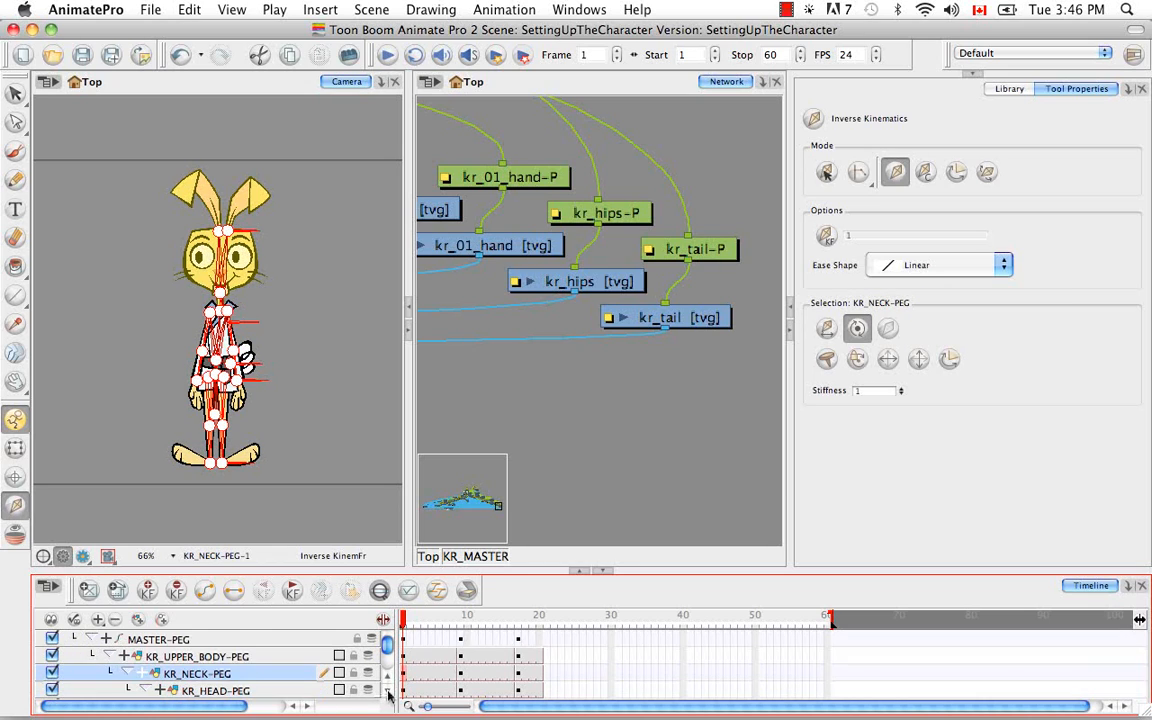
{"action": "left_click", "coordinate": [389, 697]}
{"action": "left_click", "coordinate": [389, 697]}
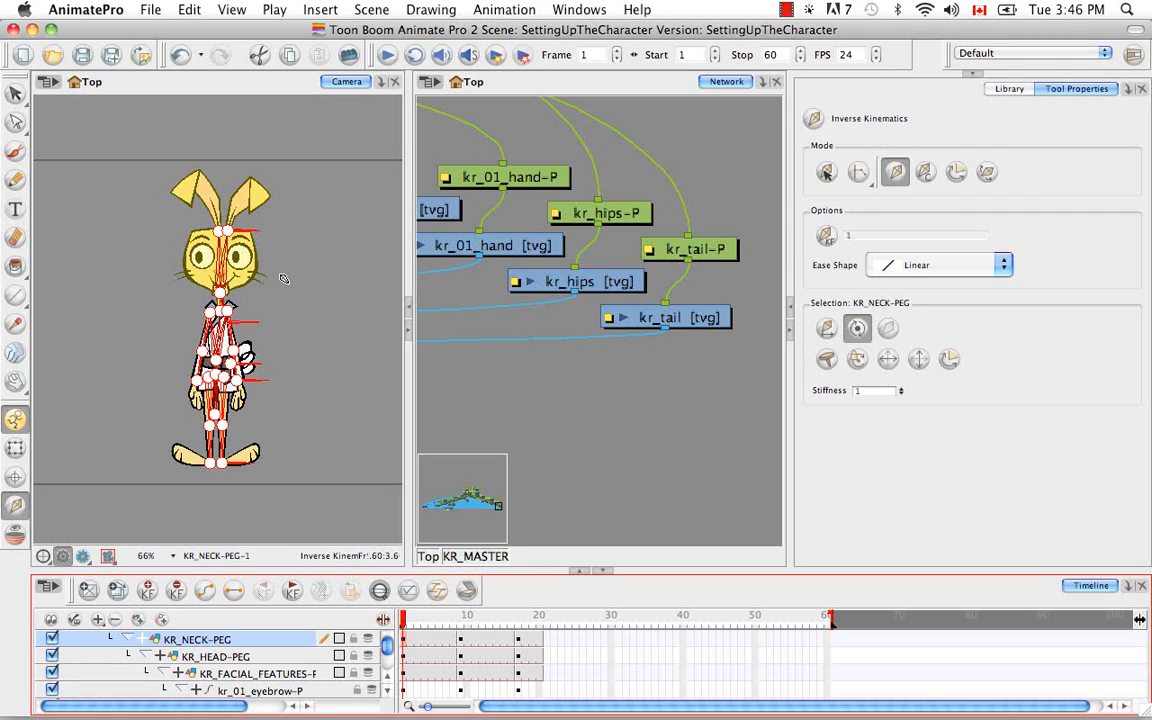
{"action": "left_click", "coordinate": [388, 692]}
{"action": "left_click", "coordinate": [300, 657]}
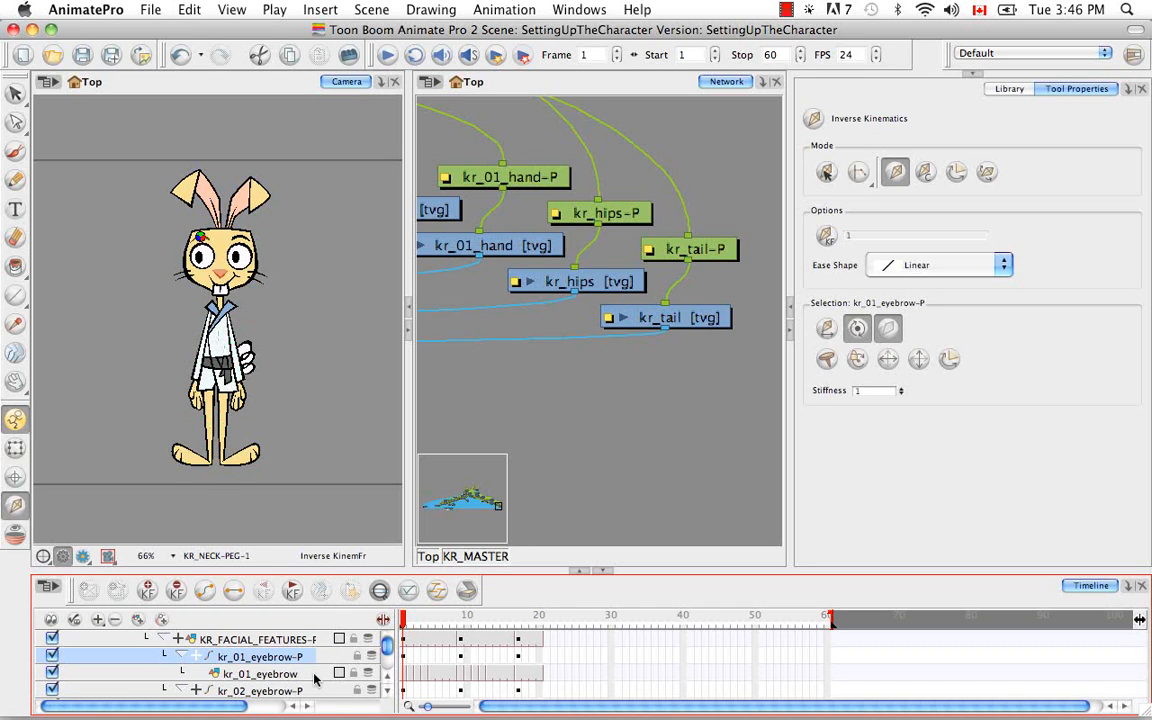
{"action": "left_click", "coordinate": [300, 690]}
{"action": "left_click", "coordinate": [388, 697]}
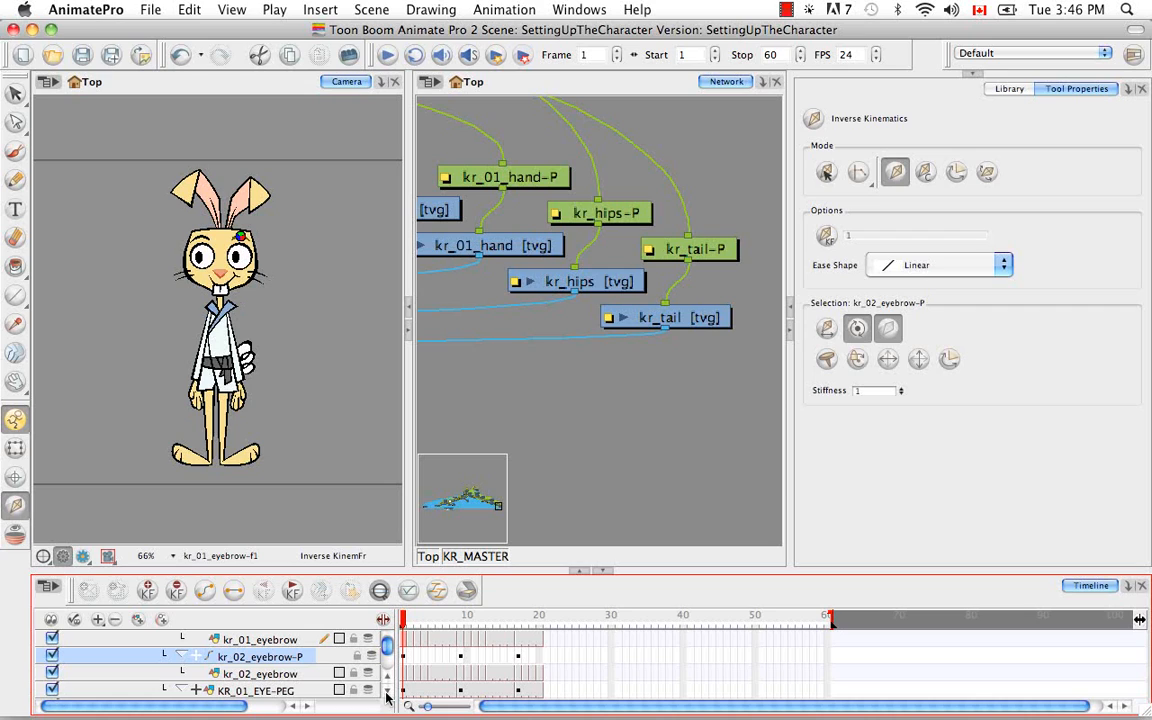
Show the bone chain of KR_UPPER_BODY-PEG and inspect the bones at the base of the ears up close in a widened camera view
{"action": "scroll", "coordinate": [390, 653], "scroll_direction": "up", "scroll_amount": 5}
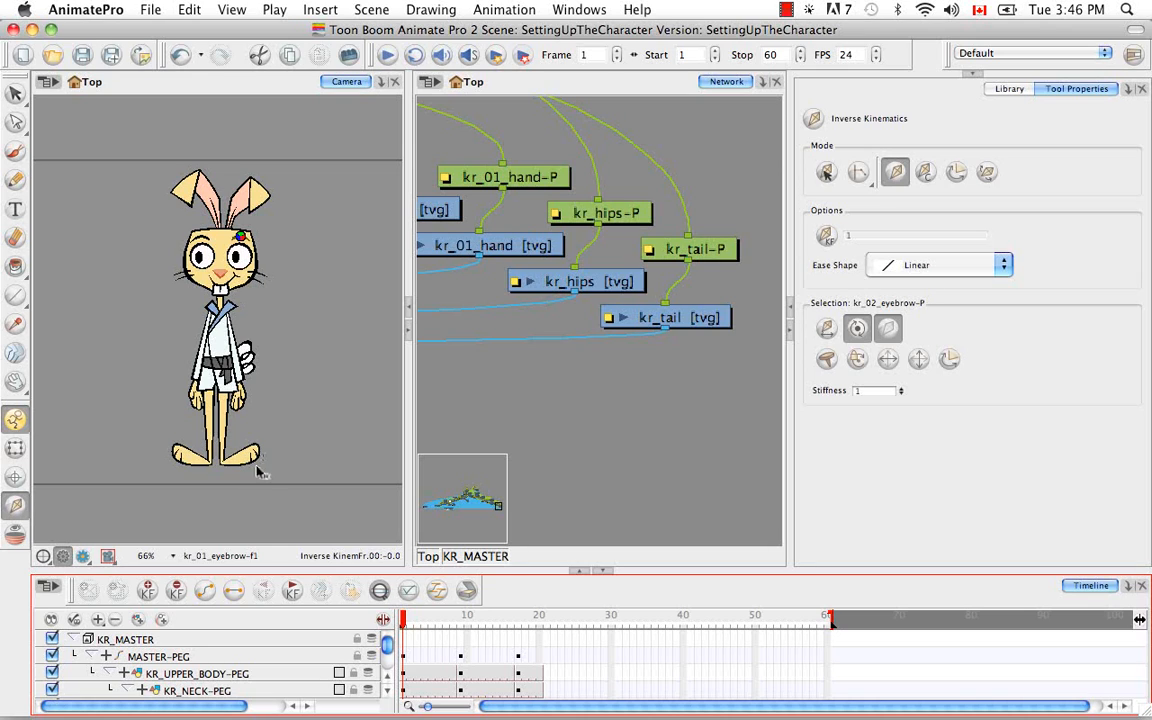
{"action": "left_click", "coordinate": [255, 659]}
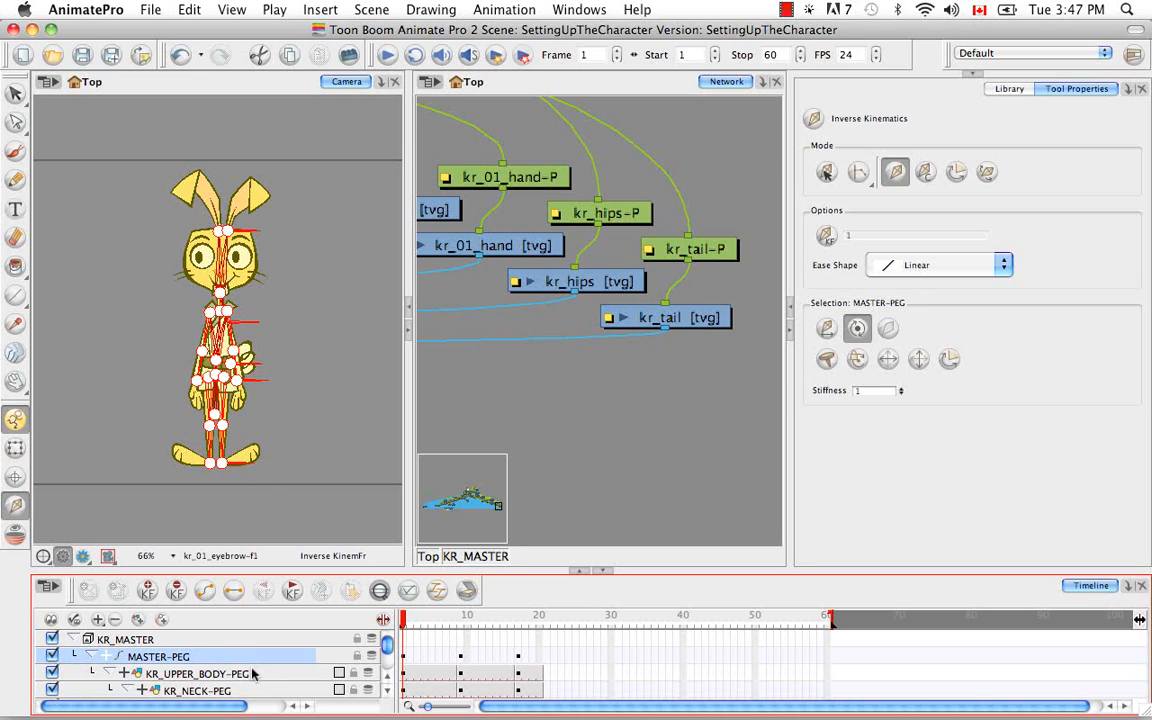
{"action": "left_click", "coordinate": [254, 676]}
{"action": "left_click", "coordinate": [281, 411]}
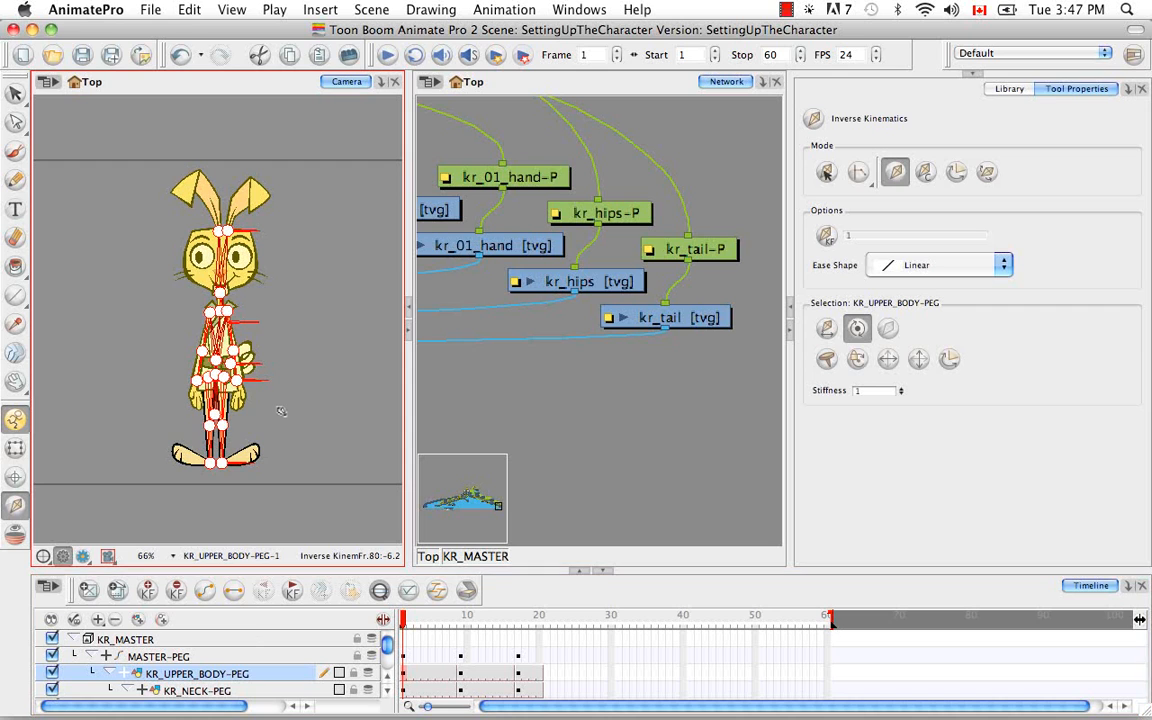
{"action": "key", "text": "super+equal"}
{"action": "key", "text": "super+equal"}
{"action": "key", "text": "super+equal"}
{"action": "key", "text": "super+equal"}
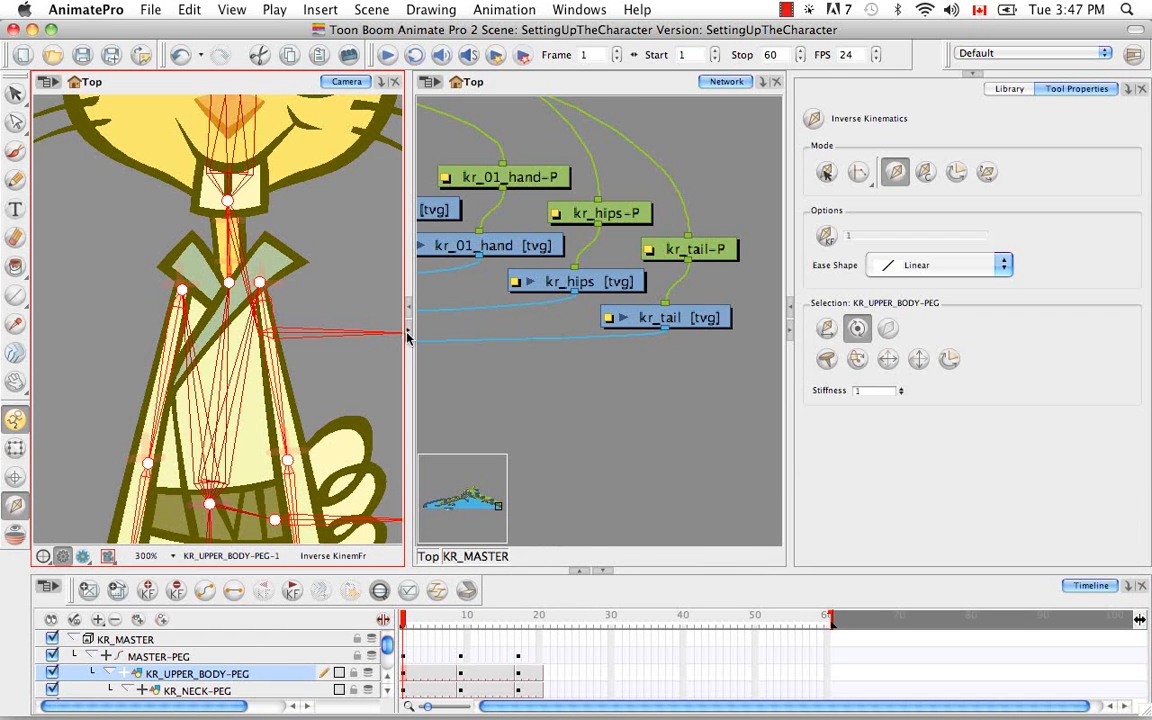
{"action": "left_click", "coordinate": [407, 332]}
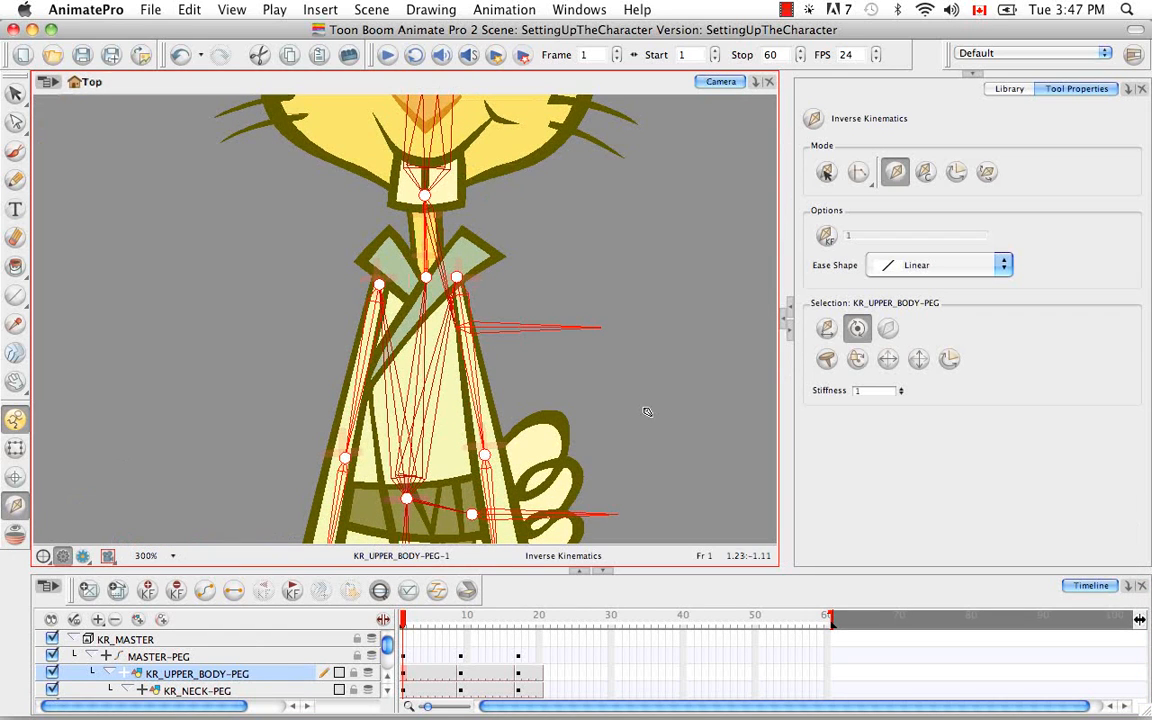
{"action": "key", "text": "space"}
{"action": "left_click_drag", "start_coordinate": [600, 345], "coordinate": [512, 521]}
{"action": "key", "text": "space"}
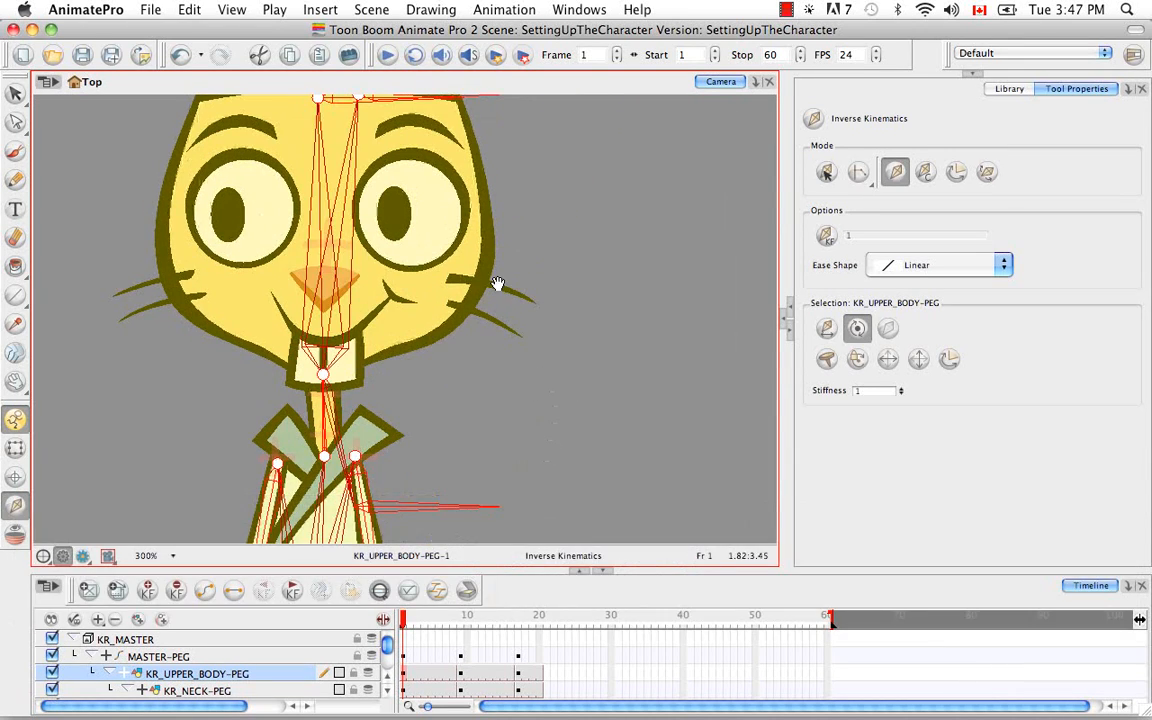
{"action": "mouse_move", "coordinate": [499, 285]}
{"action": "left_mouse_down"}
{"action": "mouse_move", "coordinate": [521, 473]}
{"action": "mouse_move", "coordinate": [555, 391]}
{"action": "left_mouse_up"}
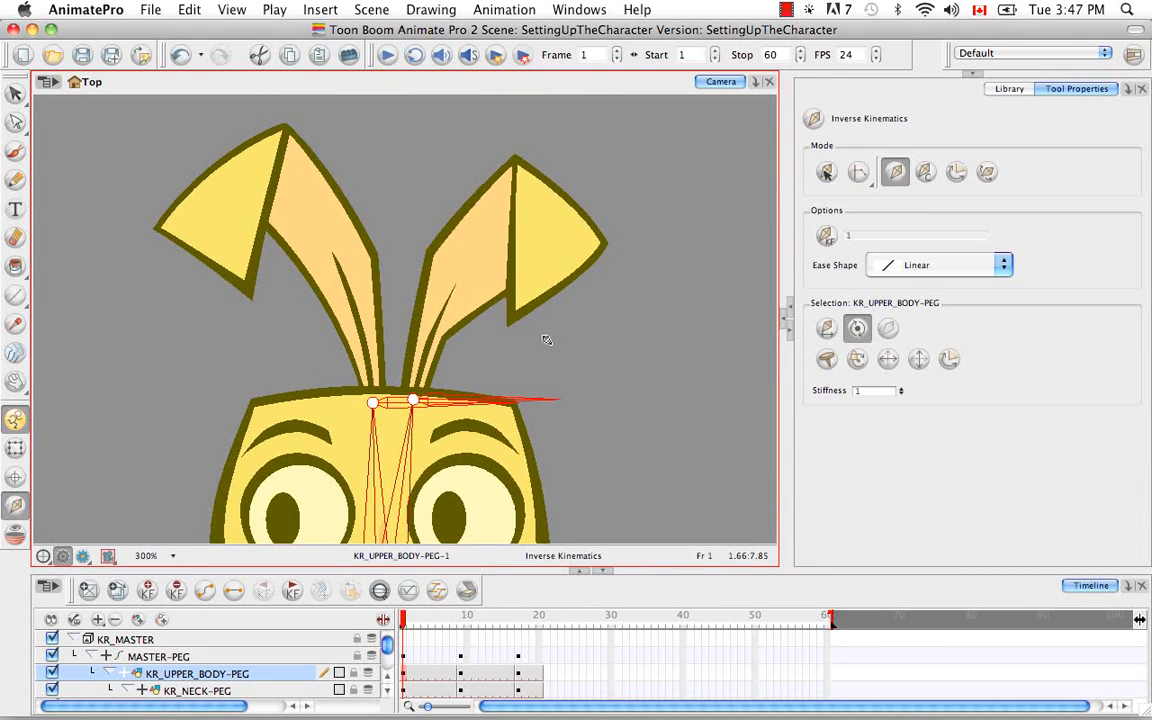
Enable Bone Editing Mode, and locate the kr_02_ear drawing in the timeline to select its parent peg kr_02_ear-P
{"action": "left_click", "coordinate": [988, 174]}
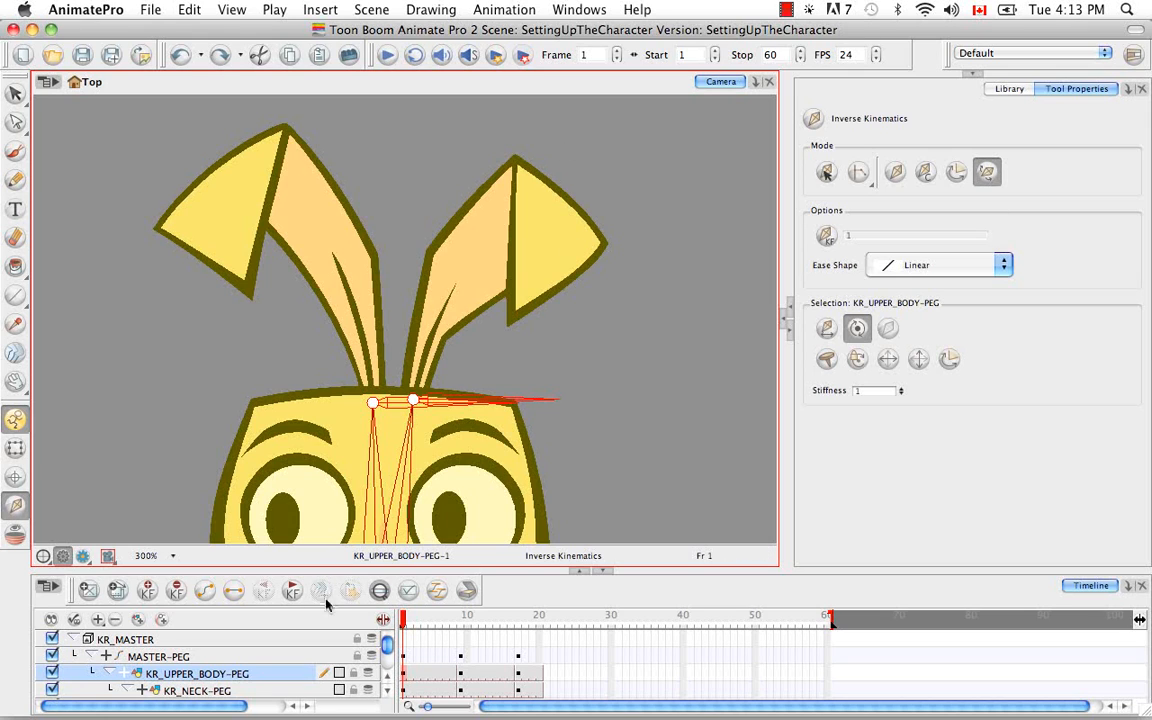
{"action": "left_click", "coordinate": [15, 447]}
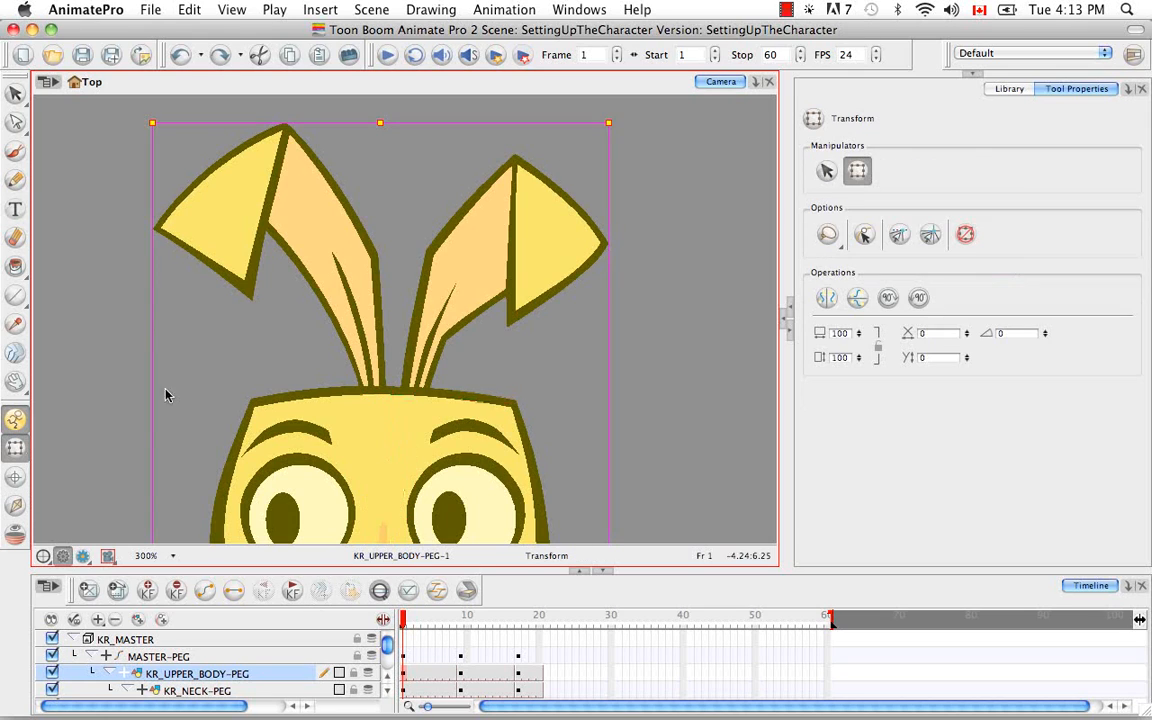
{"action": "left_click", "coordinate": [498, 286]}
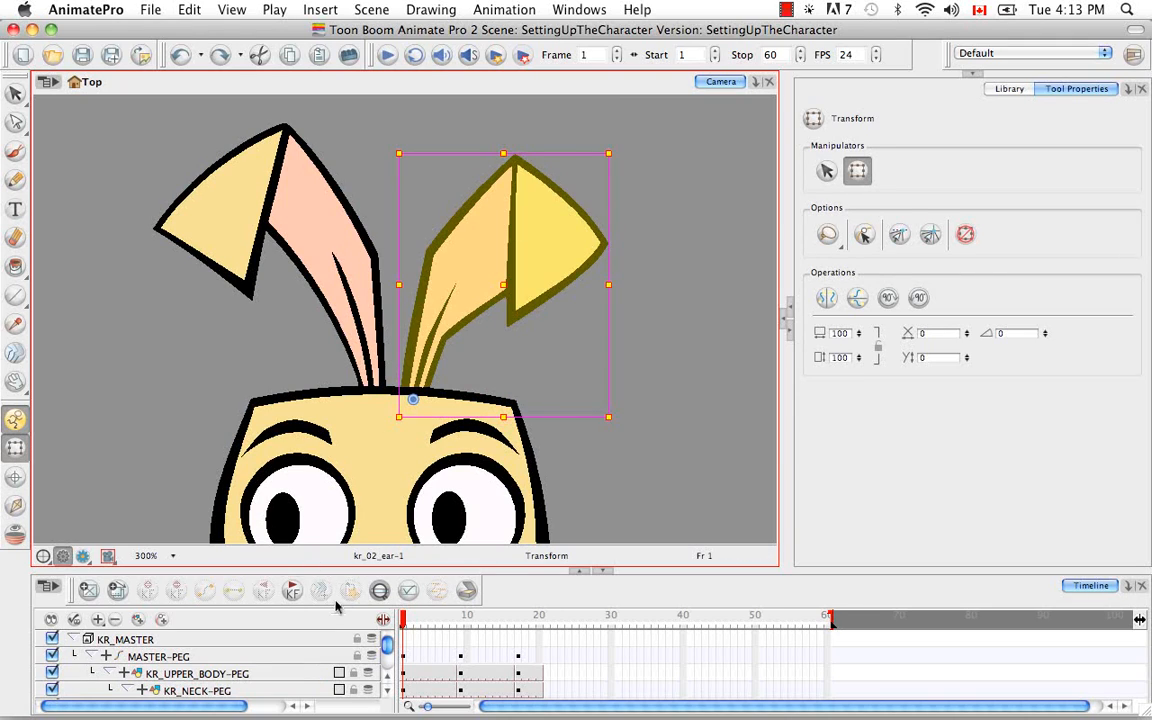
{"action": "left_click", "coordinate": [380, 592]}
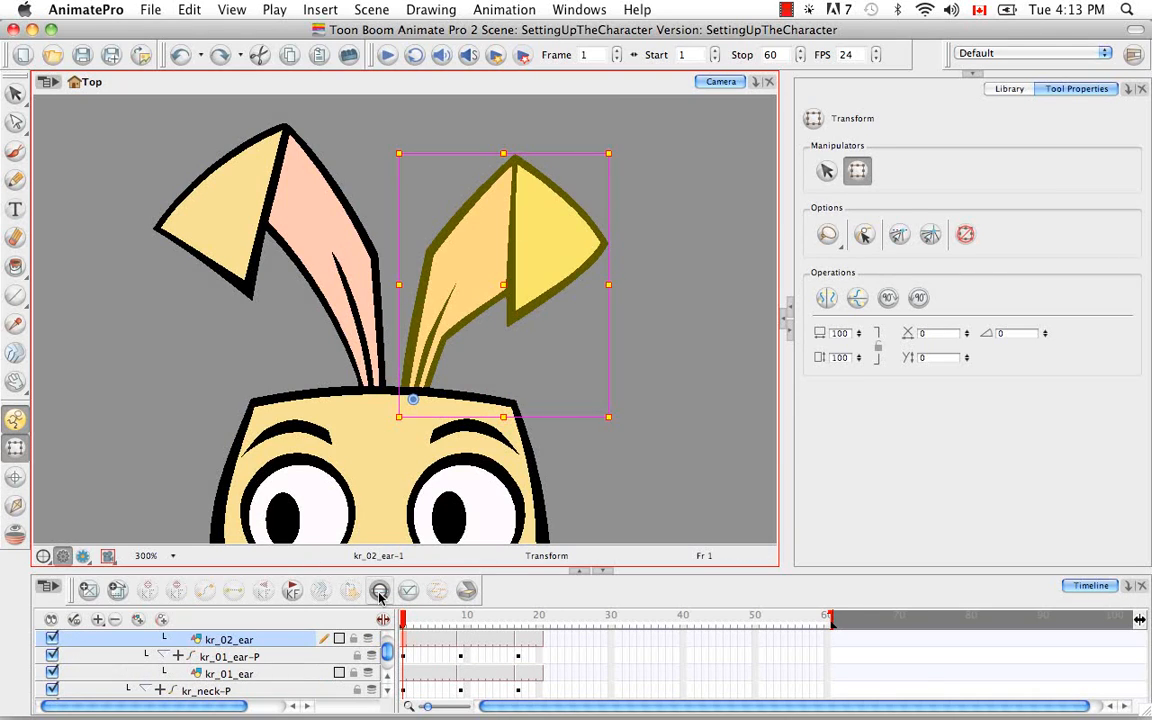
{"action": "left_click", "coordinate": [387, 676]}
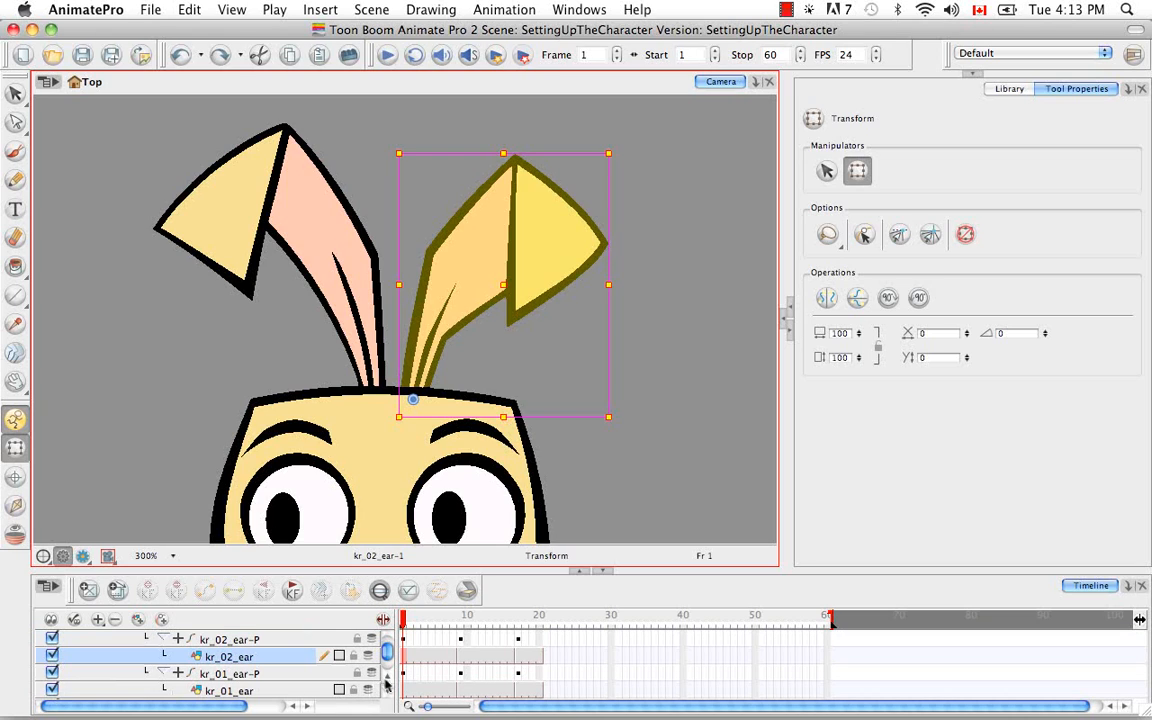
{"action": "left_click", "coordinate": [255, 639]}
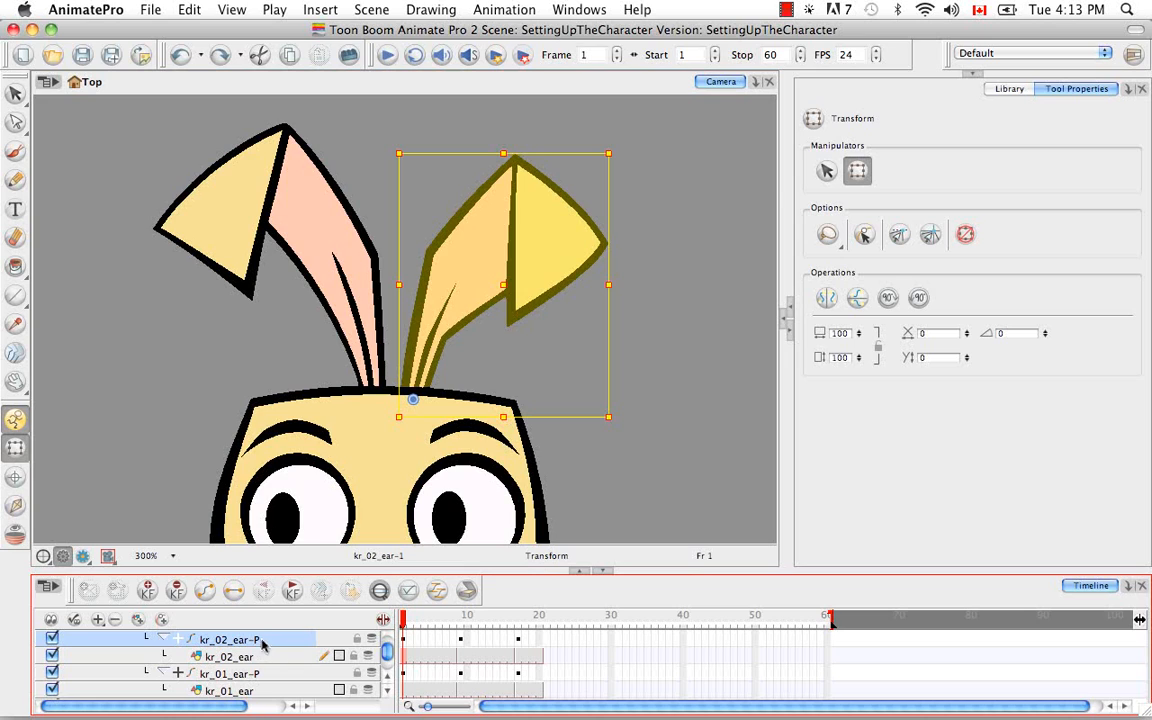
Reorient the kr_02_ear-P and kr_01_ear-P bones so each extends from the ear's base to its folded tip
{"action": "left_click", "coordinate": [16, 505]}
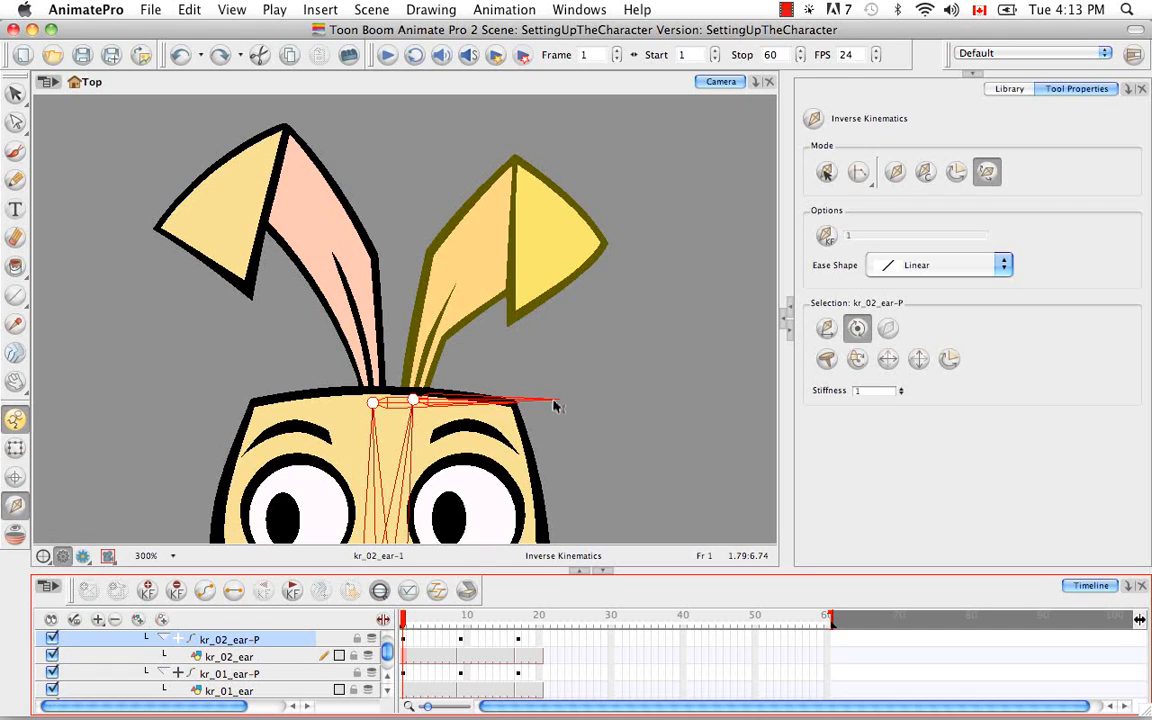
{"action": "left_click_drag", "start_coordinate": [556, 405], "coordinate": [580, 320]}
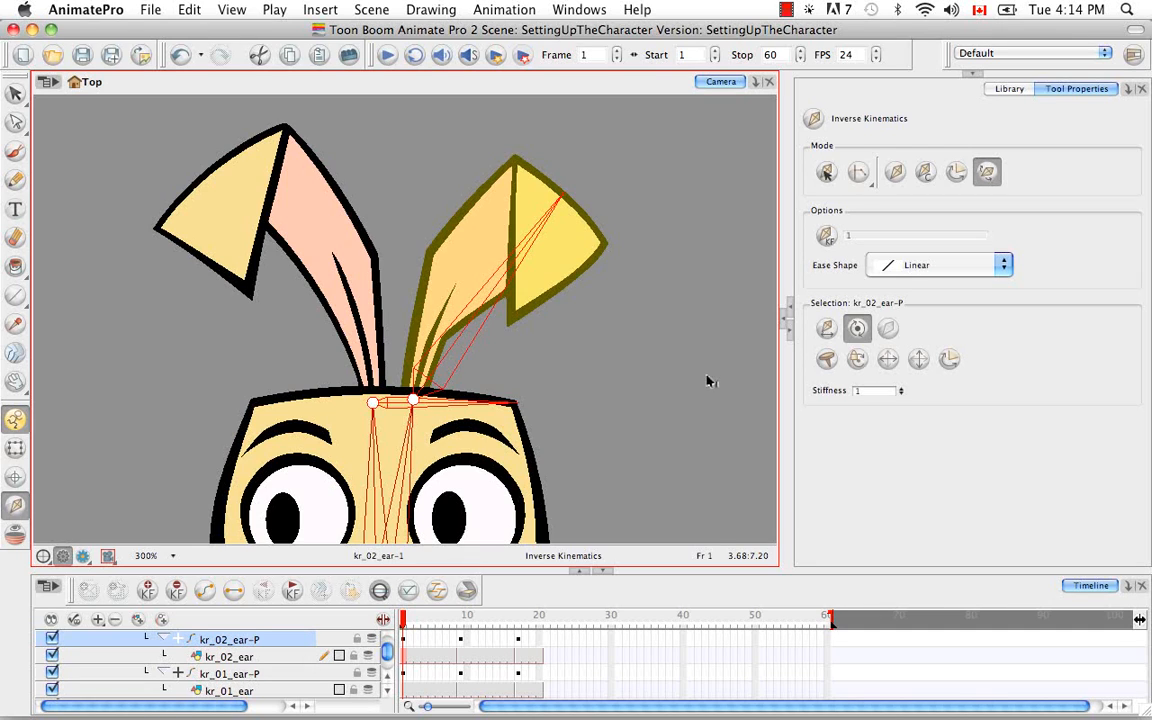
{"action": "left_click", "coordinate": [270, 673]}
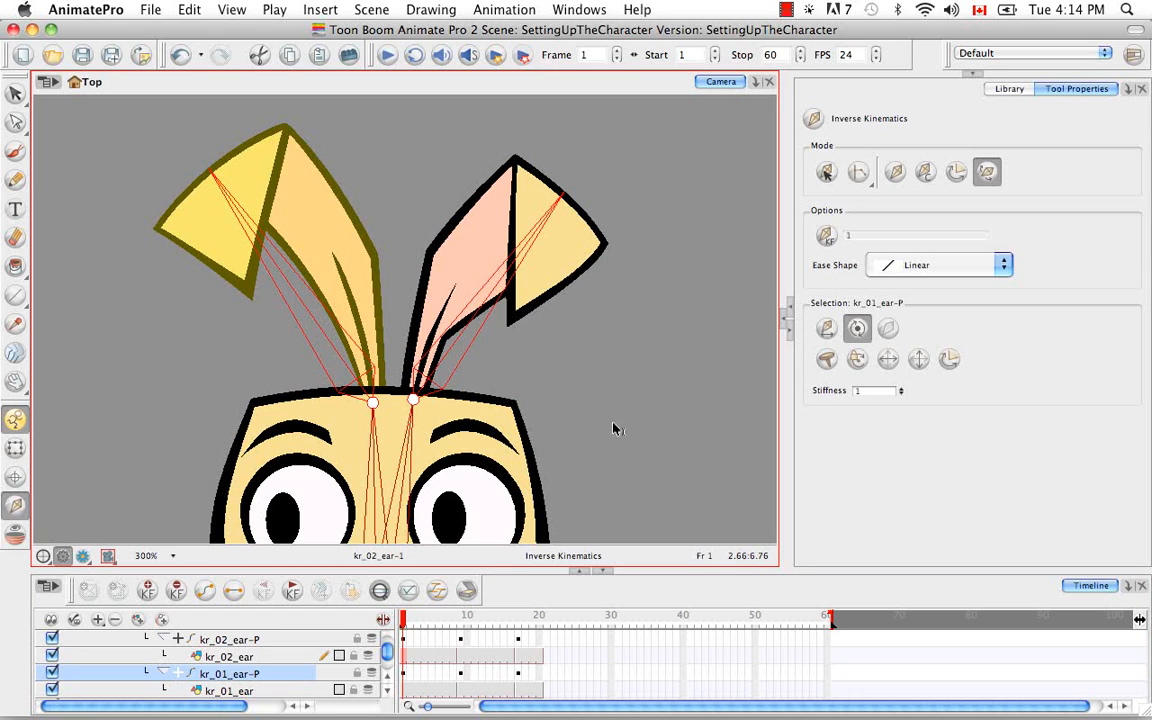
Select the kr_tail drawing's parent peg kr_tail-P and reorient its bone so it extends from the tail's base to the middle tuft's outer edge
{"action": "key", "text": "space"}
{"action": "left_click_drag", "start_coordinate": [597, 462], "coordinate": [619, 178]}
{"action": "left_click_drag", "start_coordinate": [609, 397], "coordinate": [637, 160]}
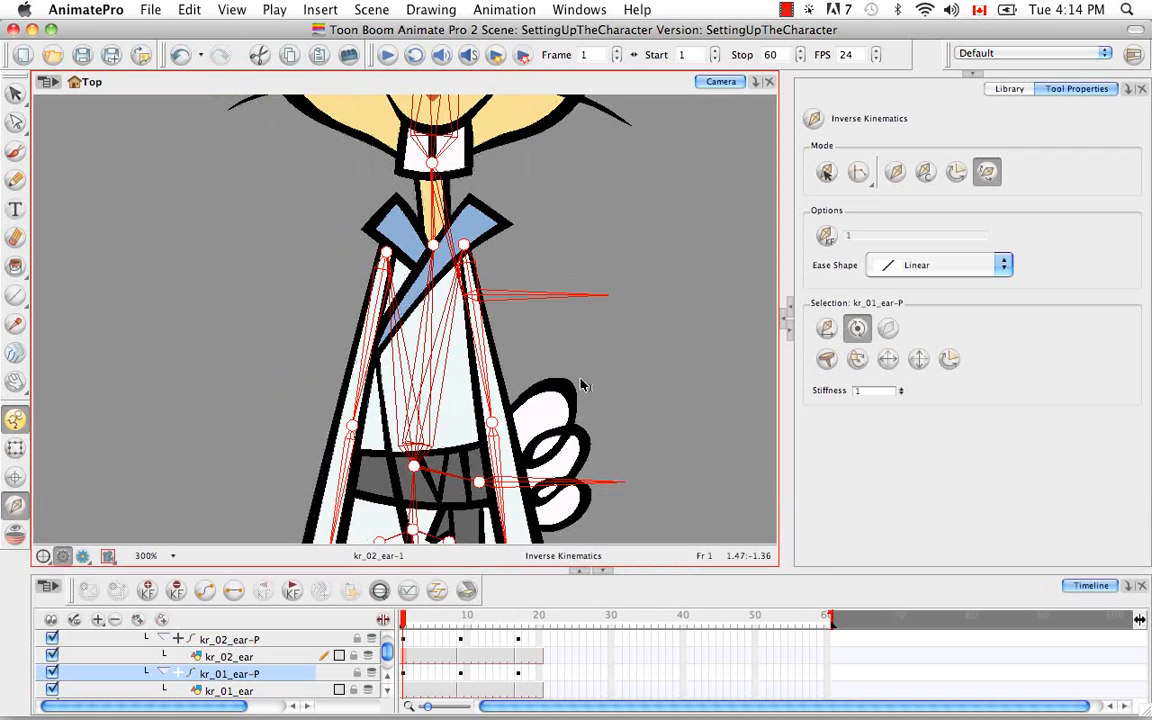
{"action": "key", "text": "space"}
{"action": "left_click_drag", "start_coordinate": [580, 390], "coordinate": [572, 318]}
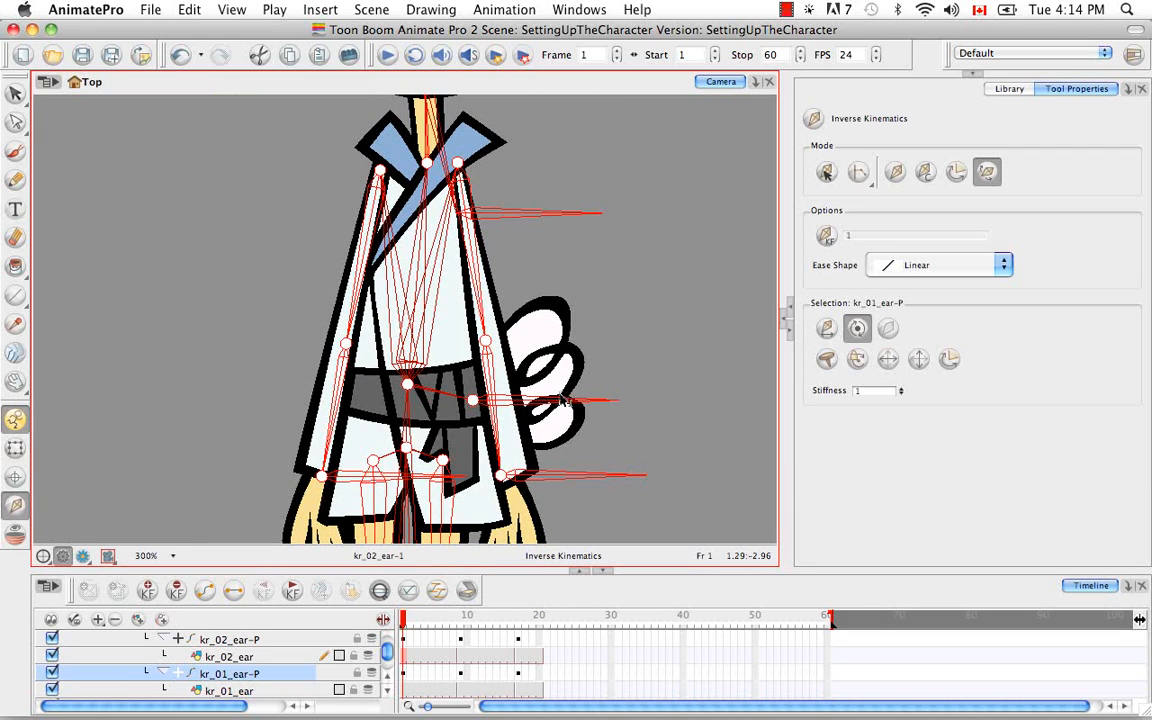
{"action": "left_click", "coordinate": [15, 447]}
{"action": "left_click", "coordinate": [553, 388]}
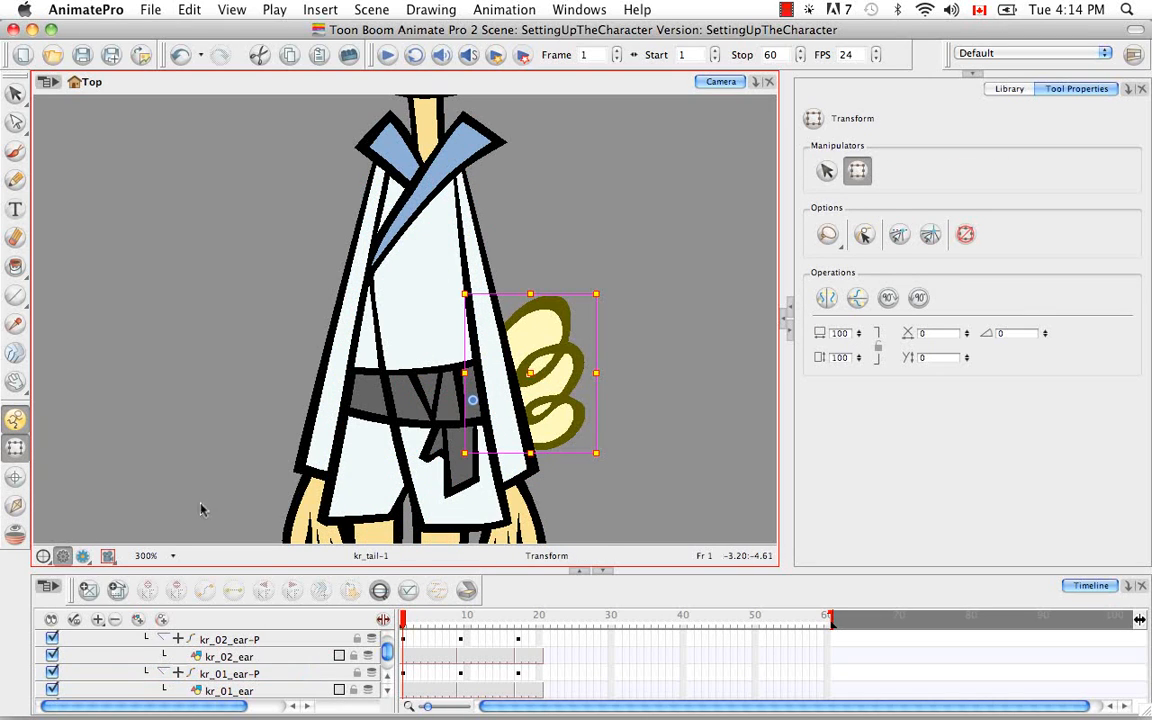
{"action": "left_click", "coordinate": [380, 591]}
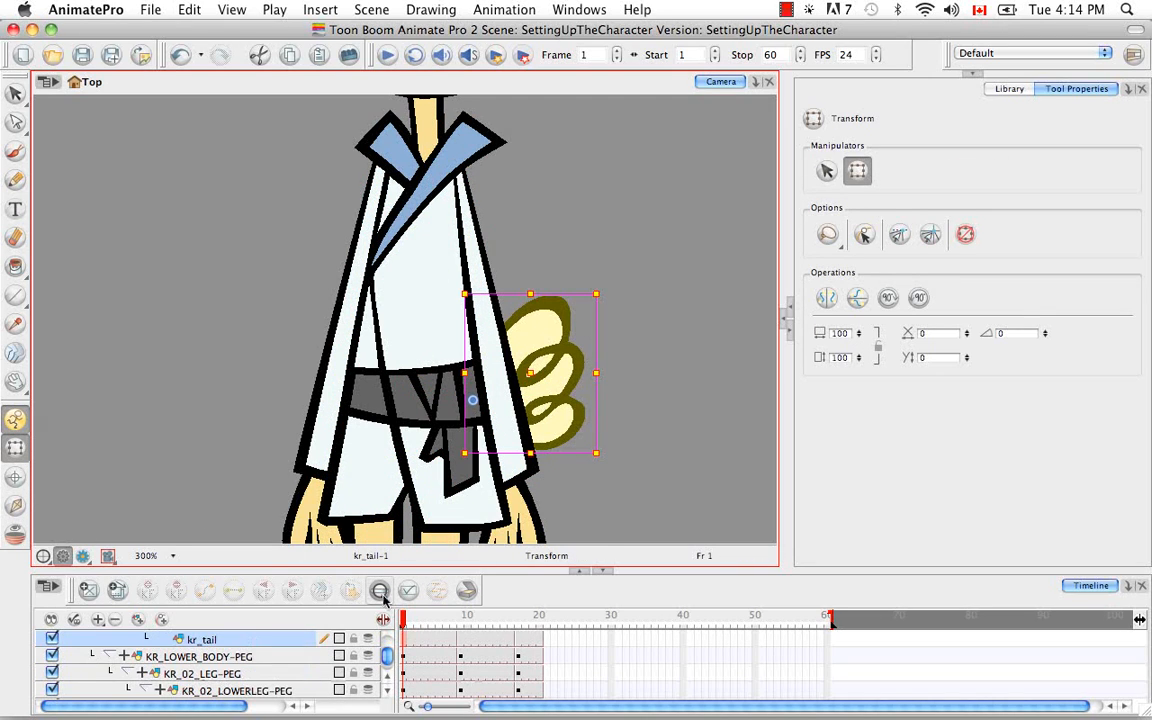
{"action": "left_click", "coordinate": [387, 677]}
{"action": "key", "text": "b"}
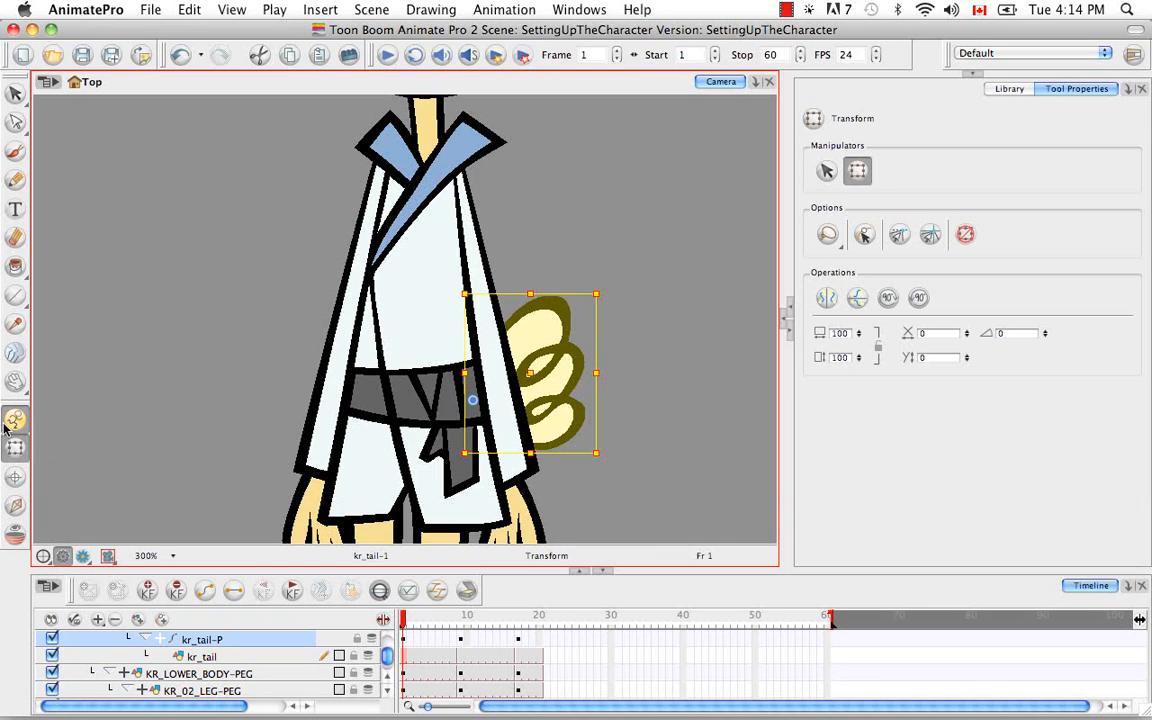
{"action": "left_click", "coordinate": [15, 505]}
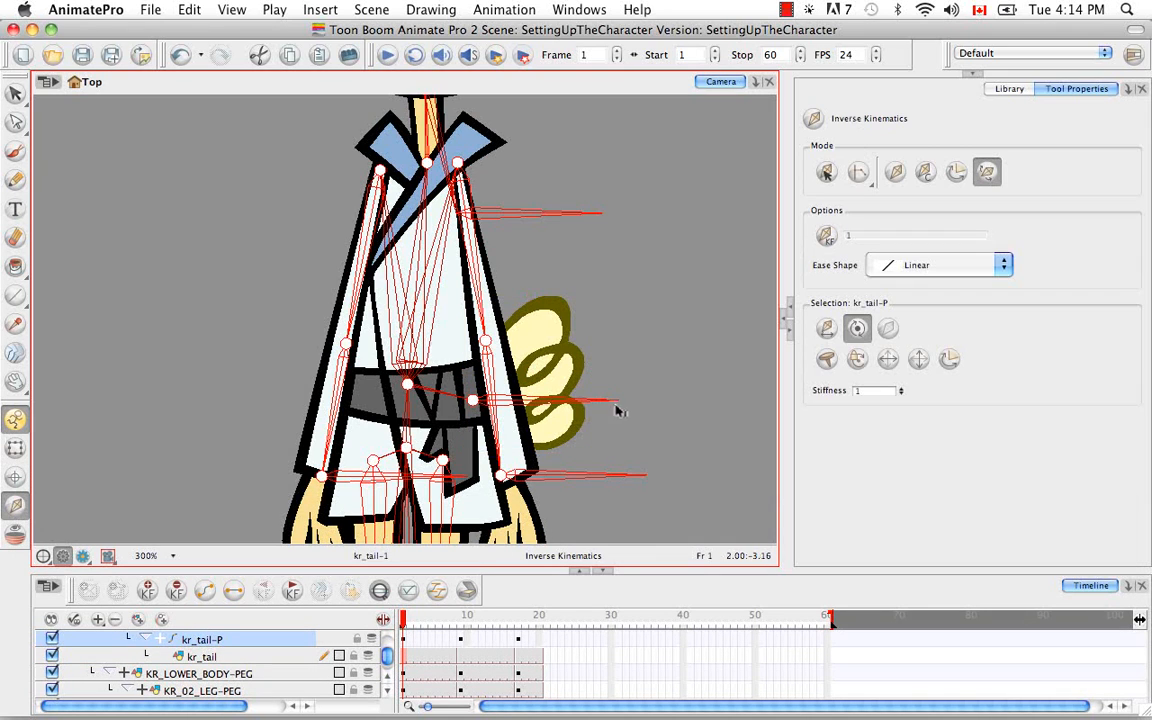
{"action": "left_click_drag", "start_coordinate": [612, 404], "coordinate": [582, 360]}
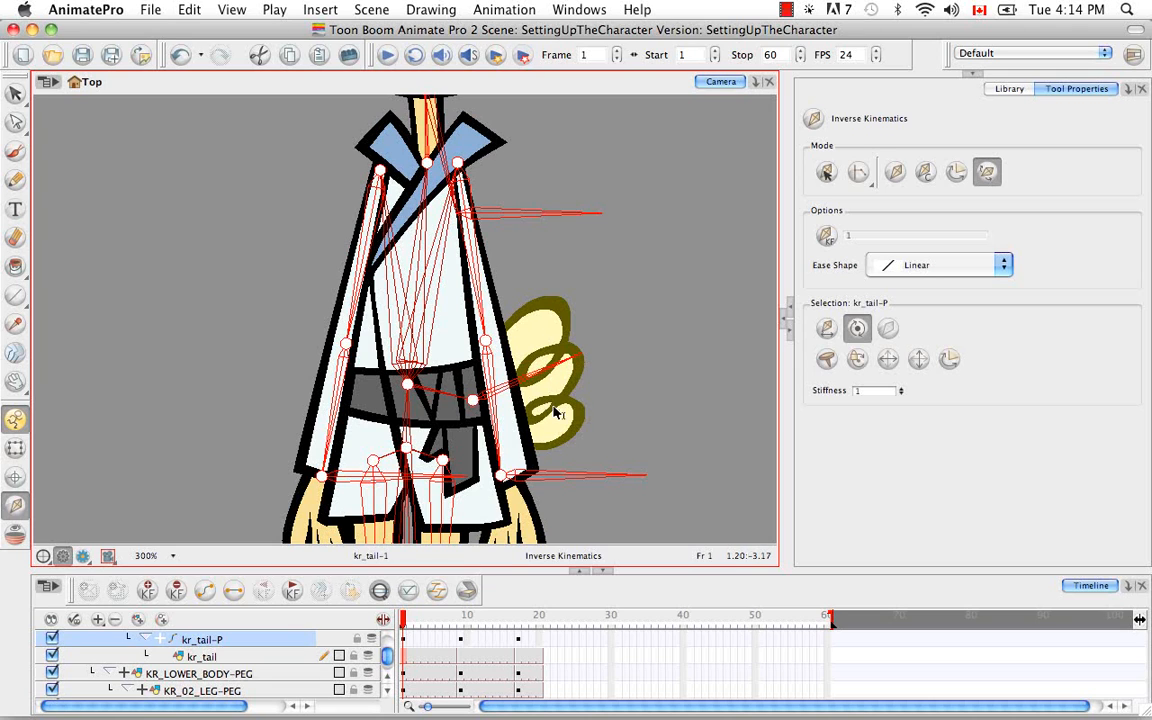
Select the kr_01_hand drawing's parent peg kr_01_hand-P and reorient its bone to extend from the wrist down to the fingertips
{"action": "key", "text": "space"}
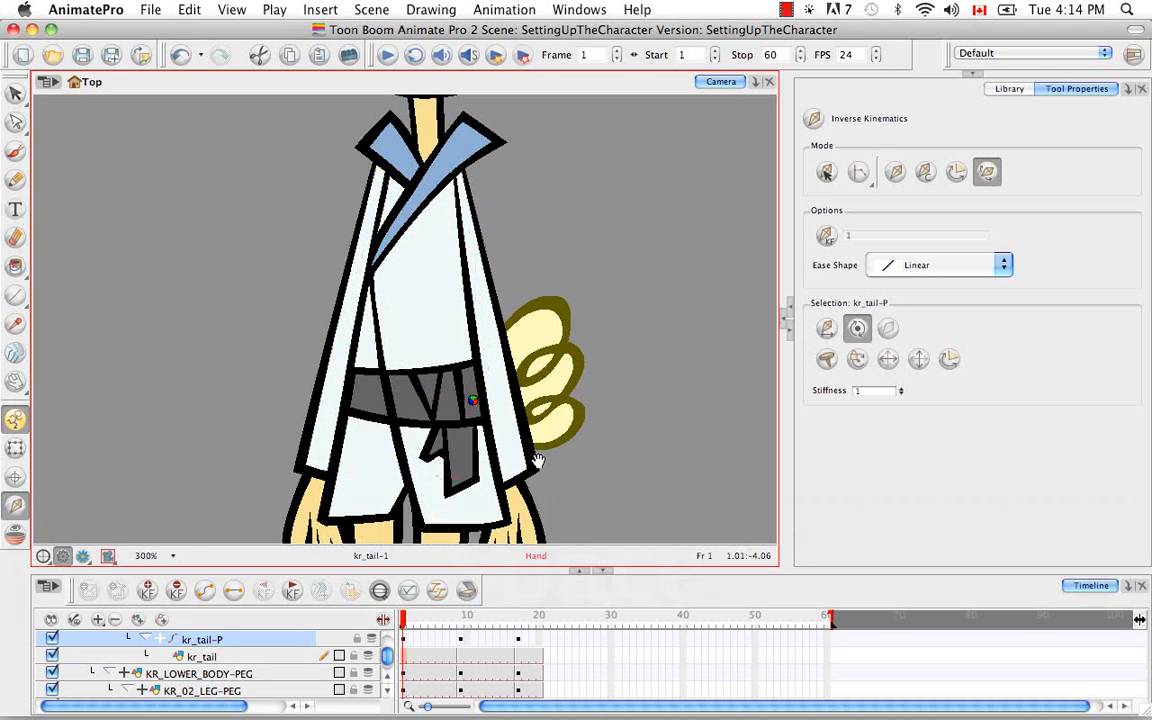
{"action": "left_click_drag", "start_coordinate": [537, 462], "coordinate": [511, 340]}
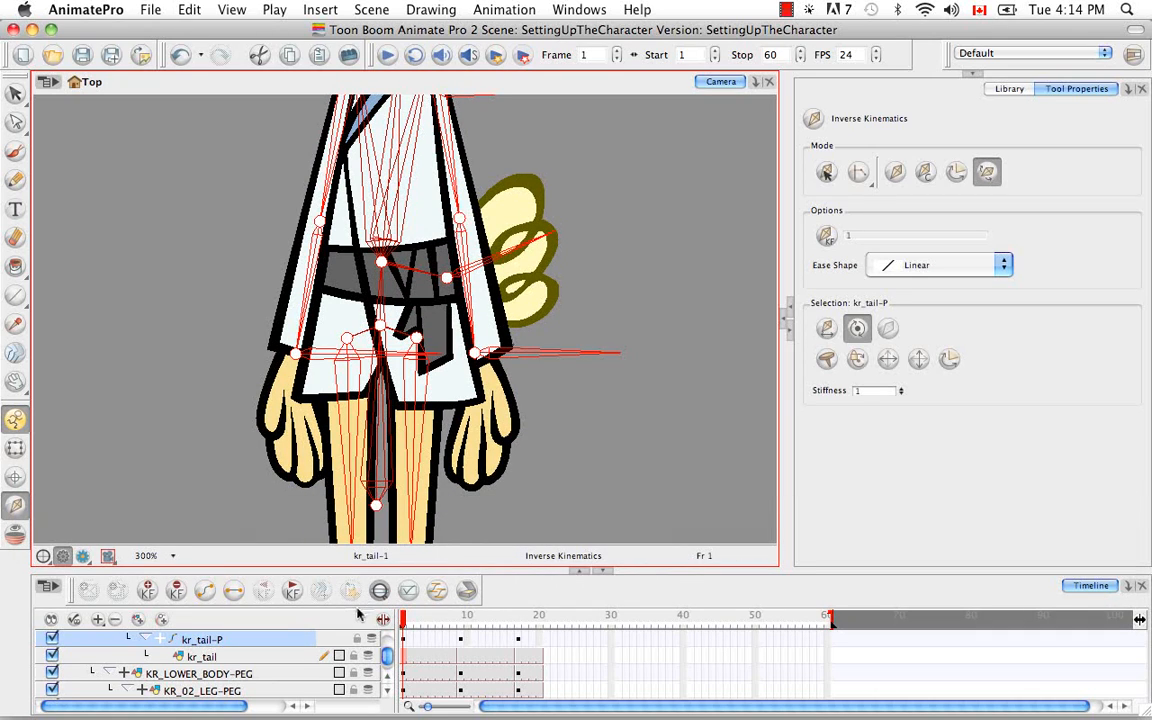
{"action": "left_click", "coordinate": [15, 448]}
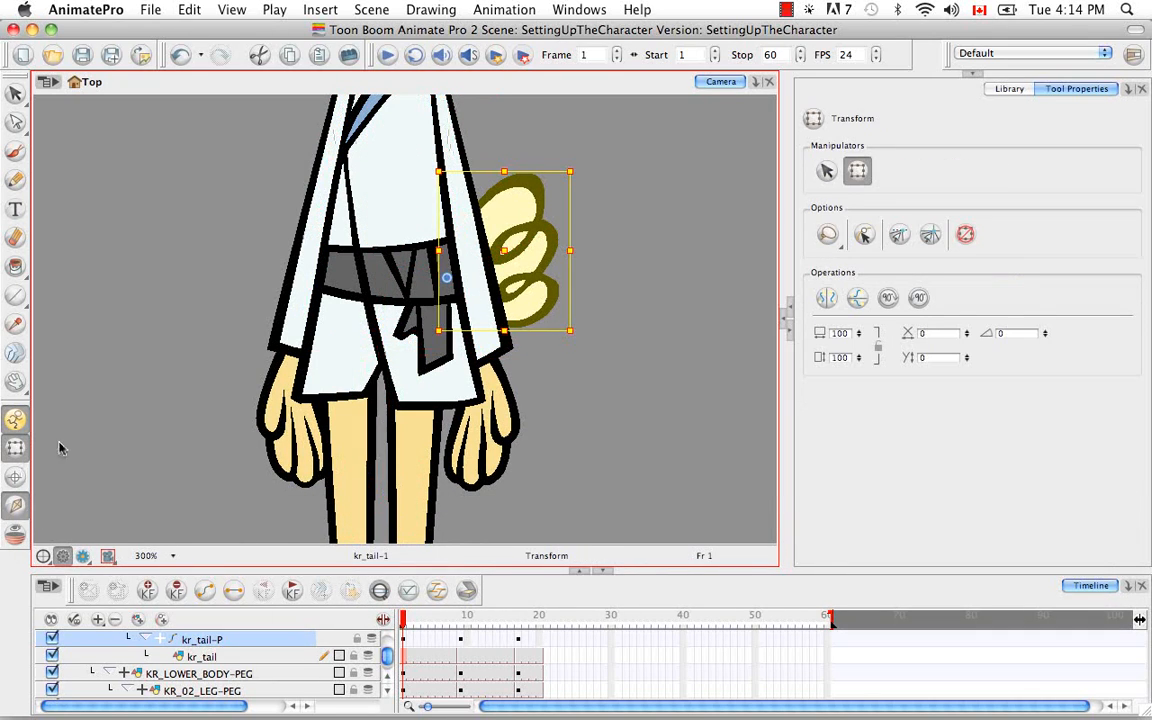
{"action": "left_click", "coordinate": [287, 408]}
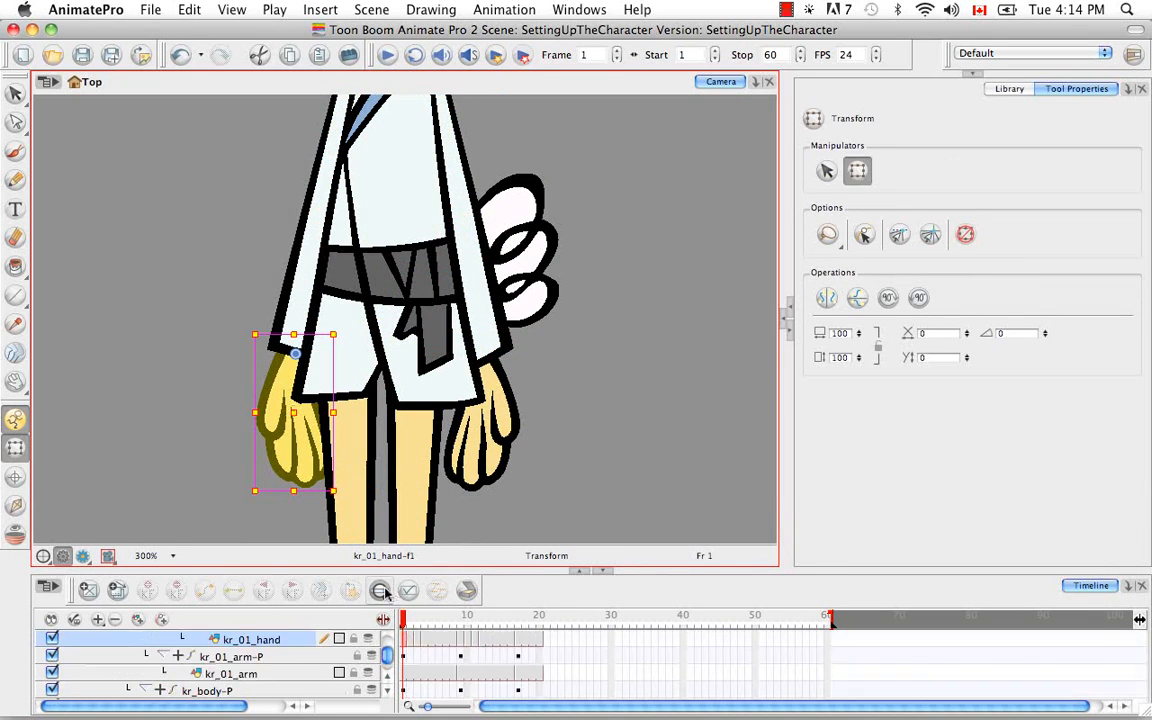
{"action": "scroll", "coordinate": [352, 616], "scroll_direction": "up", "scroll_amount": 2}
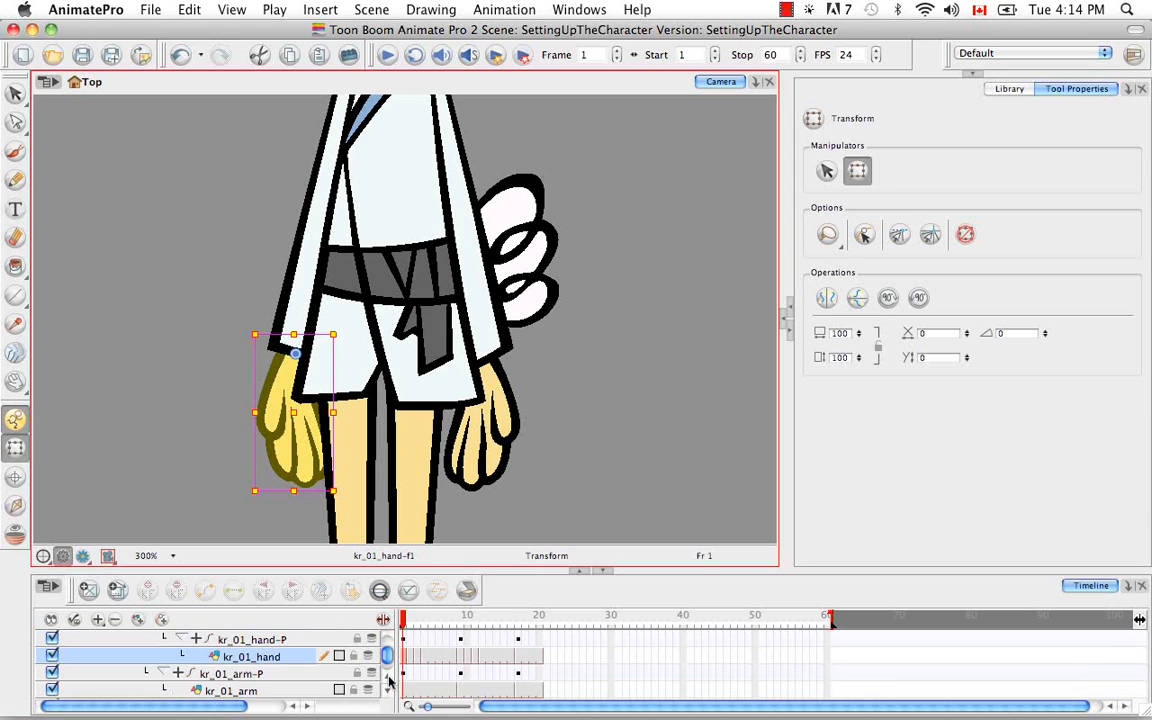
{"action": "left_click", "coordinate": [310, 656]}
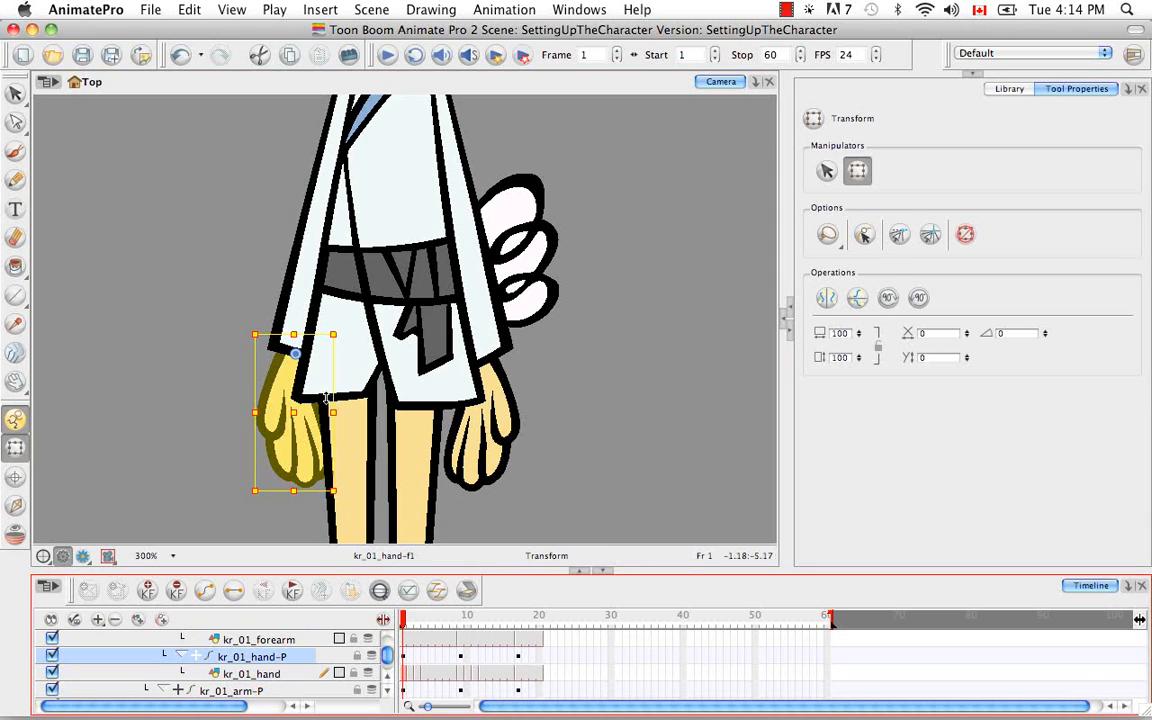
{"action": "left_click", "coordinate": [15, 505]}
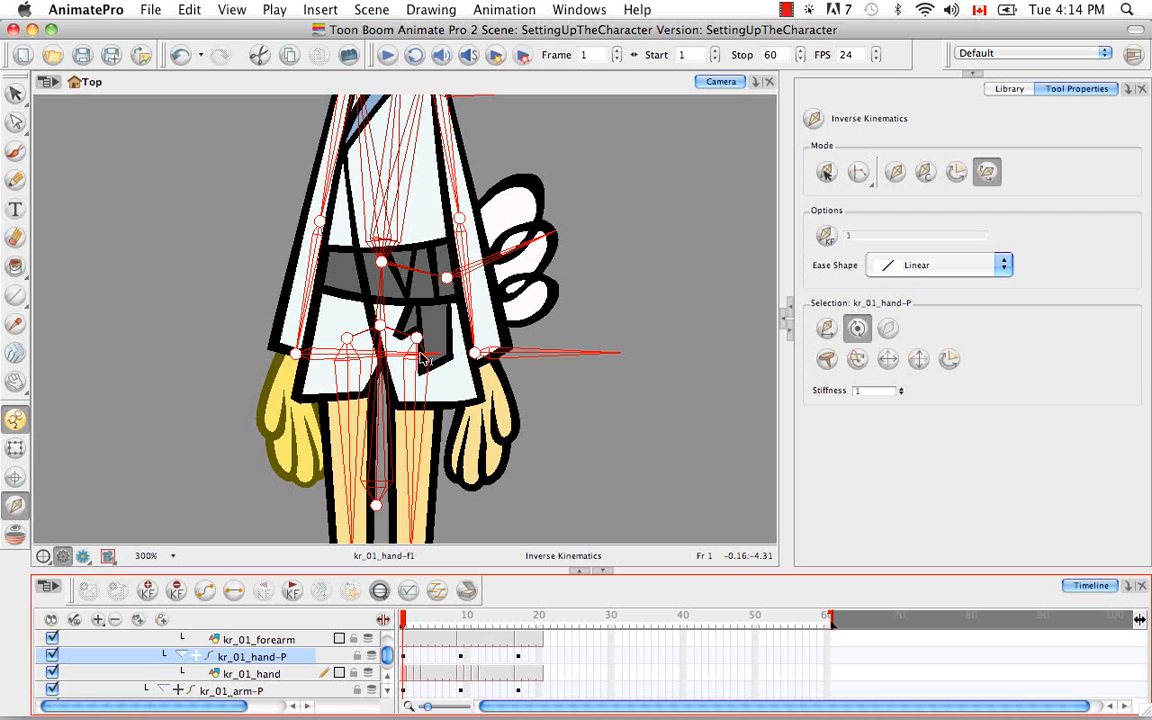
{"action": "left_click_drag", "start_coordinate": [390, 328], "coordinate": [310, 494]}
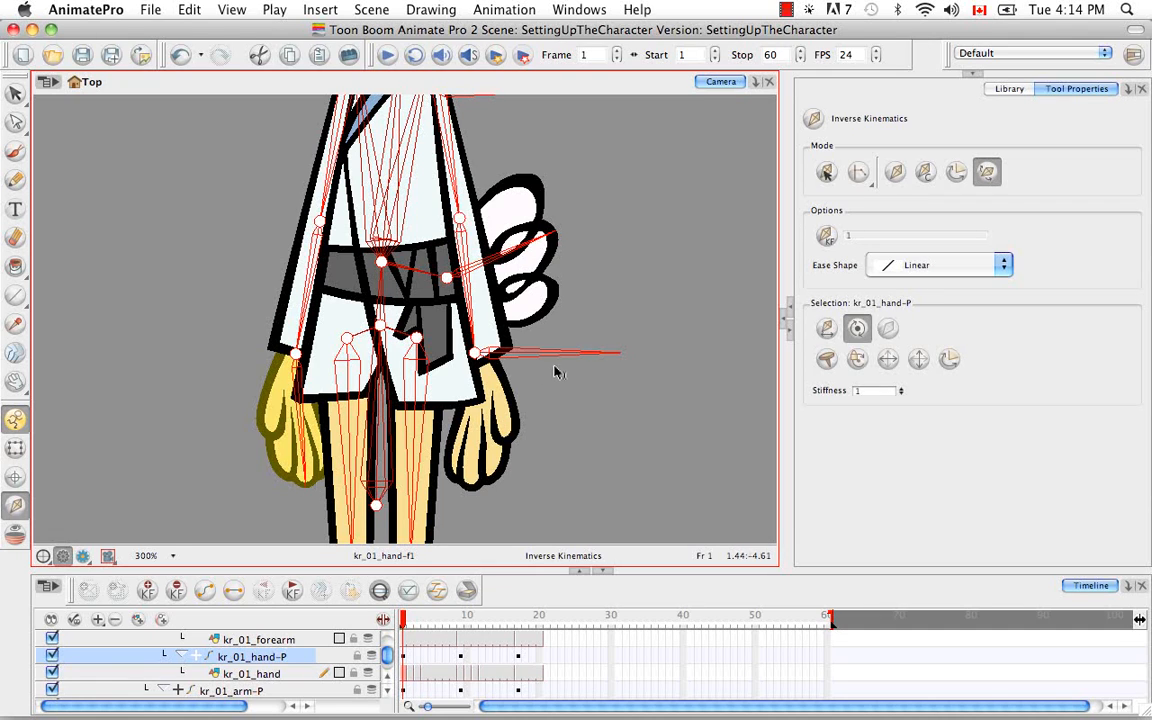
{"action": "left_click_drag", "start_coordinate": [568, 355], "coordinate": [568, 368]}
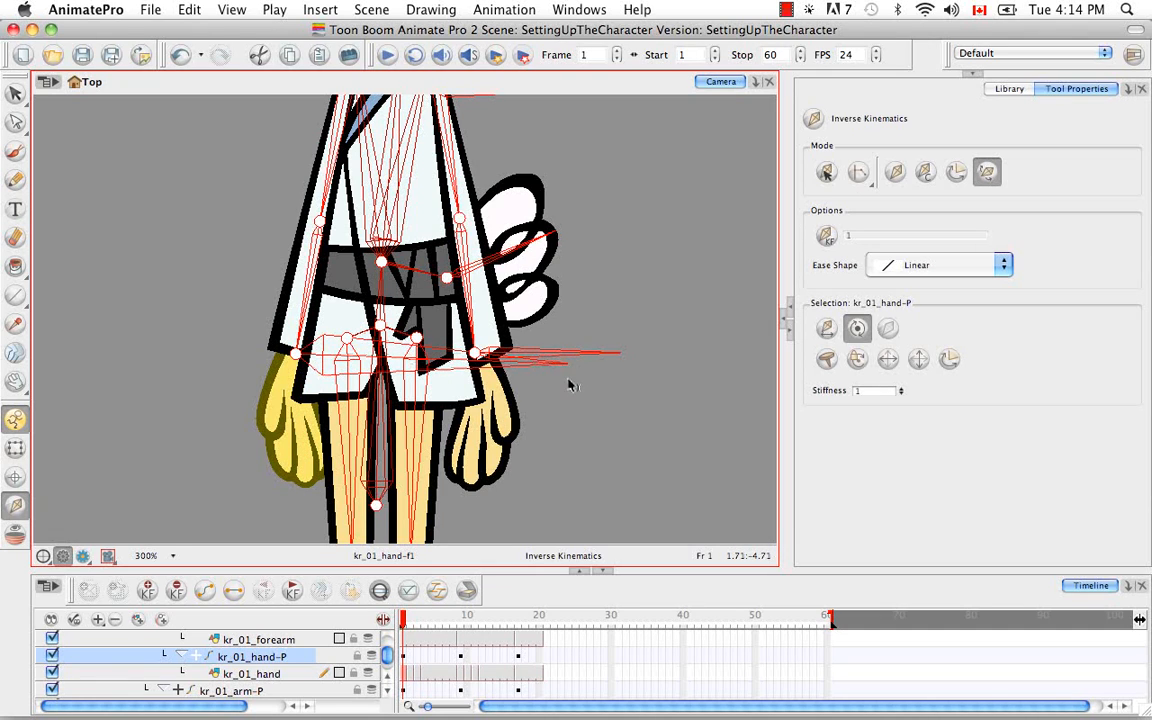
{"action": "key", "text": "super"}
{"action": "key", "text": "super+z"}
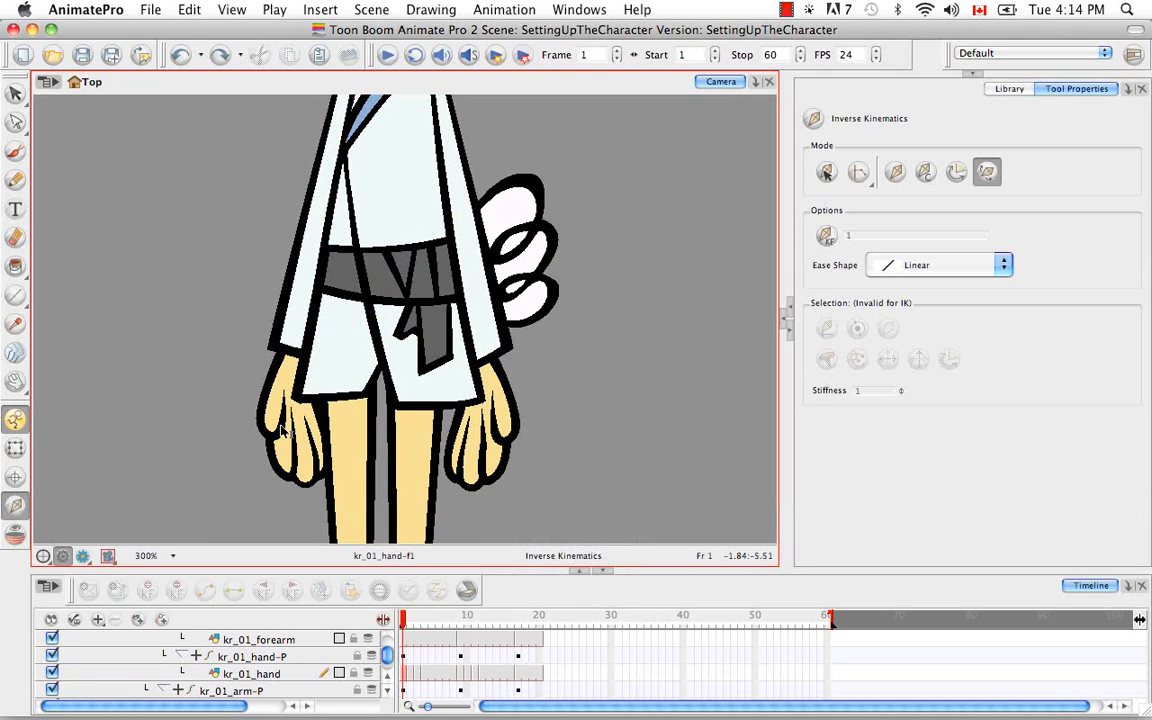
{"action": "left_click", "coordinate": [289, 660]}
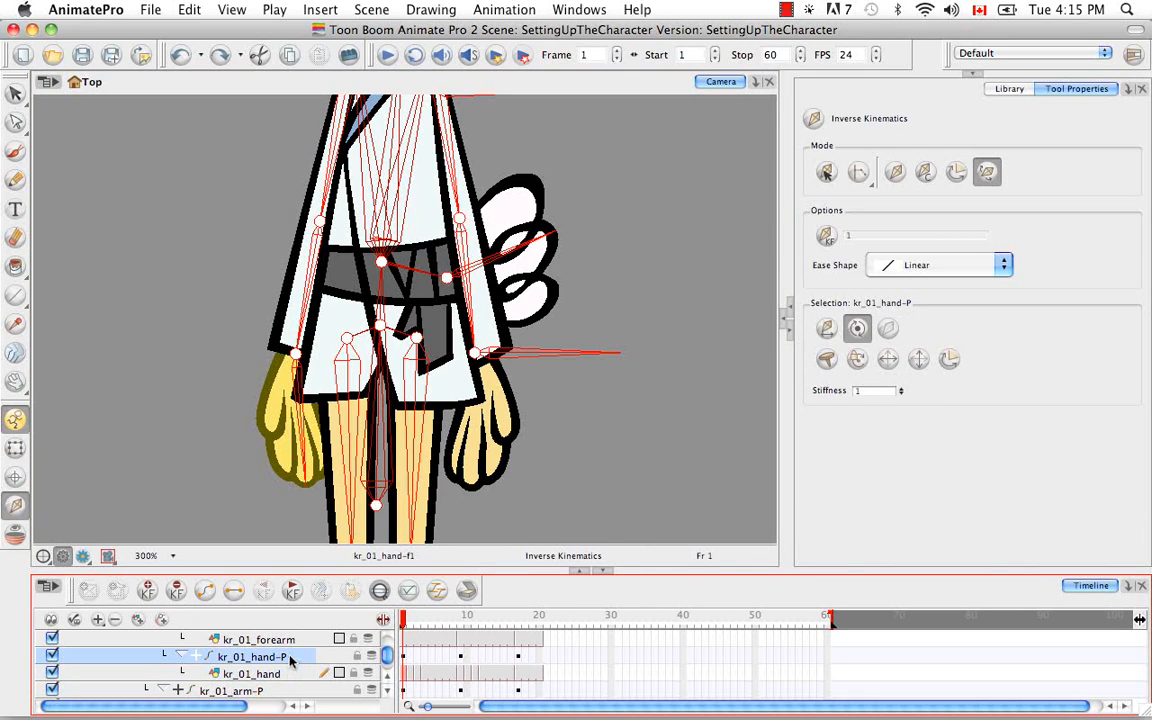
Select the kr_02_hand drawing's parent peg kr_02_hand-P and reorient its bone to extend from the wrist down to the fingertips
{"action": "left_click", "coordinate": [15, 447]}
{"action": "left_click", "coordinate": [509, 425]}
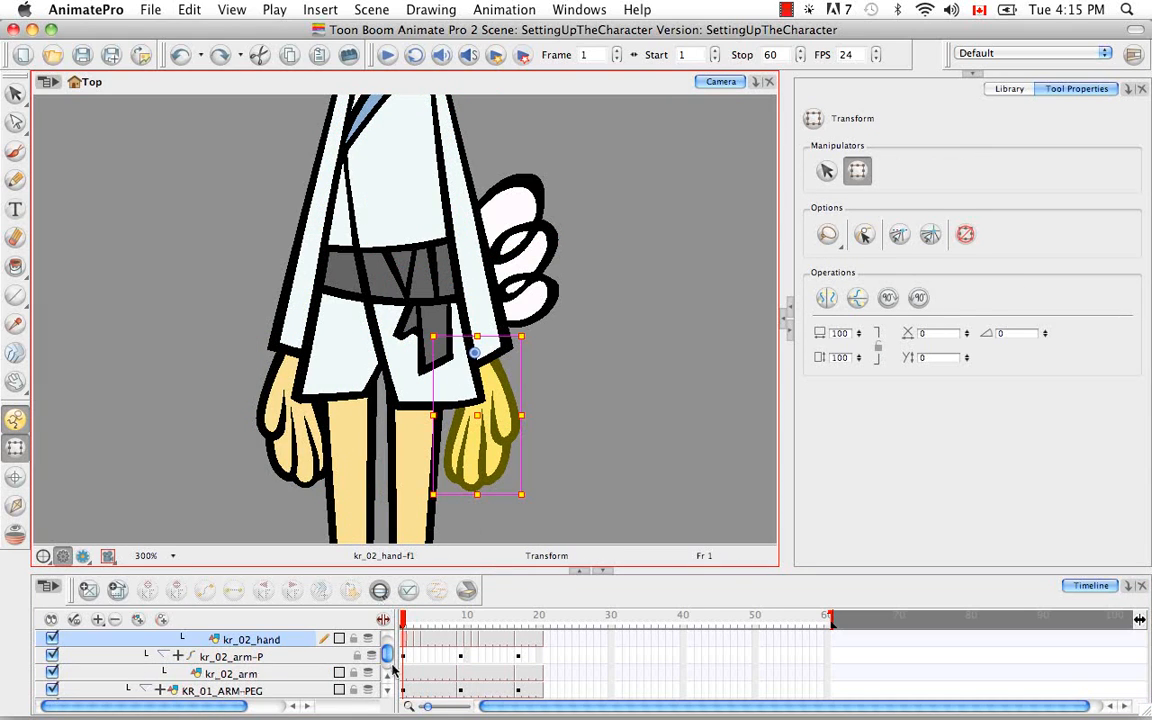
{"action": "left_click", "coordinate": [389, 680]}
{"action": "left_click", "coordinate": [389, 680]}
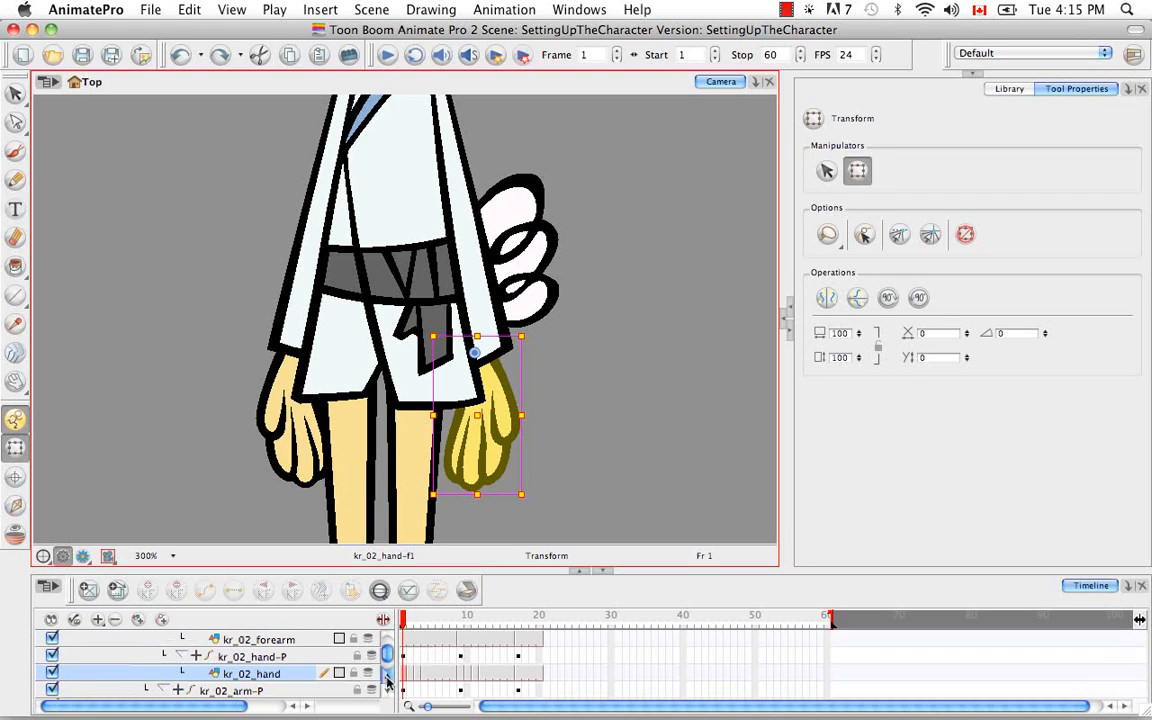
{"action": "left_click", "coordinate": [309, 657]}
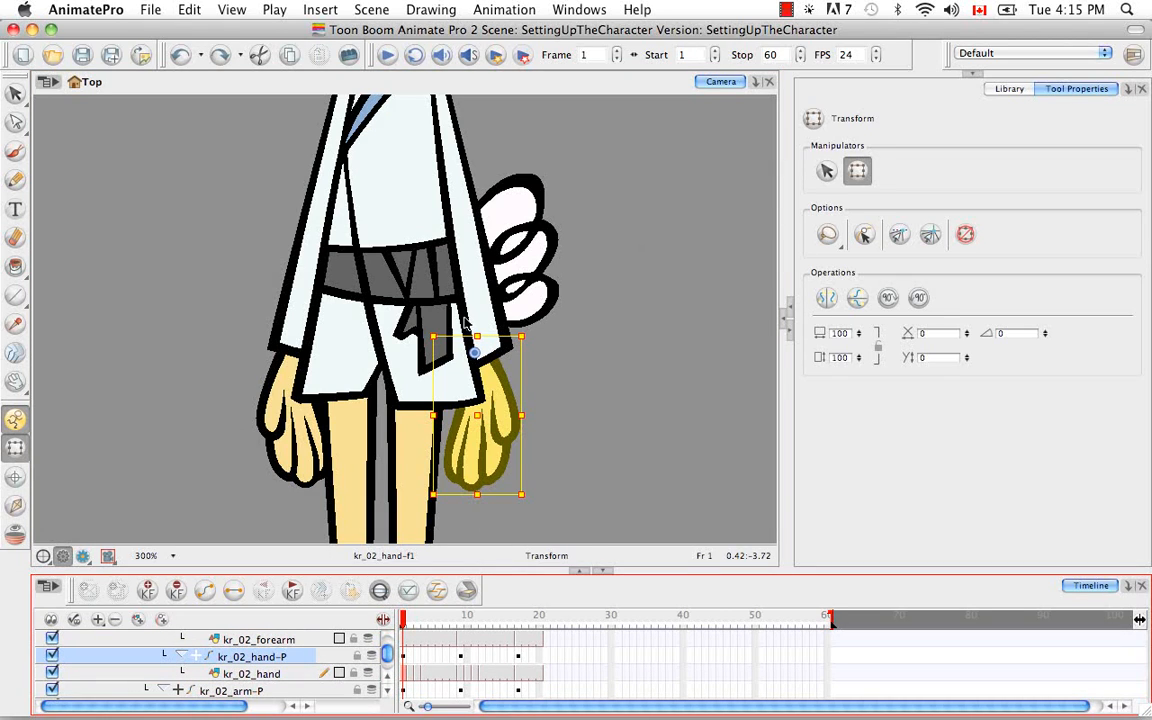
{"action": "left_click", "coordinate": [15, 505]}
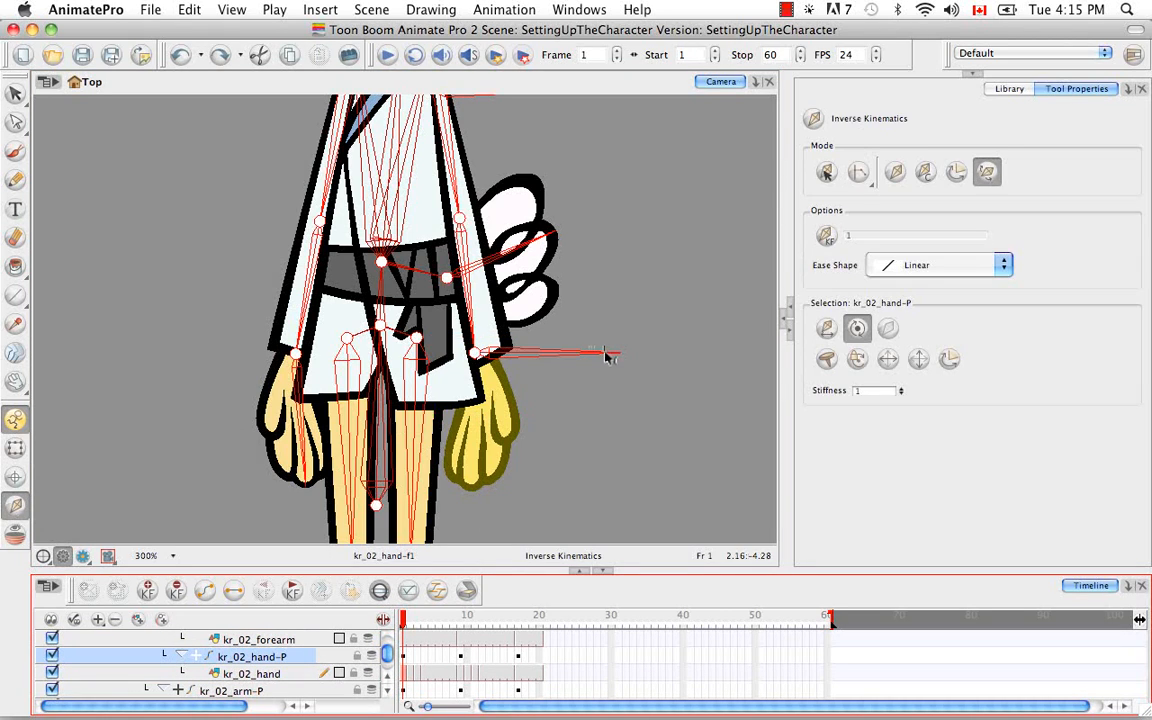
{"action": "left_click_drag", "start_coordinate": [607, 355], "coordinate": [469, 489]}
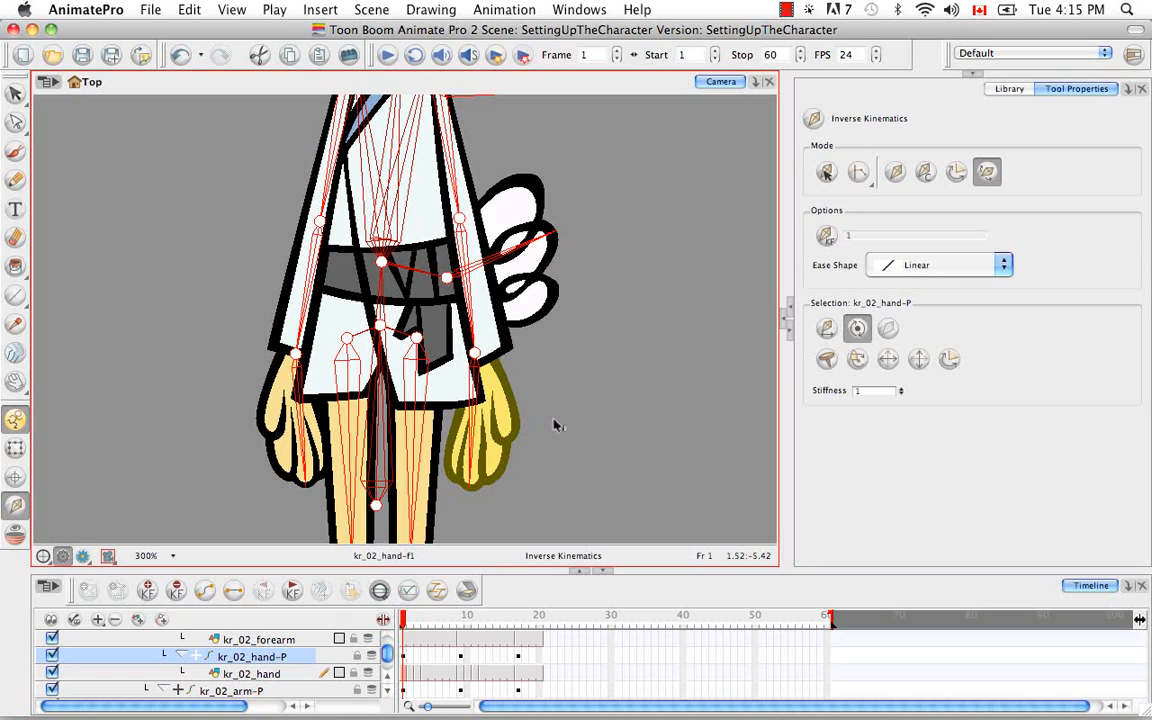
Select the kr_02_foot drawing's parent peg kr_02_foot-P and reorient its bone to extend from the ankle to the tip of the toes
{"action": "key", "text": "space"}
{"action": "left_click_drag", "start_coordinate": [562, 391], "coordinate": [539, 233]}
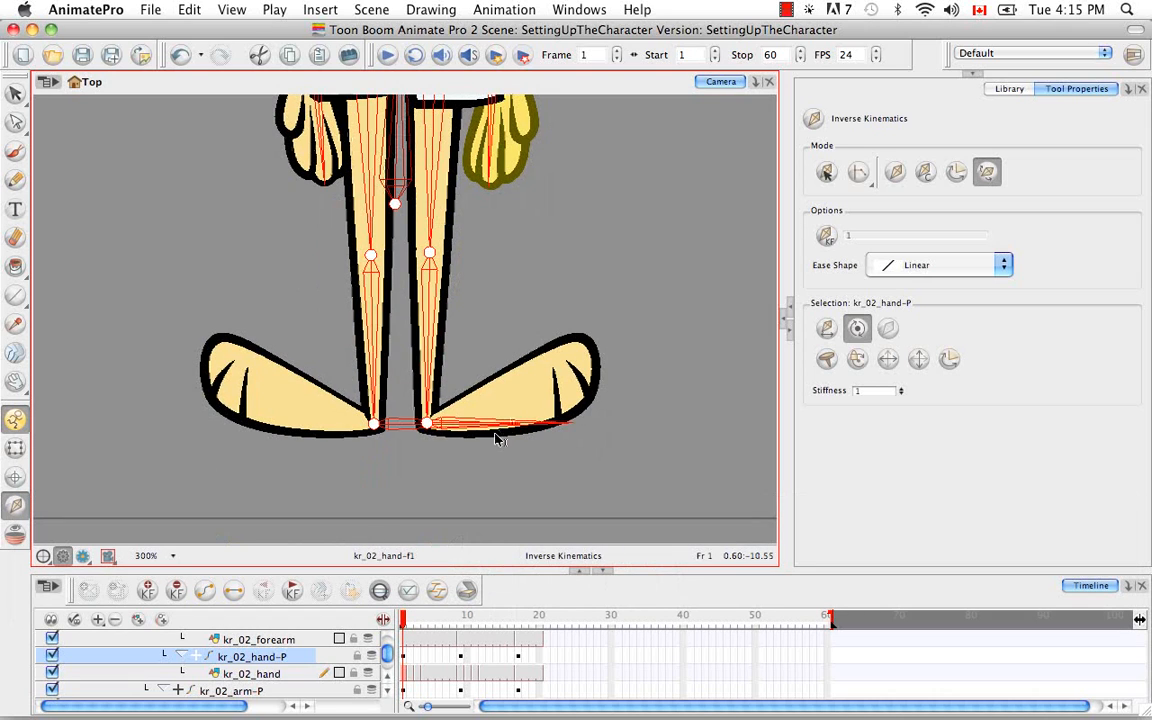
{"action": "left_click", "coordinate": [15, 447]}
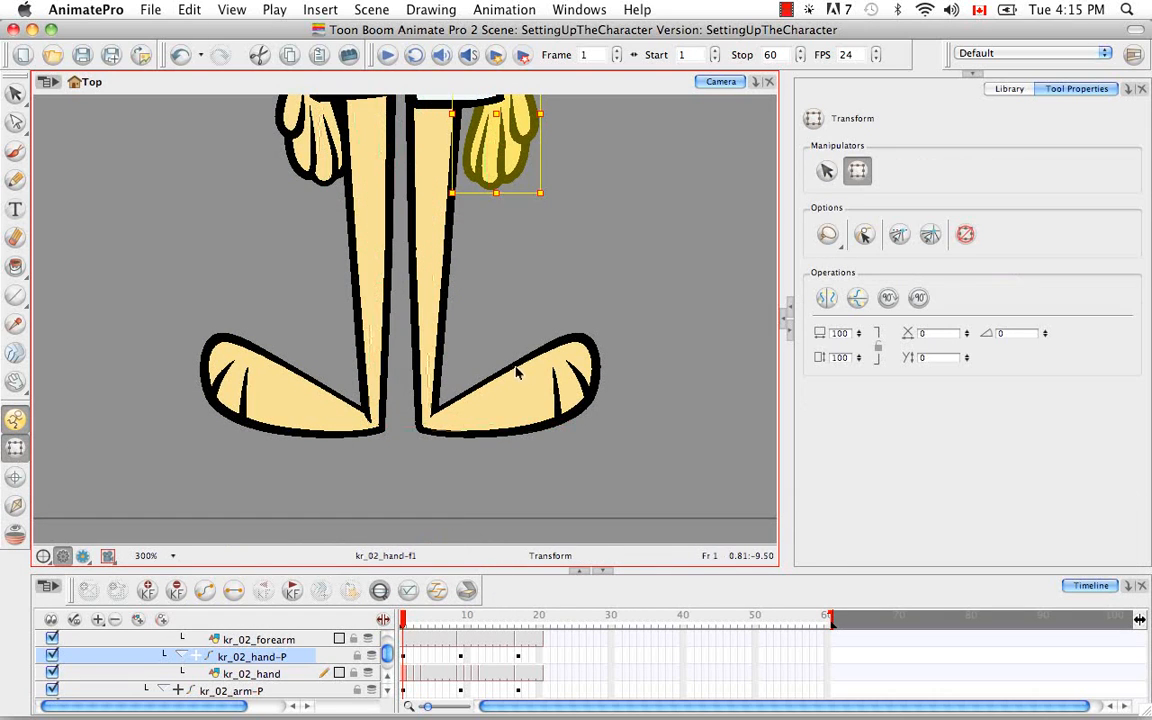
{"action": "left_click", "coordinate": [536, 393]}
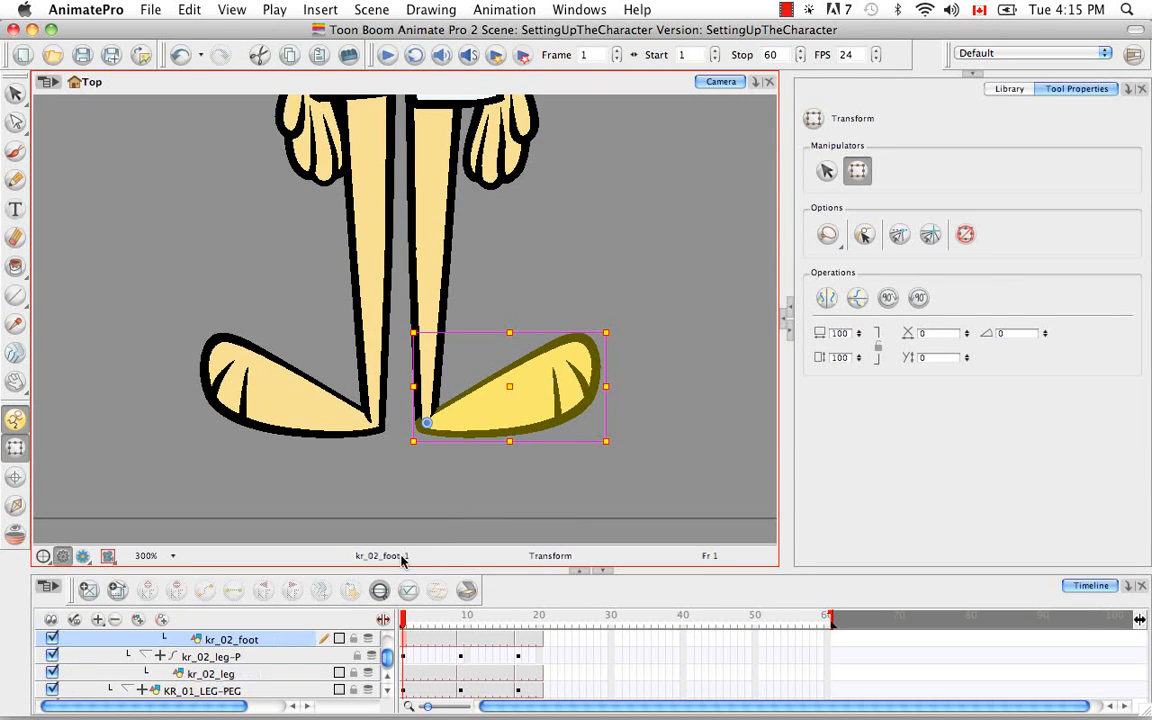
{"action": "scroll", "coordinate": [388, 682], "scroll_direction": "up", "scroll_amount": 1}
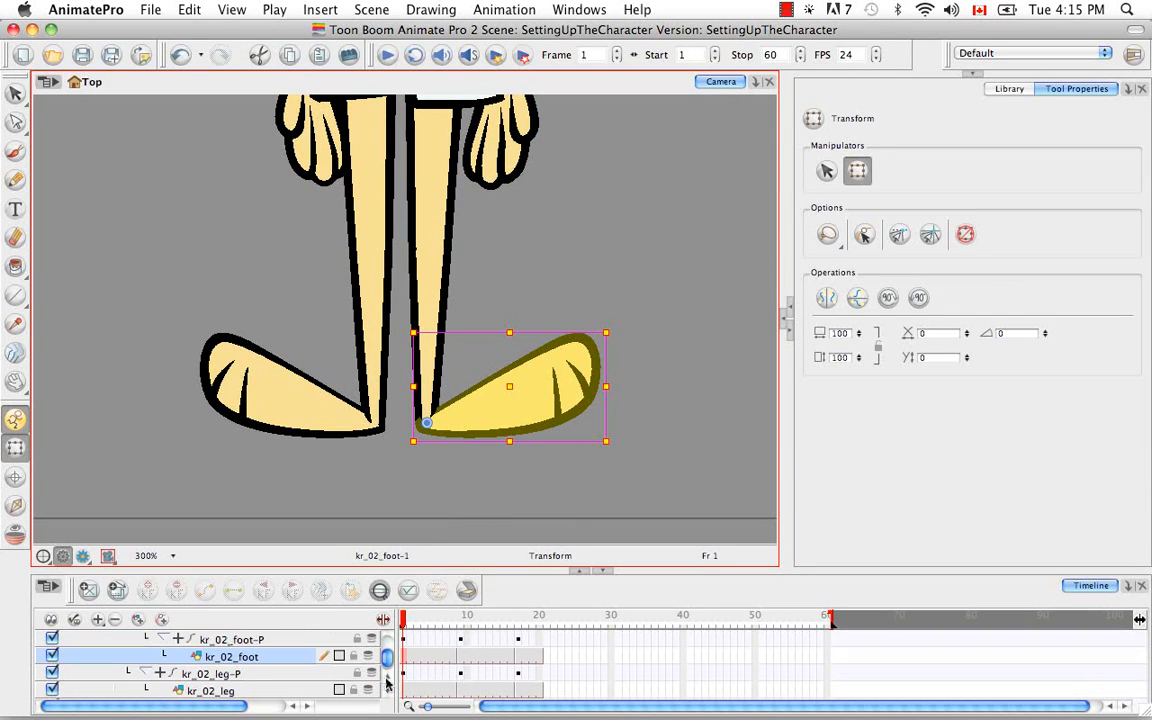
{"action": "key", "text": "b"}
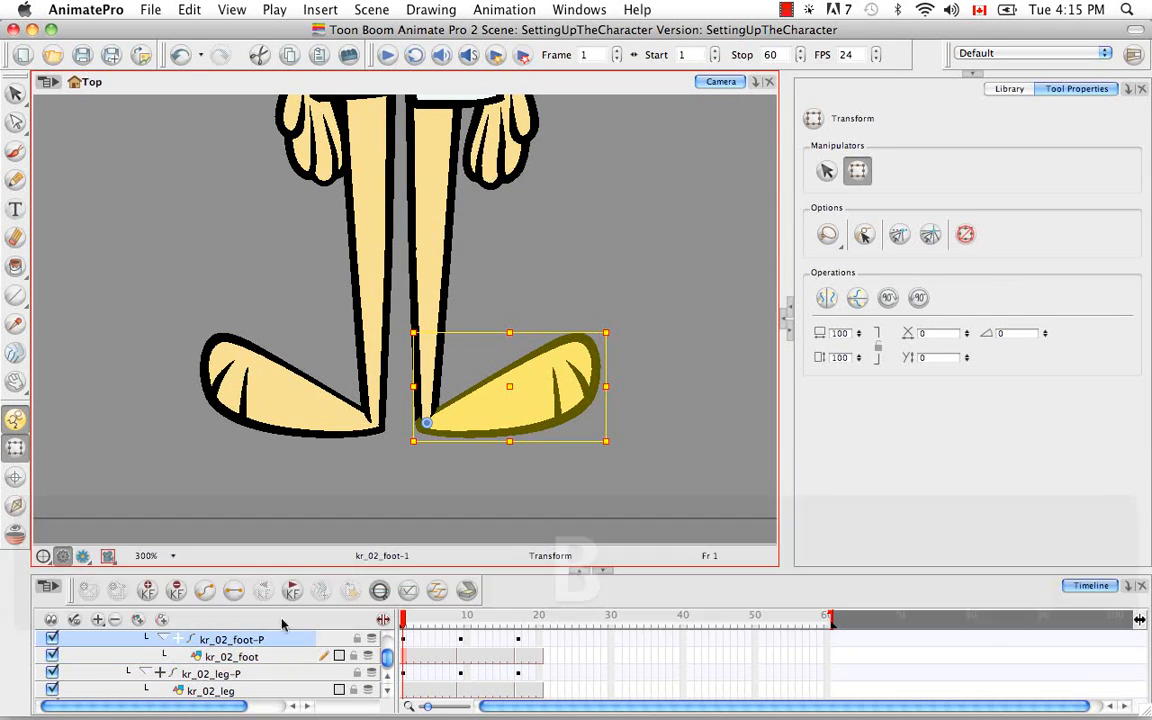
{"action": "left_click", "coordinate": [15, 505]}
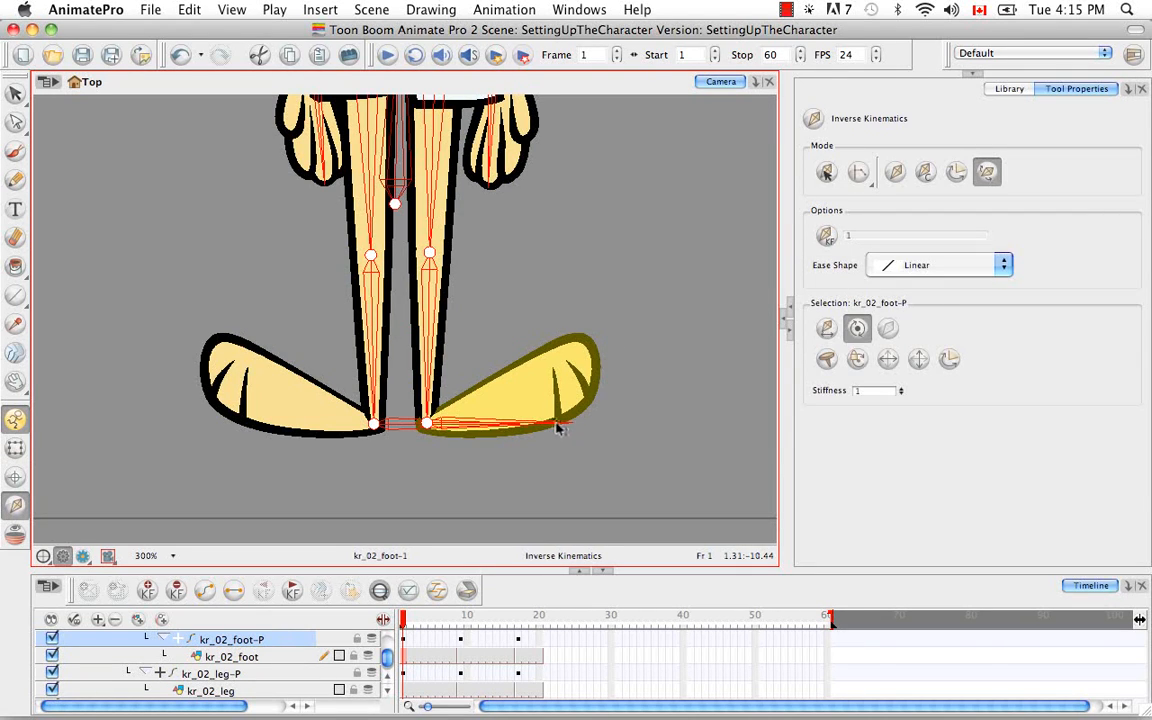
{"action": "left_click_drag", "start_coordinate": [558, 427], "coordinate": [601, 367]}
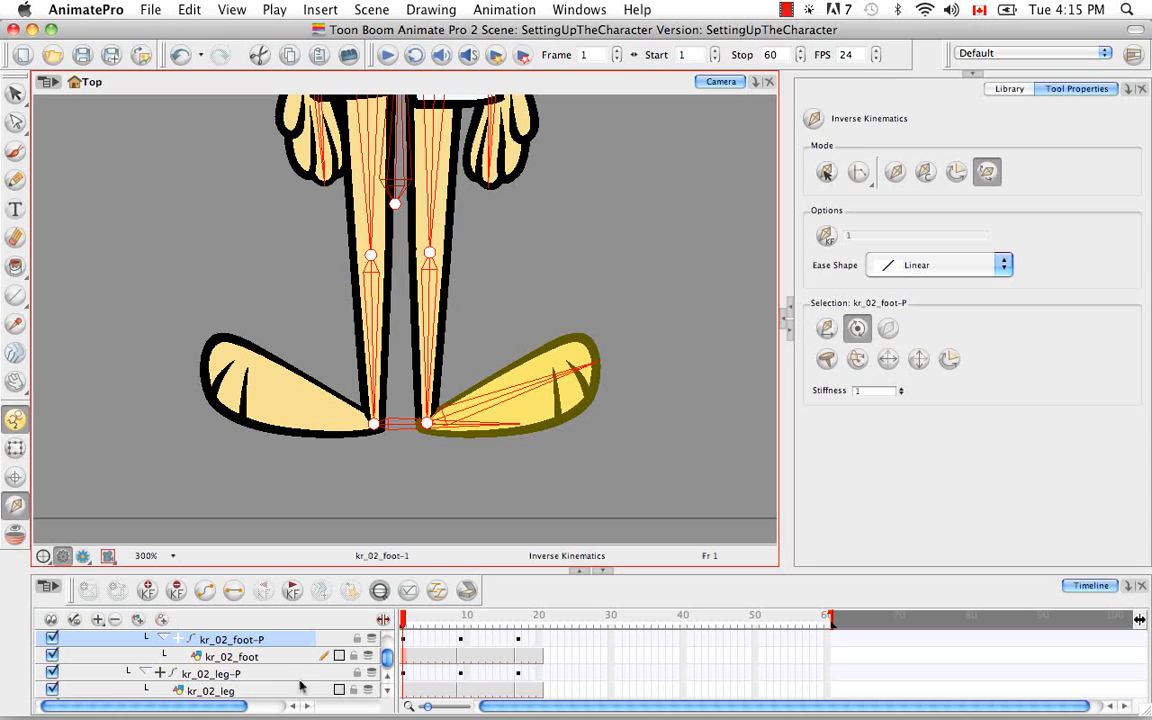
Select the kr_01_foot drawing's parent peg kr_01_foot-P and reorient its bone to extend from the ankle to the tip of the toes
{"action": "left_click", "coordinate": [15, 447]}
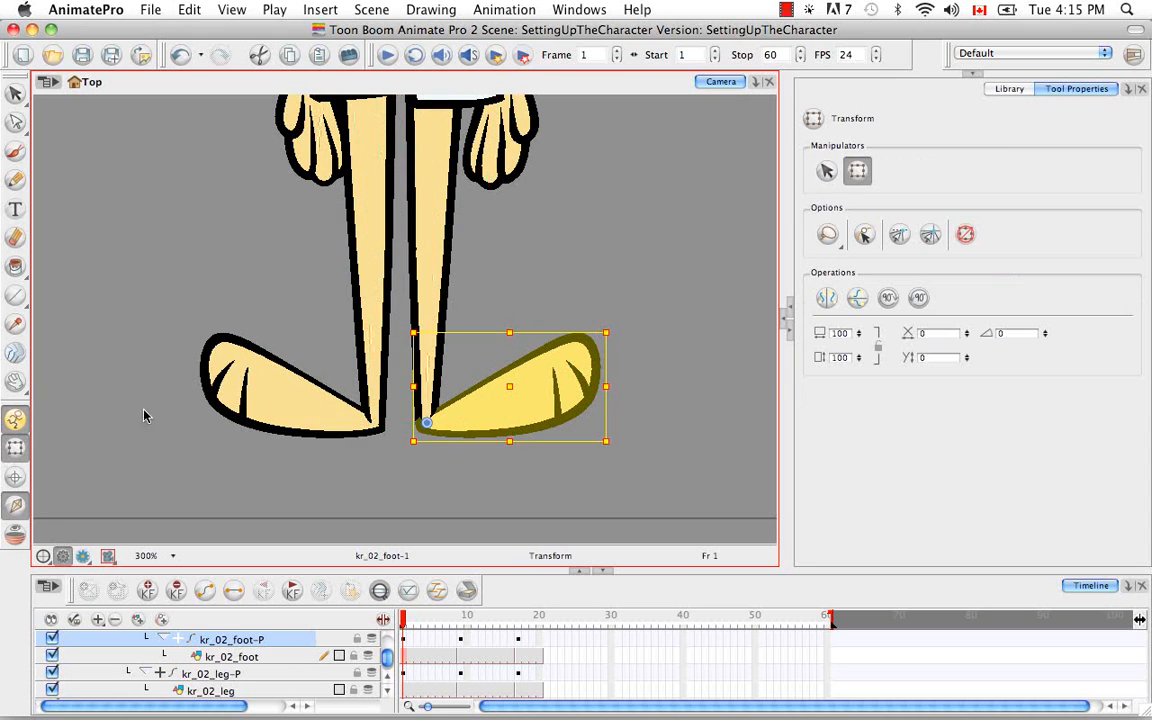
{"action": "left_click", "coordinate": [298, 397]}
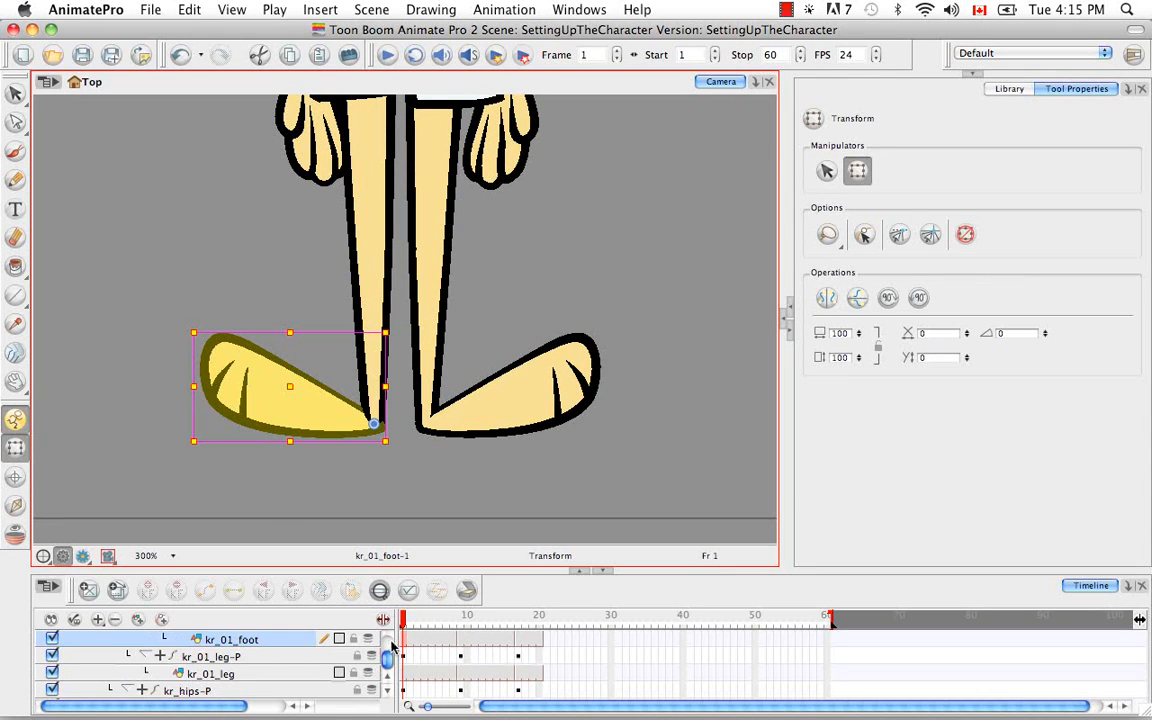
{"action": "scroll", "coordinate": [388, 683], "scroll_direction": "up", "scroll_amount": 2}
{"action": "key", "text": "b"}
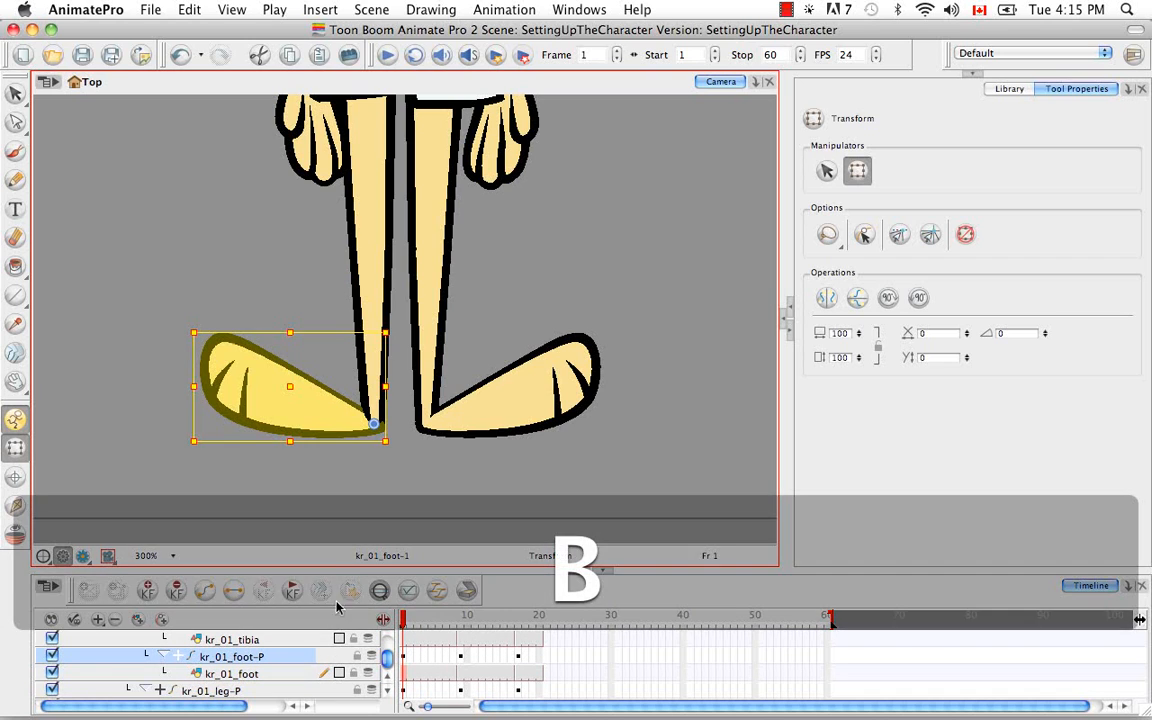
{"action": "left_click", "coordinate": [18, 506]}
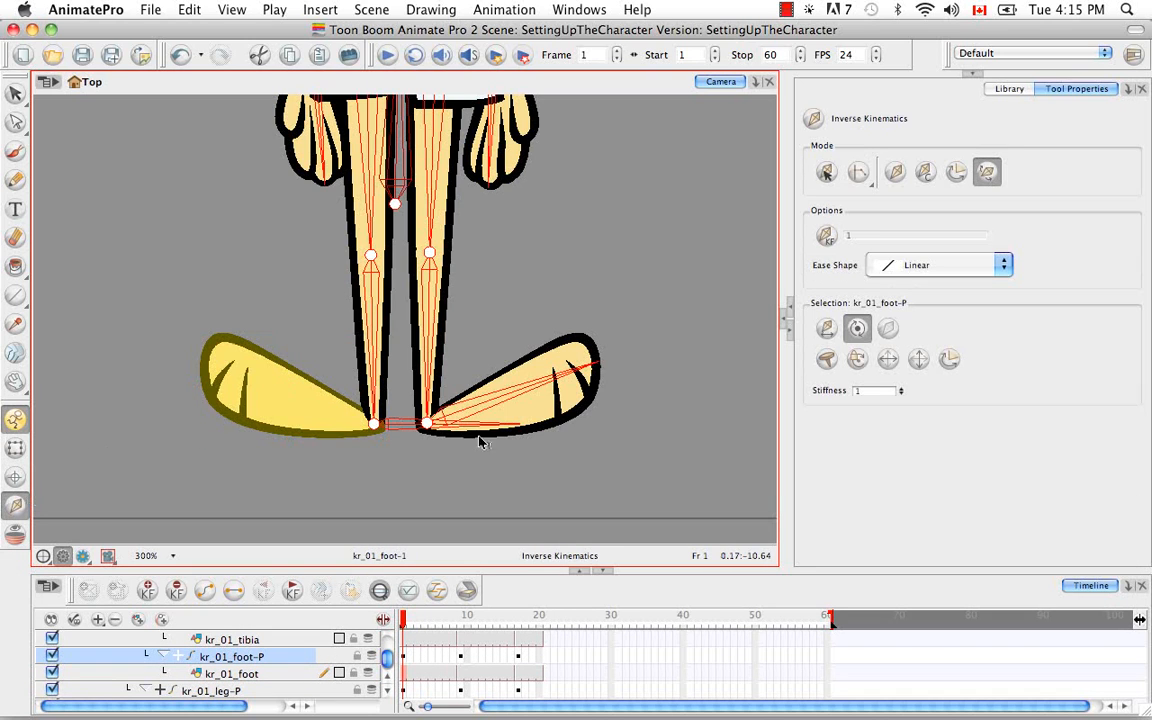
{"action": "left_click_drag", "start_coordinate": [495, 426], "coordinate": [206, 358]}
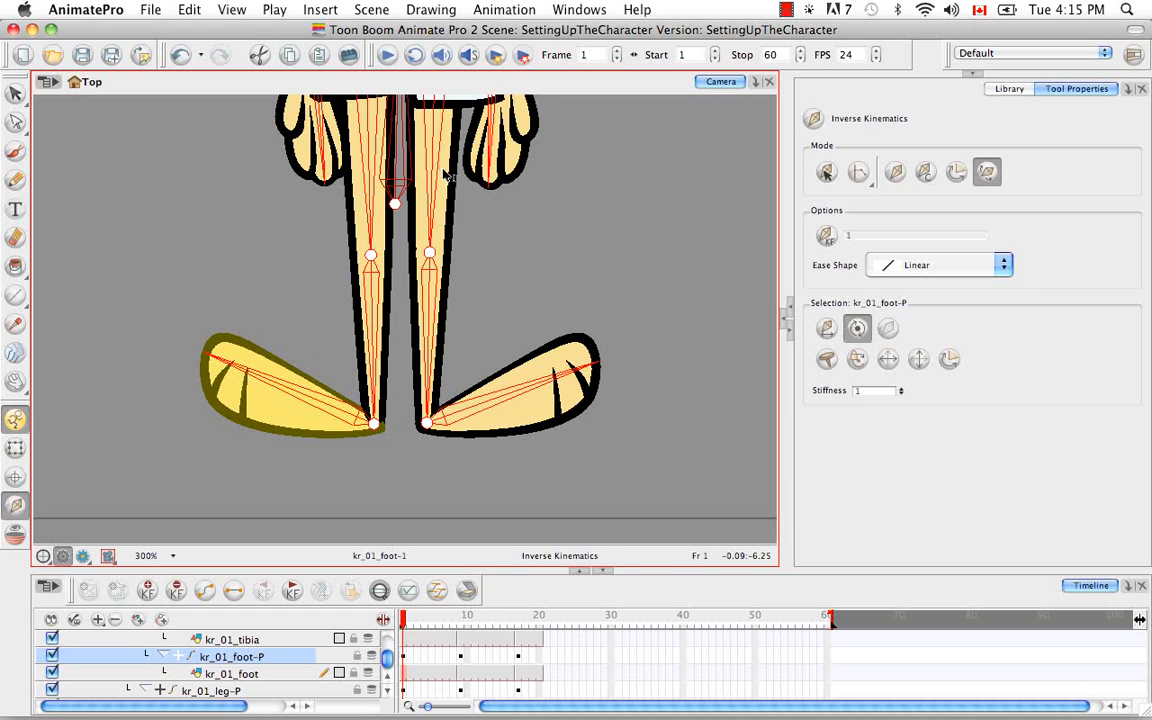
Select the rabbit's mouth drawing with the Transform tool and locate its kr_mouth layer in the timeline
{"action": "key", "text": "space"}
{"action": "left_click_drag", "start_coordinate": [443, 190], "coordinate": [418, 475]}
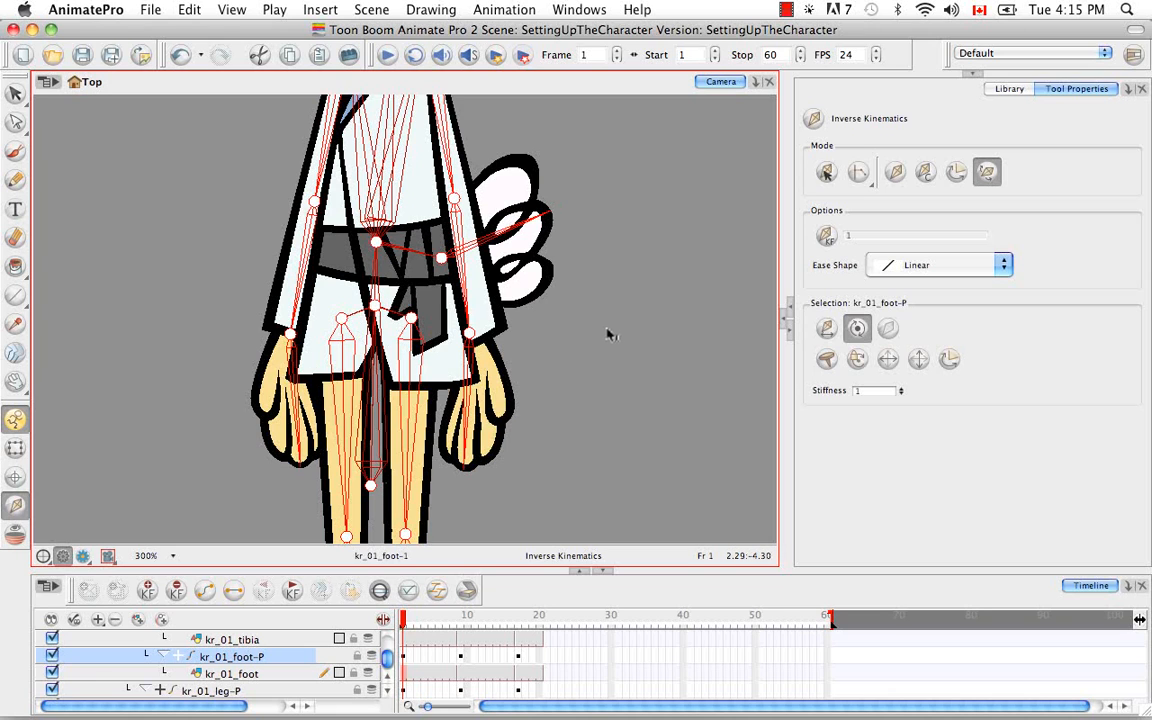
{"action": "key", "text": "space"}
{"action": "left_click_drag", "start_coordinate": [593, 282], "coordinate": [586, 345]}
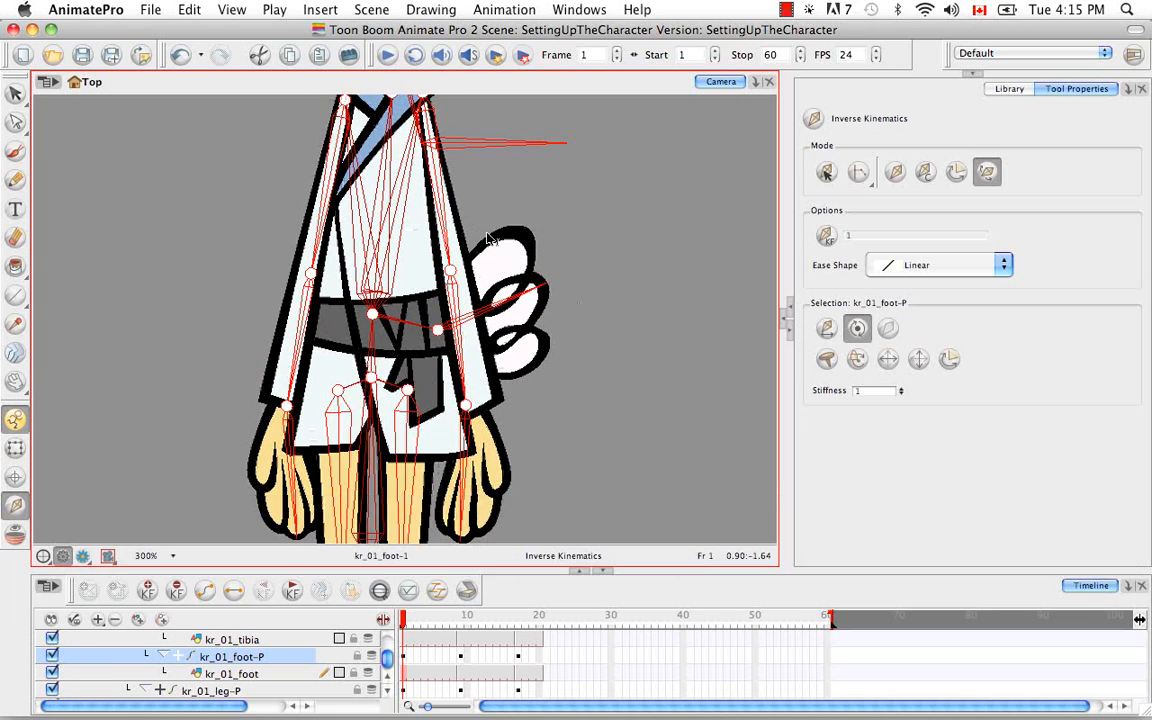
{"action": "key", "text": "space"}
{"action": "left_click_drag", "start_coordinate": [476, 216], "coordinate": [470, 411]}
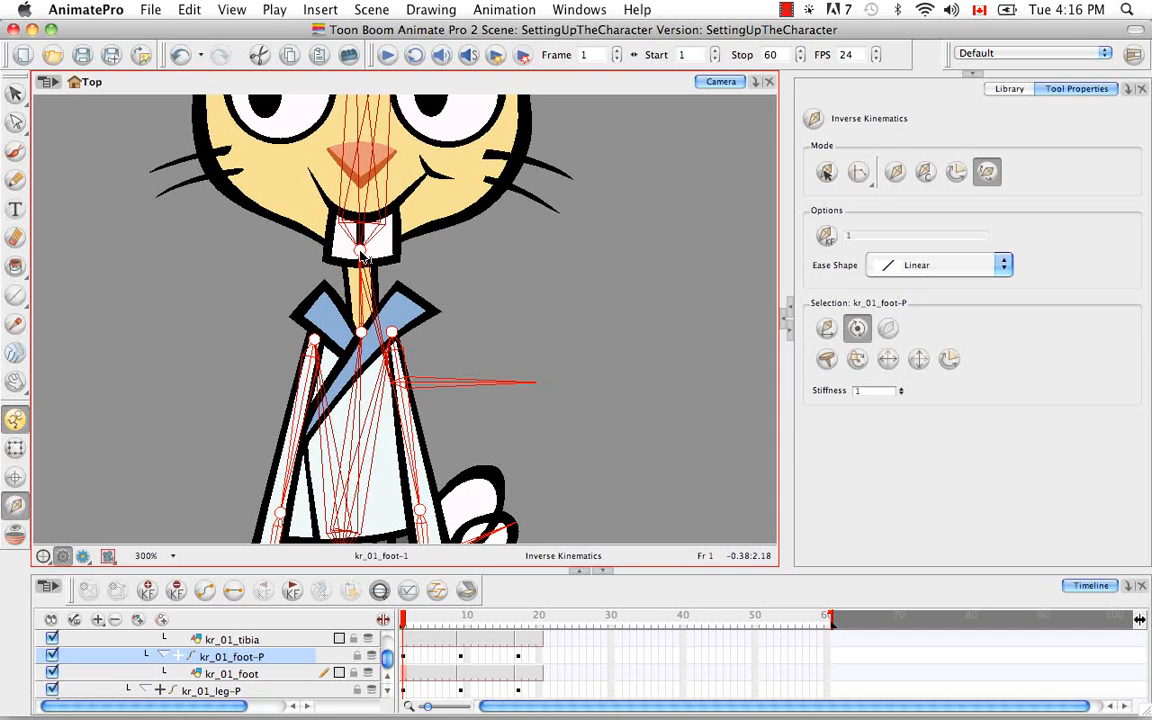
{"action": "left_click", "coordinate": [15, 447]}
{"action": "left_click", "coordinate": [390, 253]}
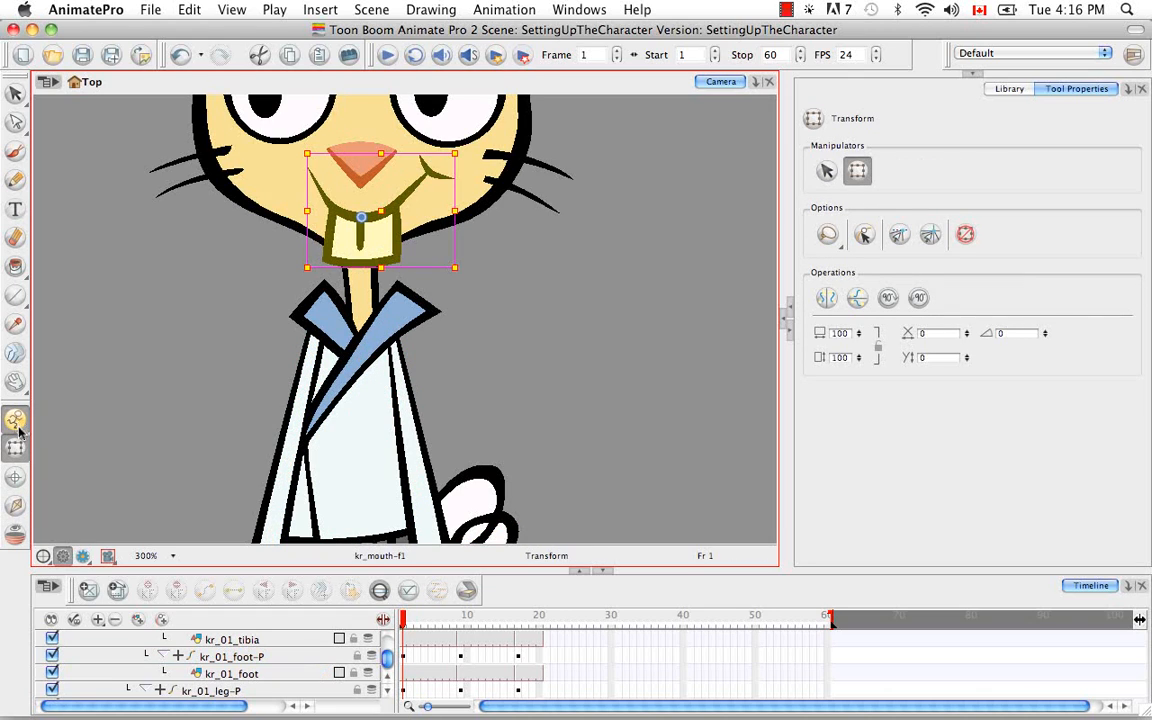
{"action": "left_click", "coordinate": [379, 590]}
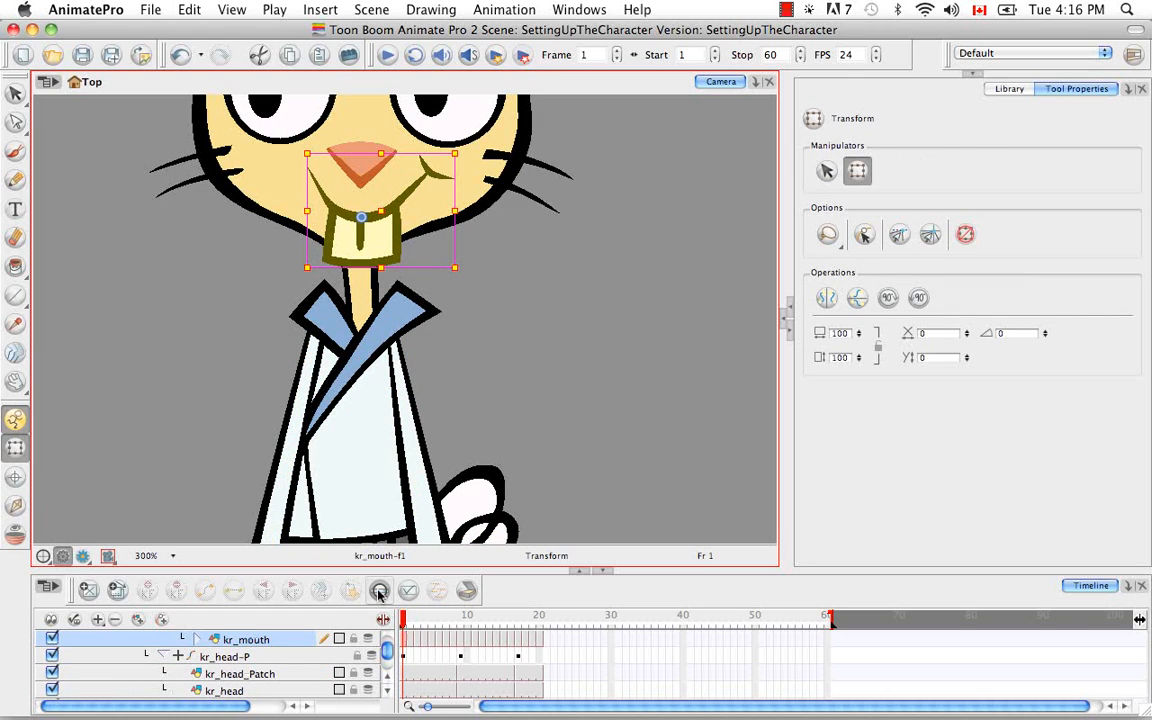
Expand the kr_mouth layer and check its Colour-Override and Cutter effects with the Inverse Kinematics tool for the stray bone
{"action": "left_click", "coordinate": [197, 641]}
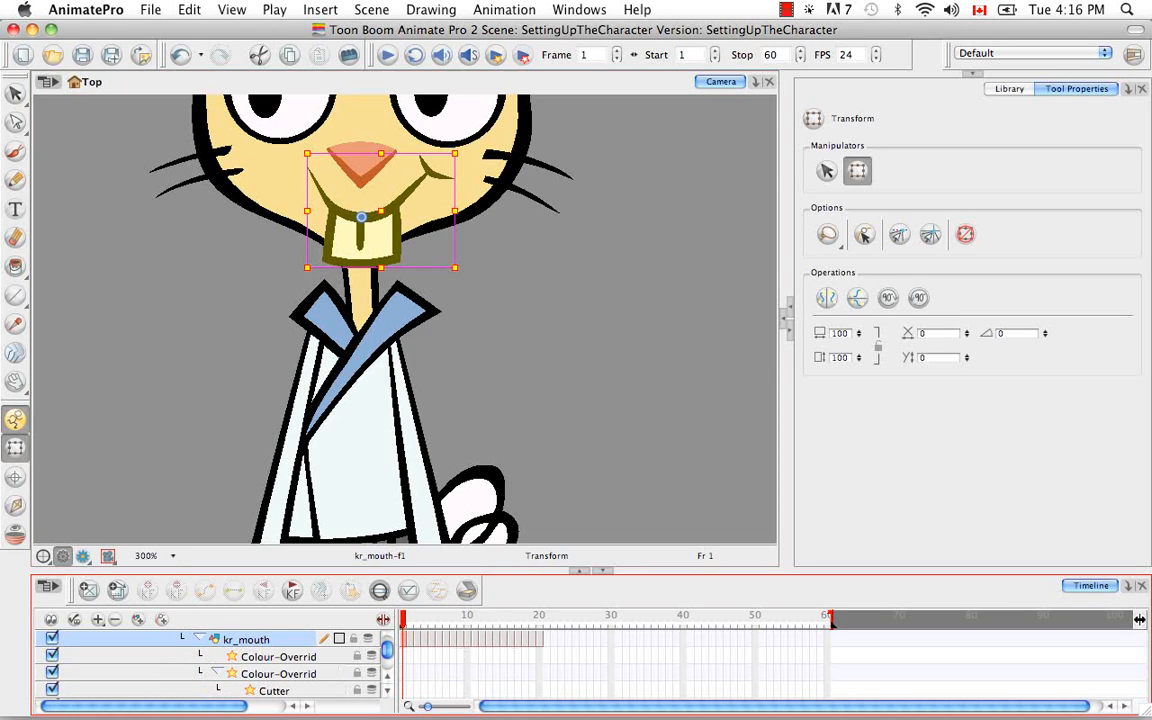
{"action": "left_click", "coordinate": [330, 657]}
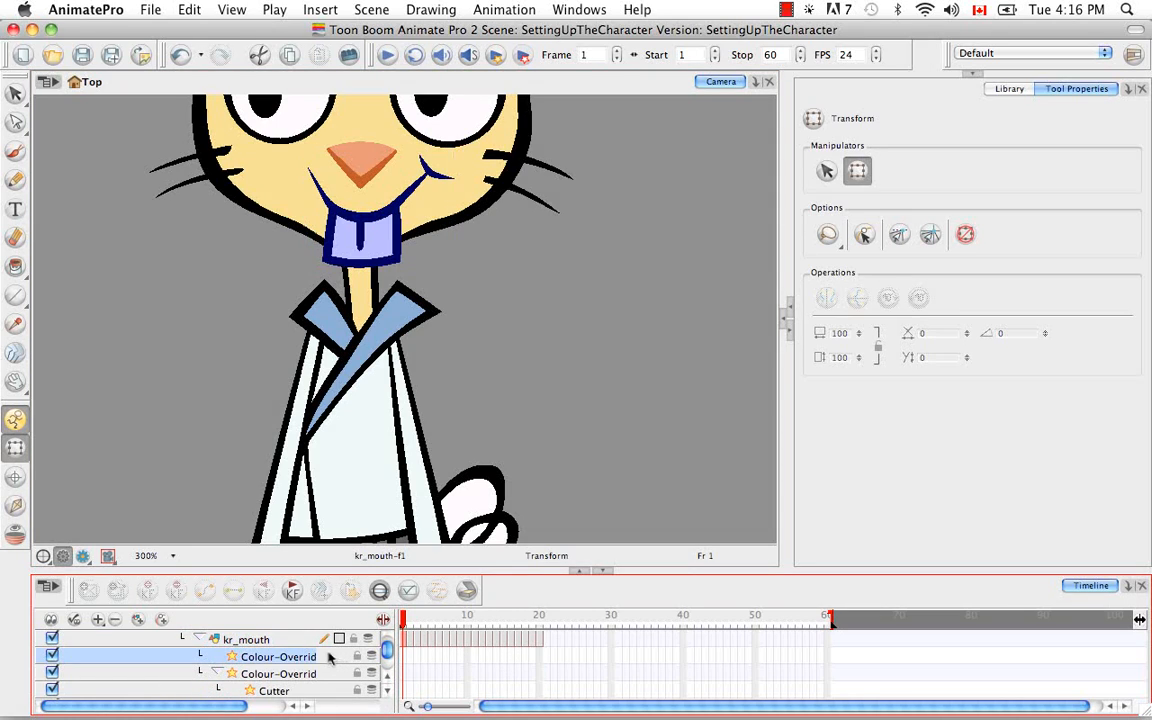
{"action": "left_click", "coordinate": [15, 505]}
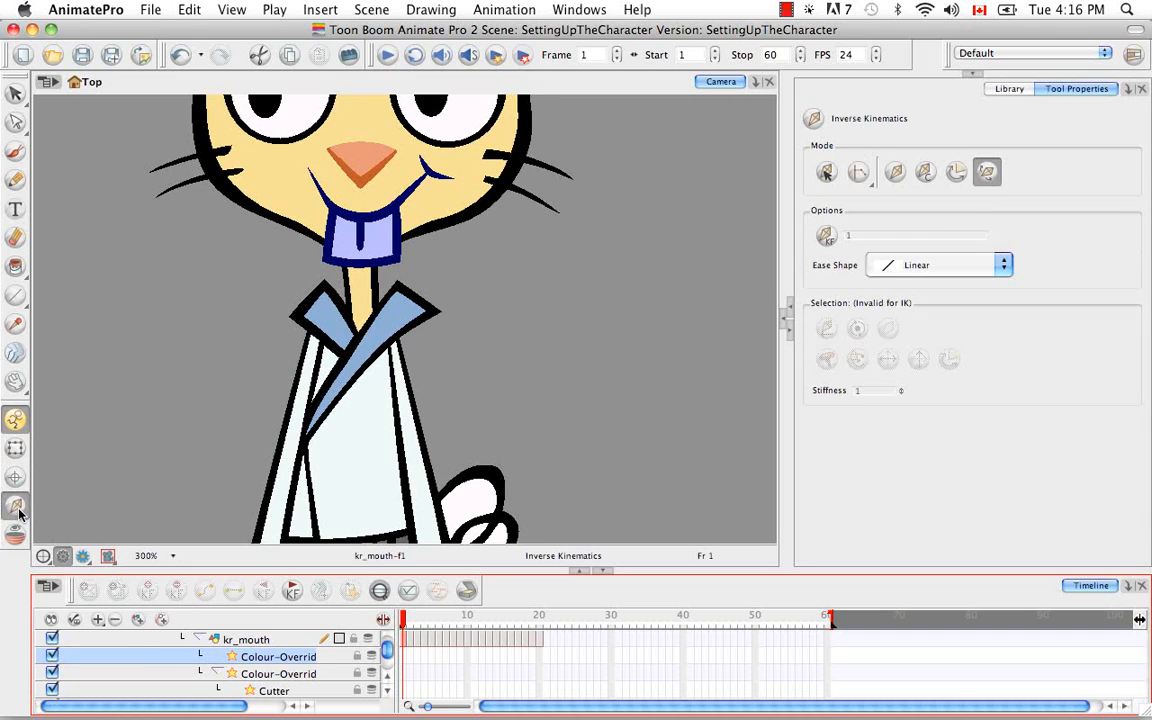
{"action": "left_click", "coordinate": [280, 675]}
{"action": "left_click", "coordinate": [274, 691]}
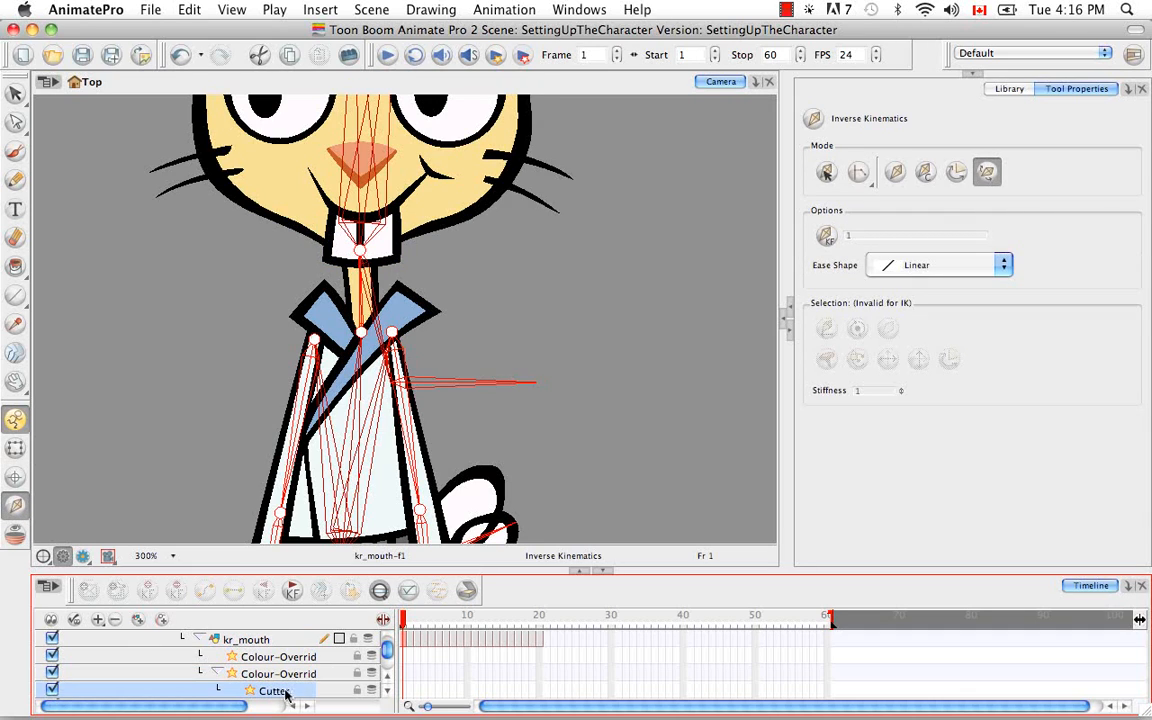
Check the kr_mouth, kr_mouth-P, kr_nose, kr_nose-P and kr_02_eyeball layers for the source of the stray bone
{"action": "left_click", "coordinate": [388, 693]}
{"action": "left_click", "coordinate": [388, 693]}
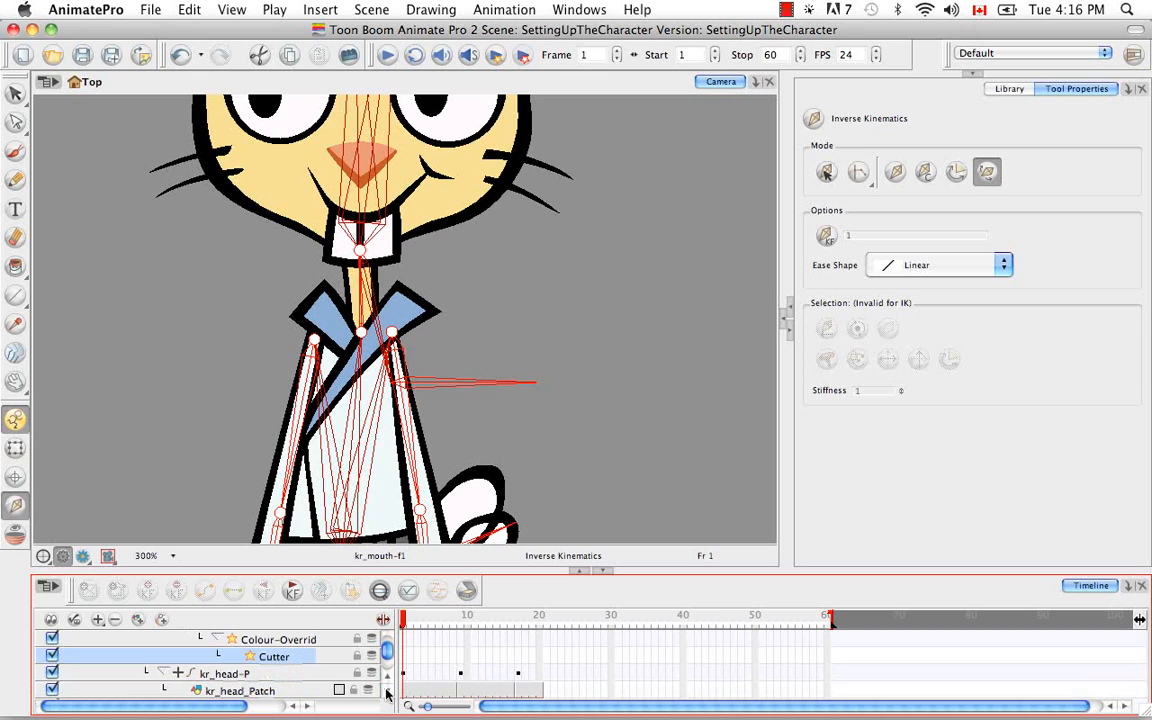
{"action": "left_click", "coordinate": [388, 680]}
{"action": "left_click", "coordinate": [388, 680]}
{"action": "left_click", "coordinate": [388, 680]}
{"action": "left_click", "coordinate": [388, 680]}
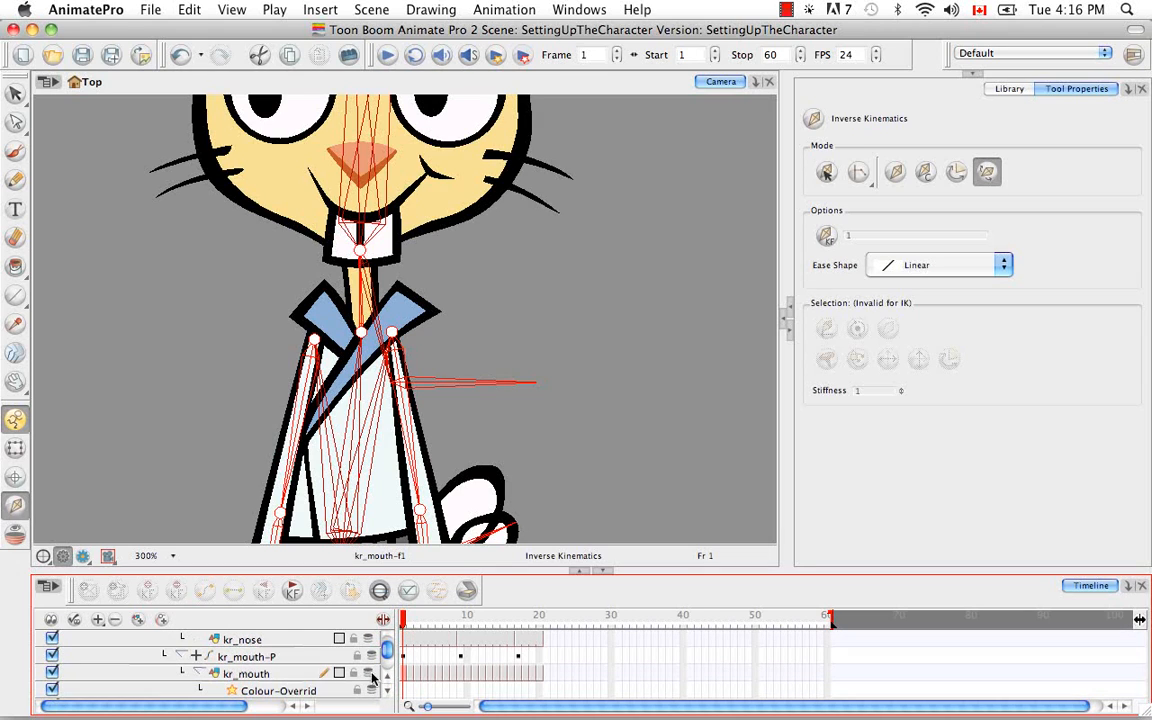
{"action": "left_click", "coordinate": [266, 675]}
{"action": "left_click", "coordinate": [268, 657]}
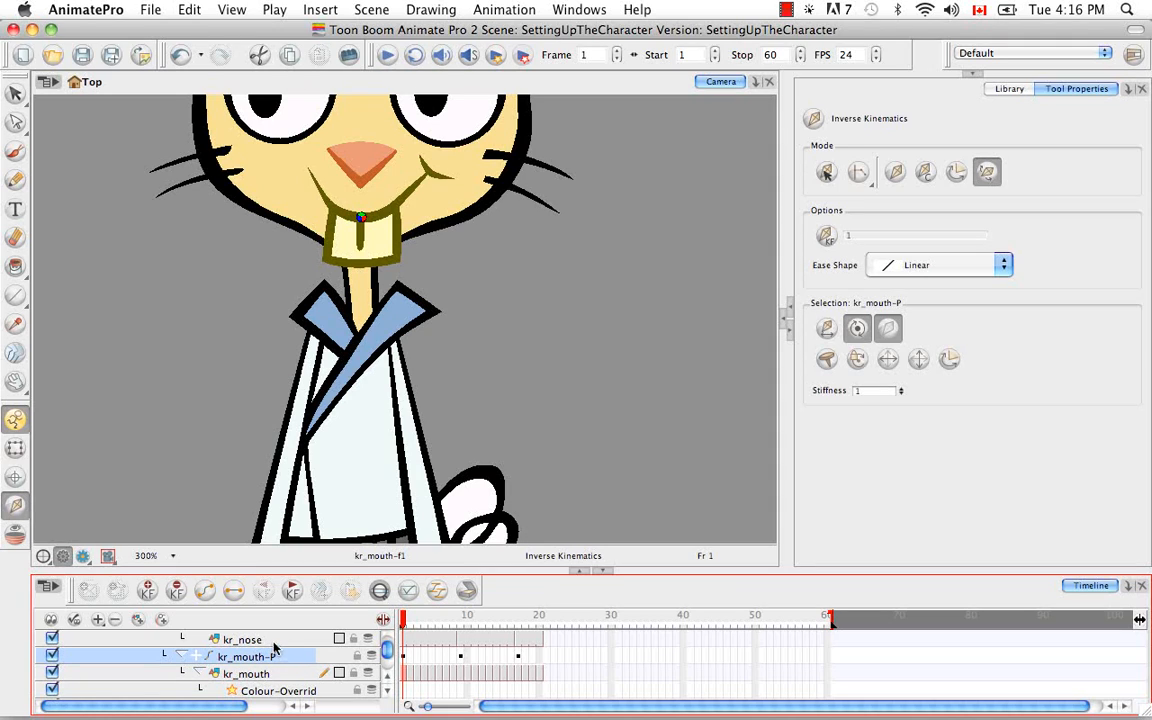
{"action": "left_click", "coordinate": [286, 641]}
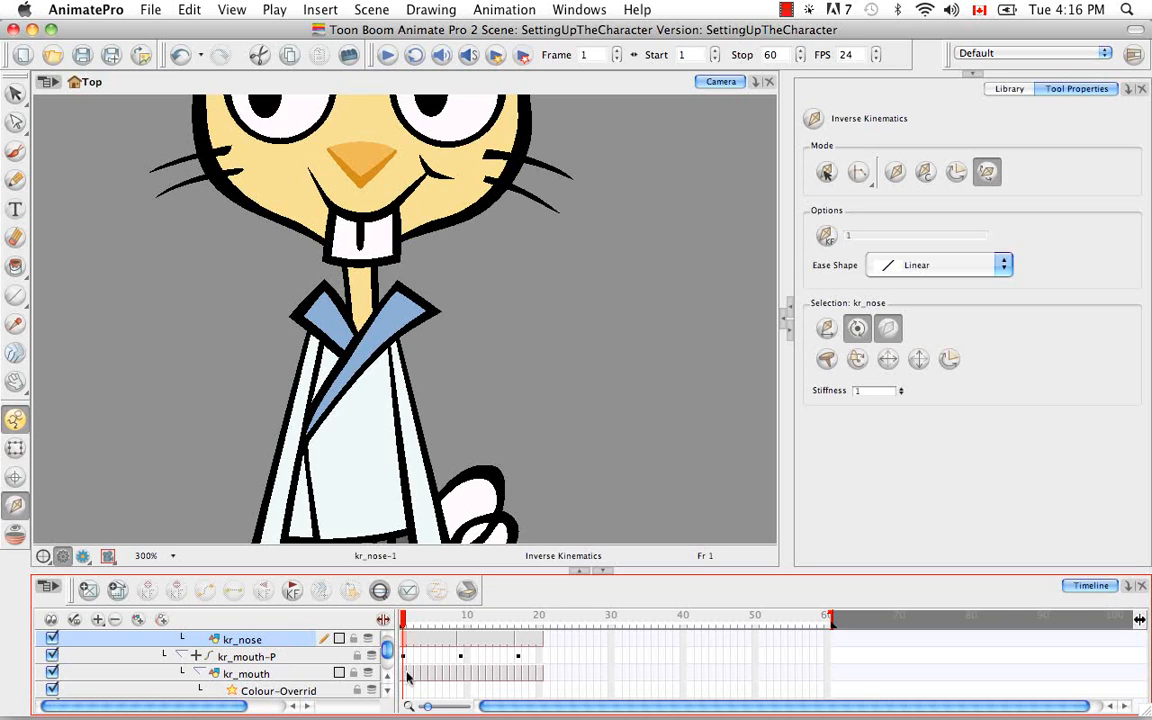
{"action": "scroll", "coordinate": [388, 680], "scroll_direction": "up", "scroll_amount": 1}
{"action": "scroll", "coordinate": [388, 680], "scroll_direction": "up", "scroll_amount": 1}
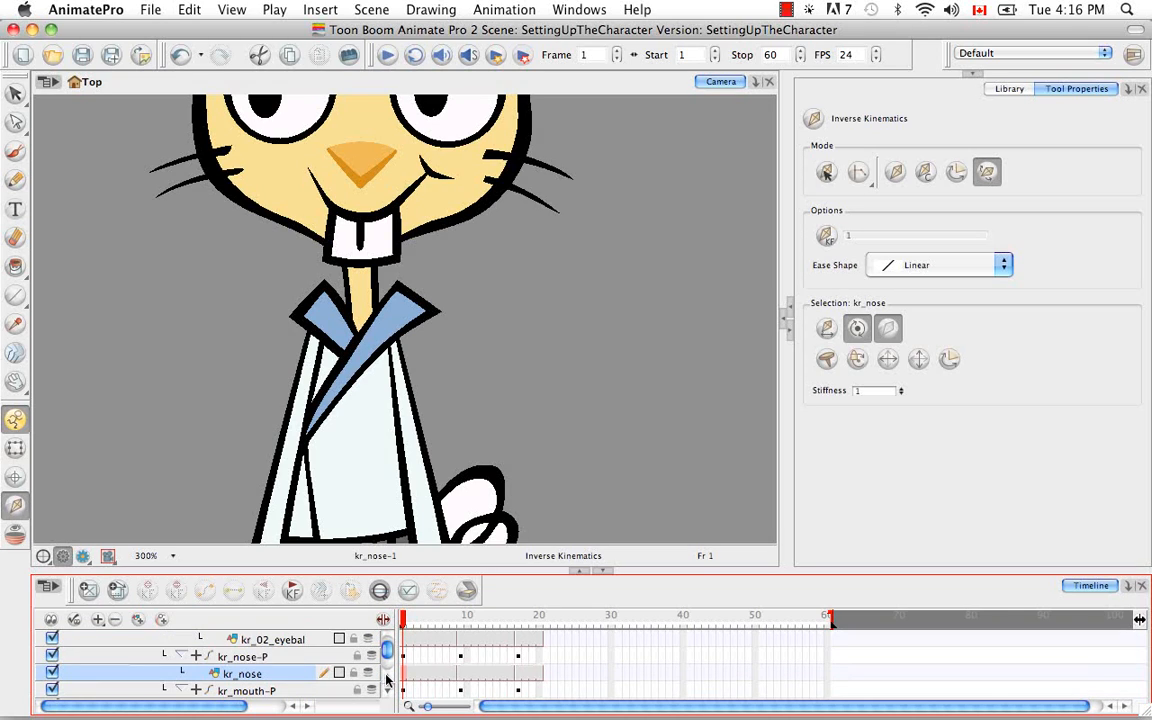
{"action": "left_click", "coordinate": [260, 655]}
{"action": "left_click", "coordinate": [272, 639]}
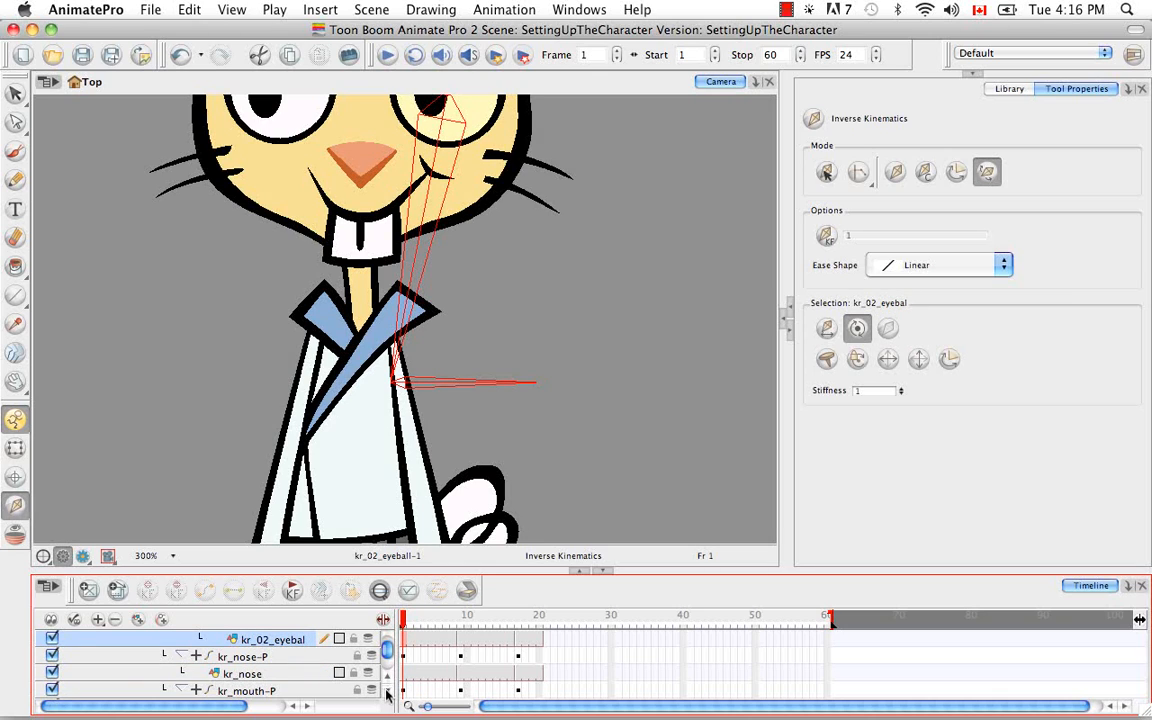
Exclude the kr_head_Patch drawing and the head's parent peg kr_head-P from inverse kinematics
{"action": "scroll", "coordinate": [388, 695], "scroll_direction": "down", "scroll_amount": 10}
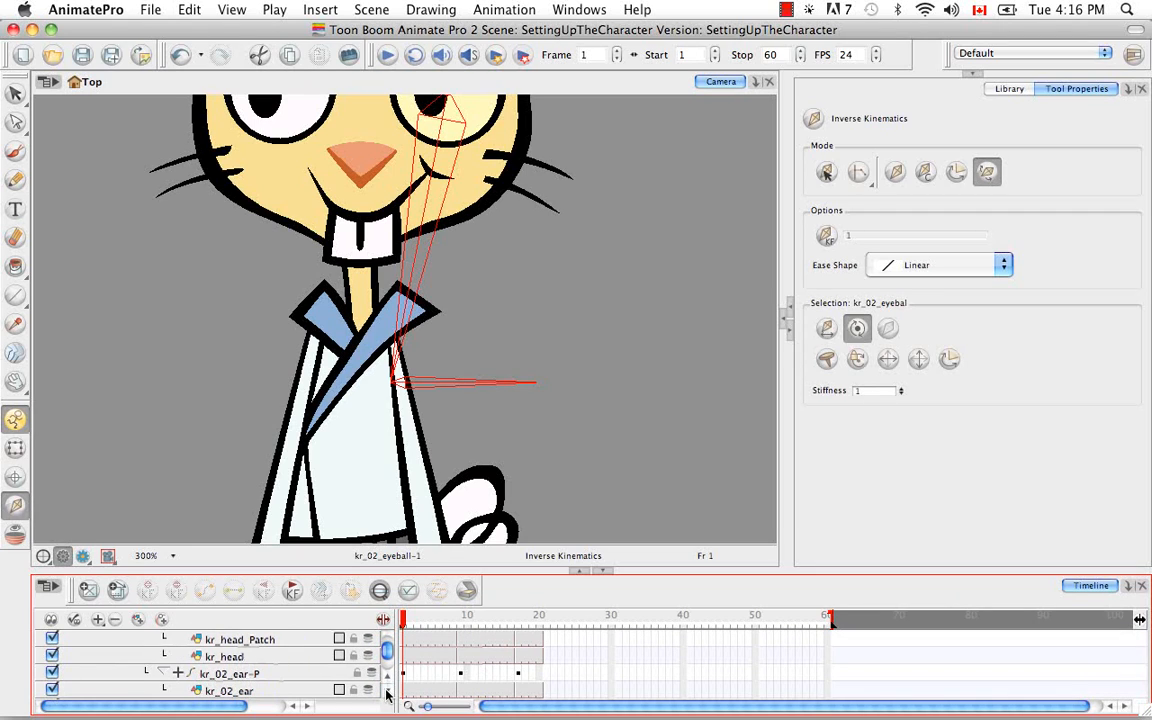
{"action": "left_click", "coordinate": [253, 657]}
{"action": "left_click", "coordinate": [256, 641]}
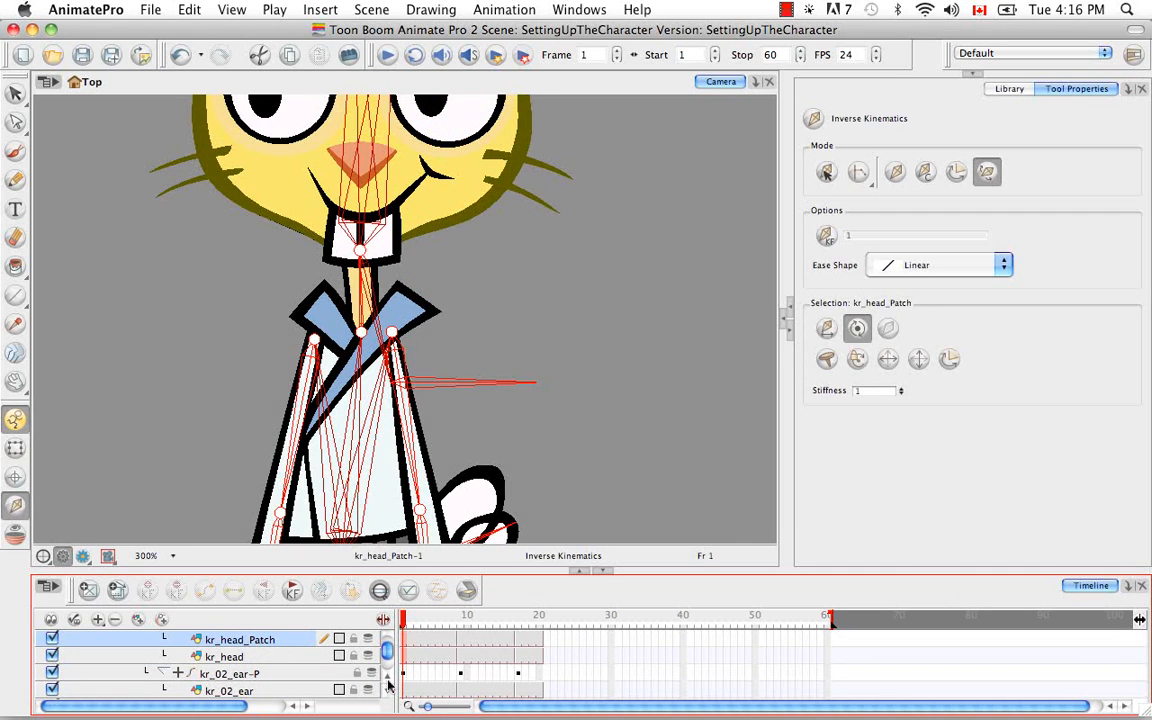
{"action": "scroll", "coordinate": [390, 680], "scroll_direction": "up", "scroll_amount": 2}
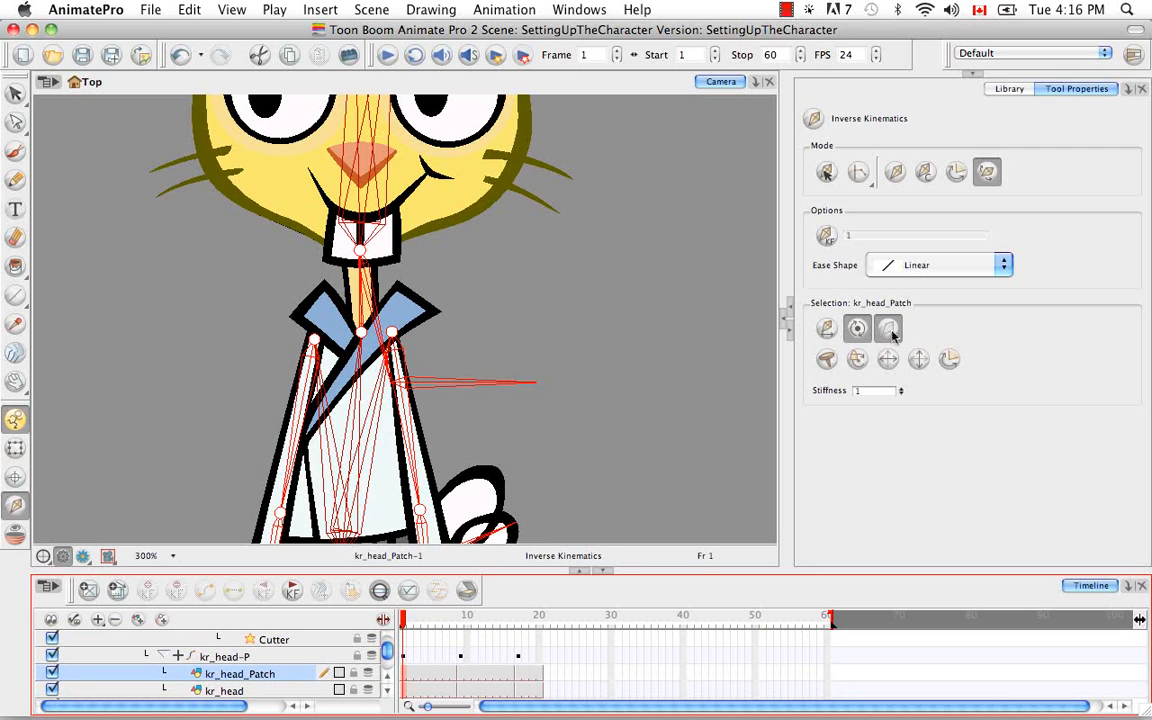
{"action": "left_click", "coordinate": [265, 656]}
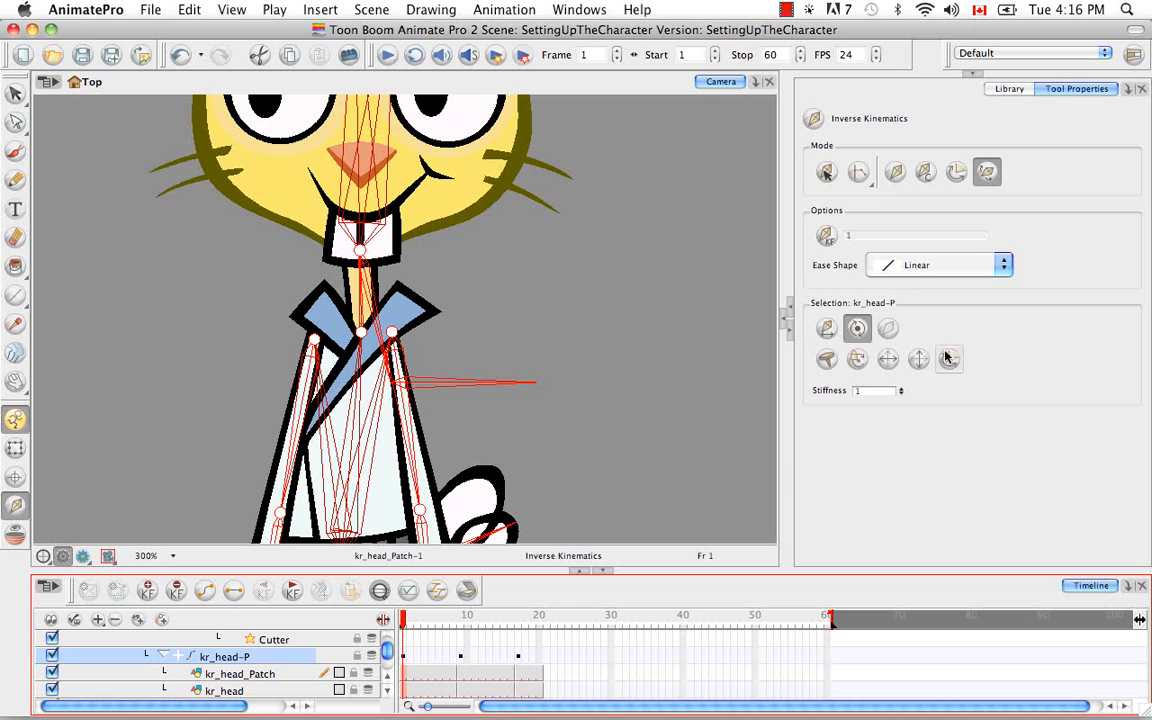
{"action": "left_click", "coordinate": [888, 329]}
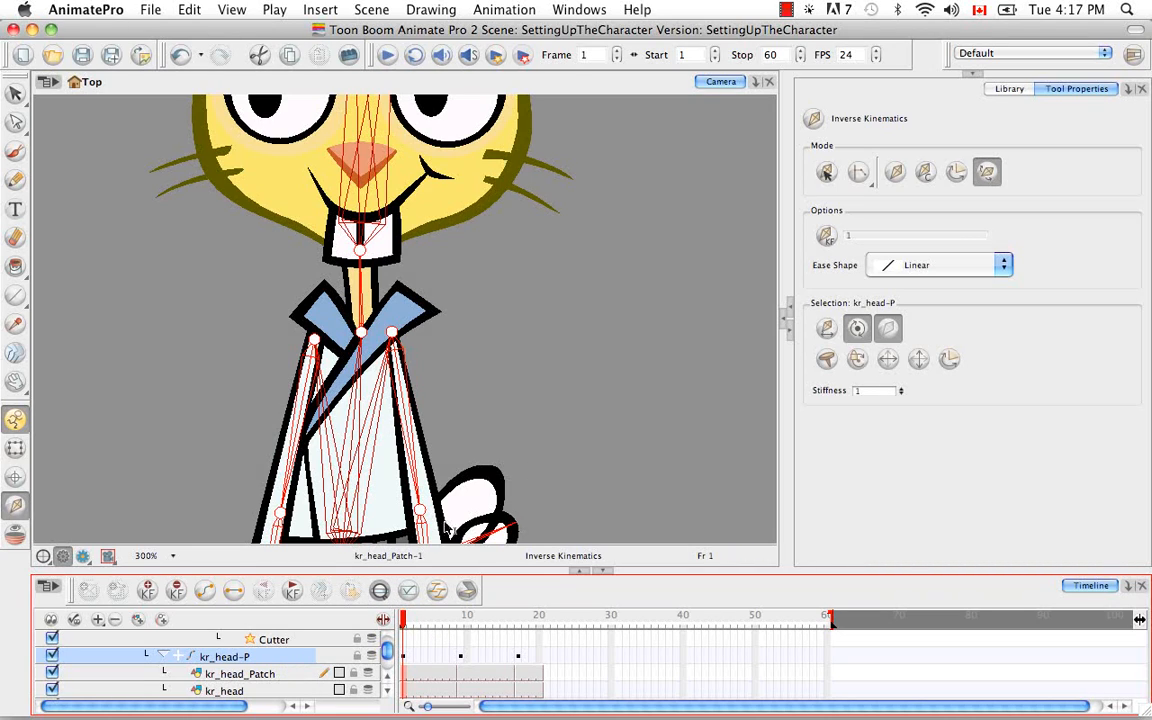
Examine the bone chain over the whole rabbit, from the ears down to the feet
{"action": "key", "text": "space"}
{"action": "left_click_drag", "start_coordinate": [465, 273], "coordinate": [542, 95]}
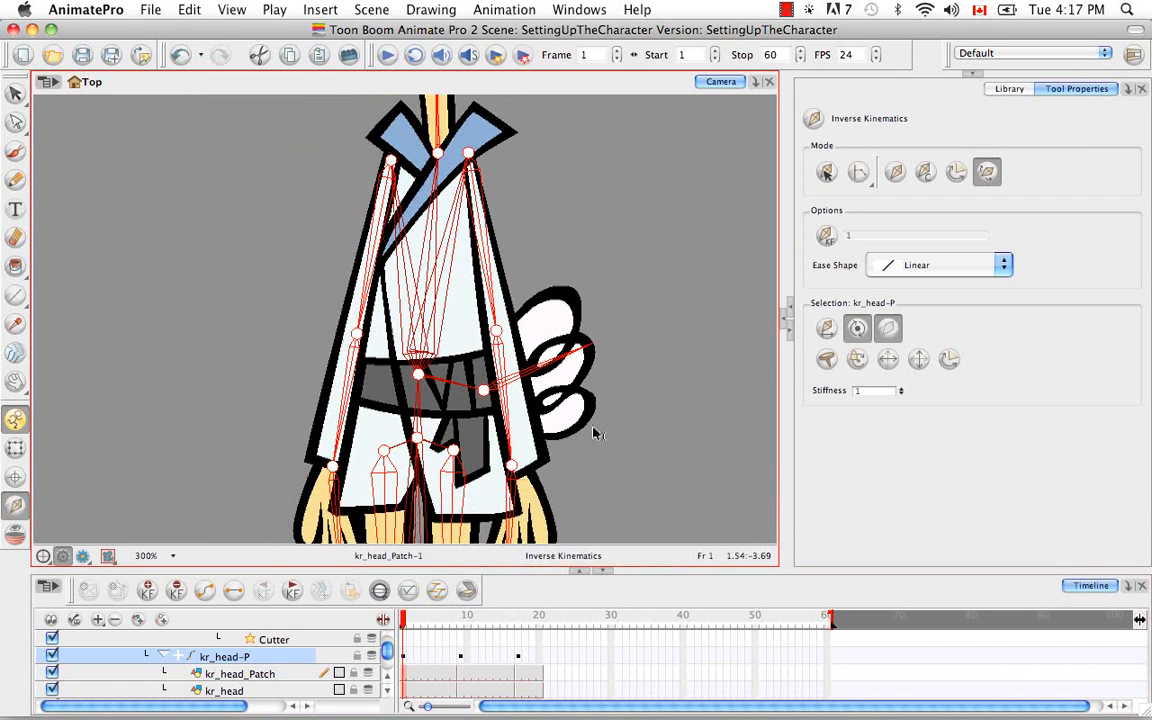
{"action": "key", "text": "super+minus"}
{"action": "key", "text": "super+minus"}
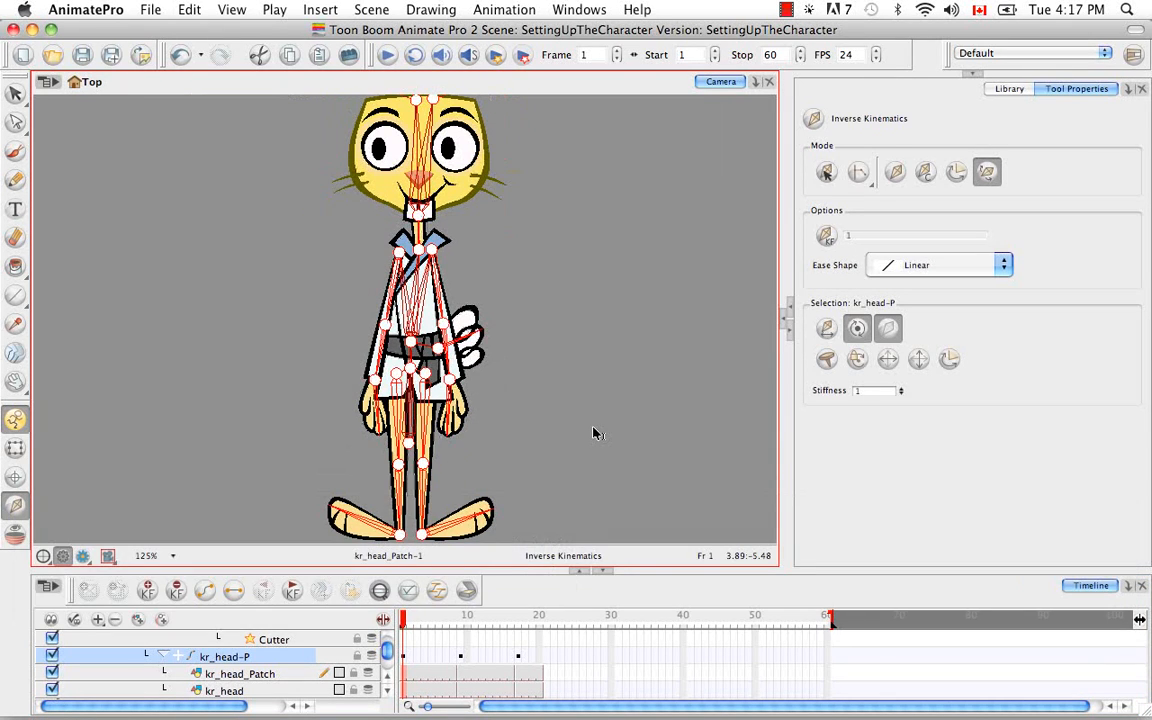
{"action": "key", "text": "space"}
{"action": "left_click_drag", "start_coordinate": [584, 364], "coordinate": [557, 446]}
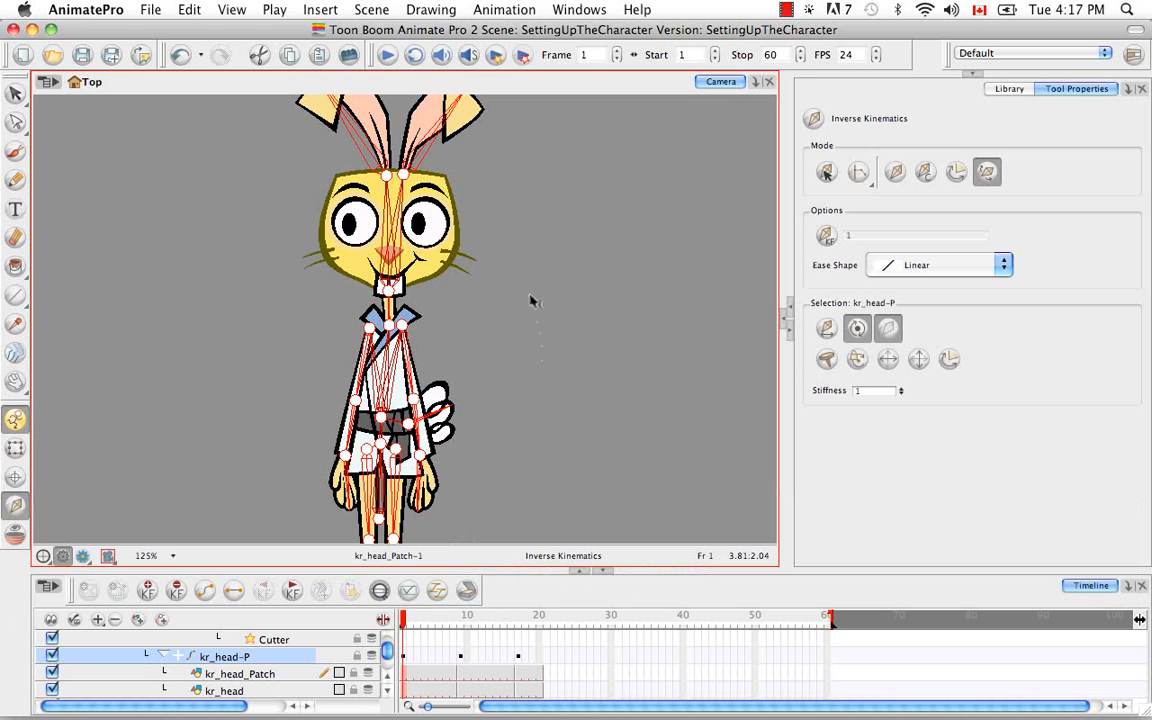
{"action": "key", "text": "space"}
{"action": "left_click_drag", "start_coordinate": [522, 393], "coordinate": [524, 321]}
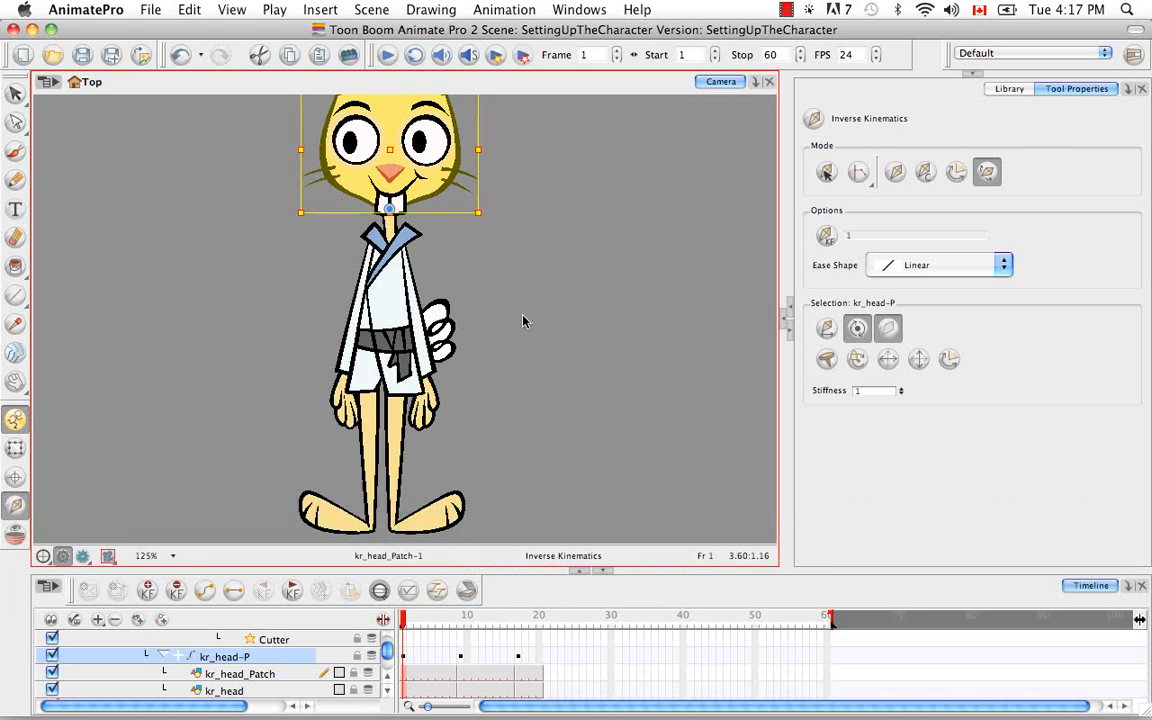
{"action": "key", "text": "super+equal"}
{"action": "key", "text": "super+equal"}
{"action": "key", "text": "super+equal"}
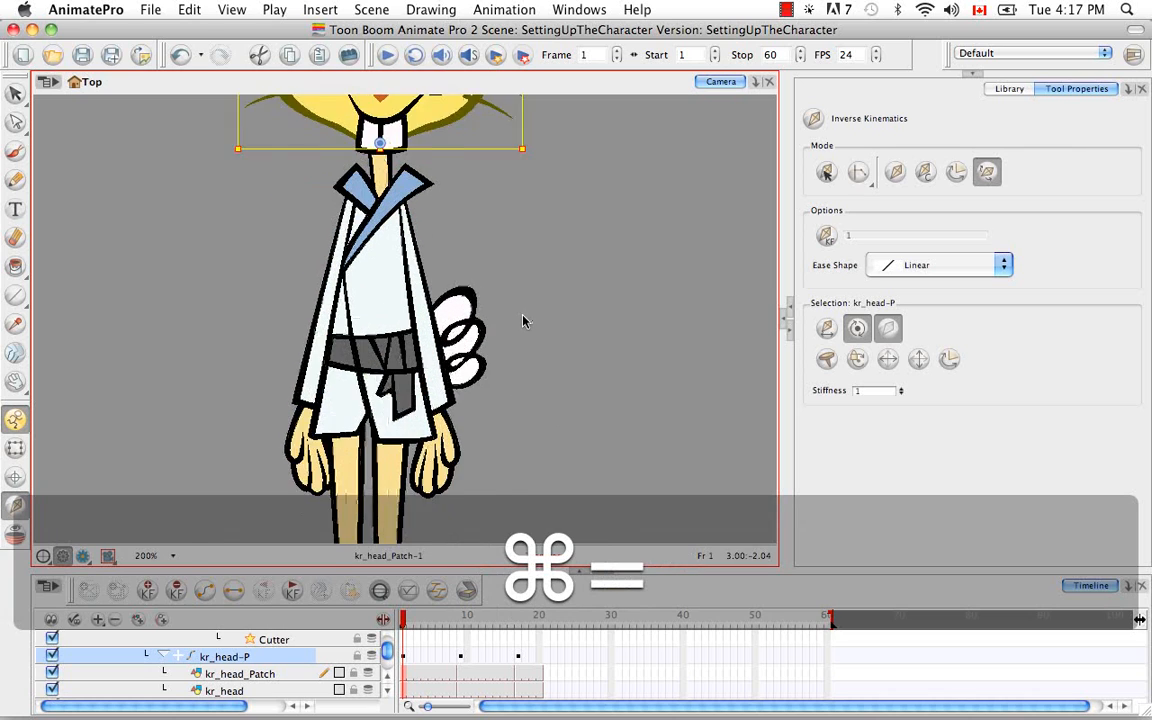
Select MASTER-PEG and enable translation if top of the hierarchy for it
{"action": "key", "text": "space"}
{"action": "left_click_drag", "start_coordinate": [332, 267], "coordinate": [325, 181]}
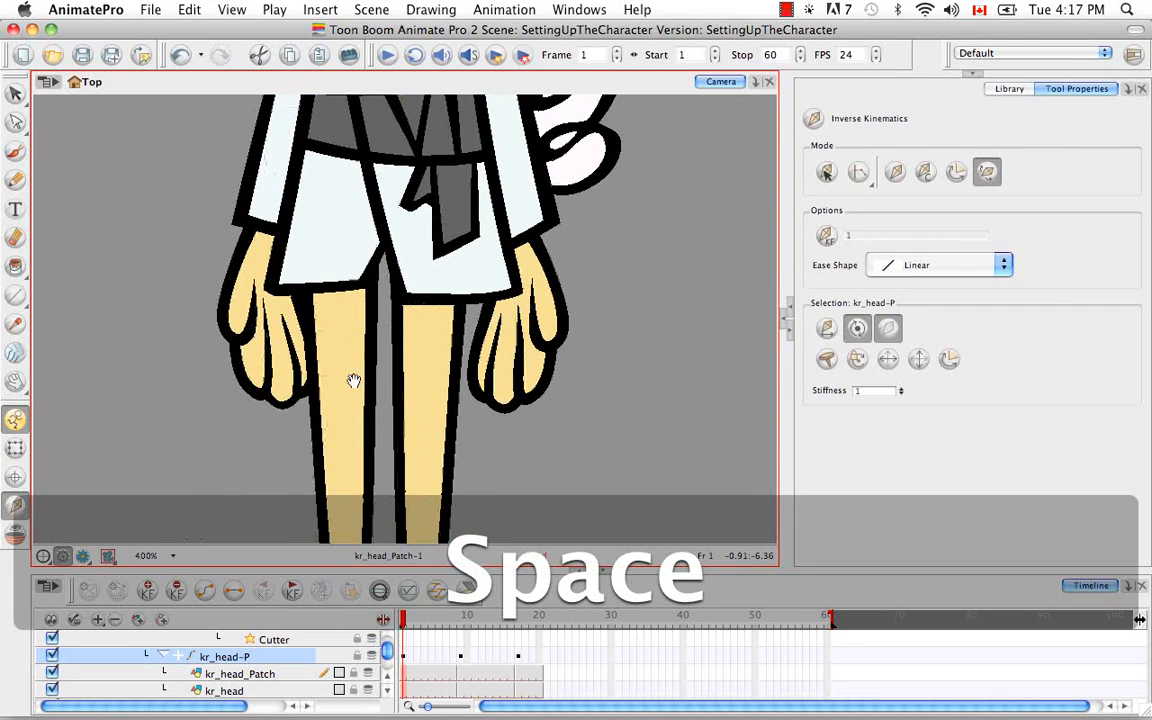
{"action": "left_click_drag", "start_coordinate": [352, 380], "coordinate": [347, 447]}
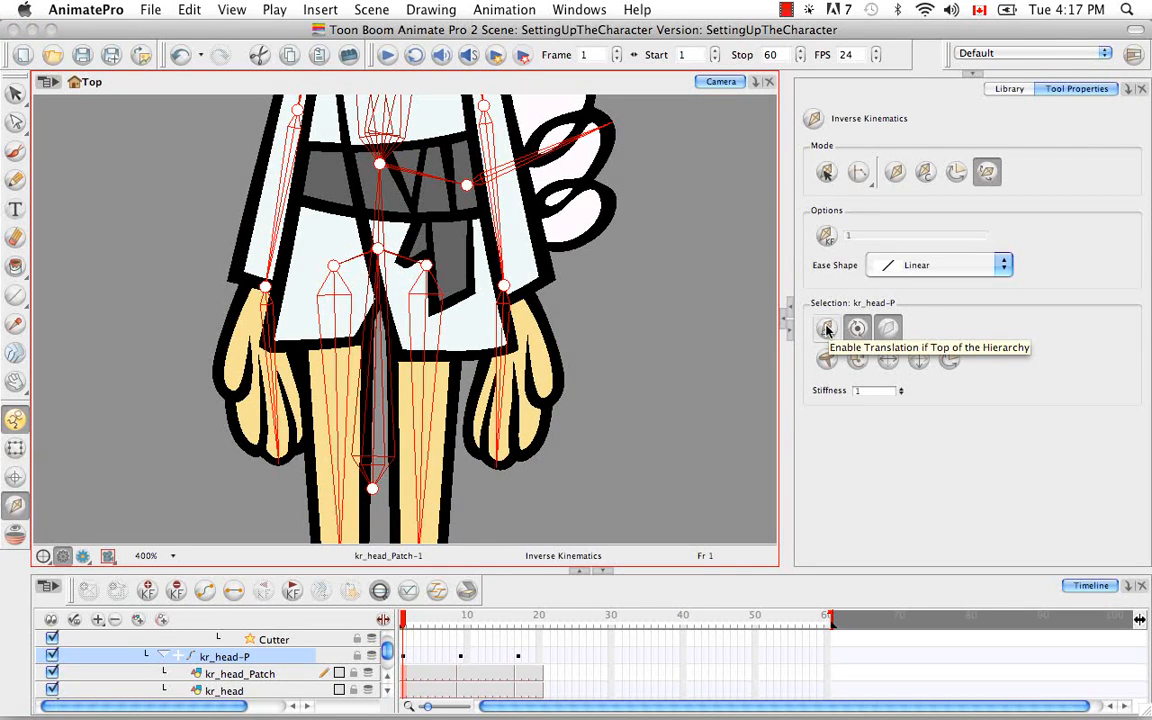
{"action": "scroll", "coordinate": [390, 643], "scroll_direction": "up", "scroll_amount": 5}
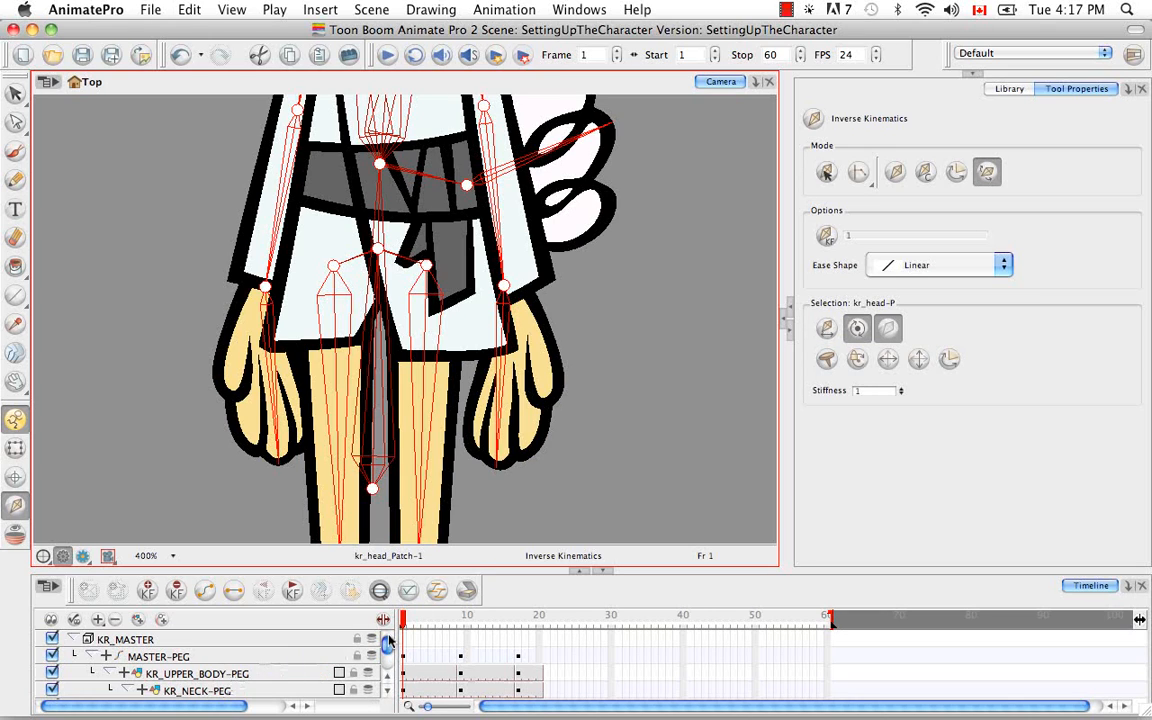
{"action": "left_click", "coordinate": [264, 655]}
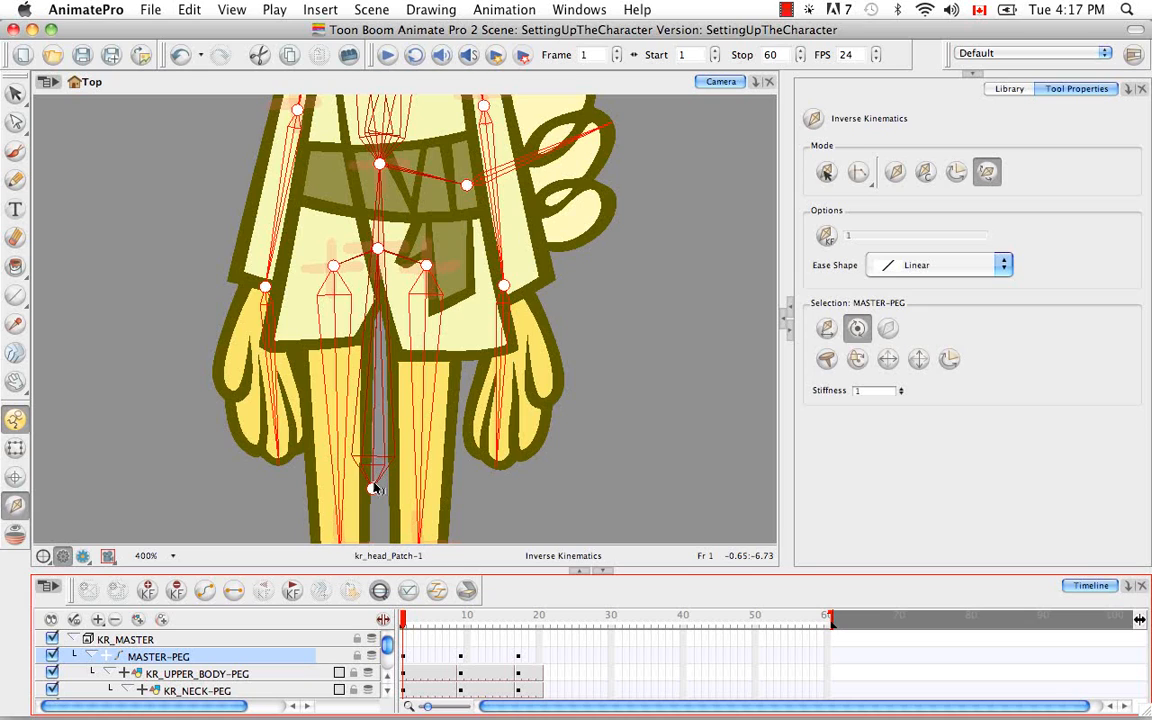
{"action": "left_click", "coordinate": [827, 334]}
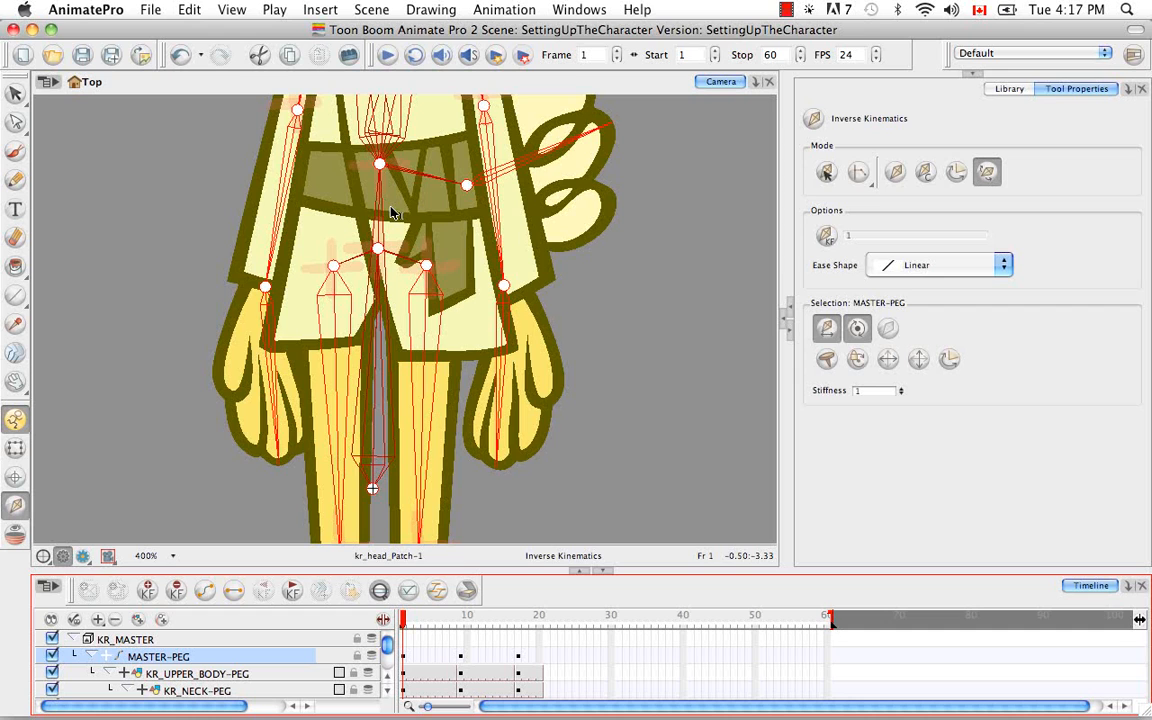
Switch Inverse Kinematics to posing mode and pull kr_01_foot outward and up so that its leg bends at the knee
{"action": "key", "text": "space"}
{"action": "left_click_drag", "start_coordinate": [490, 182], "coordinate": [515, 376]}
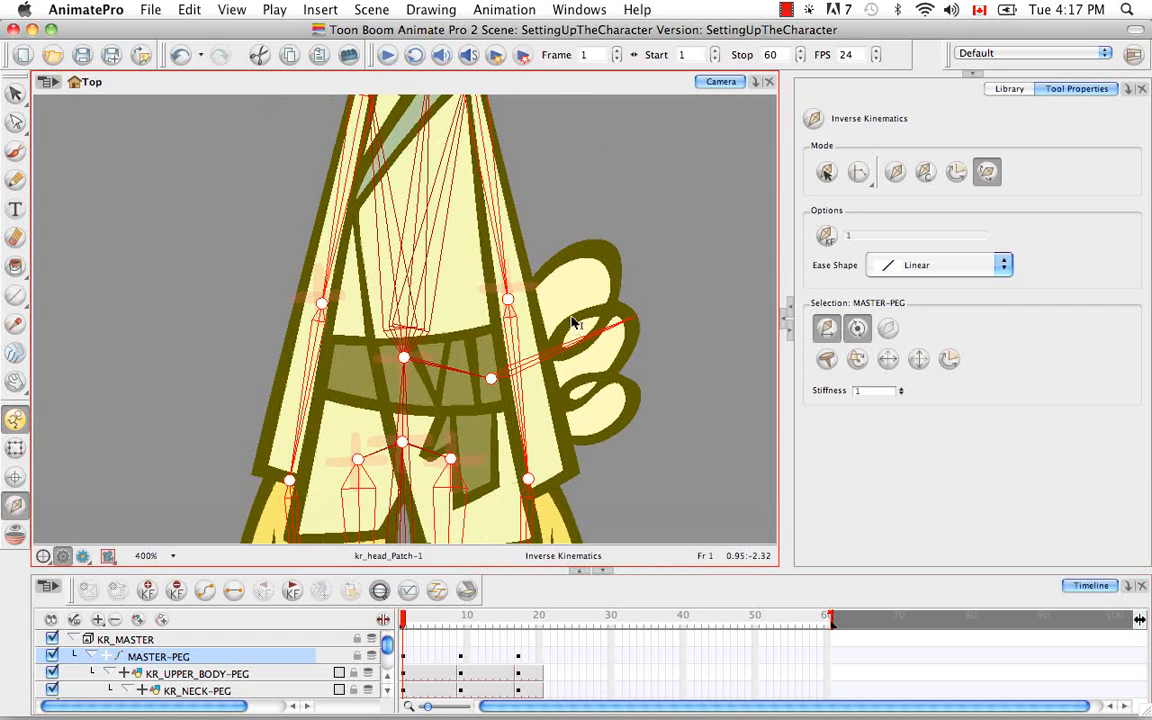
{"action": "key", "text": "super+minus"}
{"action": "key", "text": "super+minus"}
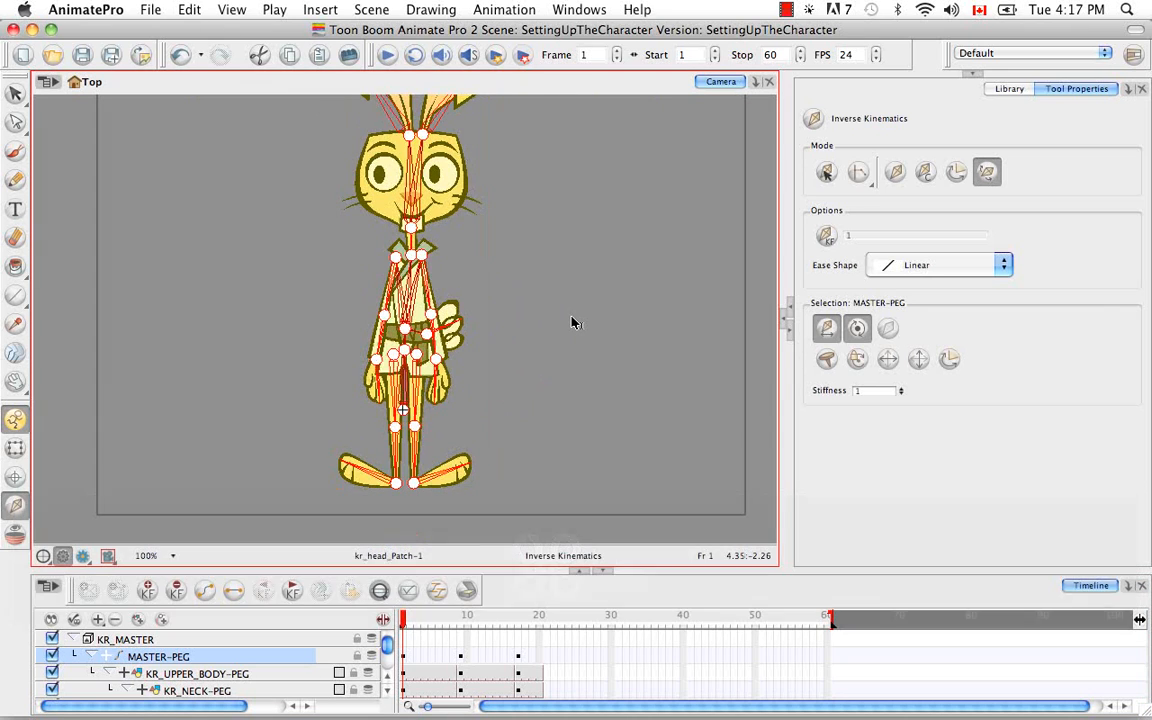
{"action": "key", "text": "space"}
{"action": "left_click_drag", "start_coordinate": [548, 327], "coordinate": [584, 385]}
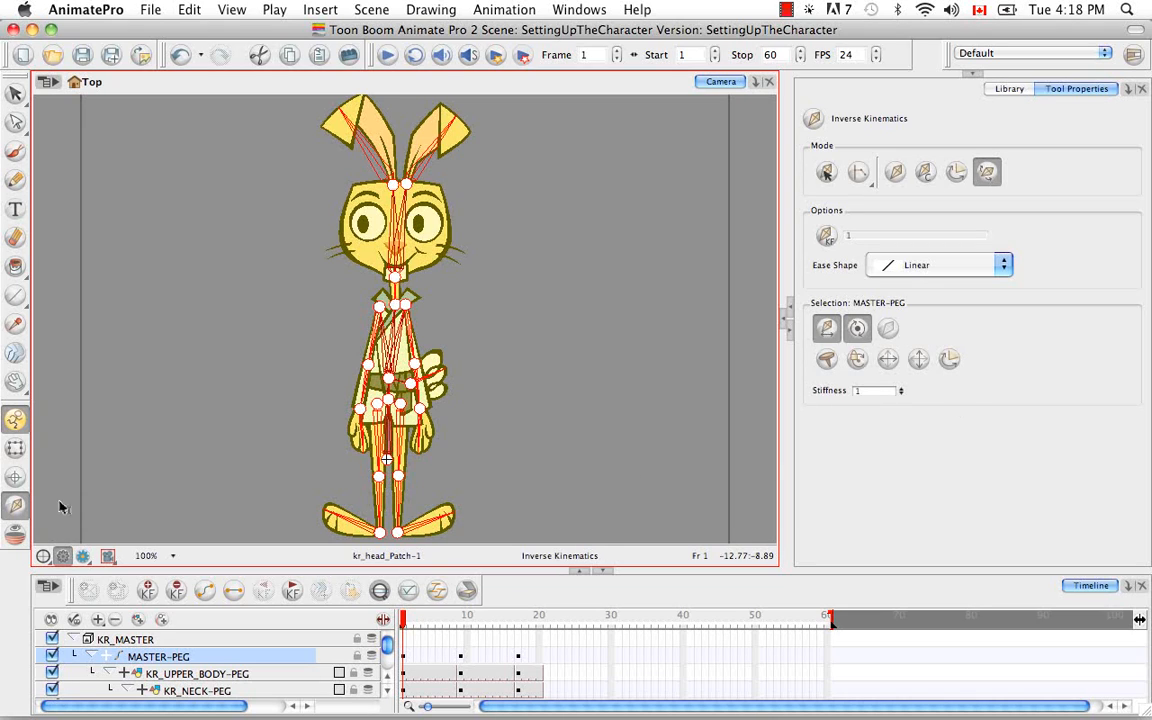
{"action": "left_click", "coordinate": [895, 172]}
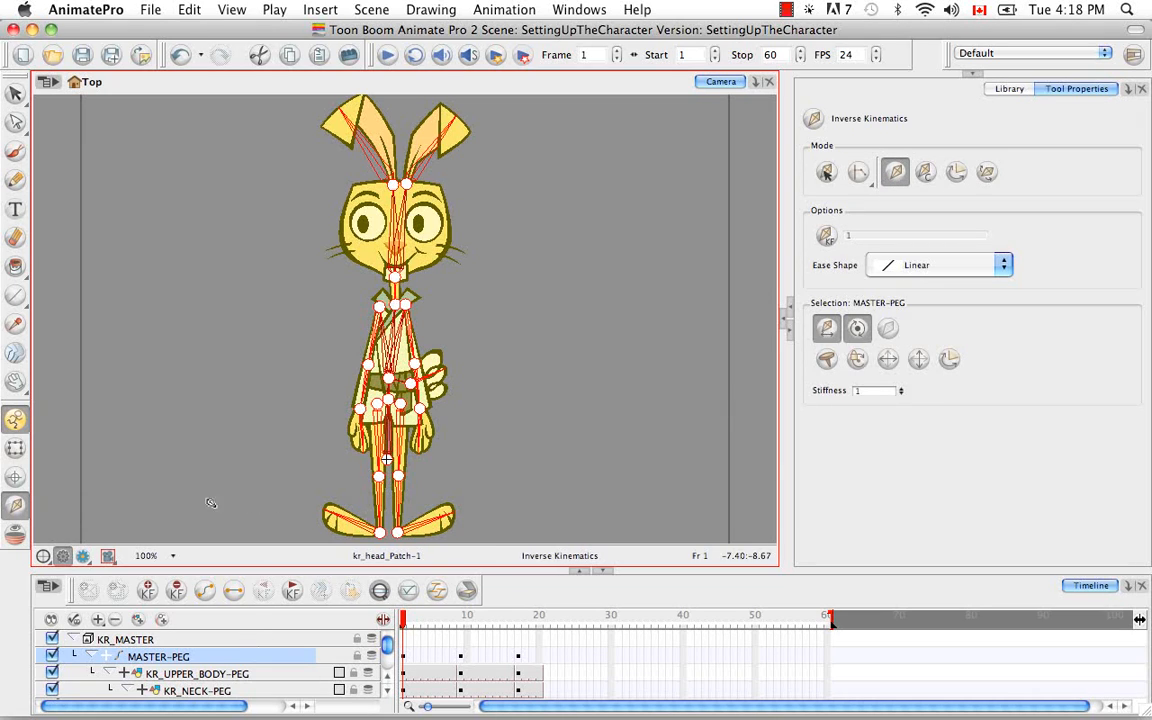
{"action": "left_click", "coordinate": [343, 519], "text": "super"}
{"action": "left_click_drag", "start_coordinate": [343, 519], "coordinate": [283, 472]}
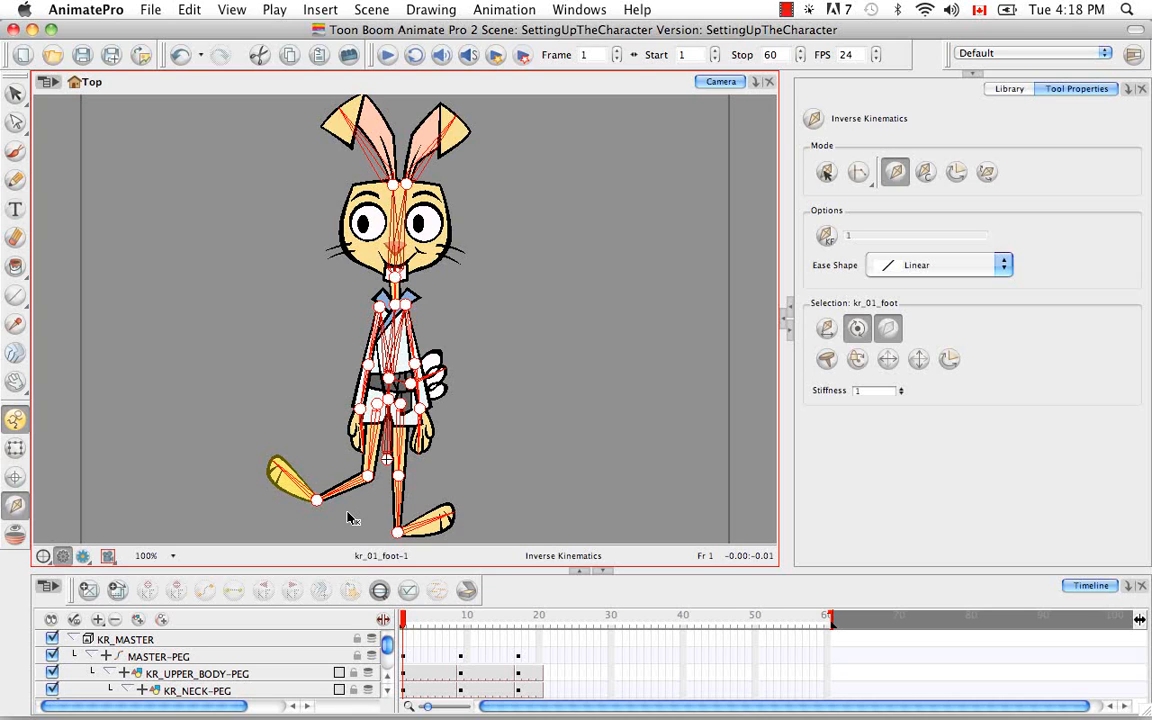
Check the rabbit's bones and pose at frames 9 and 17, and go back to frame 6
{"action": "left_click_drag", "start_coordinate": [405, 620], "coordinate": [462, 614]}
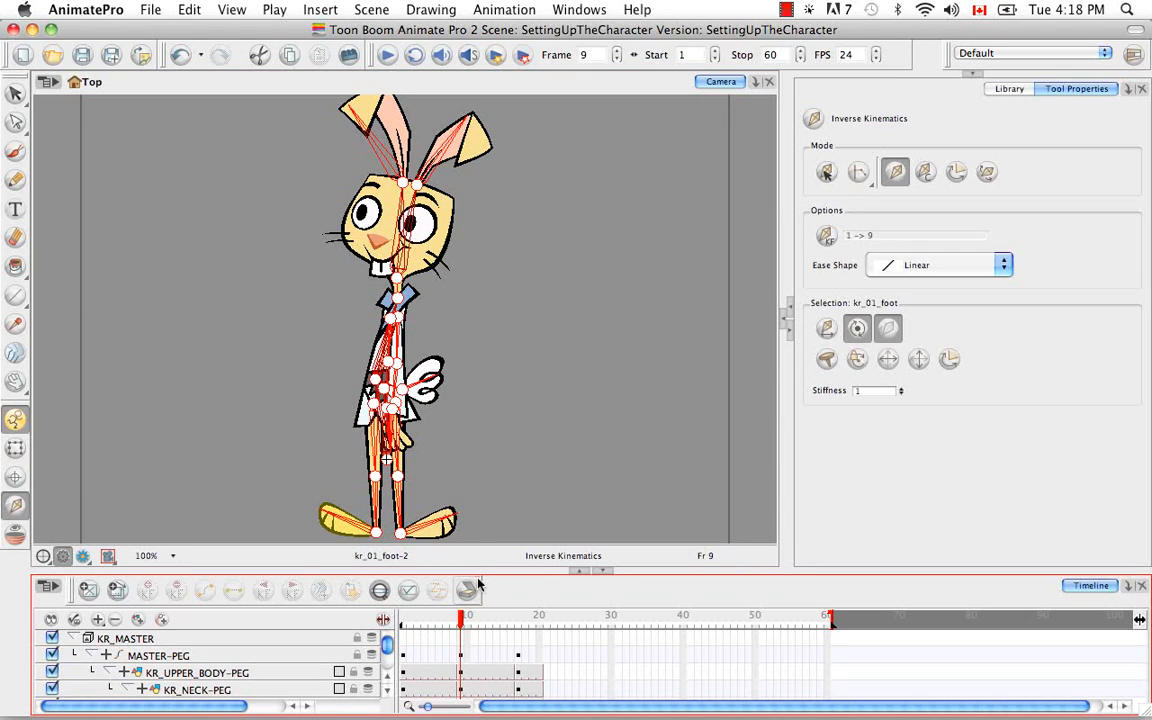
{"action": "left_click_drag", "start_coordinate": [462, 617], "coordinate": [520, 622]}
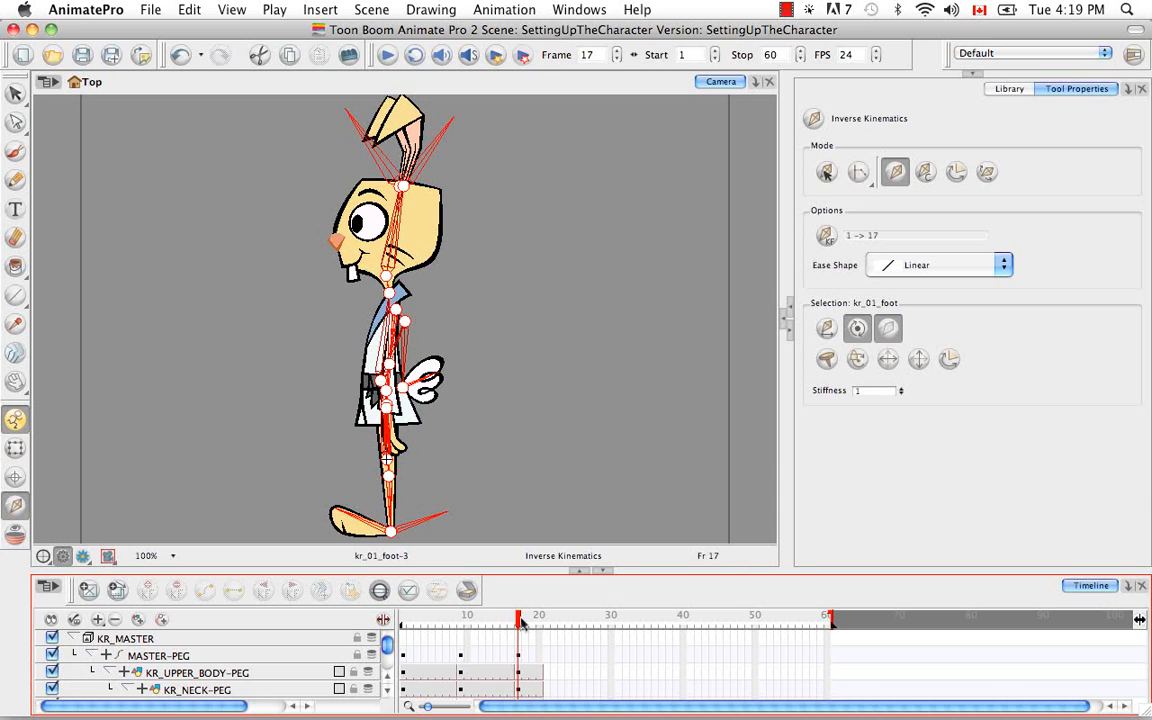
{"action": "left_click_drag", "start_coordinate": [519, 623], "coordinate": [438, 624]}
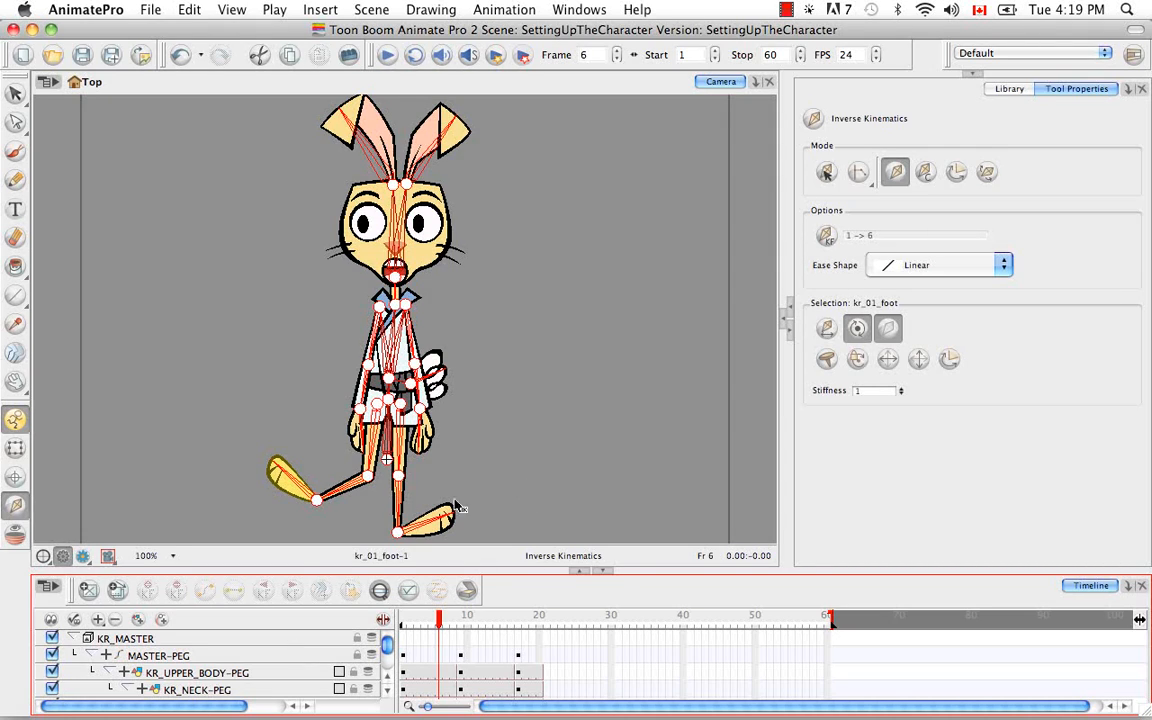
Switch Inverse Kinematics to Edit Min/Max Angle mode for work on the rabbit's legs
{"action": "left_click", "coordinate": [357, 548]}
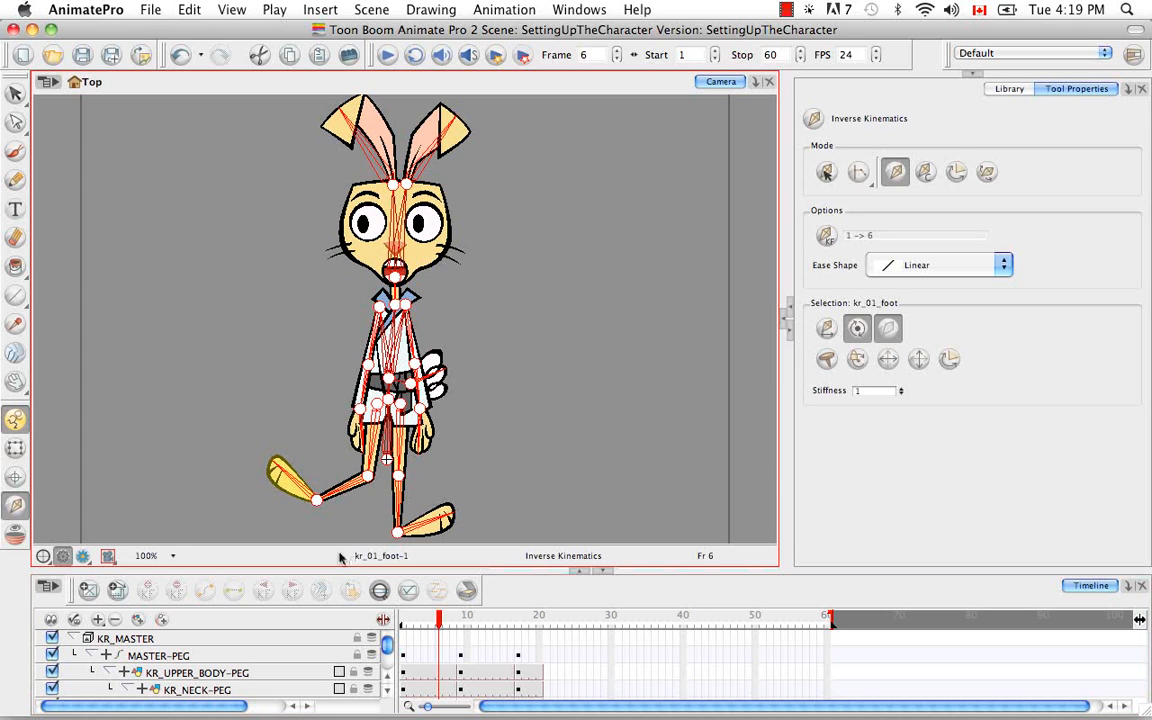
{"action": "key", "text": "super+equal"}
{"action": "key", "text": "super+equal"}
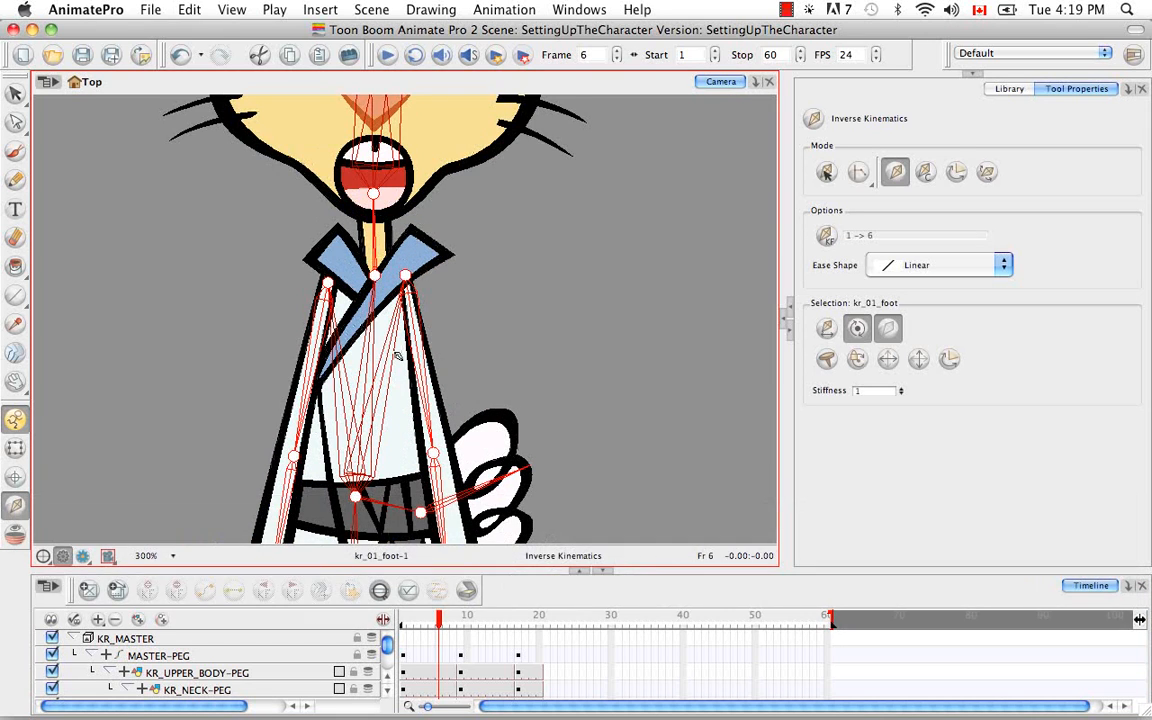
{"action": "key", "text": "space"}
{"action": "left_click_drag", "start_coordinate": [390, 374], "coordinate": [447, 111]}
{"action": "left_click_drag", "start_coordinate": [424, 394], "coordinate": [521, 126]}
{"action": "left_click_drag", "start_coordinate": [511, 294], "coordinate": [500, 397]}
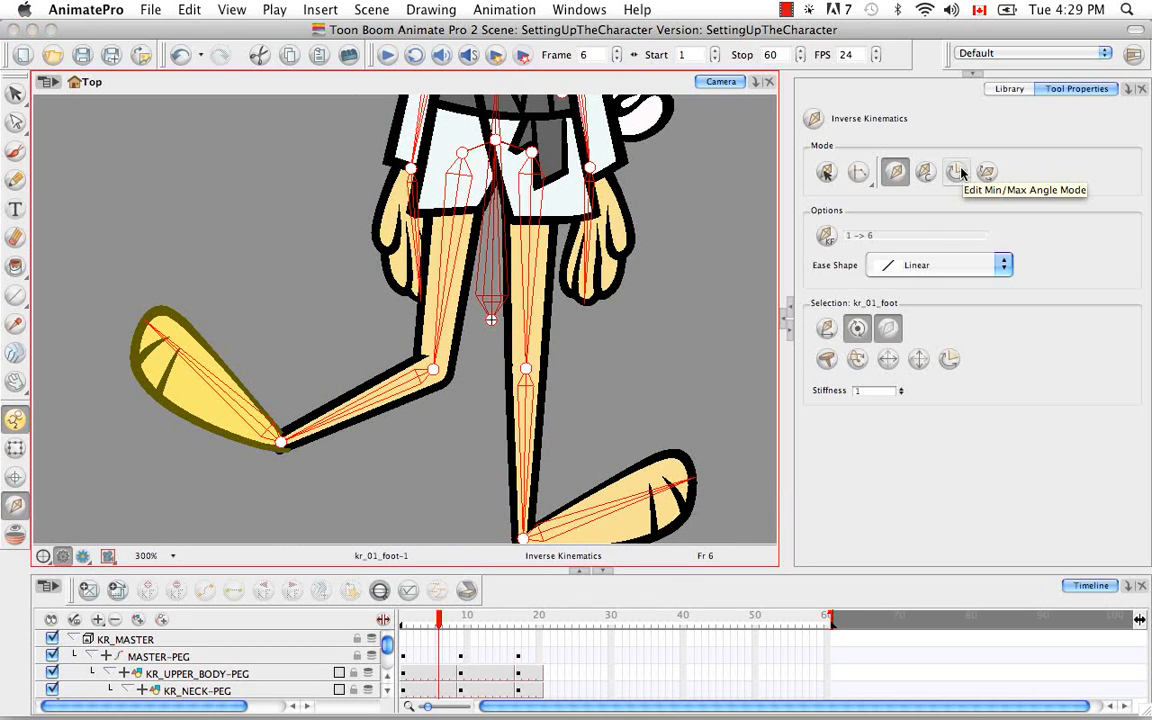
{"action": "left_click", "coordinate": [958, 173]}
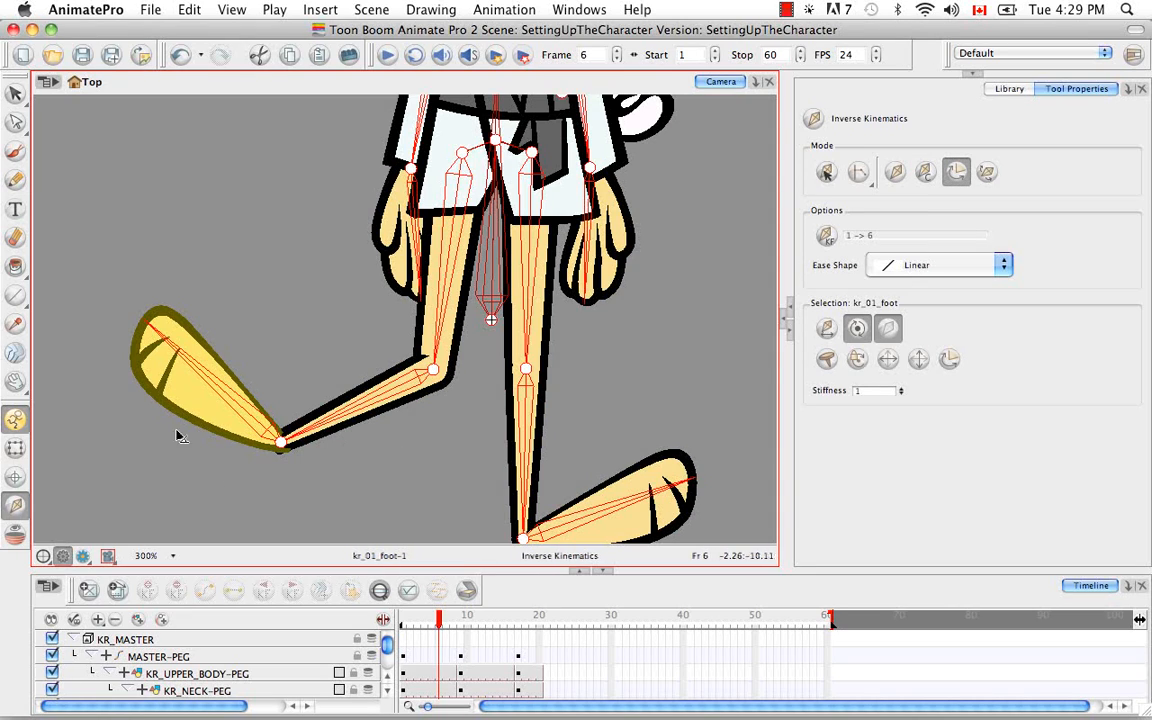
Select KR_01_LOWERLEG-PEG, the parent peg of the bent lower leg, and enable Min/Max Angle for it
{"action": "left_click", "coordinate": [17, 451]}
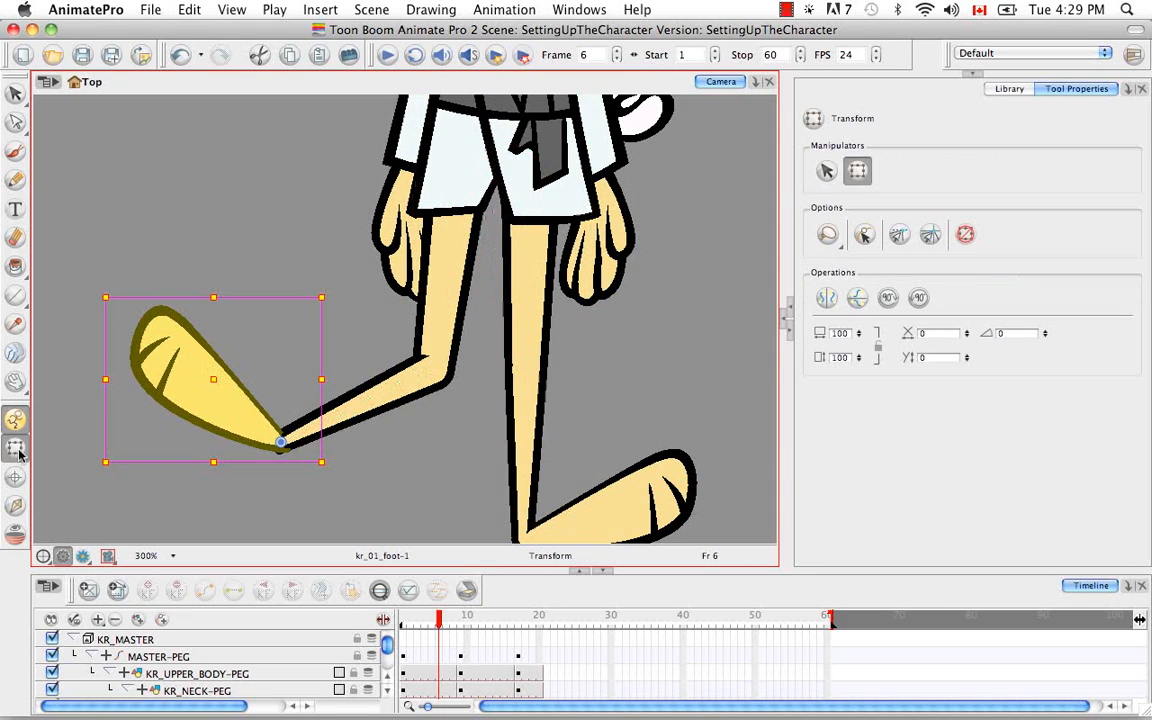
{"action": "left_click", "coordinate": [373, 404]}
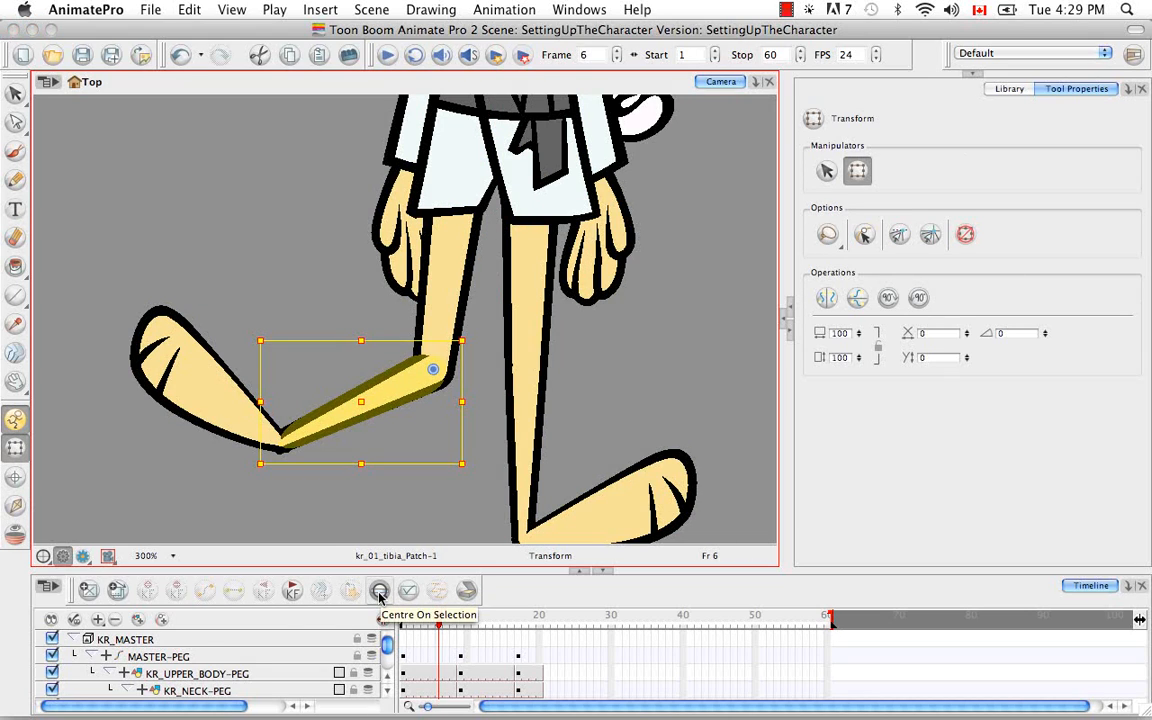
{"action": "left_click", "coordinate": [380, 592]}
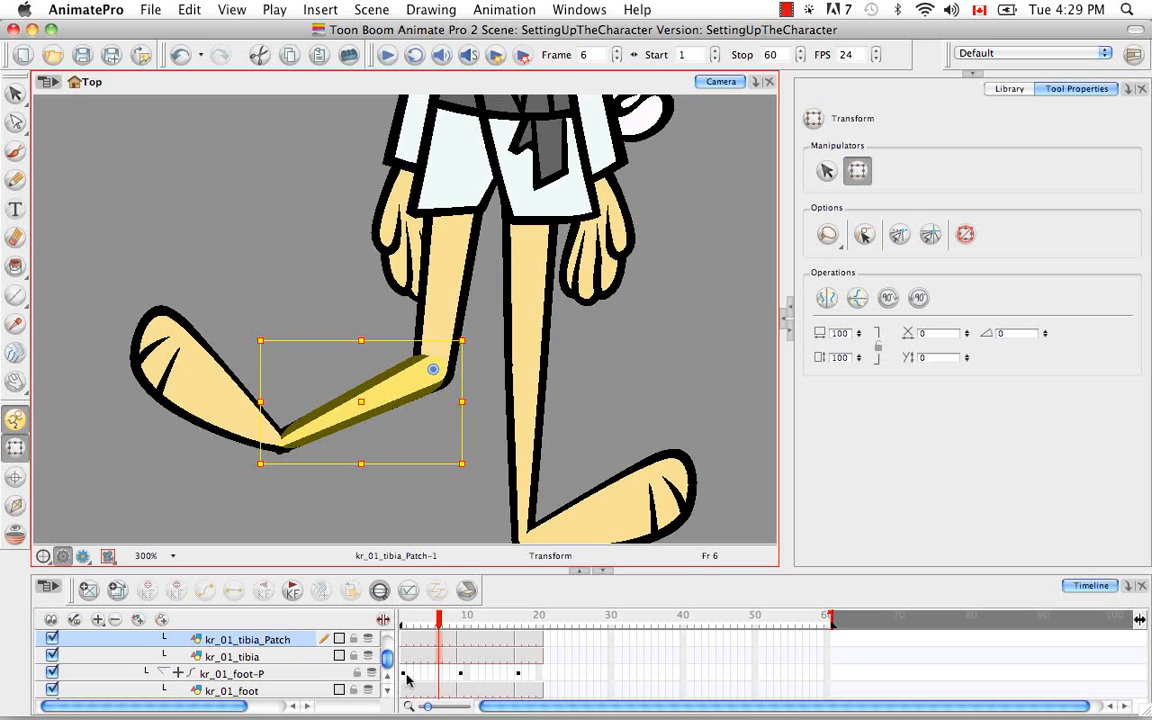
{"action": "left_click", "coordinate": [389, 681]}
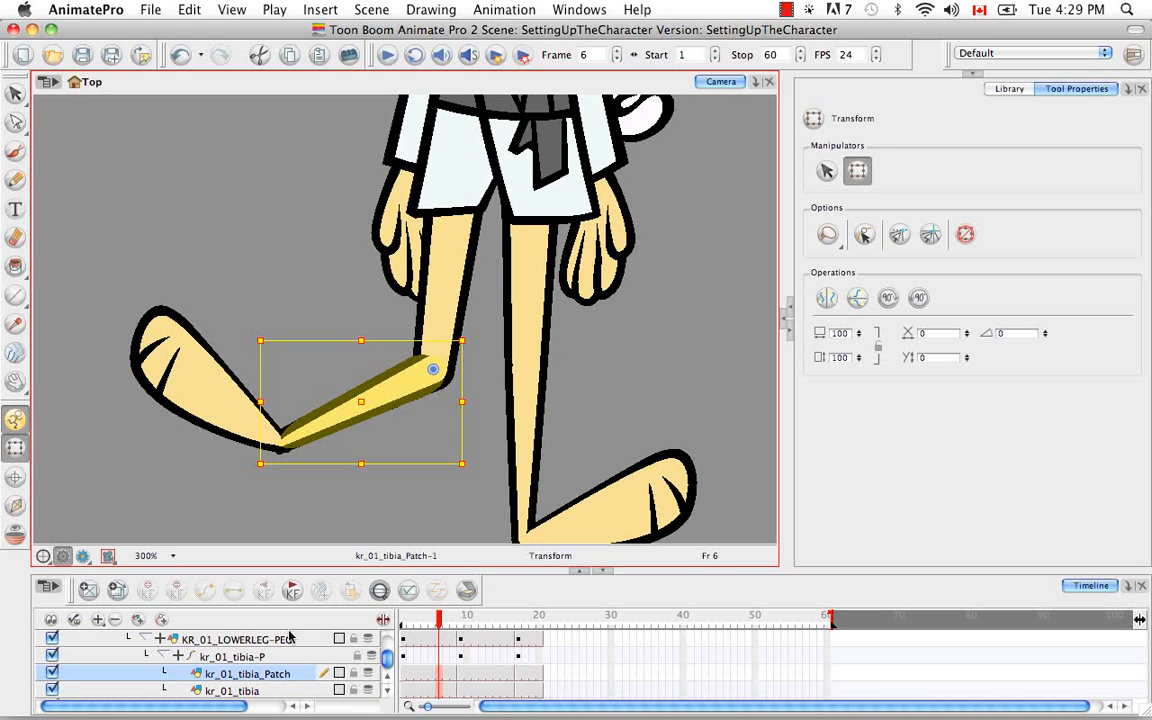
{"action": "key", "text": "b"}
{"action": "key", "text": "b"}
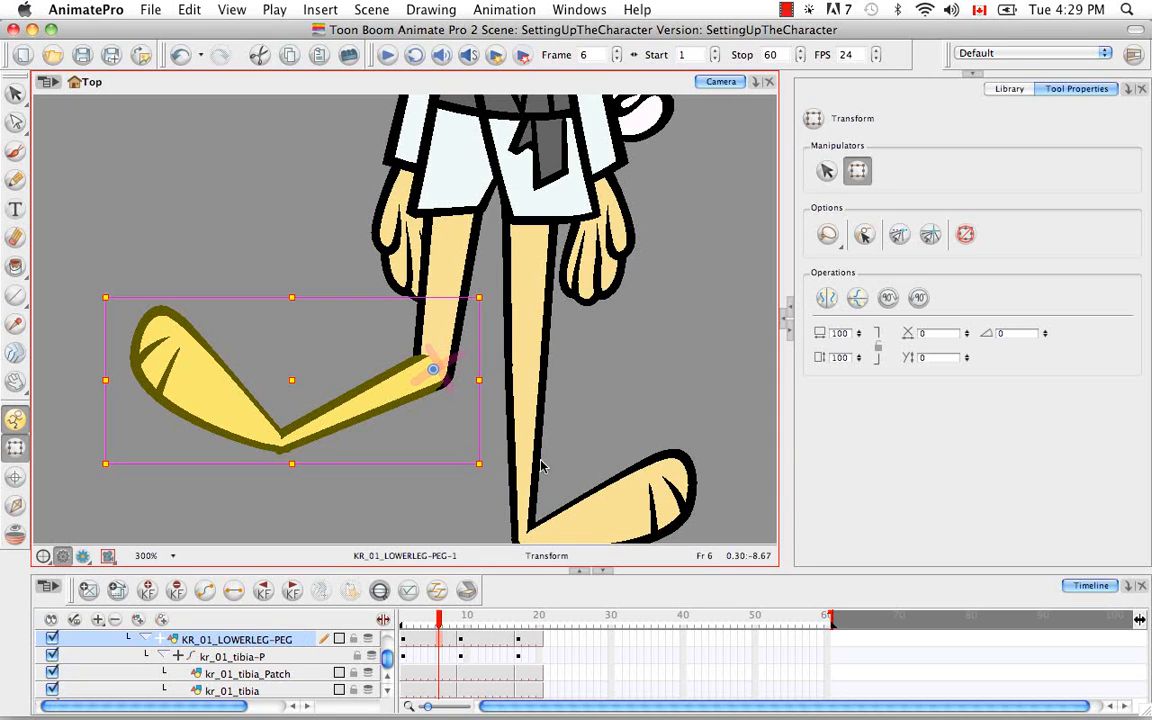
{"action": "left_click", "coordinate": [16, 505]}
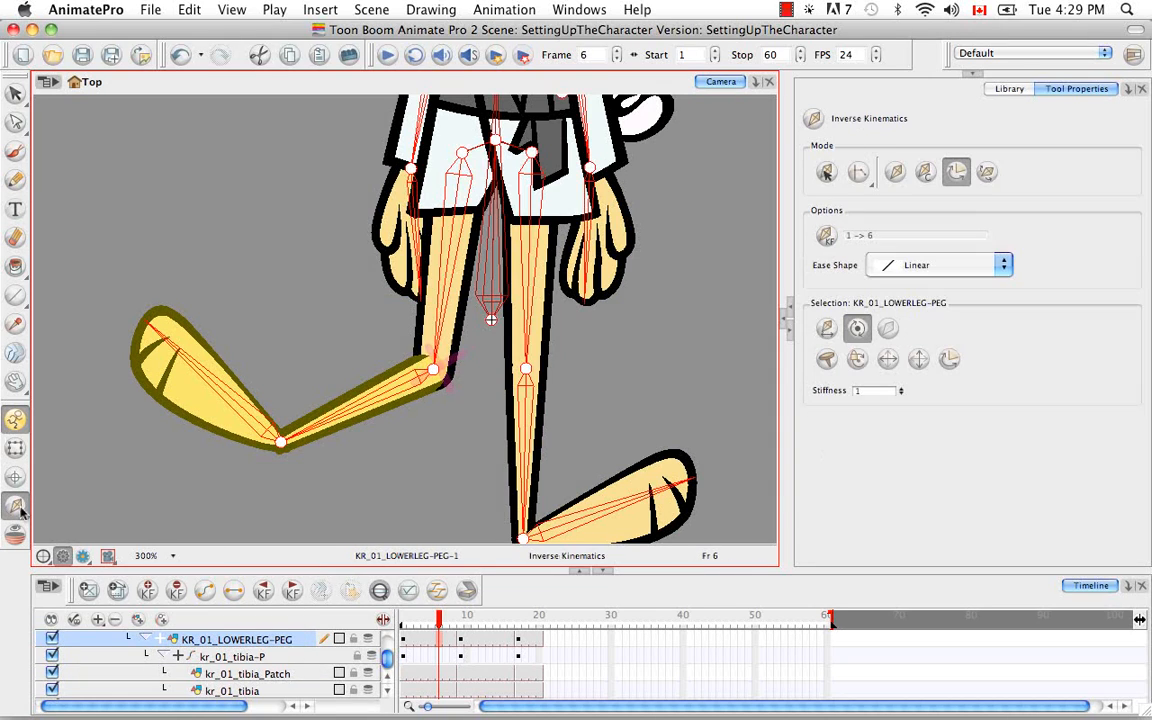
{"action": "left_click", "coordinate": [950, 360]}
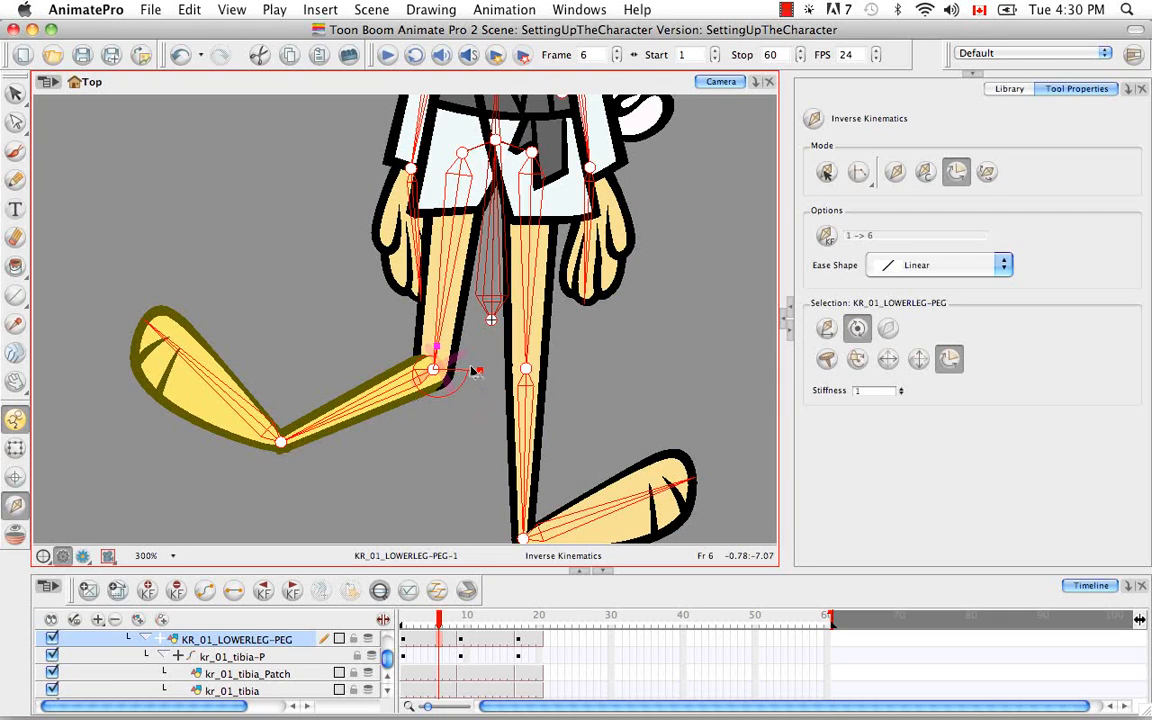
Pull the foot of the bent leg around in posing mode to test the knee's angle limits
{"action": "left_click", "coordinate": [895, 172]}
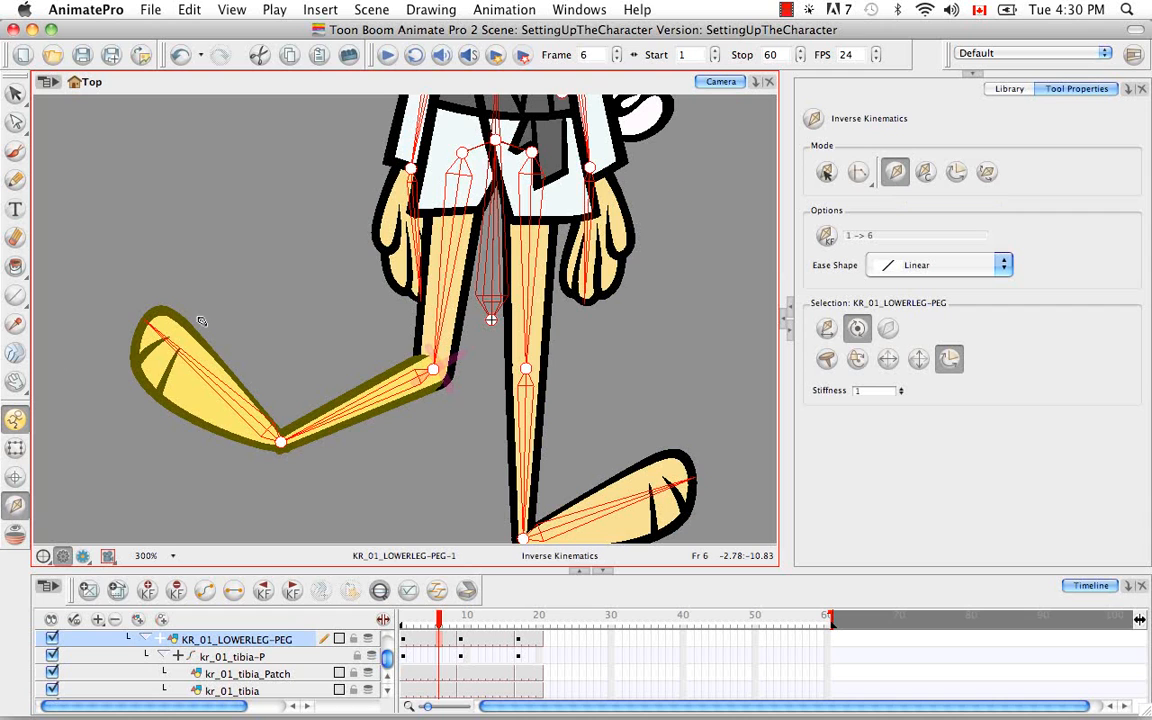
{"action": "left_click_drag", "start_coordinate": [188, 355], "coordinate": [225, 395]}
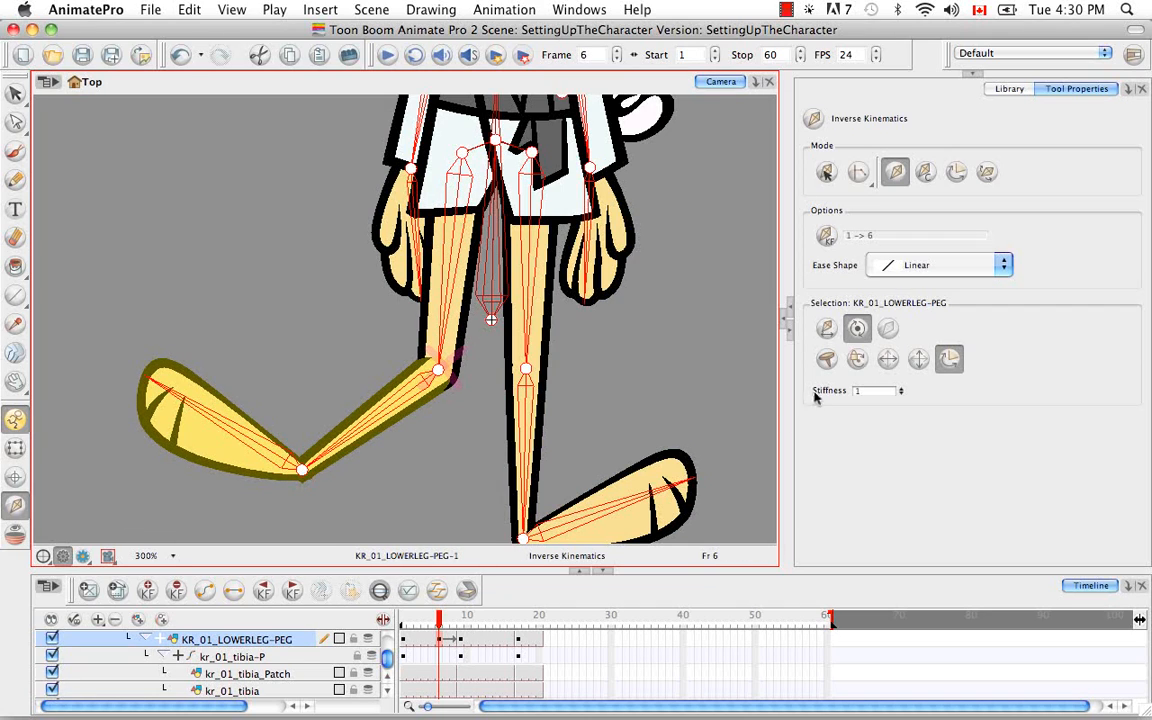
{"action": "left_click", "coordinate": [956, 171]}
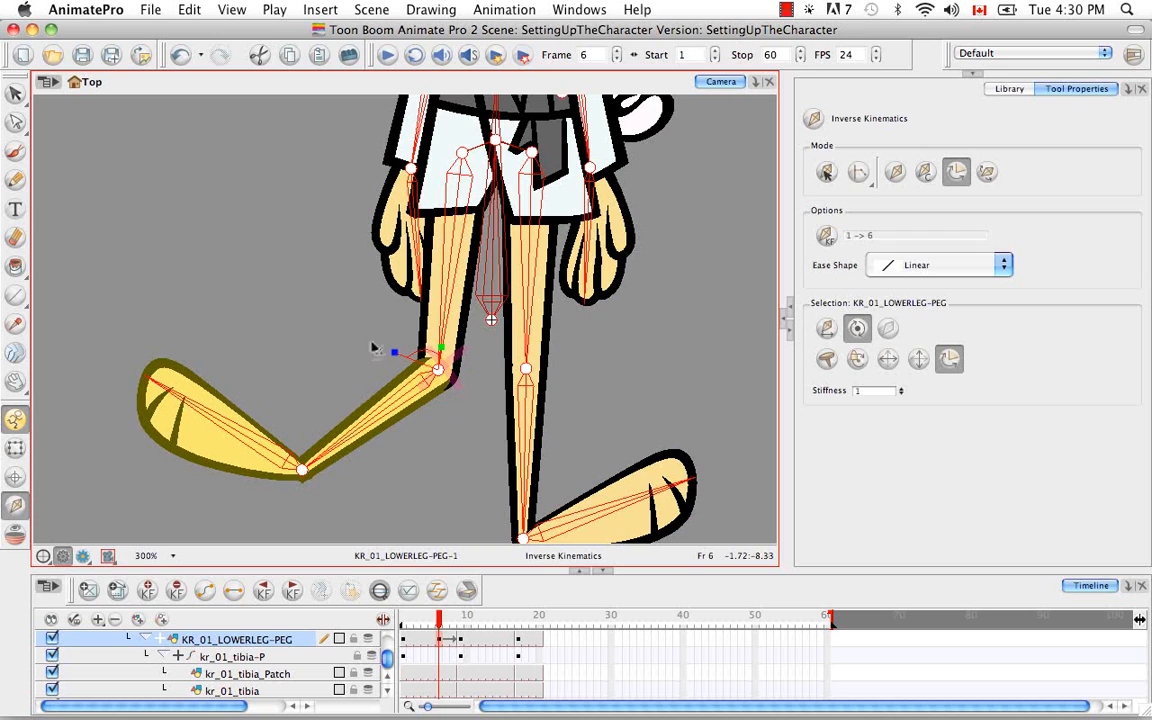
{"action": "left_click", "coordinate": [895, 171]}
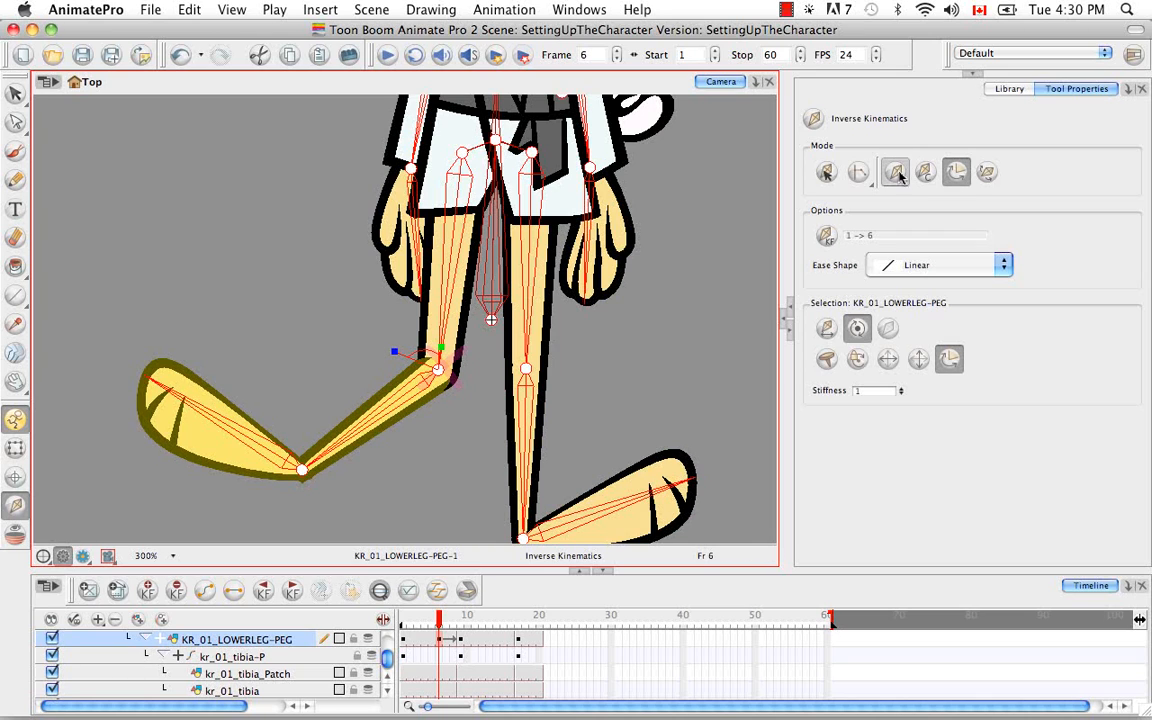
{"action": "left_click_drag", "start_coordinate": [243, 405], "coordinate": [453, 369]}
{"action": "left_click_drag", "start_coordinate": [208, 399], "coordinate": [230, 505]}
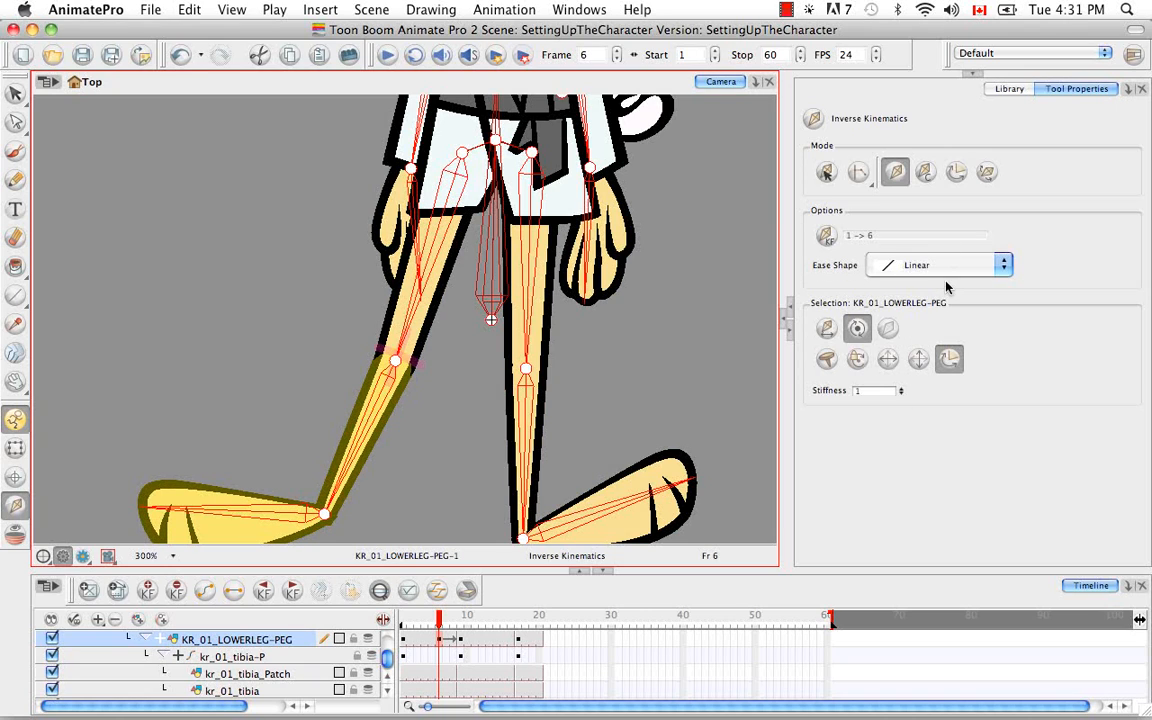
Adjust both min/max angle handles of KR_01_LOWERLEG-PEG, aligning one with the shin and the other with the thigh
{"action": "left_click", "coordinate": [956, 172]}
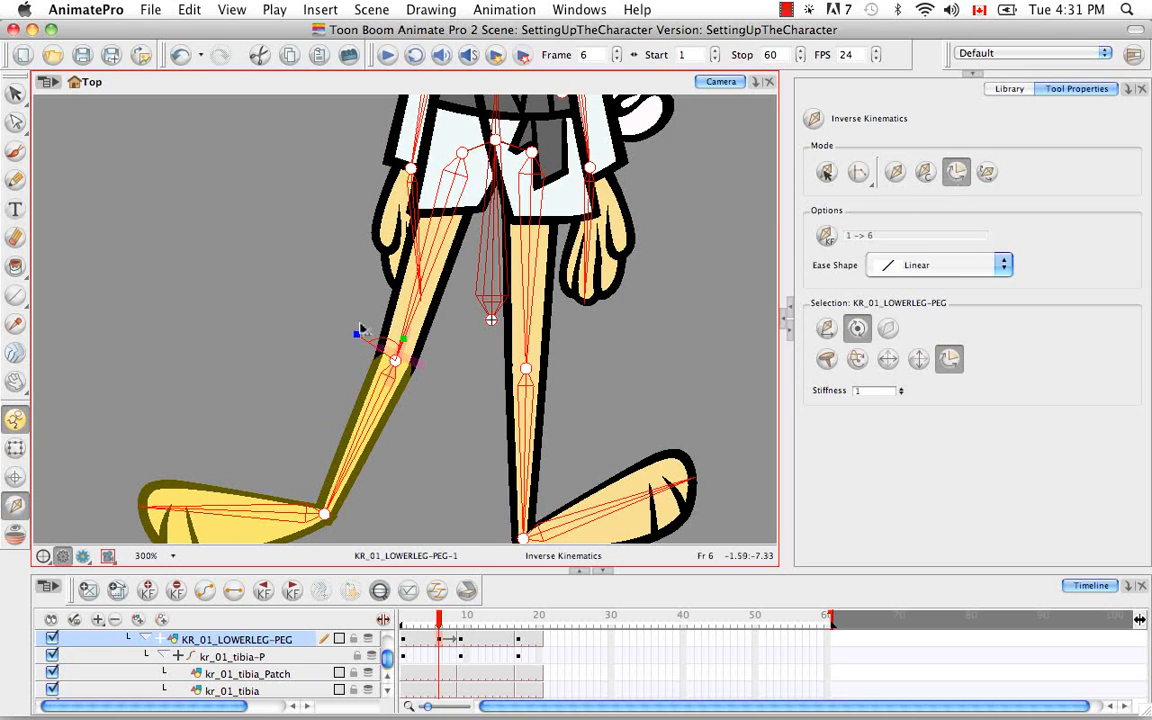
{"action": "left_click_drag", "start_coordinate": [358, 338], "coordinate": [401, 408]}
{"action": "mouse_move", "coordinate": [408, 332]}
{"action": "left_mouse_down"}
{"action": "mouse_move", "coordinate": [366, 369]}
{"action": "mouse_move", "coordinate": [398, 410]}
{"action": "mouse_move", "coordinate": [440, 360]}
{"action": "mouse_move", "coordinate": [414, 313]}
{"action": "left_mouse_up"}
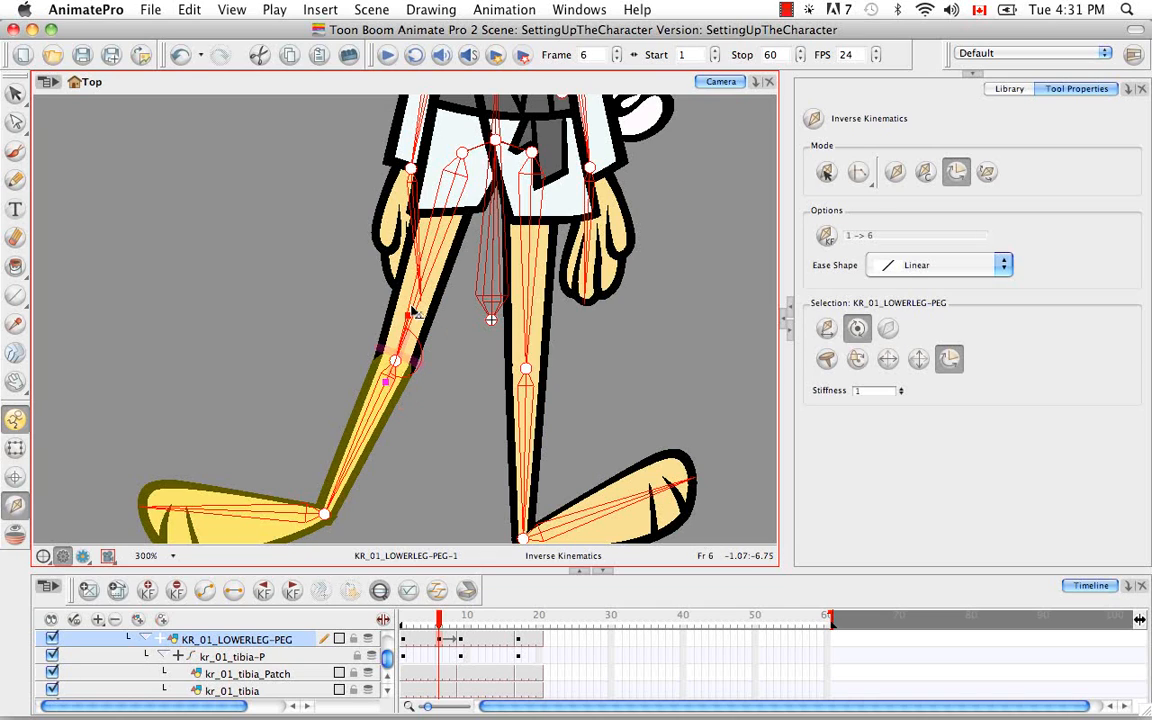
Test the adjusted knee limits by pulling the foot up and inward in posing mode, and straighten the leg again
{"action": "left_click", "coordinate": [895, 173]}
{"action": "left_click_drag", "start_coordinate": [231, 513], "coordinate": [141, 331]}
{"action": "left_click_drag", "start_coordinate": [62, 327], "coordinate": [365, 424]}
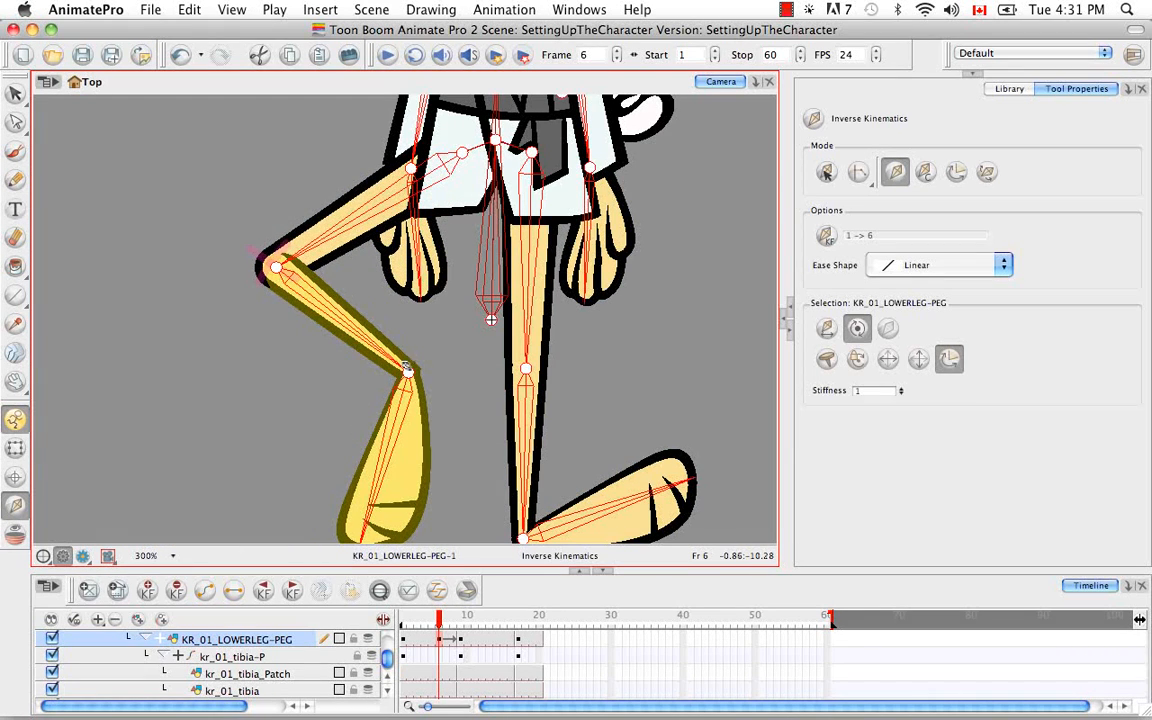
{"action": "left_click_drag", "start_coordinate": [406, 366], "coordinate": [446, 563]}
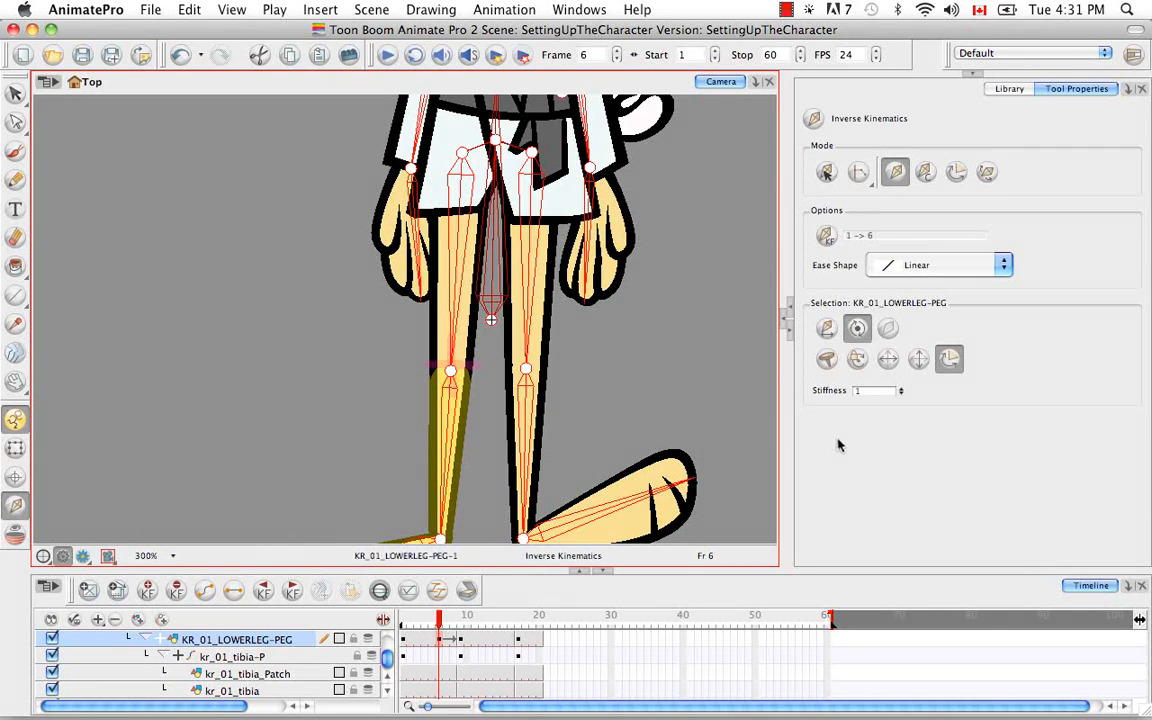
Return to Edit Min/Max Angle mode and delete the KR_01_LOWERLEG-PEG keyframe at frame 6
{"action": "left_click", "coordinate": [956, 174]}
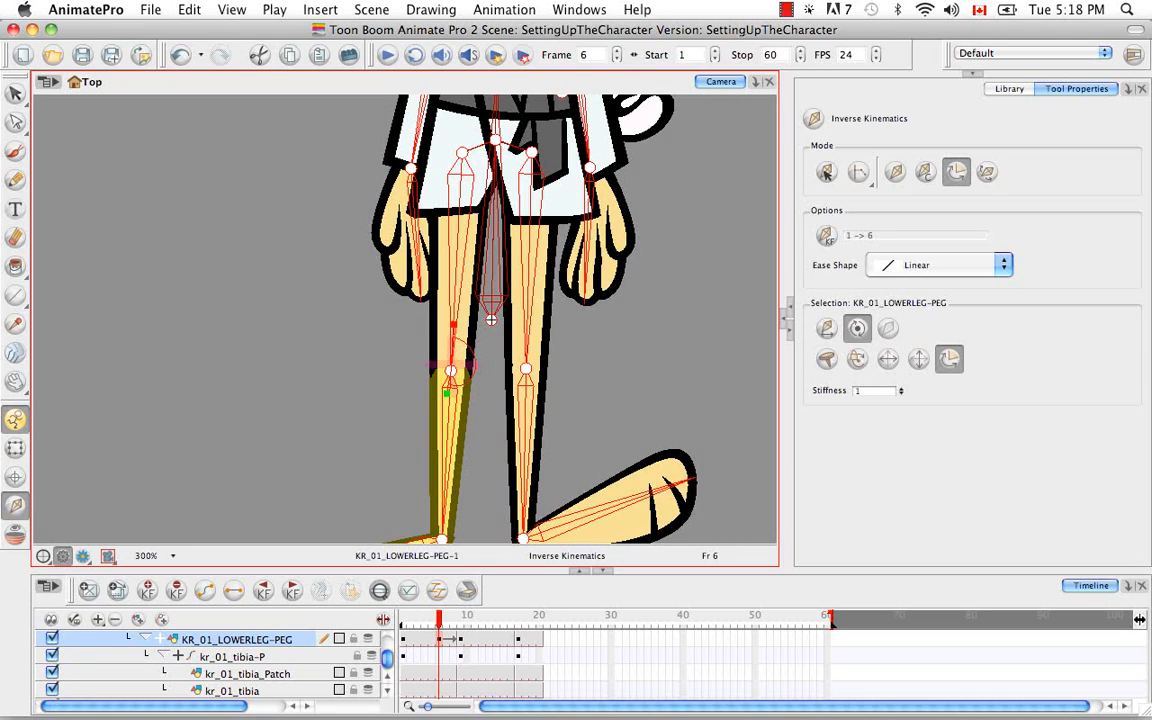
{"action": "right_click", "coordinate": [441, 643]}
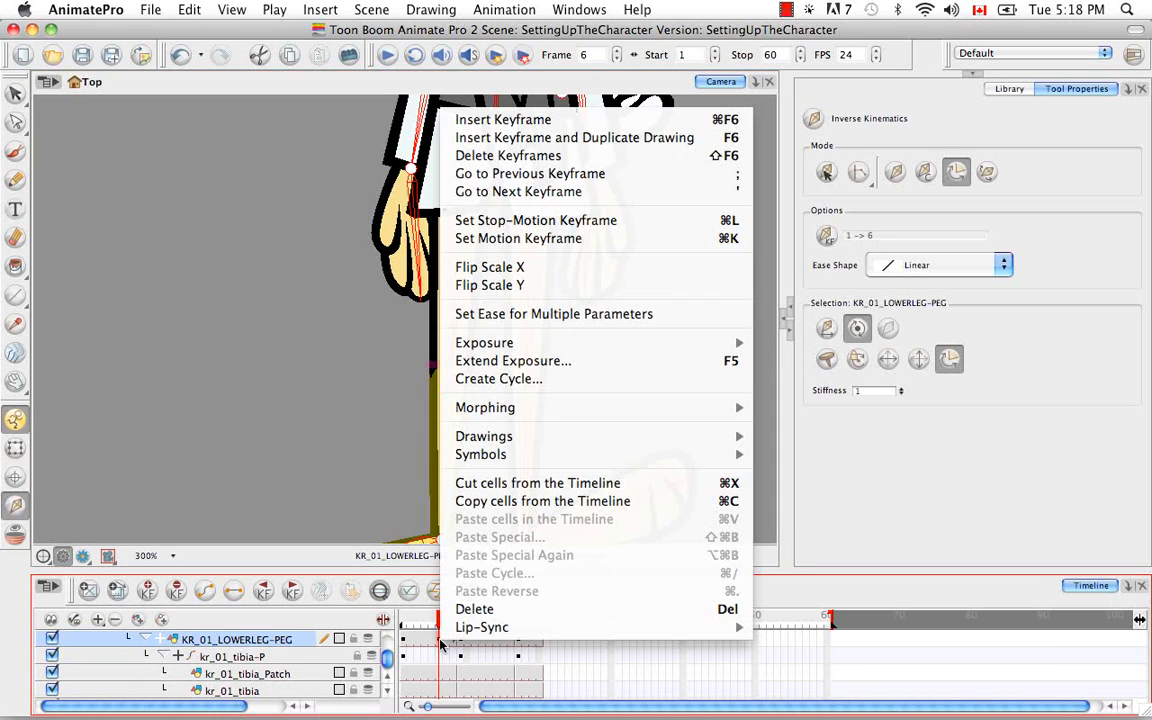
{"action": "left_click", "coordinate": [557, 161]}
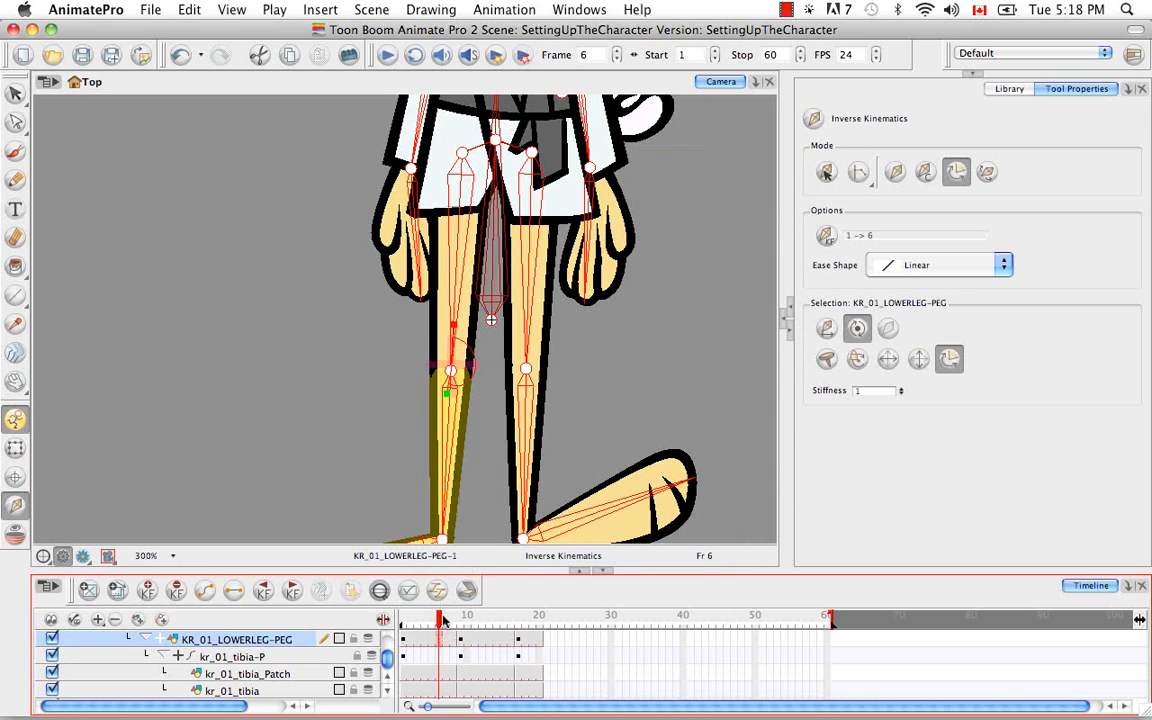
Go to frame 1 and display the whole rabbit with its inverse kinematics bone chain
{"action": "left_click_drag", "start_coordinate": [441, 622], "coordinate": [403, 620]}
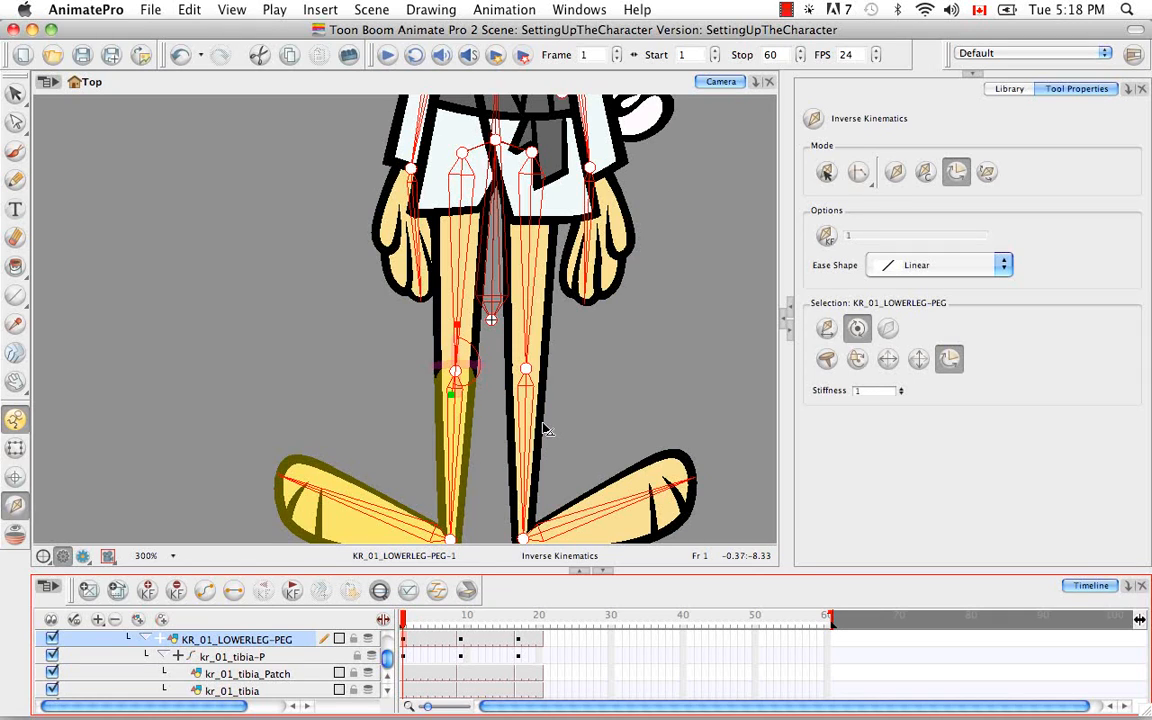
{"action": "left_click", "coordinate": [16, 92]}
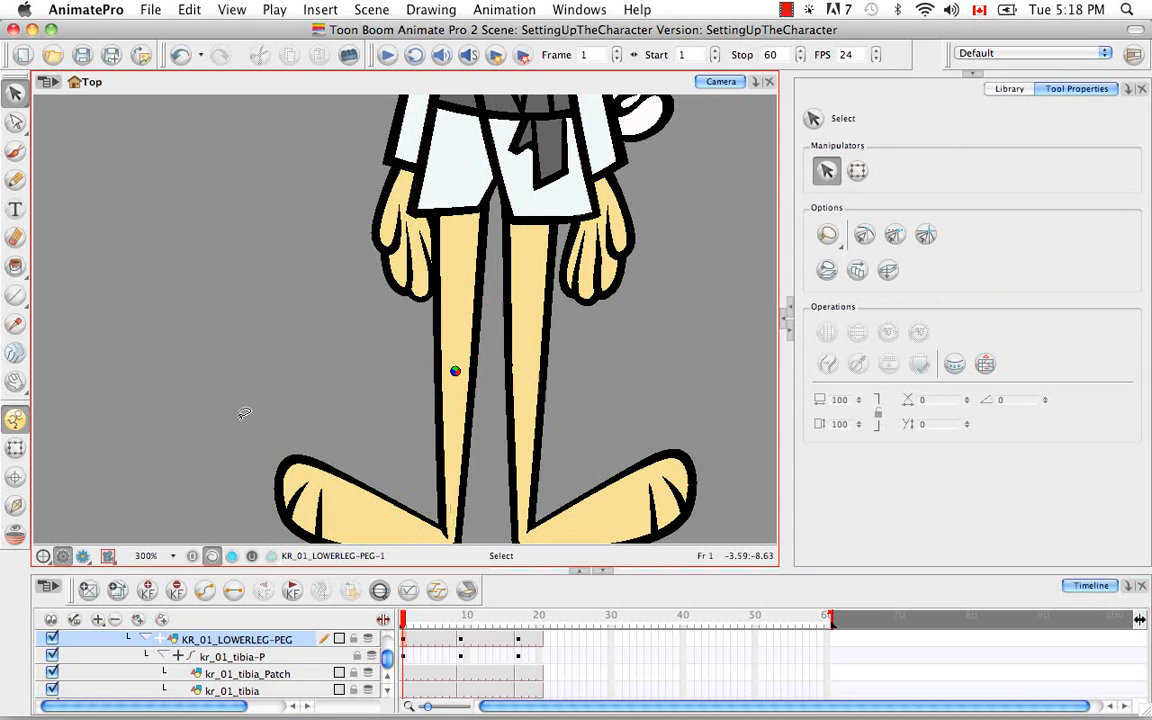
{"action": "key", "text": "super+minus"}
{"action": "key", "text": "super+minus"}
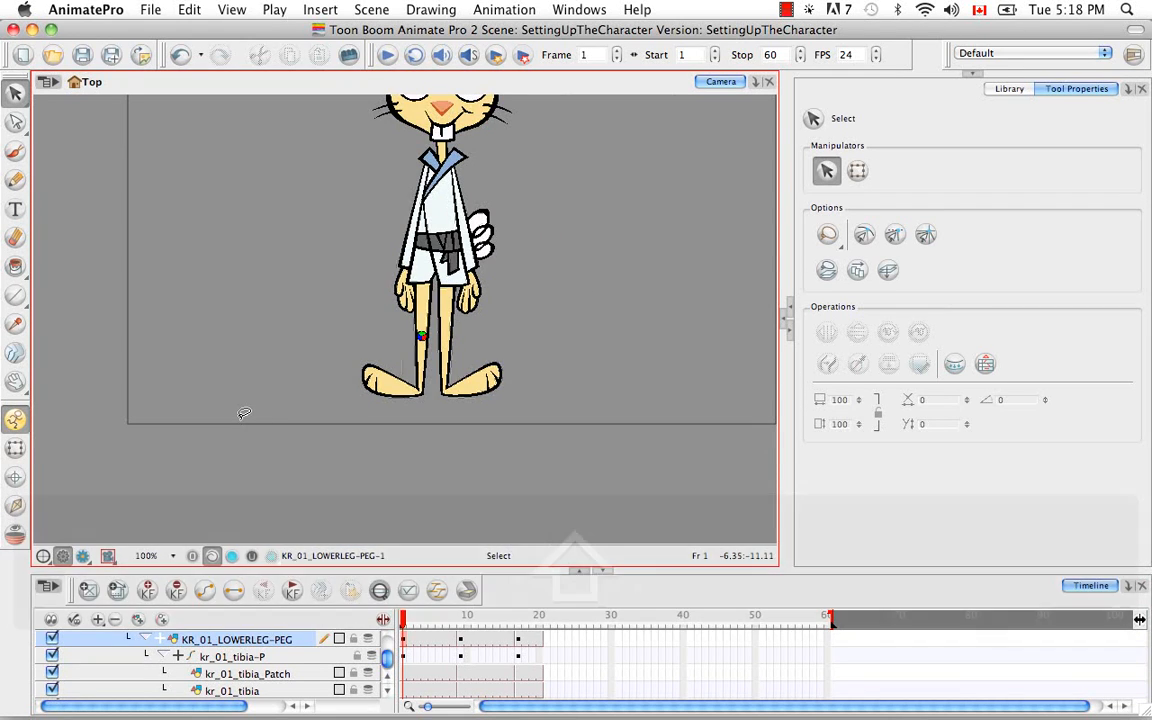
{"action": "key", "text": "shift+m"}
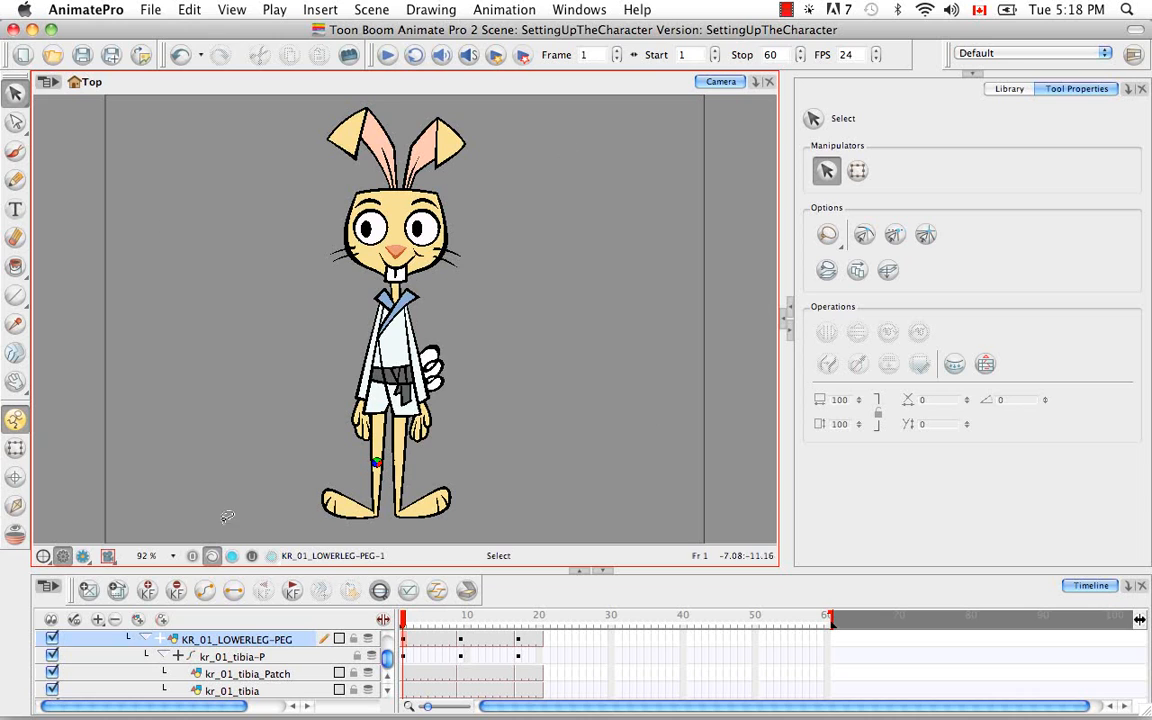
{"action": "left_click", "coordinate": [14, 508]}
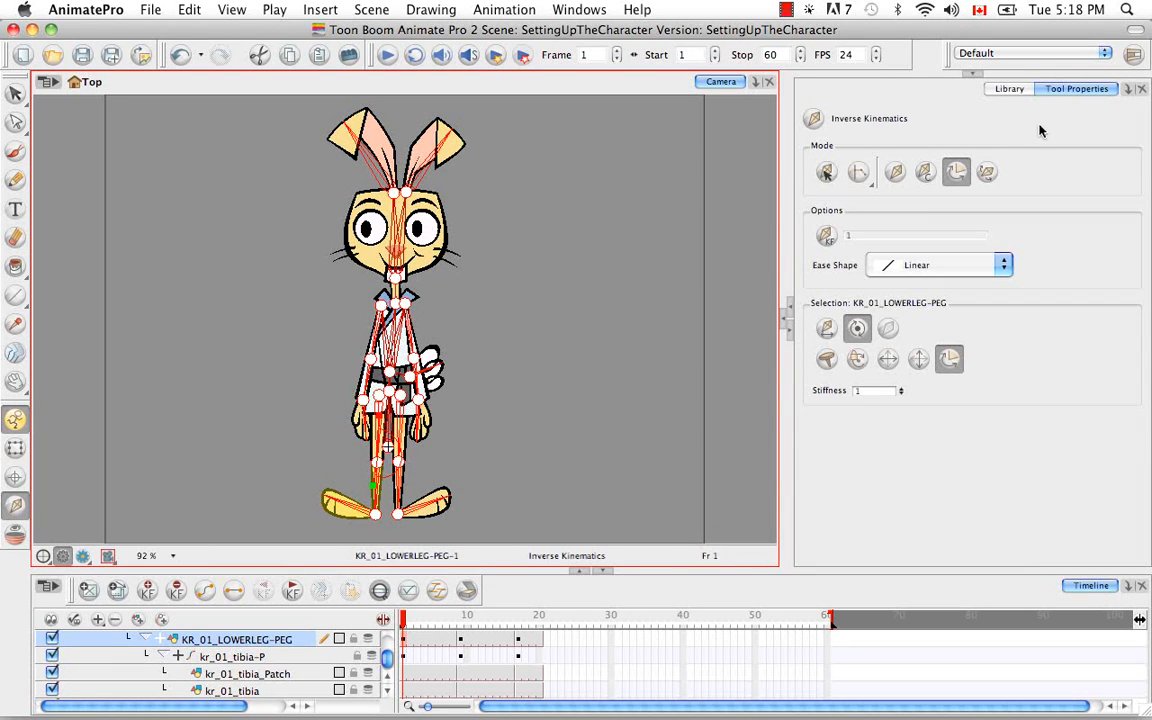
Get the right to modify the KarateRabbit library
{"action": "left_click", "coordinate": [1010, 89]}
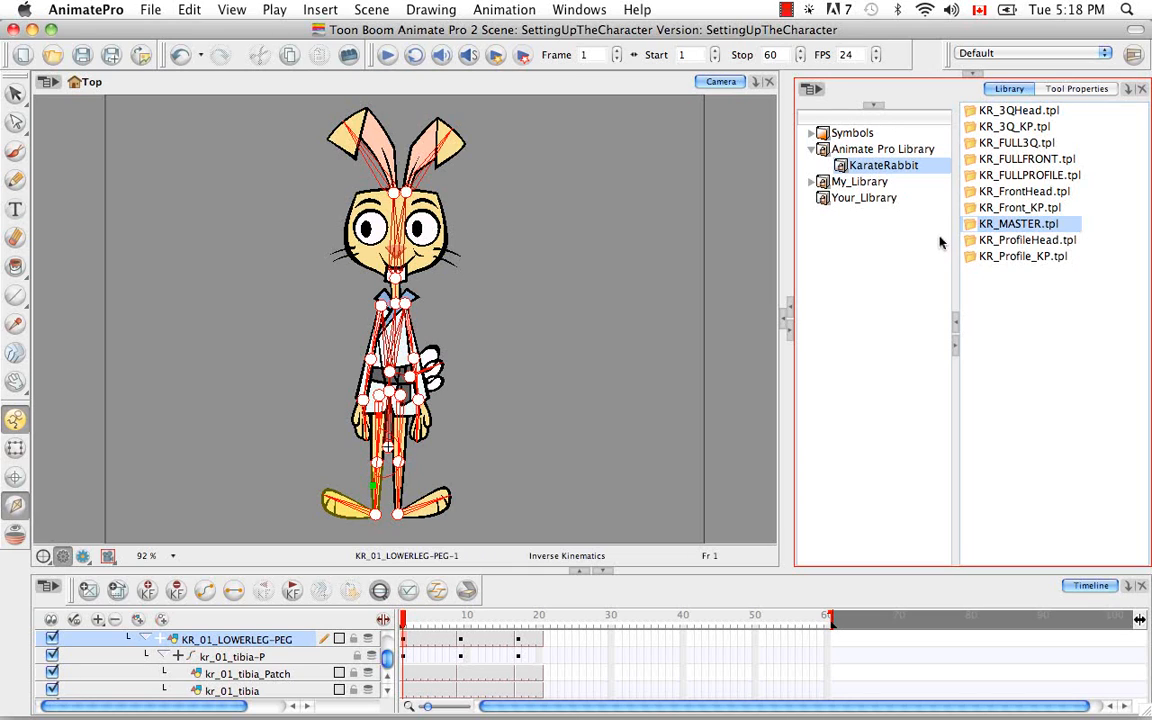
{"action": "right_click", "coordinate": [879, 168]}
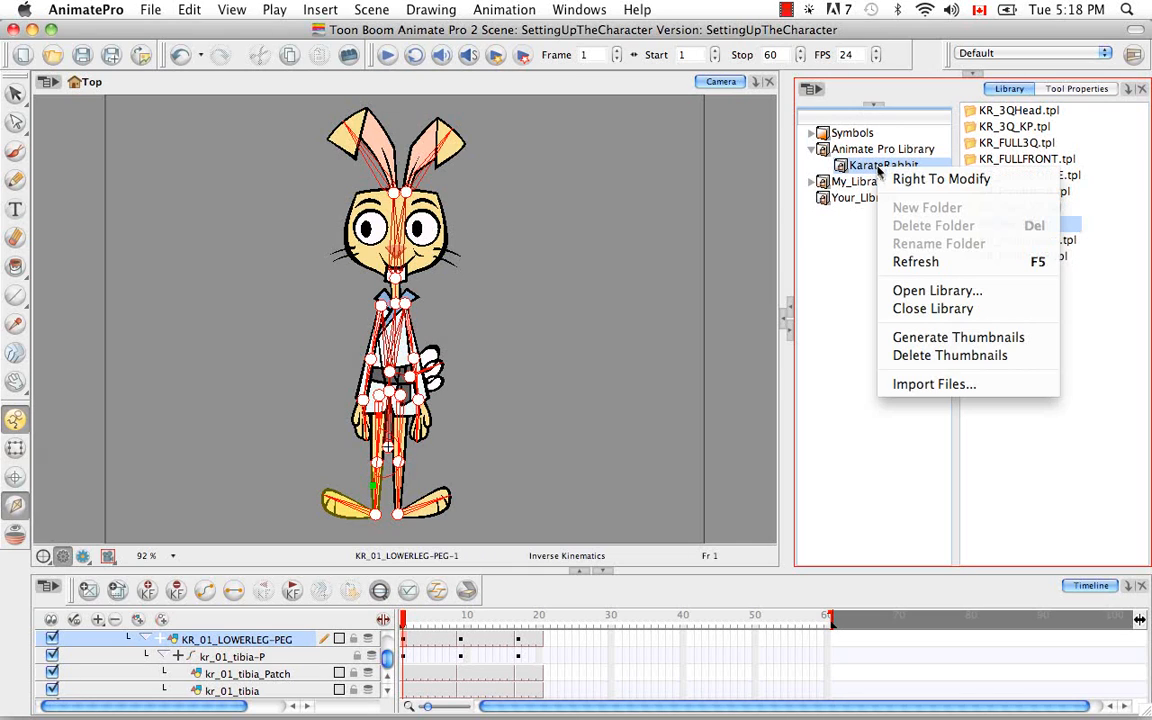
{"action": "left_click", "coordinate": [887, 184]}
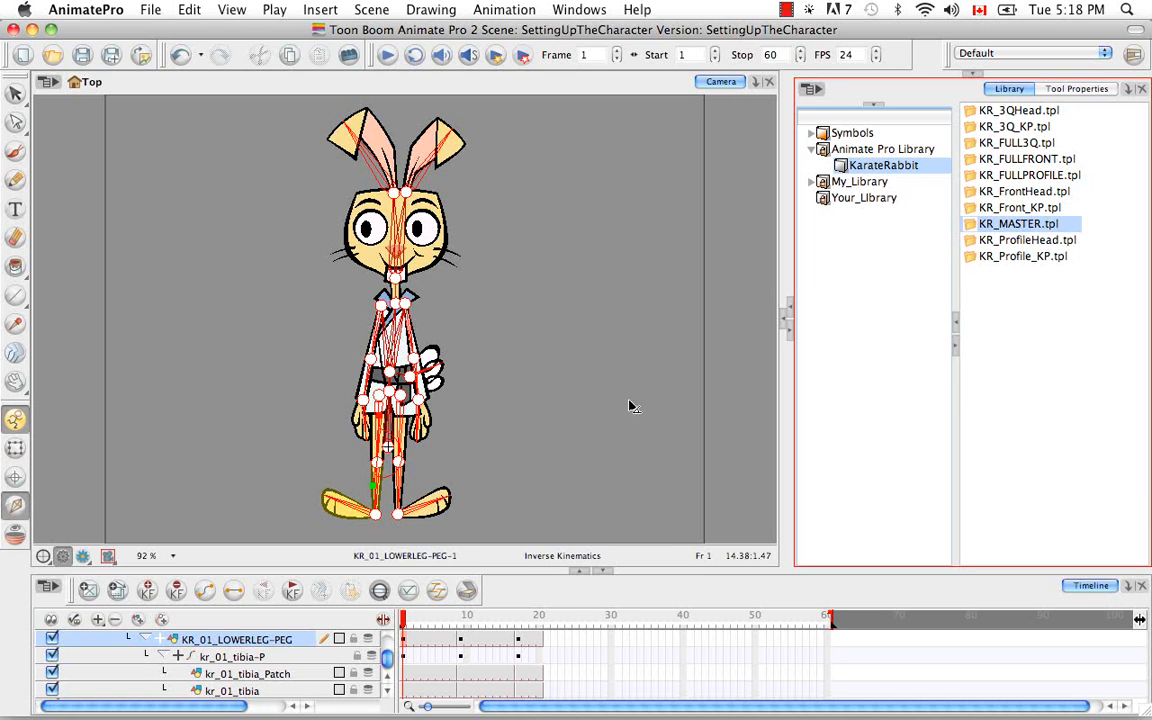
Collapse all layers in the timeline so that only the top-level KR_MASTER group is listed
{"action": "right_click", "coordinate": [299, 640]}
{"action": "mouse_move", "coordinate": [540, 357]}
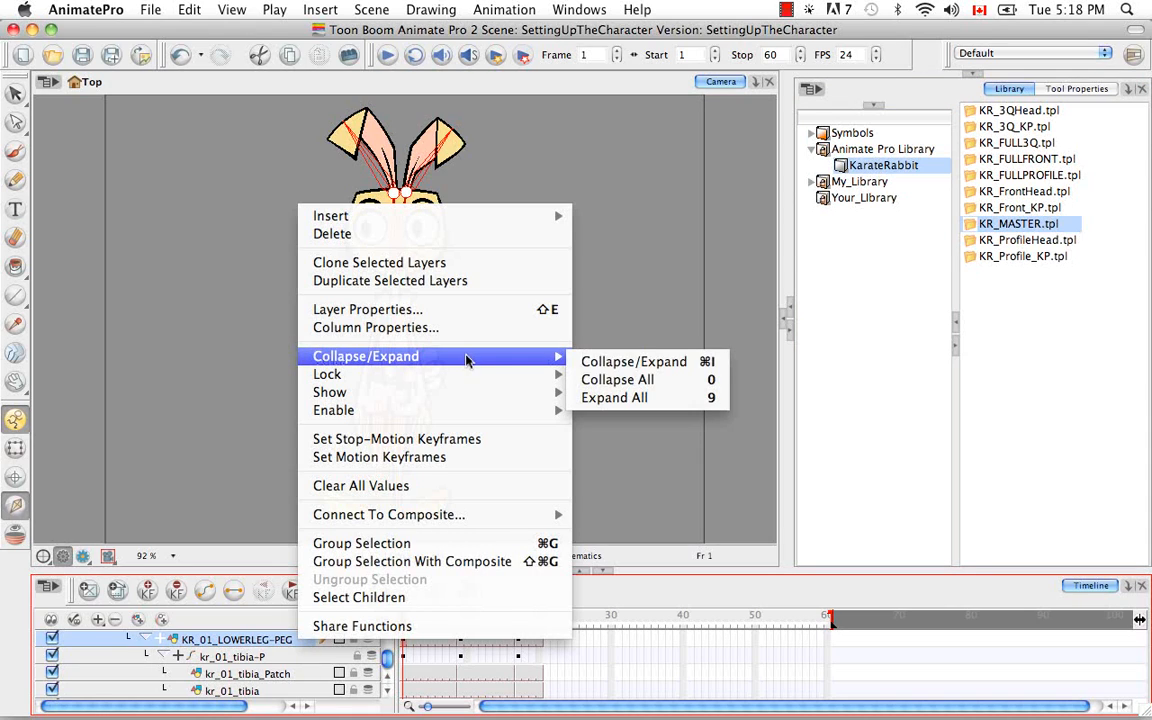
{"action": "left_click", "coordinate": [598, 378]}
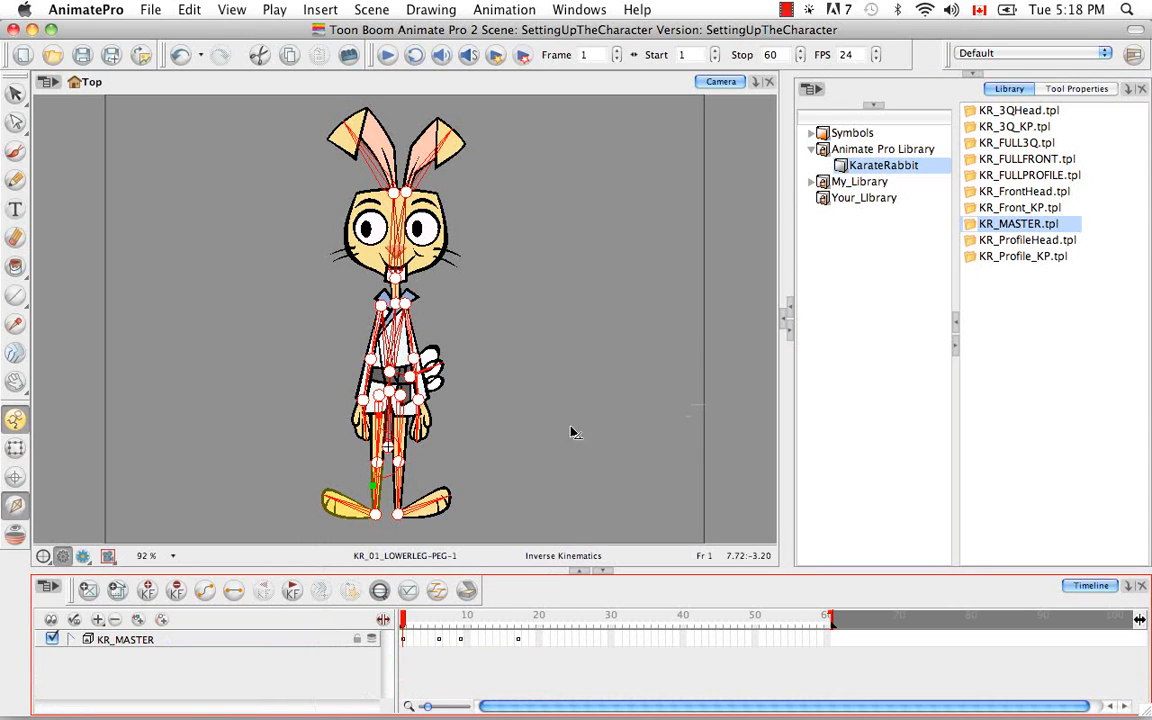
Rename the KR_MASTER group layer as KR_MASTER_IK
{"action": "left_click", "coordinate": [143, 641]}
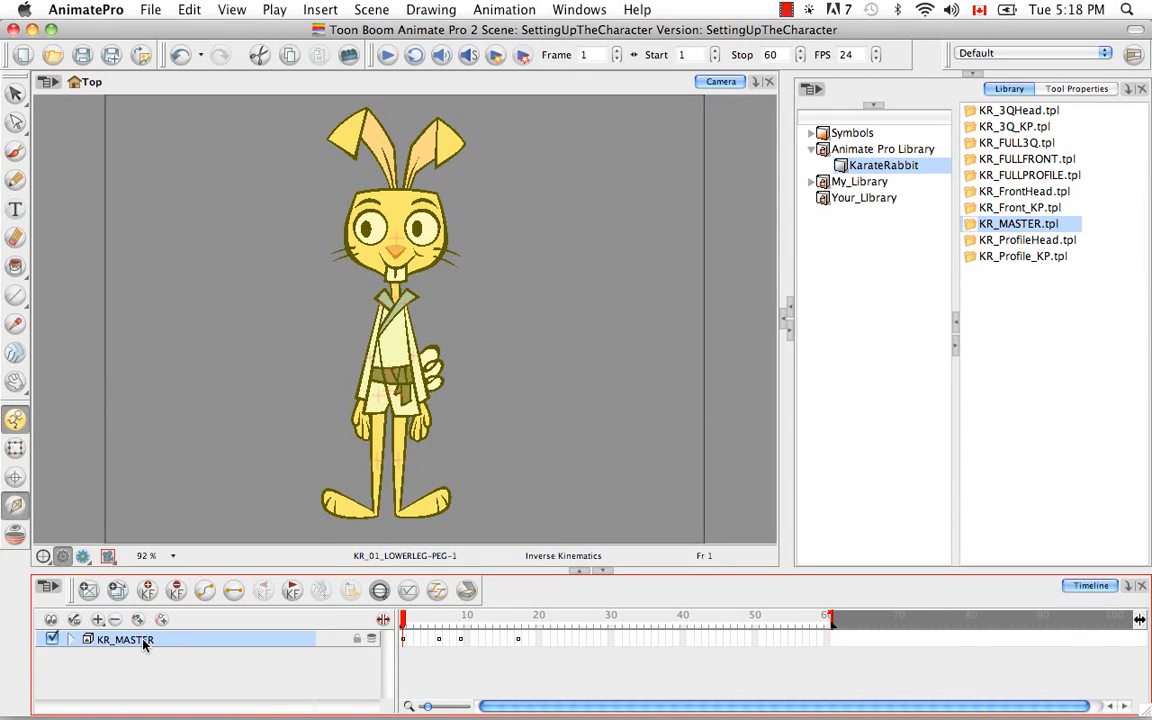
{"action": "double_click", "coordinate": [143, 641]}
{"action": "key", "text": "Right"}
{"action": "type", "text": "_"}
{"action": "left_click", "coordinate": [220, 660]}
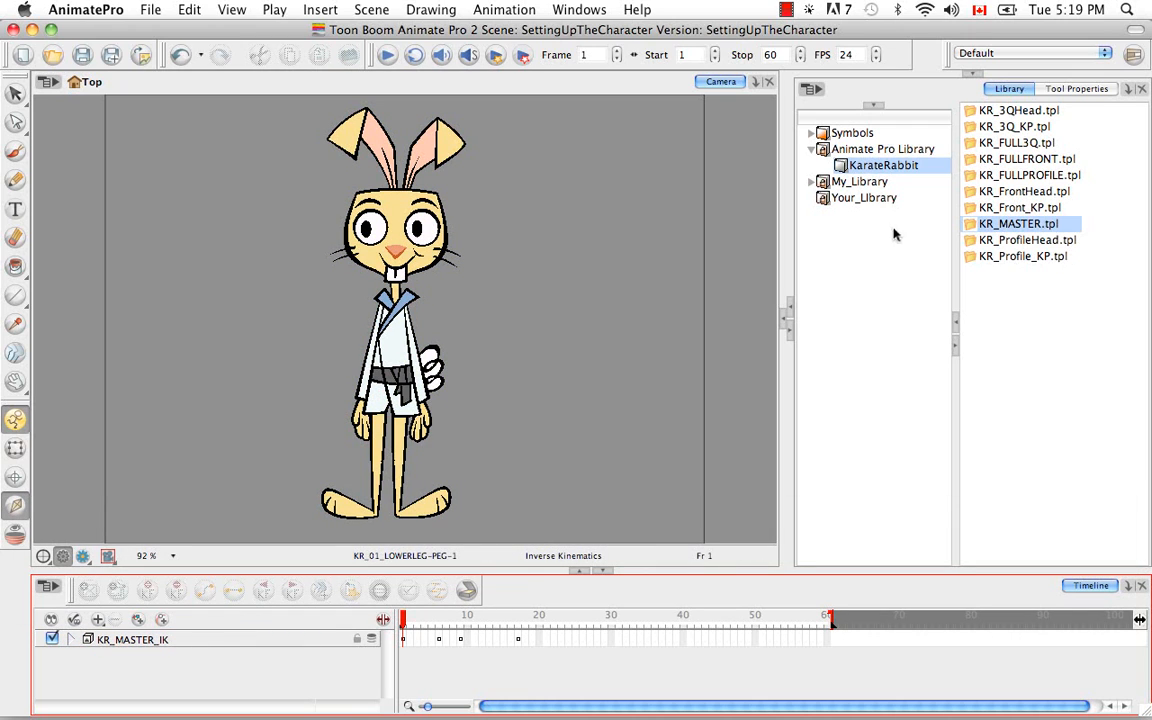
Reveal the collapsed Colour view above the Library and add a Network view beside it
{"action": "left_click", "coordinate": [972, 75]}
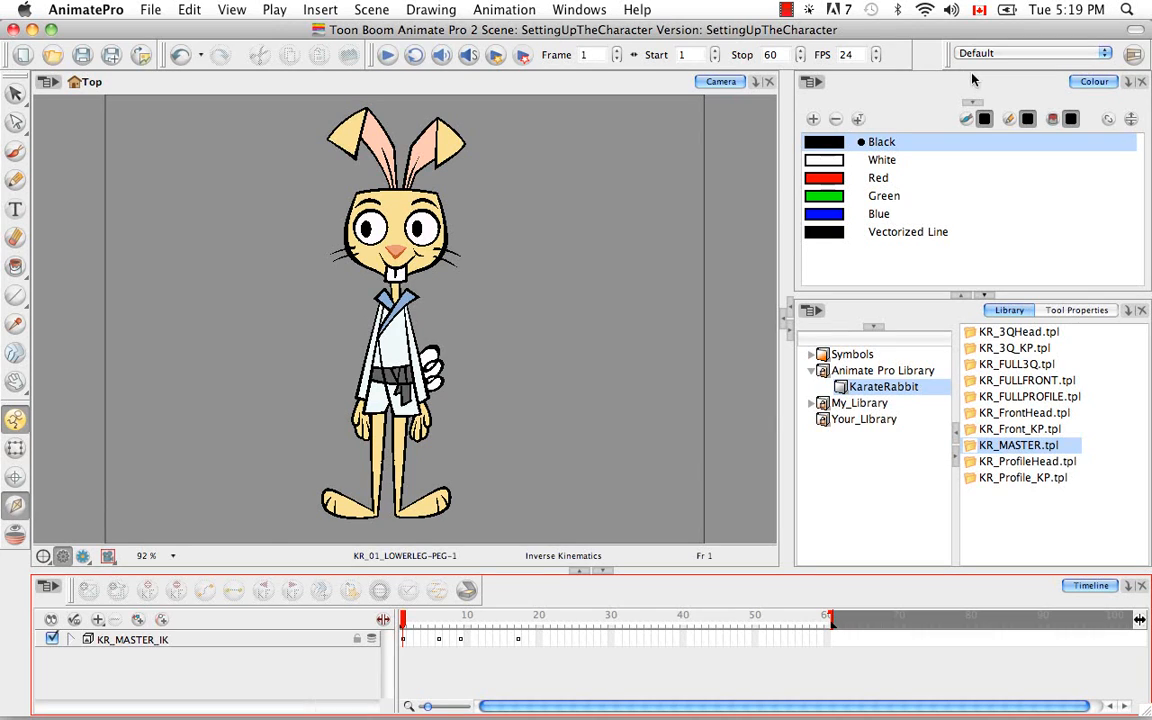
{"action": "left_click", "coordinate": [1129, 83]}
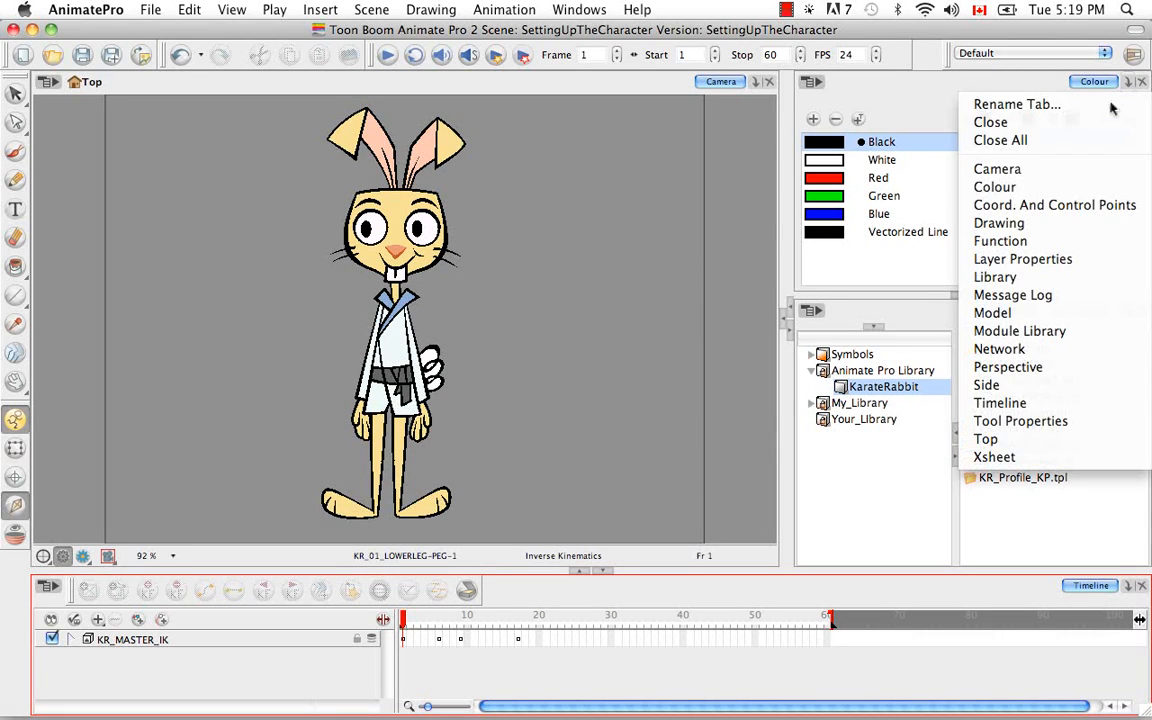
{"action": "left_click", "coordinate": [1042, 360]}
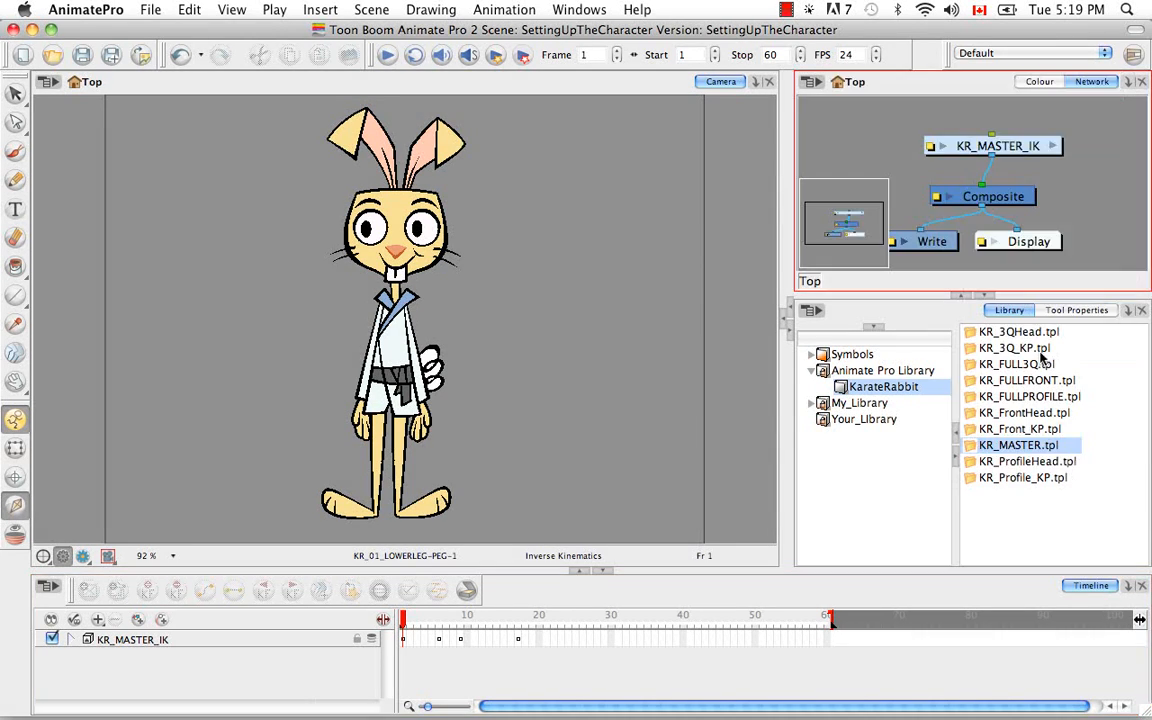
Copy the KR_MASTER_IK module from the network and paste it into the KarateRabbit library as a new template
{"action": "left_click", "coordinate": [1006, 147]}
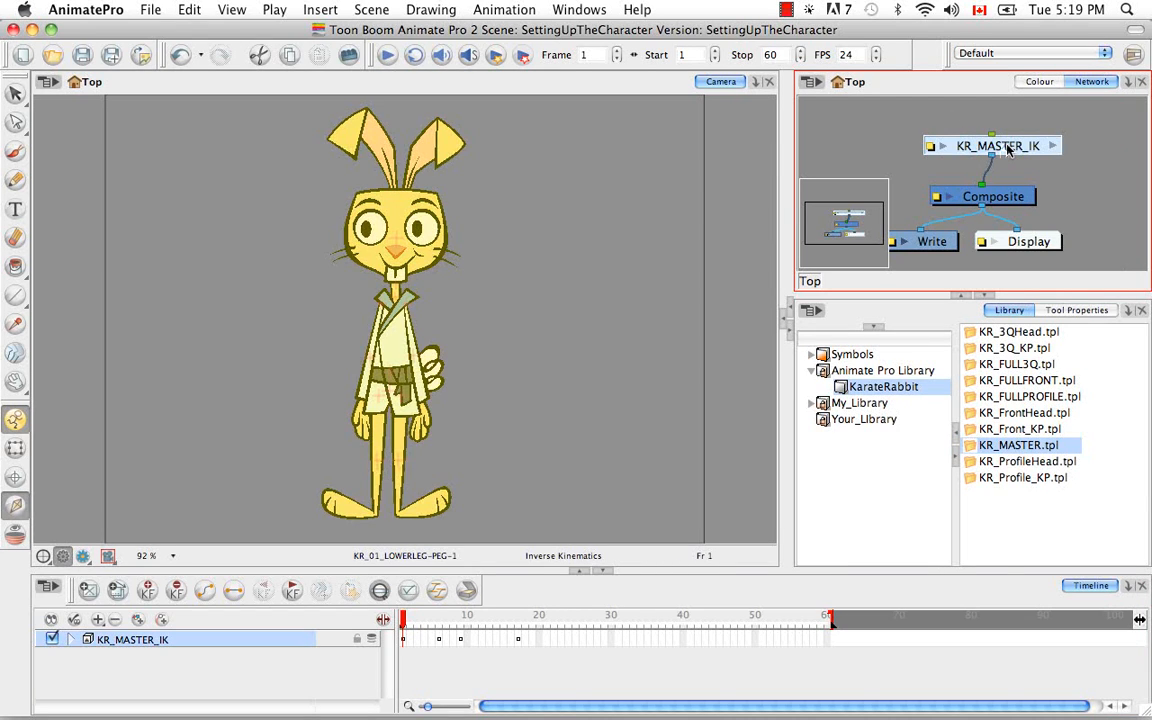
{"action": "right_click", "coordinate": [1008, 148]}
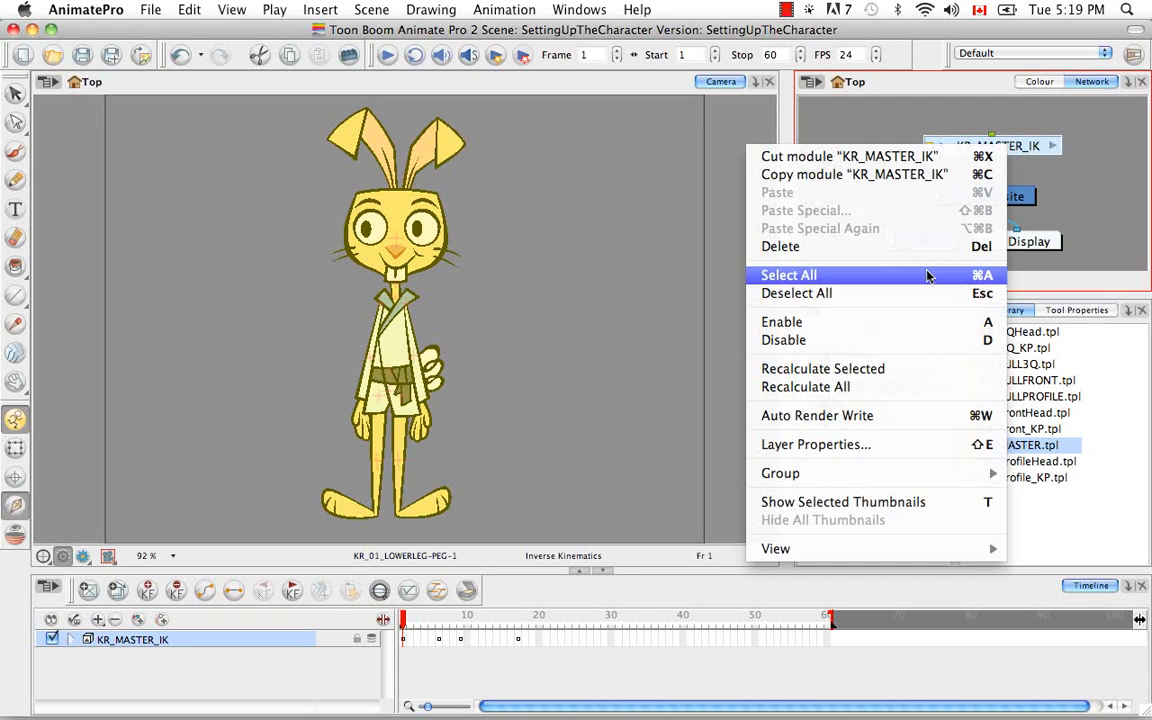
{"action": "left_click", "coordinate": [906, 176]}
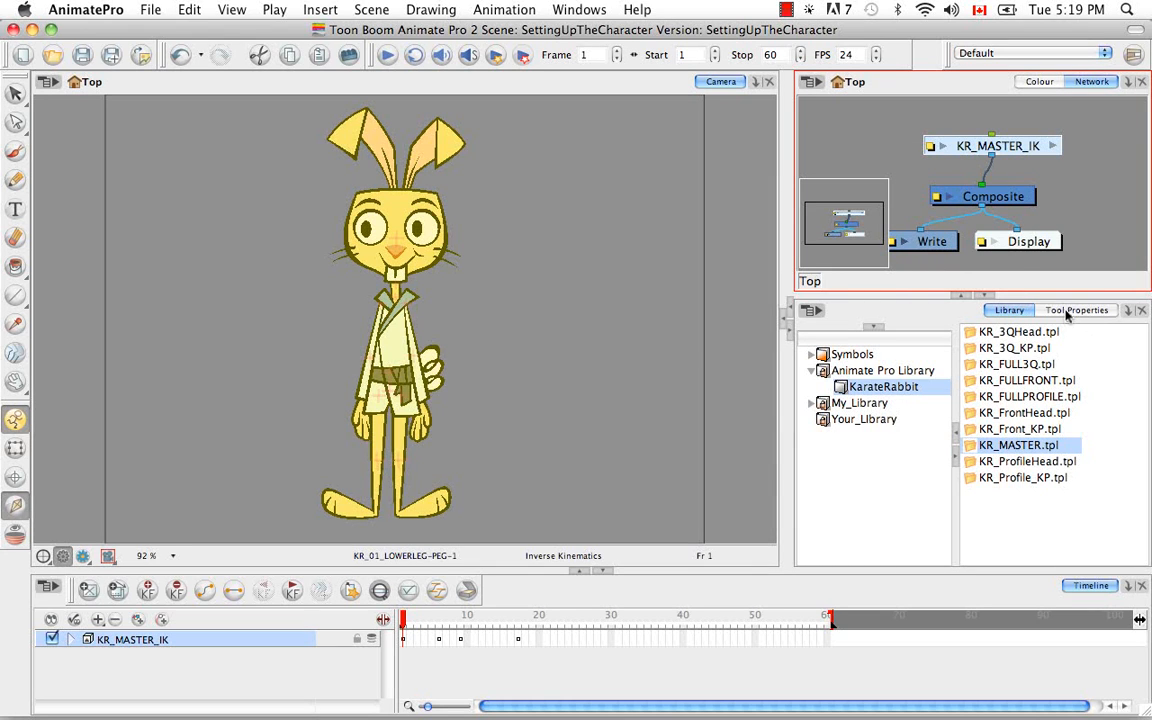
{"action": "right_click", "coordinate": [1031, 518]}
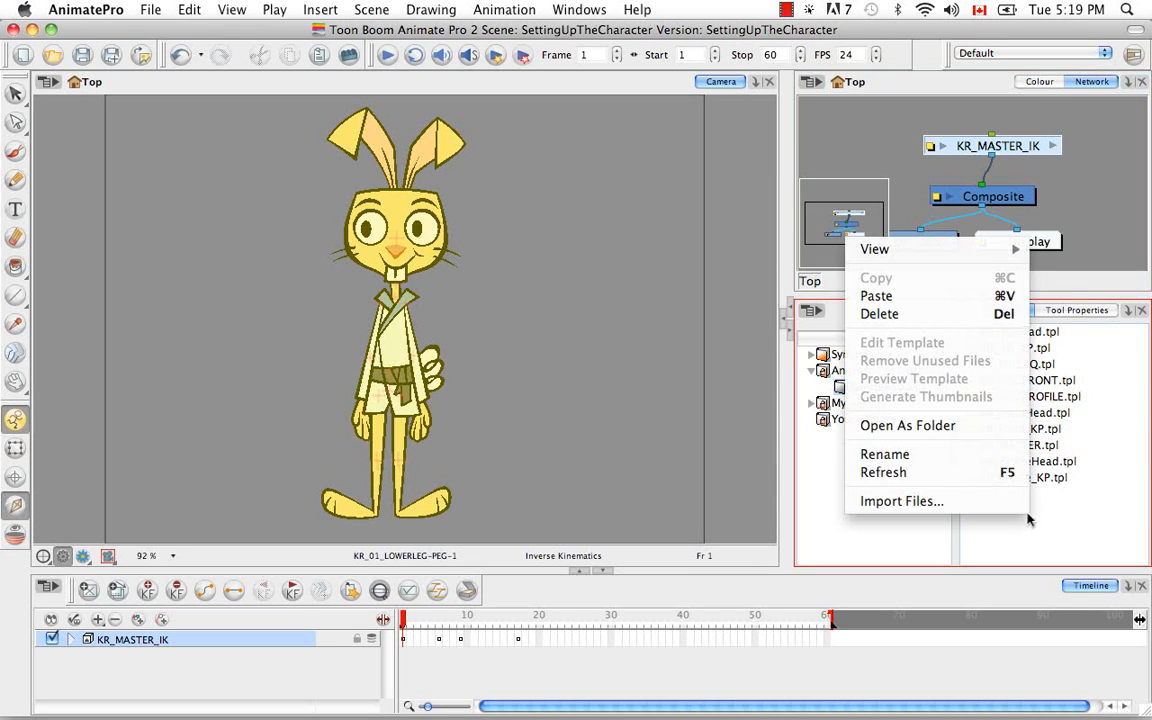
{"action": "left_click", "coordinate": [958, 297]}
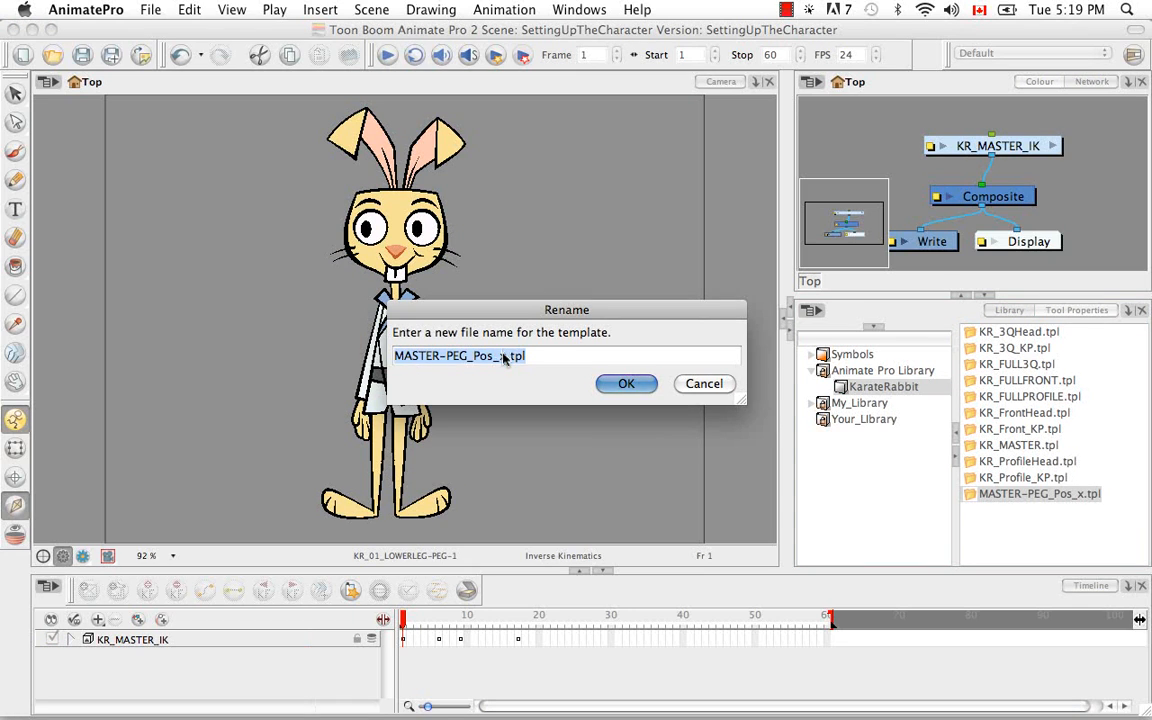
Name the new template KR_MASTER_IK.tpl and select it in the KarateRabbit library
{"action": "left_click", "coordinate": [455, 360]}
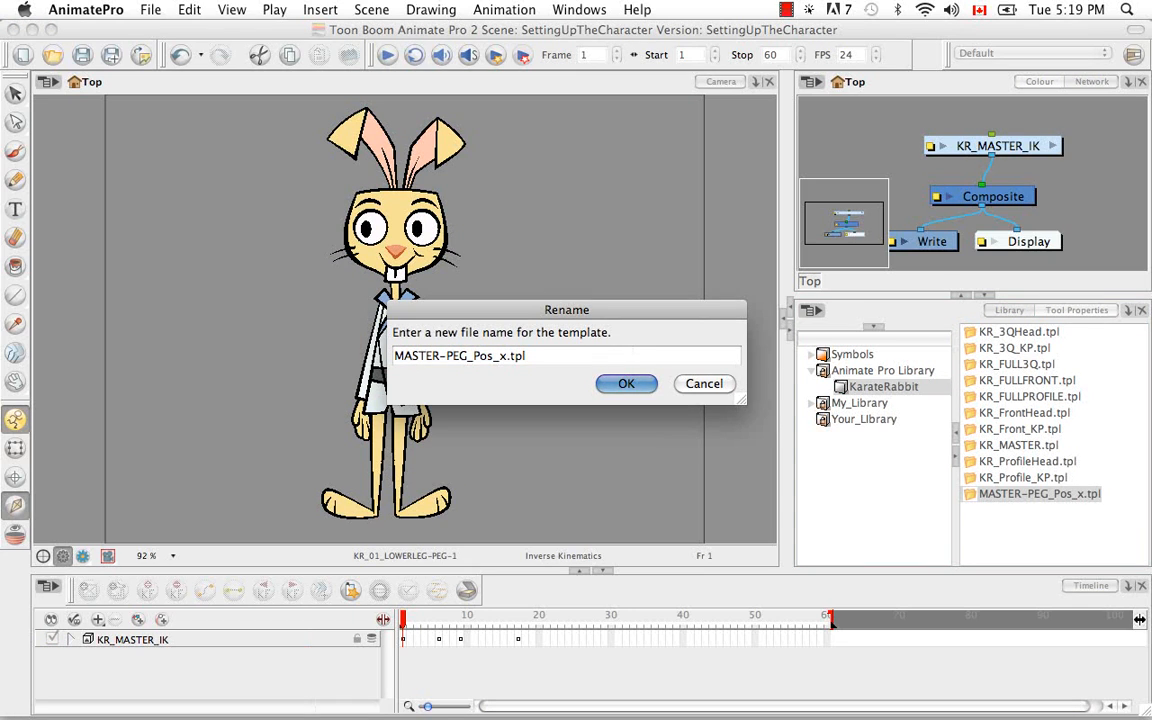
{"action": "key", "text": "Left"}
{"action": "key", "text": "BackSpace"}
{"action": "key", "text": "BackSpace"}
{"action": "key", "text": "BackSpace"}
{"action": "key", "text": "BackSpace"}
{"action": "key", "text": "BackSpace"}
{"action": "type", "text": "IK"}
{"action": "key", "text": "Left"}
{"action": "key", "text": "Left"}
{"action": "key", "text": "Left"}
{"action": "key", "text": "BackSpace"}
{"action": "key", "text": "BackSpace"}
{"action": "key", "text": "BackSpace"}
{"action": "key", "text": "BackSpace"}
{"action": "key", "text": "BackSpace"}
{"action": "key", "text": "BackSpace"}
{"action": "key", "text": "BackSpace"}
{"action": "key", "text": "BackSpace"}
{"action": "key", "text": "BackSpace"}
{"action": "key", "text": "BackSpace"}
{"action": "type", "text": "KR_M"}
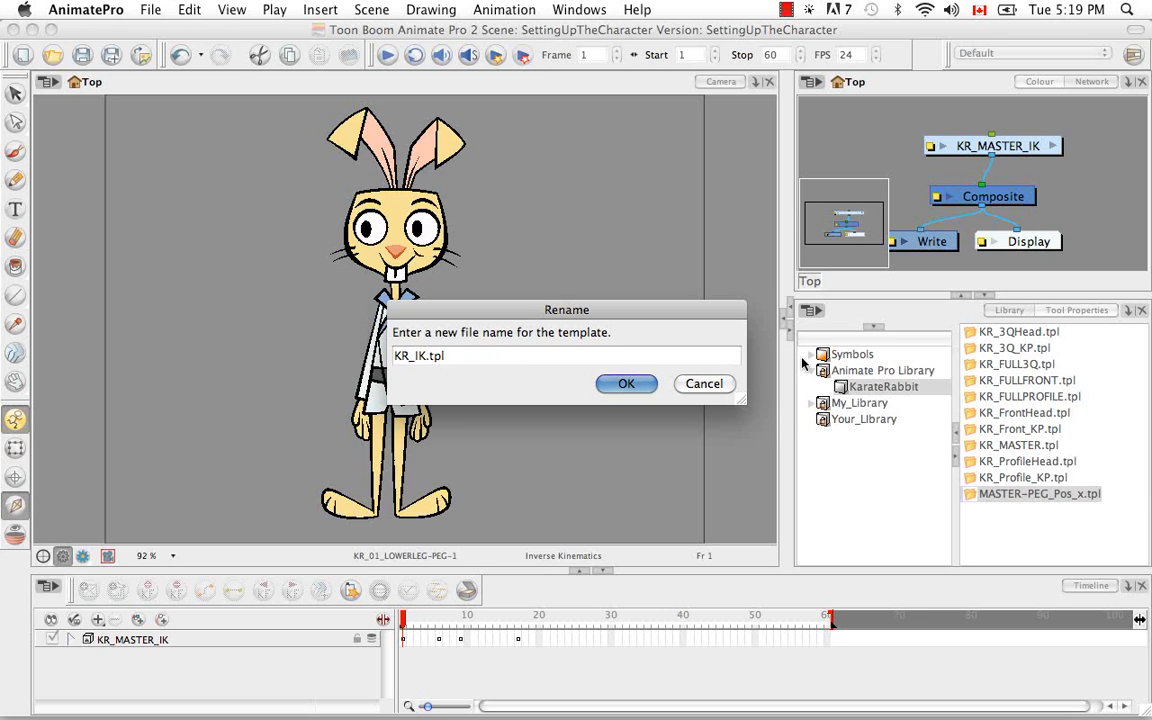
{"action": "type", "text": "ASTER"}
{"action": "left_click", "coordinate": [643, 386]}
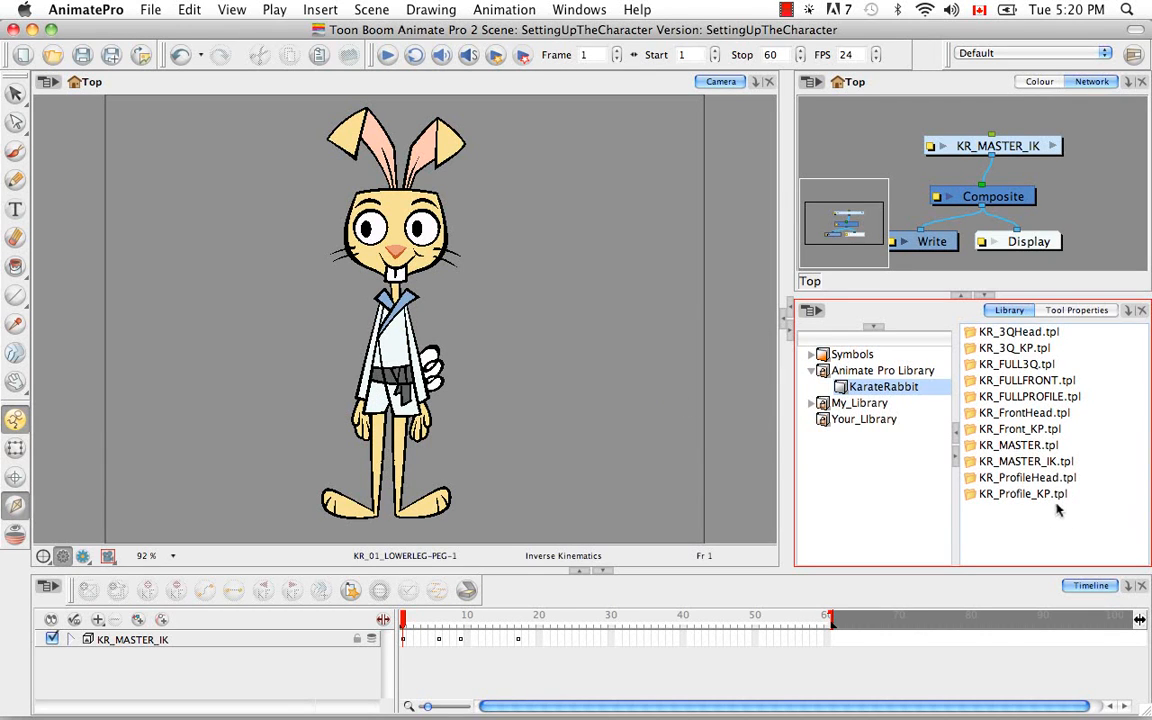
{"action": "left_click", "coordinate": [970, 462]}
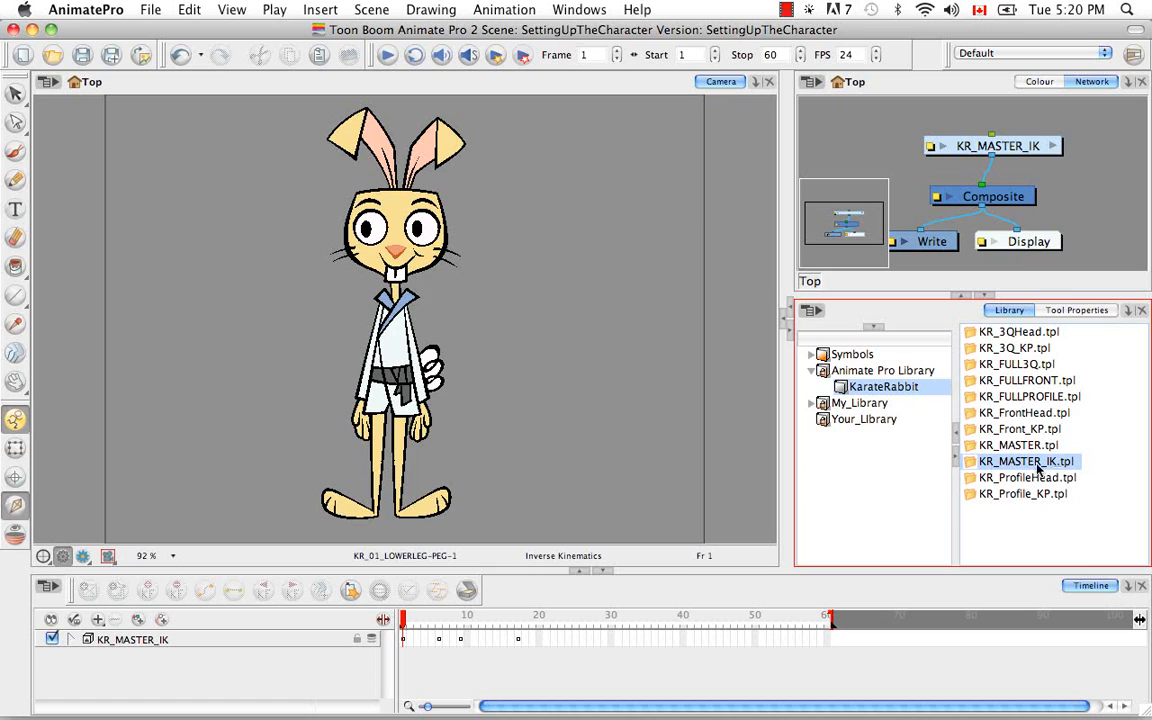